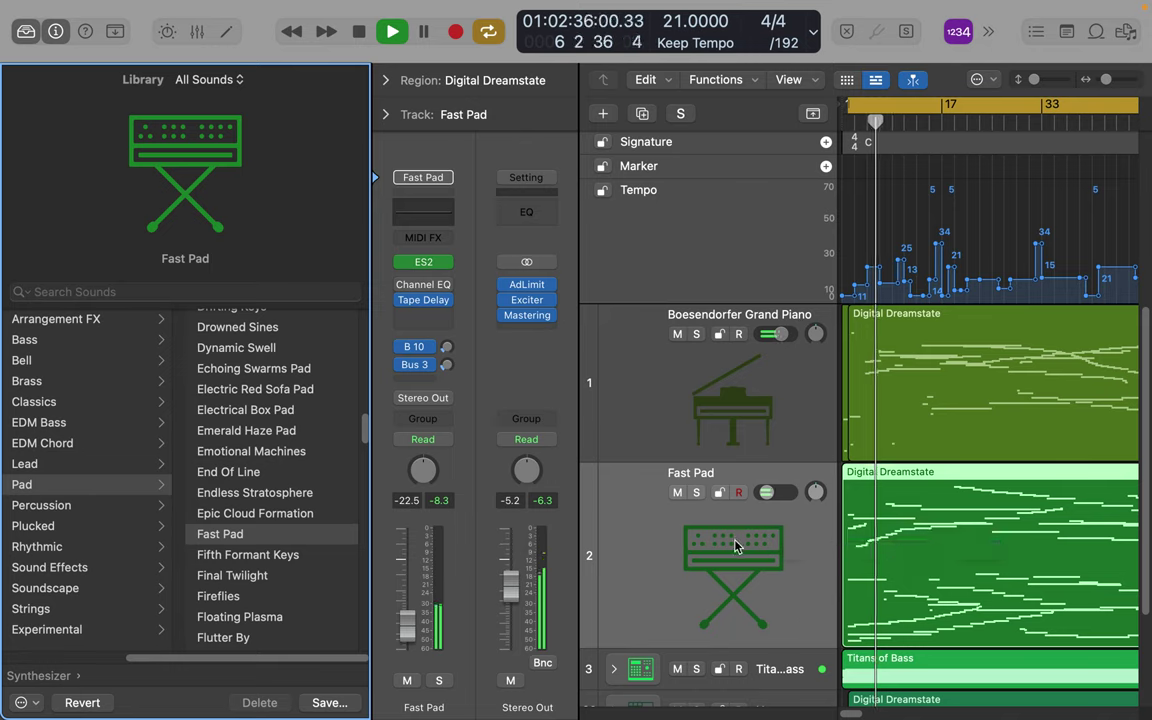
Choose the Cinema Strings patch from the Orchestral strings sounds for the Fast Pad track.
left_click(647, 553)
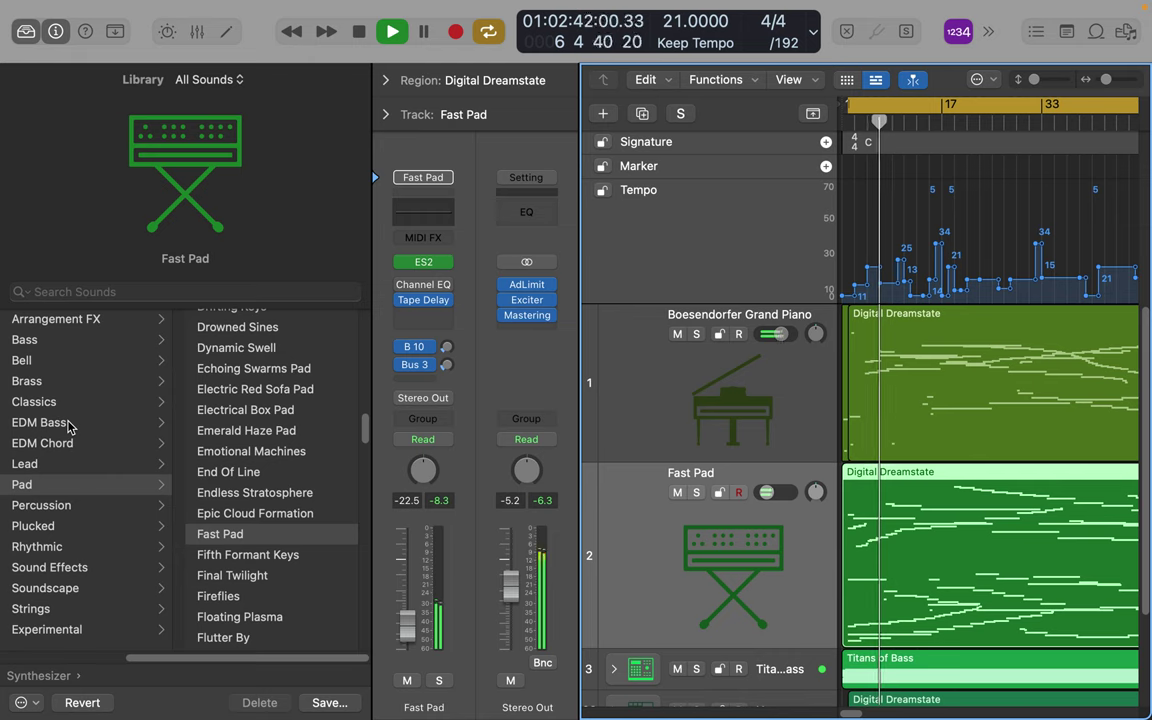
scroll(69, 427, "left", 3)
scroll(69, 427, "left", 2)
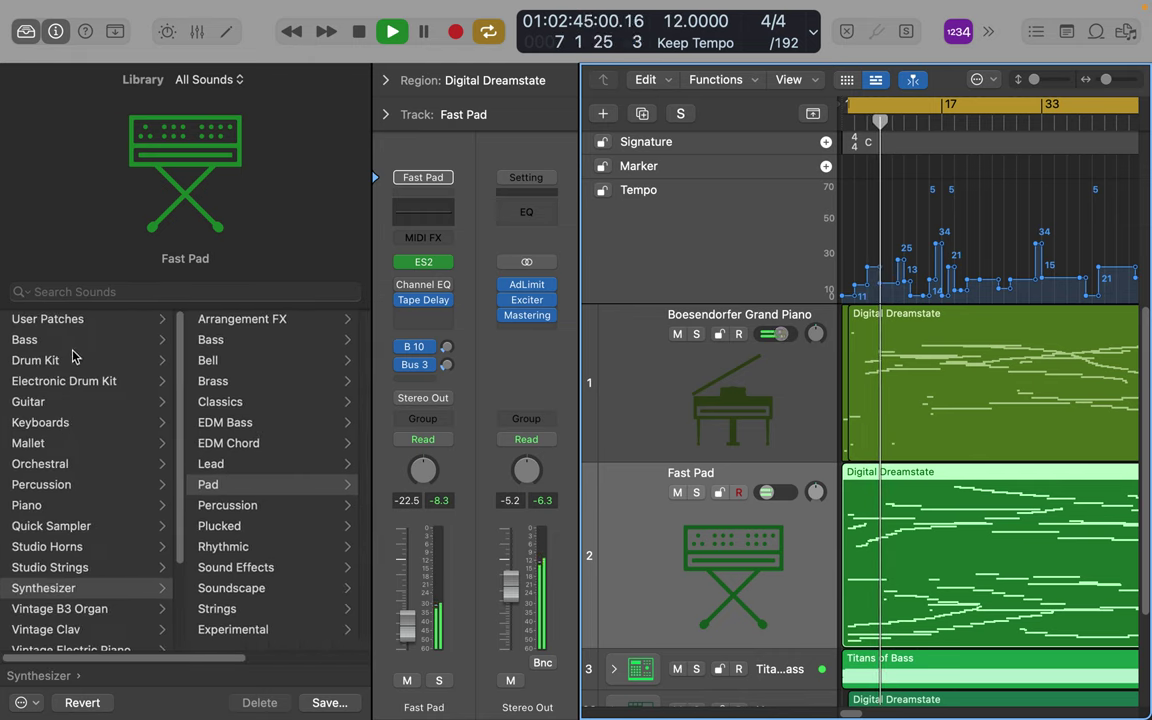
left_click(47, 465)
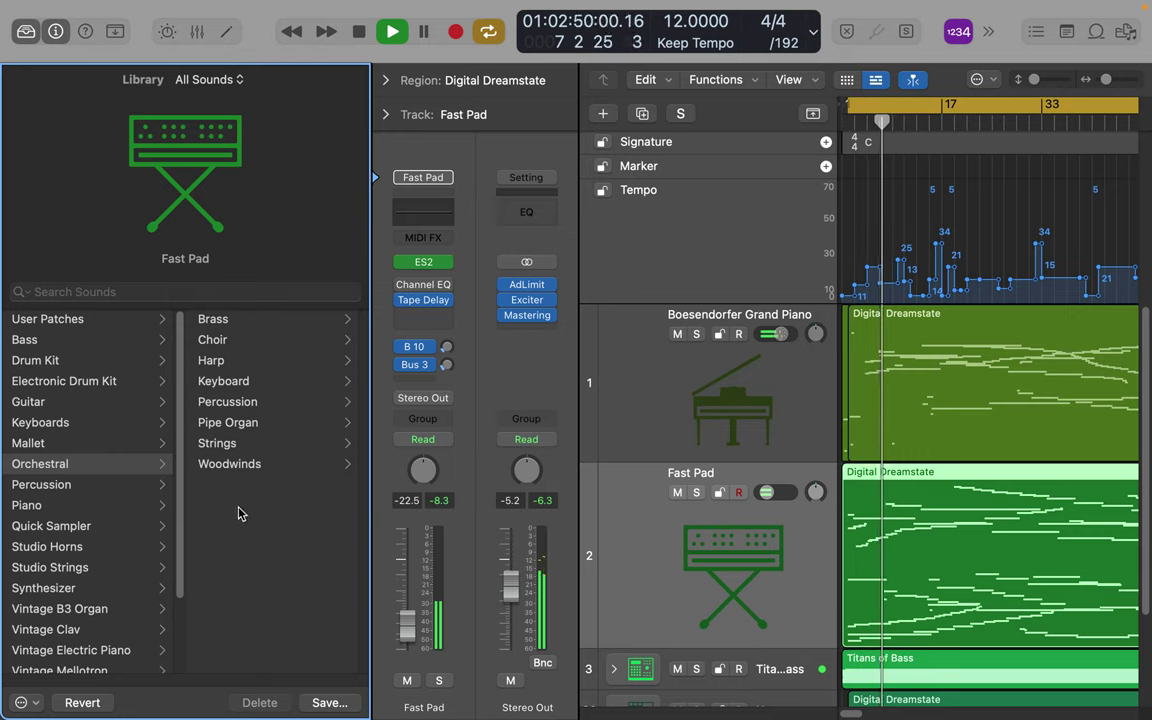
left_click(217, 443)
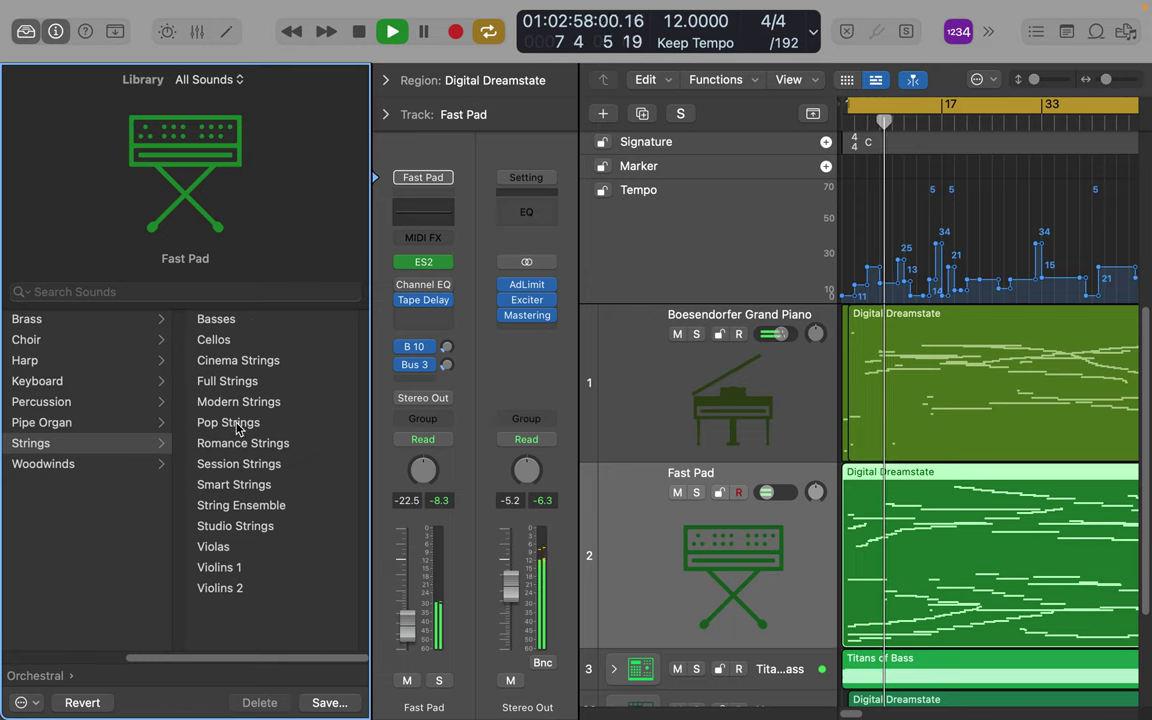
left_click(266, 363)
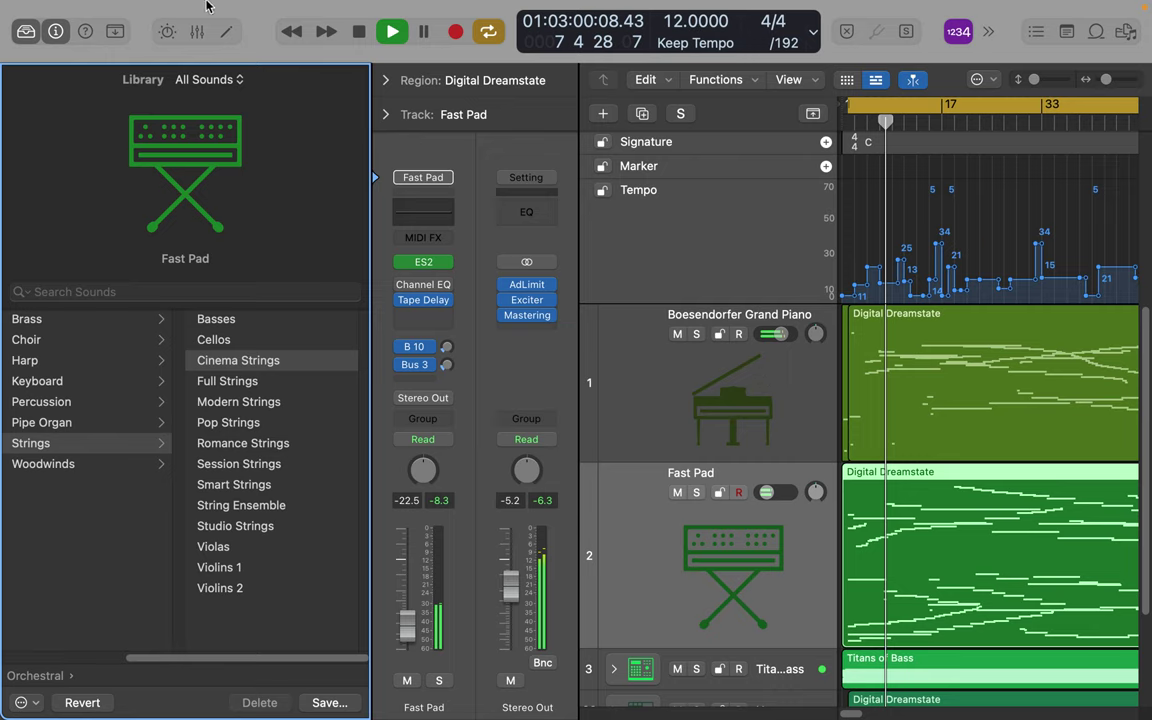
Switch to Google Chrome and check the file upload lists in the "Uploading 15 of 15" and "Uploading 7 of 15" windows.
mouse_move(303, 705)
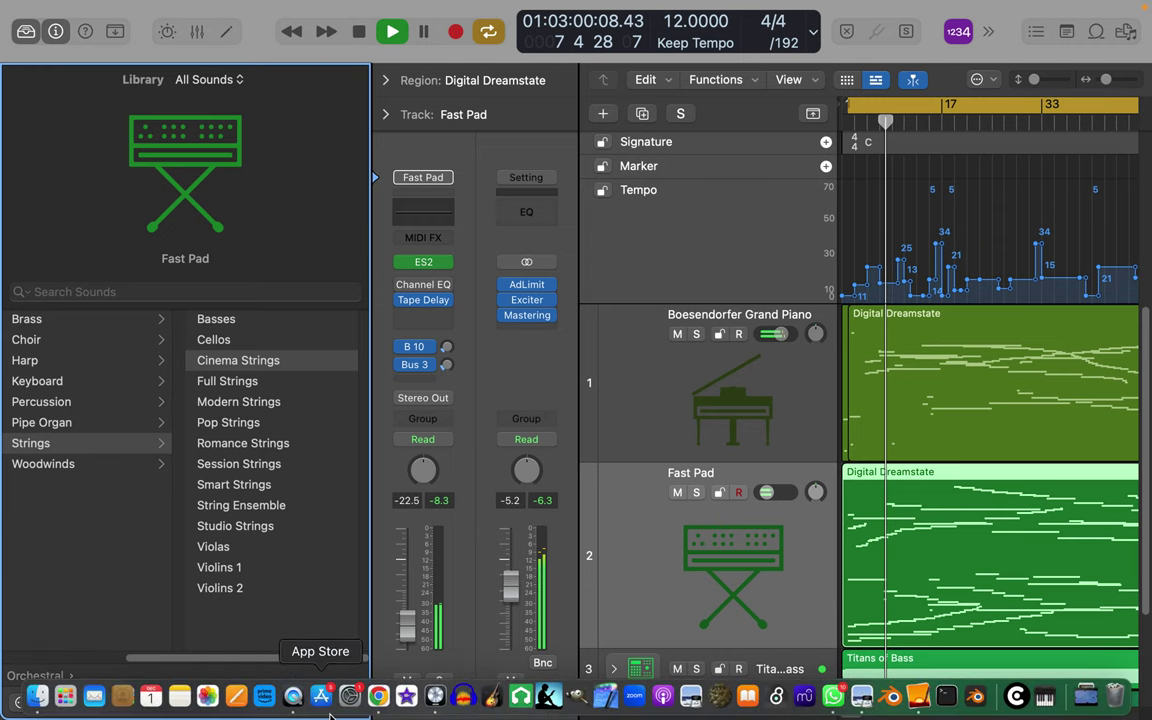
left_click(378, 698)
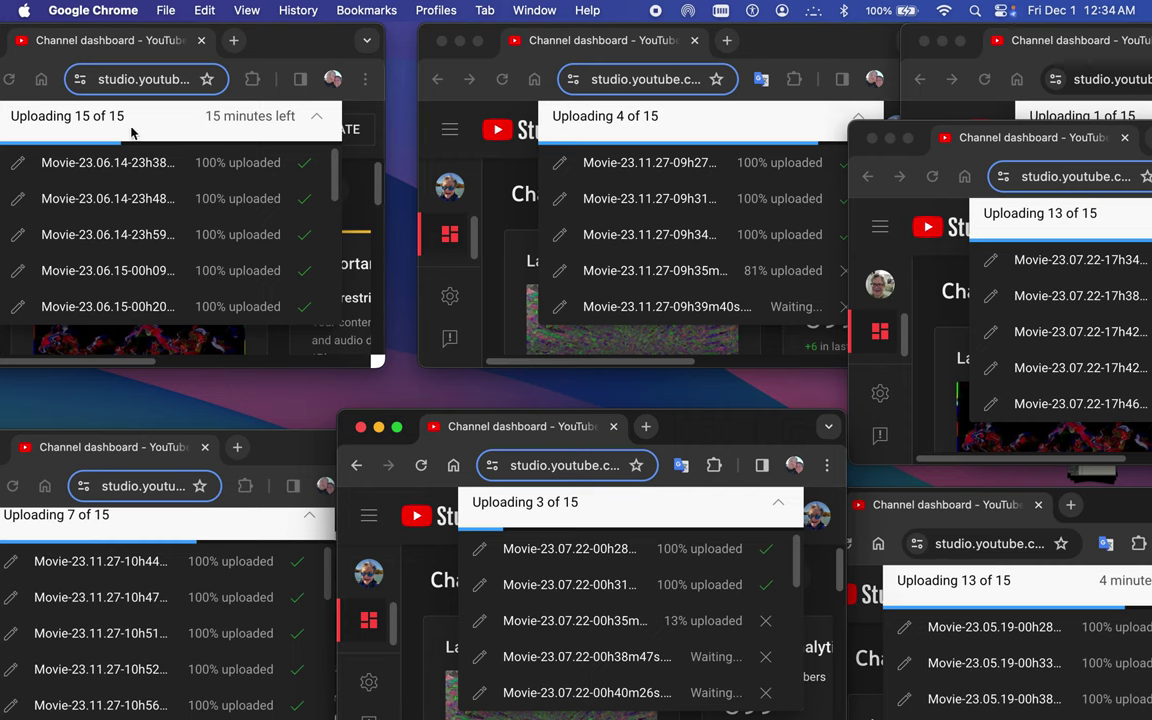
scroll(252, 308, "down", 5)
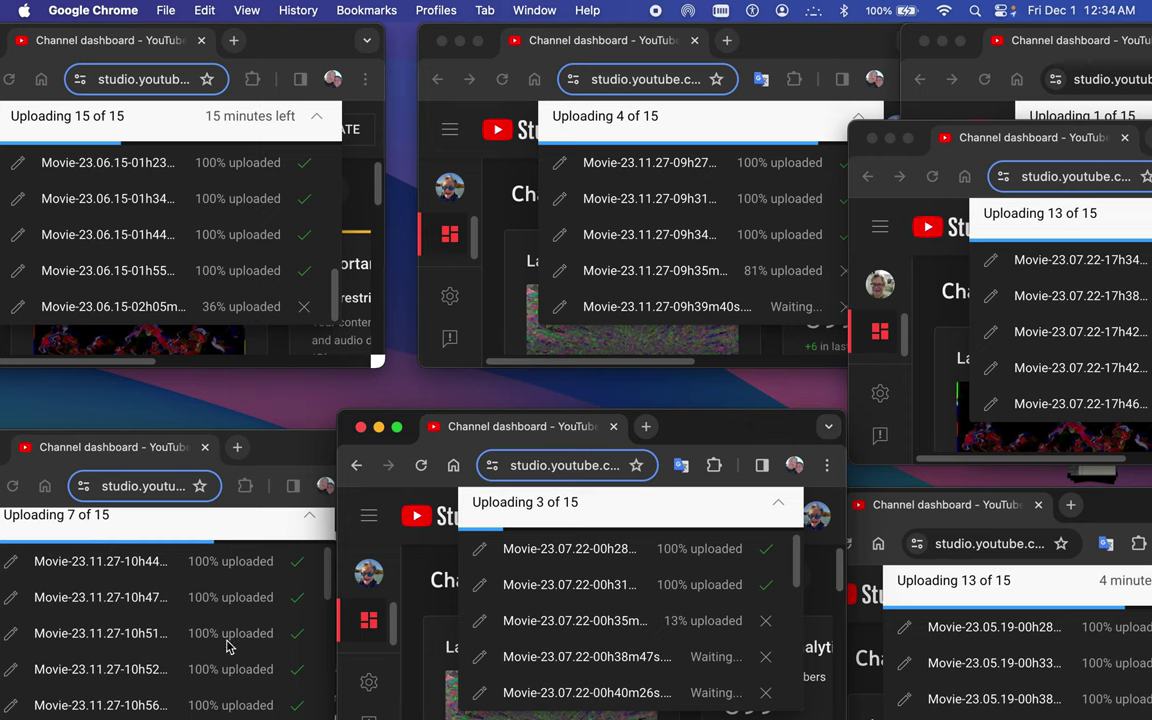
scroll(228, 645, "down", 5)
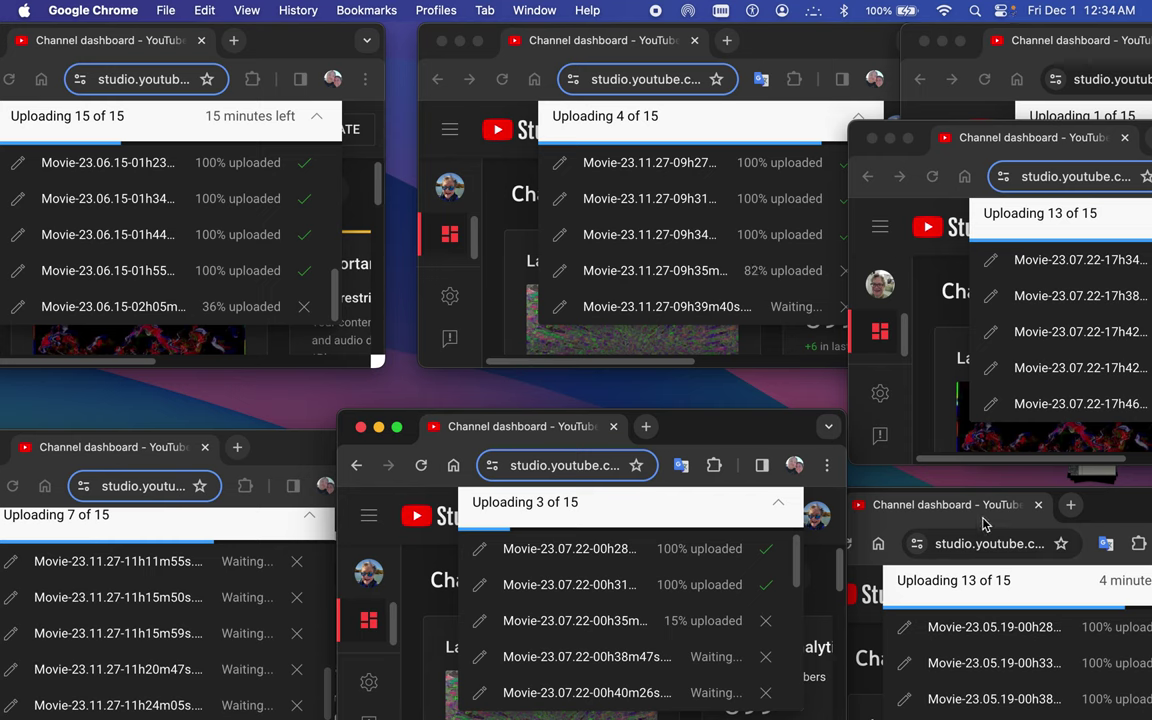
Move the two "Uploading 13 of 15" windows and the "Uploading 1 of 15" window further into view, checking the 13 of 15 upload lists.
left_click_drag(979, 509, 905, 383)
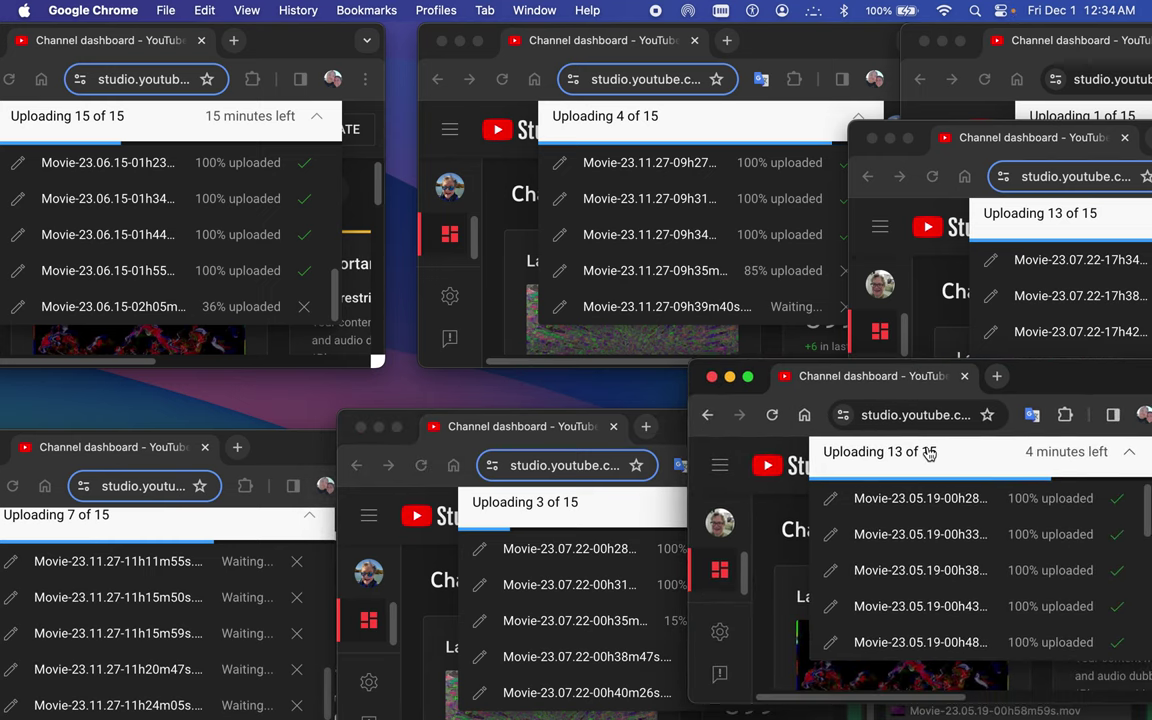
scroll(913, 618, "down", 5)
scroll(913, 618, "up", 5)
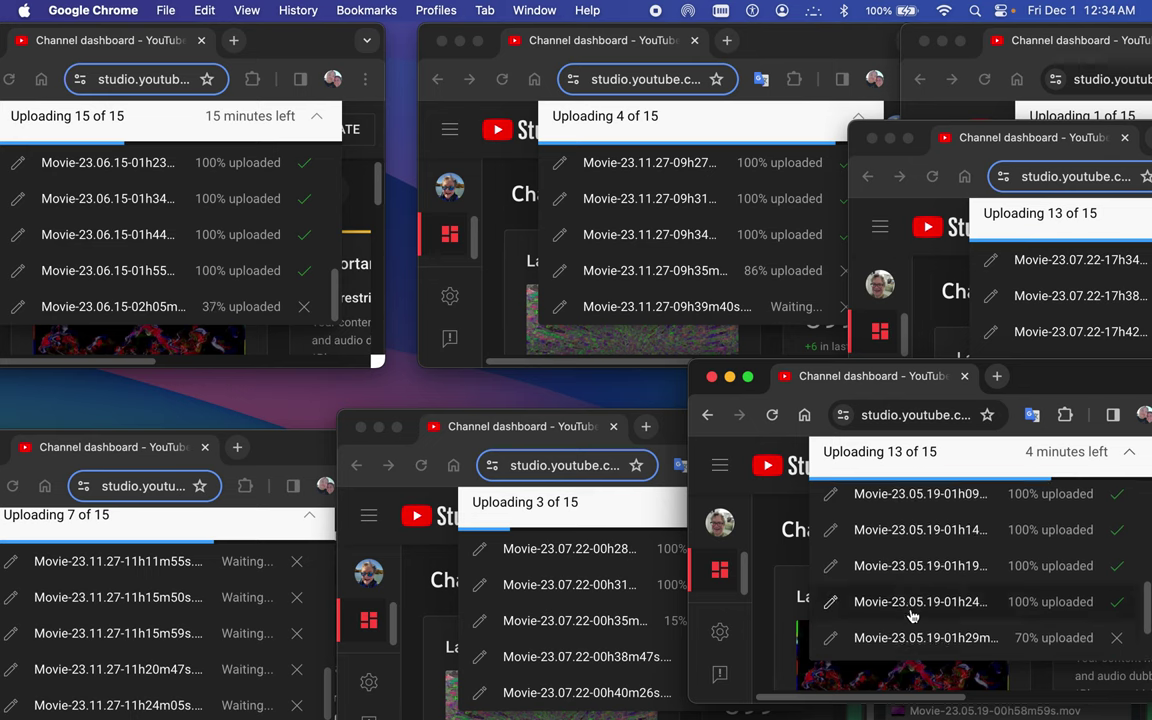
left_click_drag(1008, 147, 723, 226)
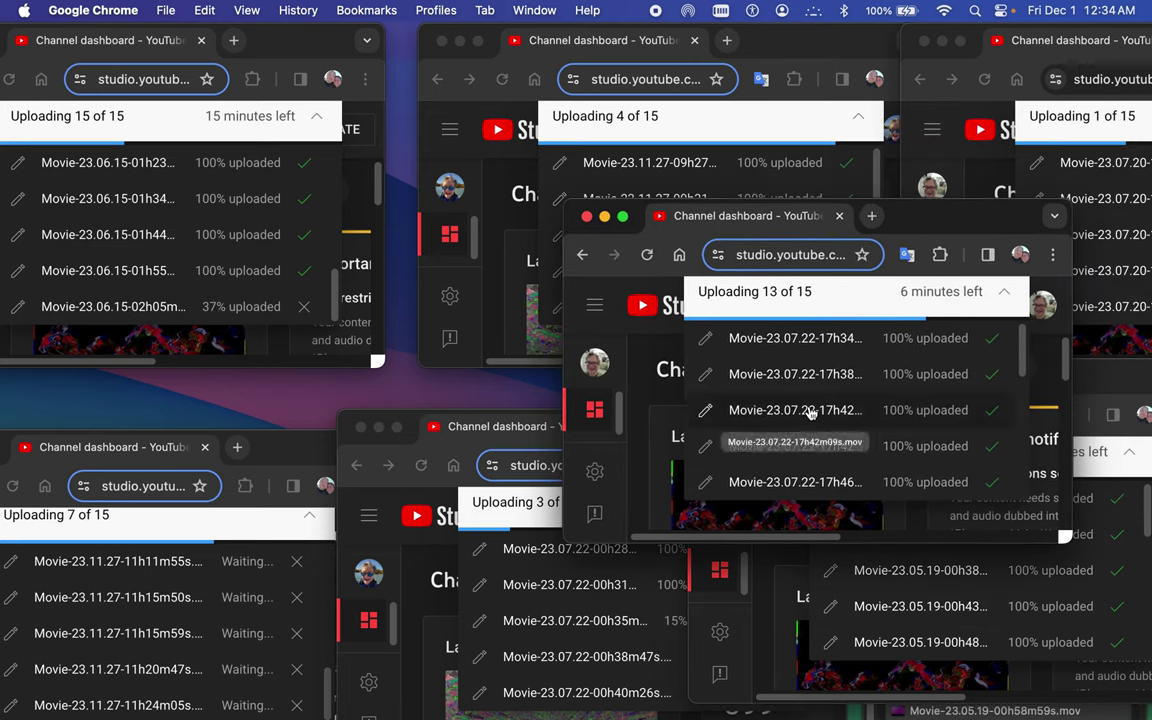
scroll(820, 437, "down", 5)
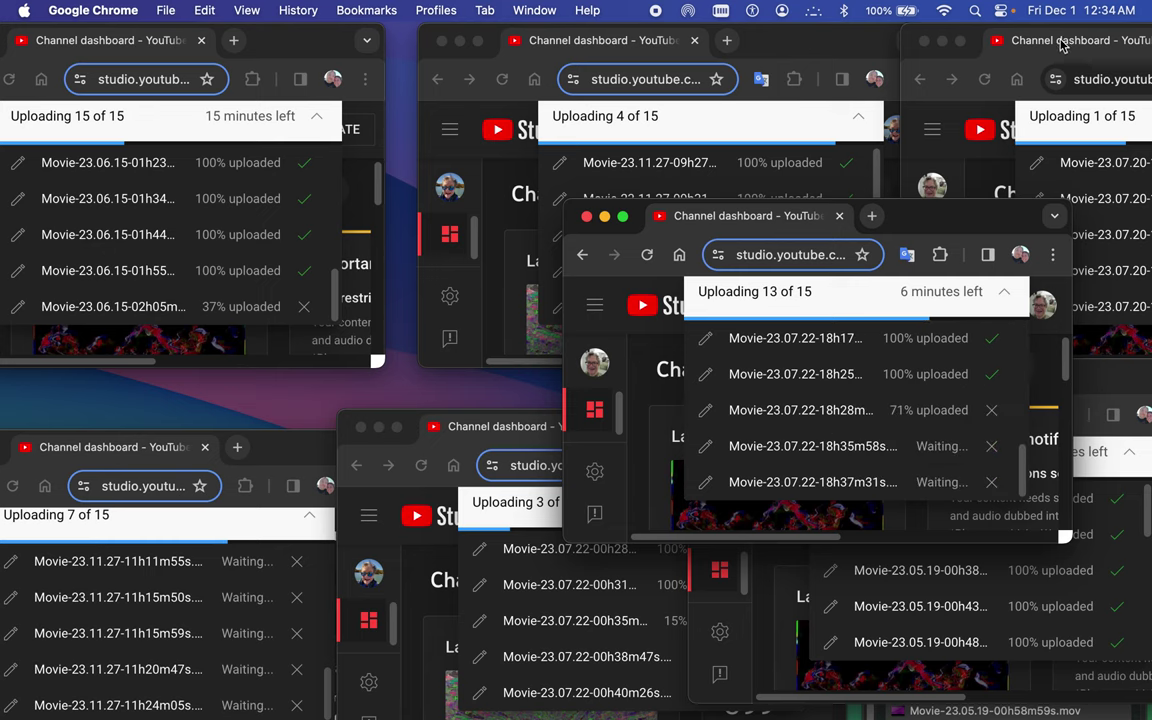
left_click(1046, 62)
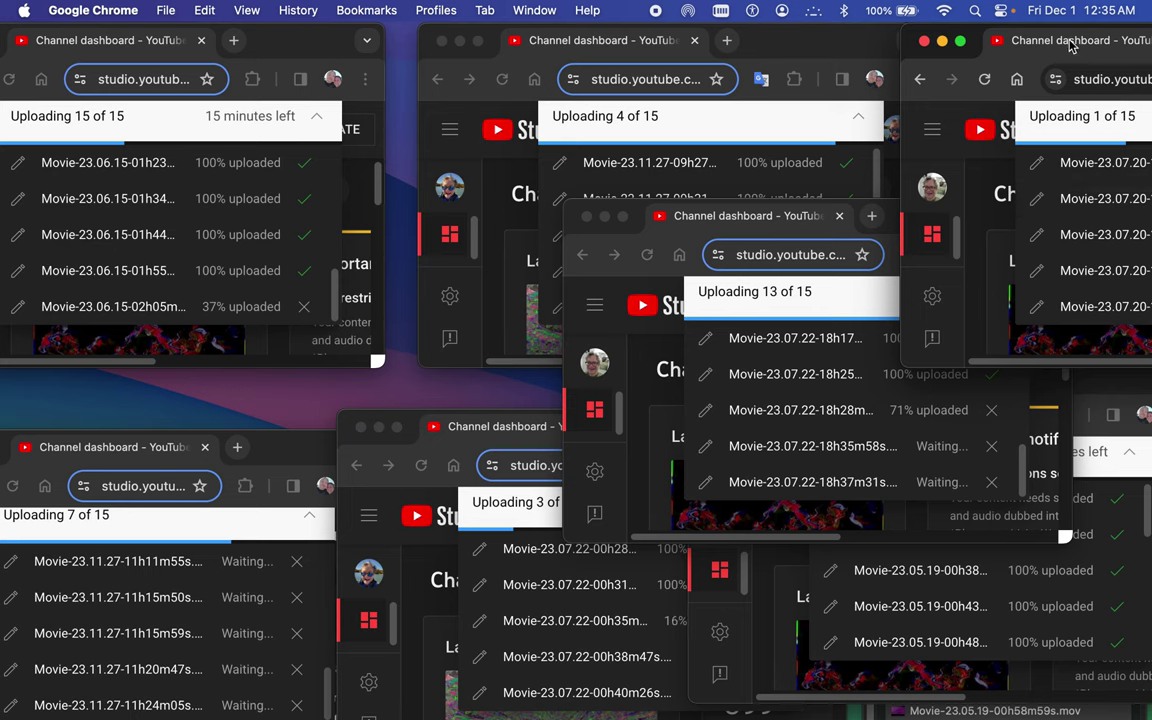
left_click_drag(1068, 46, 854, 56)
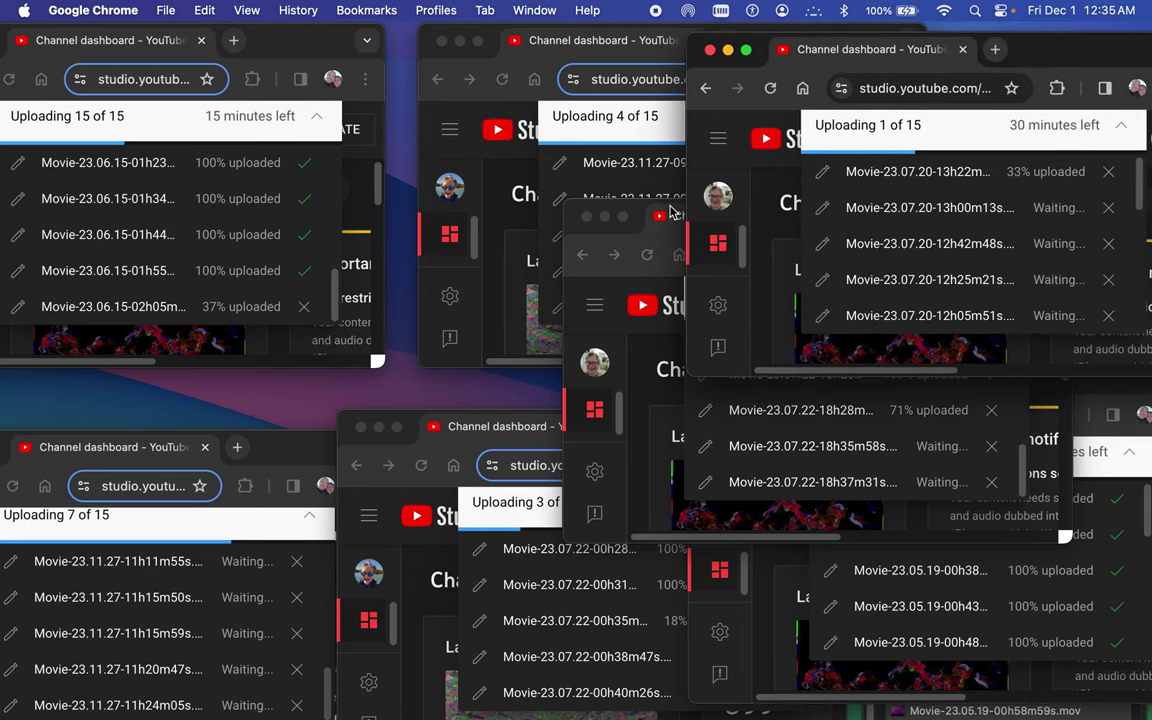
Collapse the upload lists in the "Uploading 4 of 15", "Uploading 15 of 15" and "Uploading 1 of 15" windows.
left_click(603, 128)
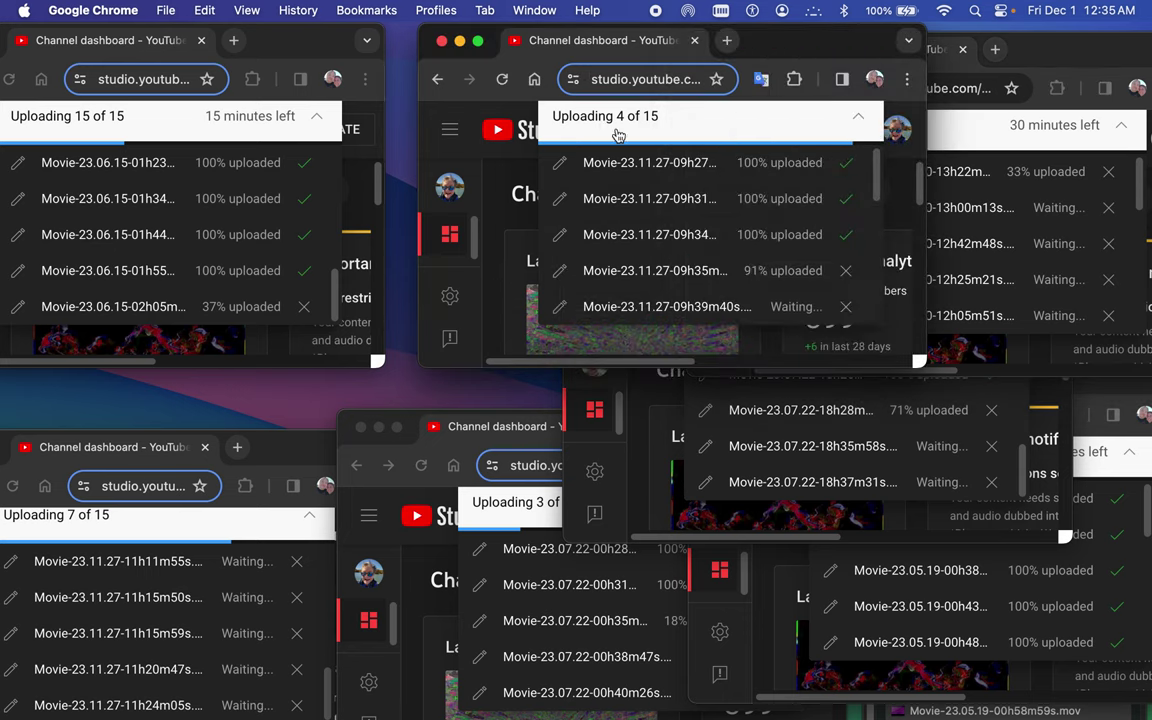
left_click(687, 116)
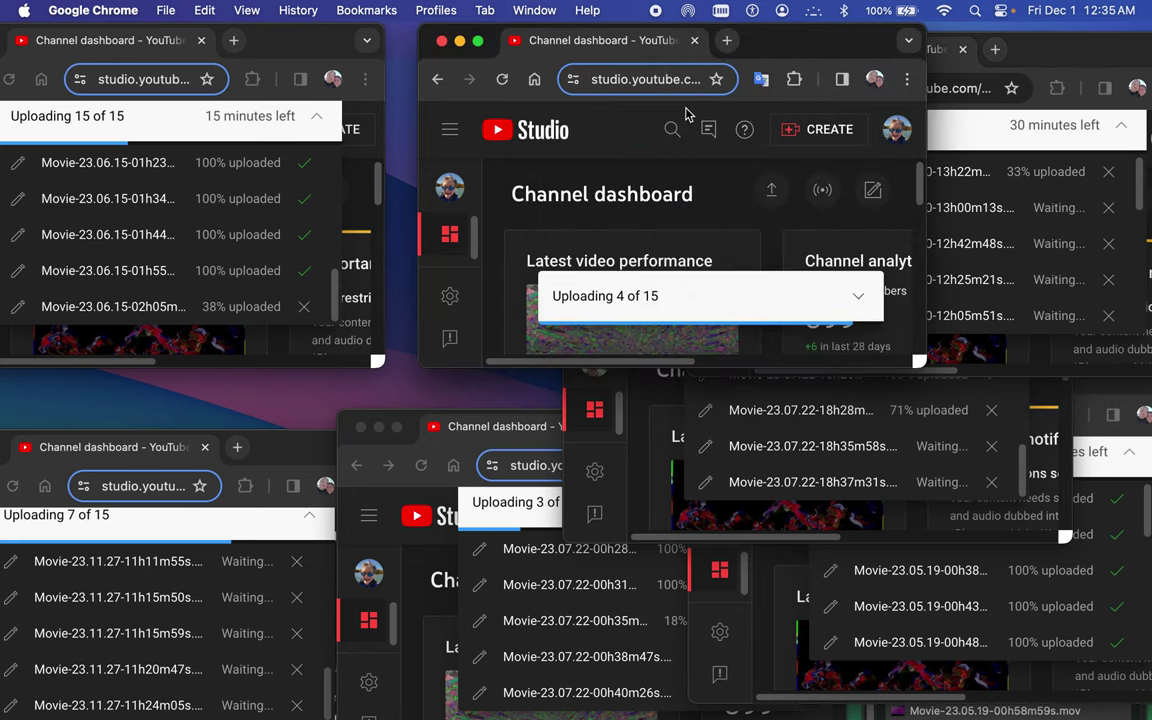
left_click(213, 118)
left_click(215, 122)
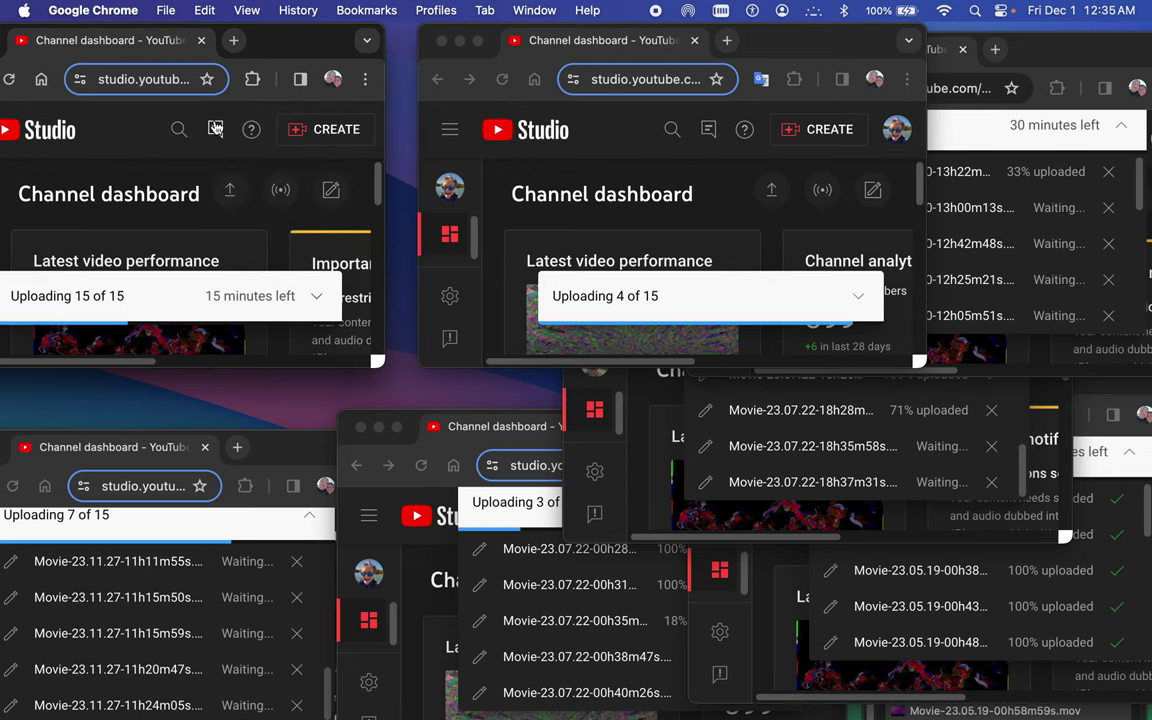
left_click(960, 140)
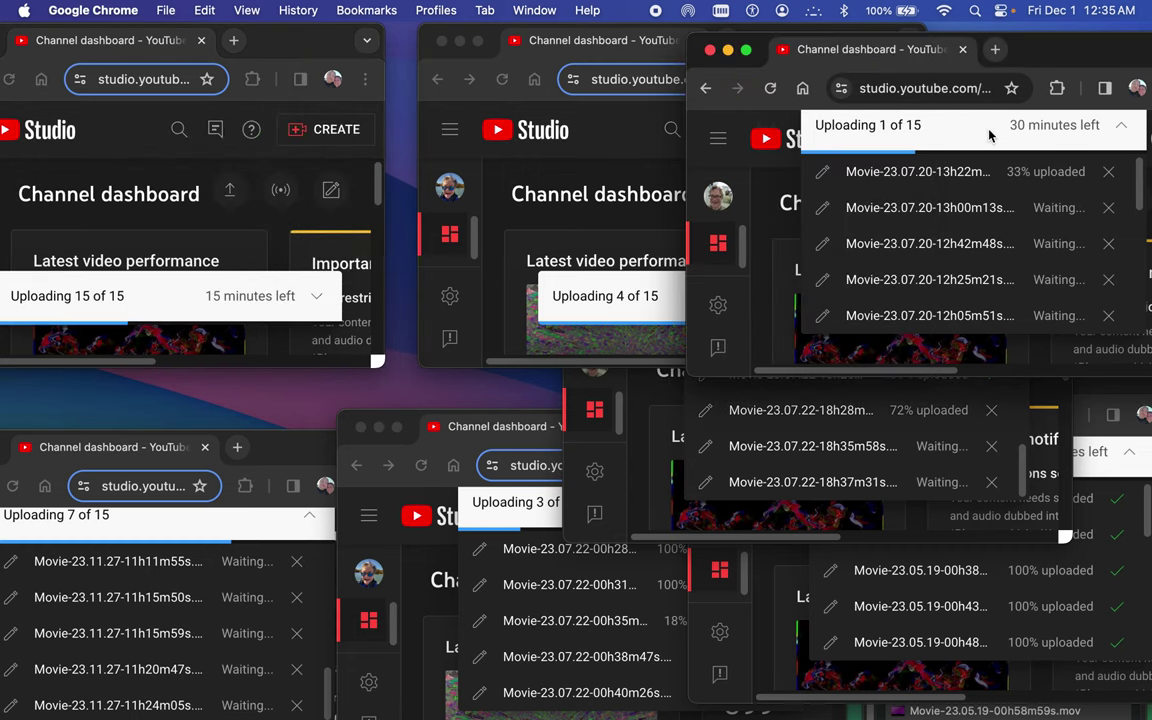
left_click(988, 132)
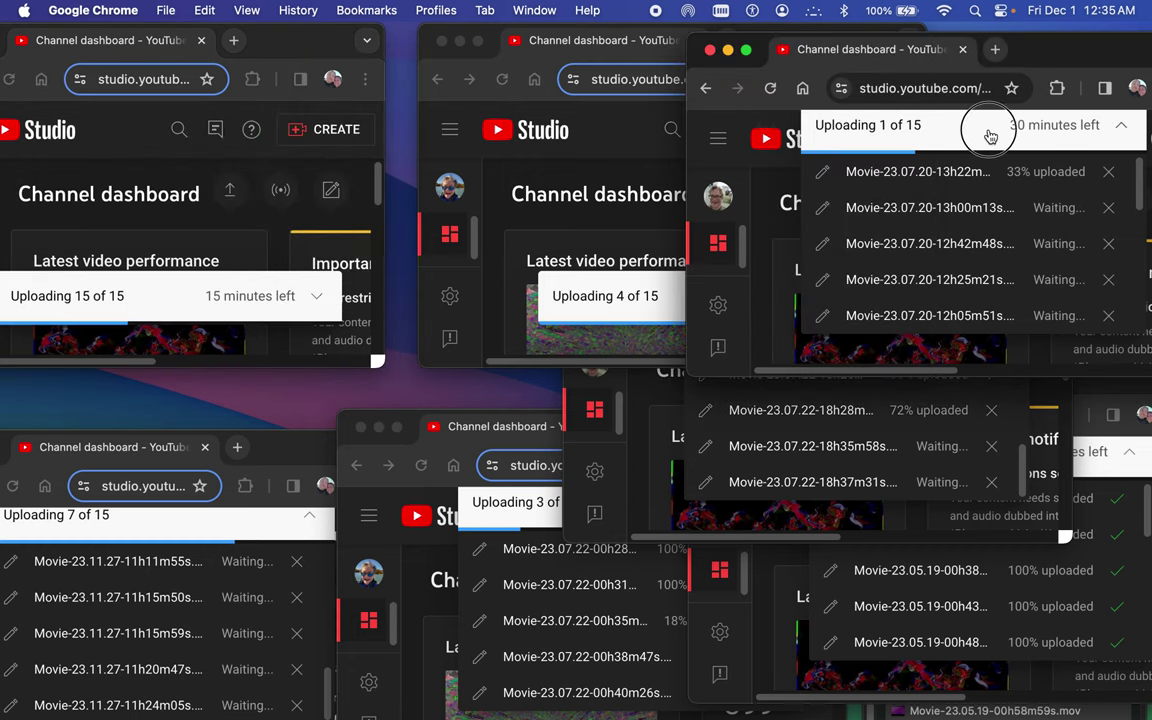
Collapse the upload lists in both "Uploading 13 of 15" windows and in the "Uploading 3 of 15" window.
left_click(1098, 451)
left_click(1095, 465)
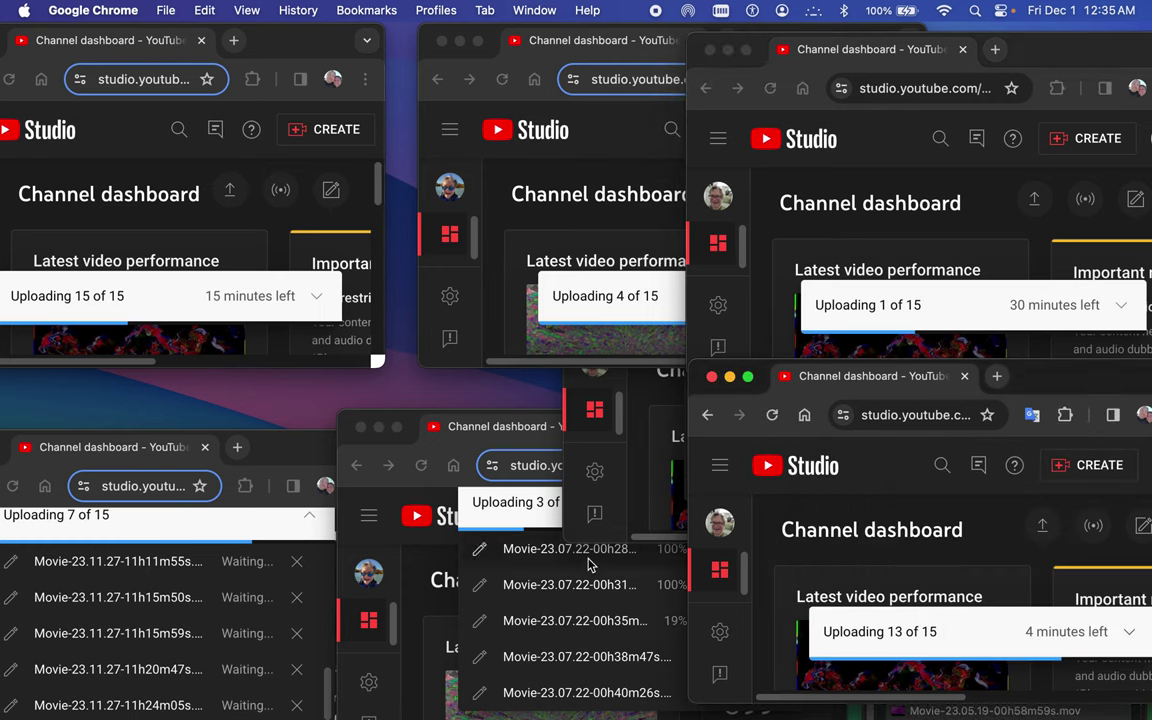
left_click(462, 460)
left_click(515, 514)
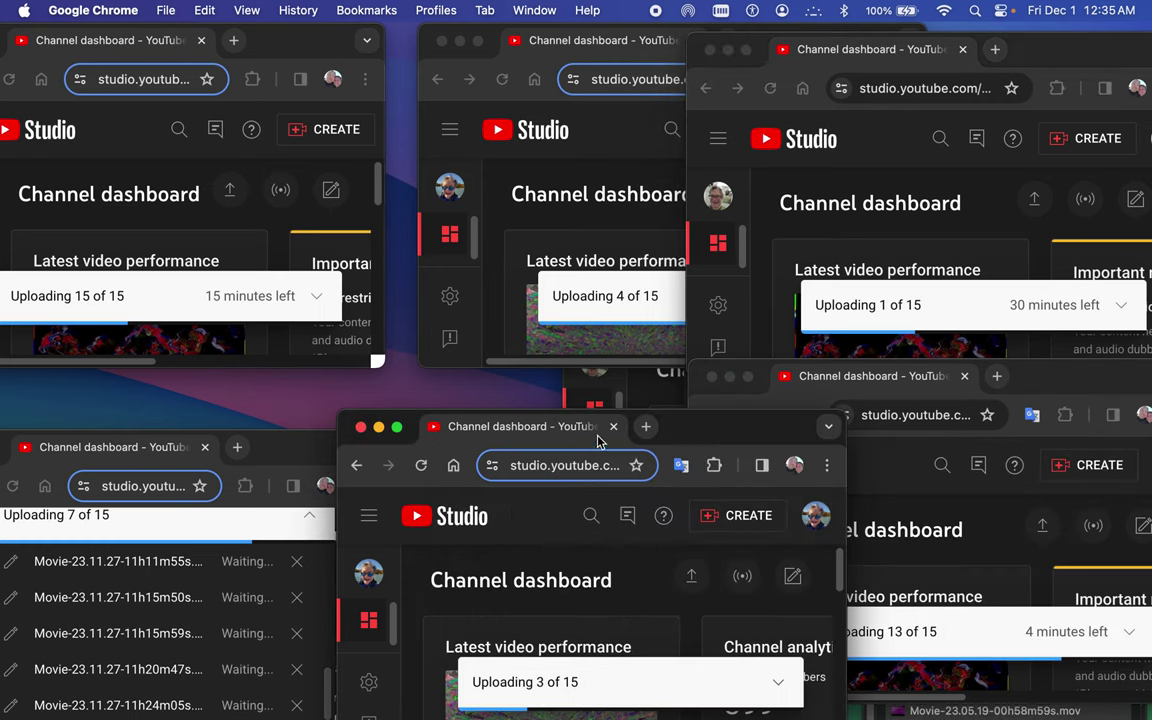
left_click(593, 368)
left_click(834, 294)
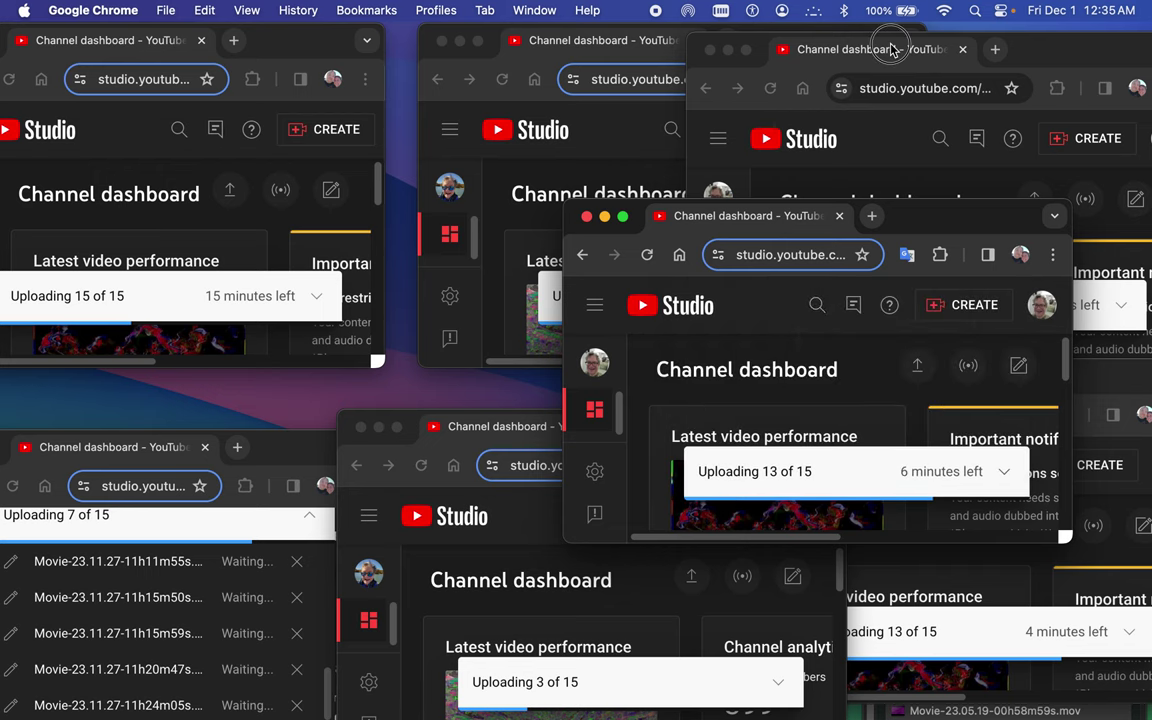
Bring the "Uploading 4 of 15" window to the front and move it off the "Uploading 1 of 15" window.
left_click(800, 45)
left_click(645, 52)
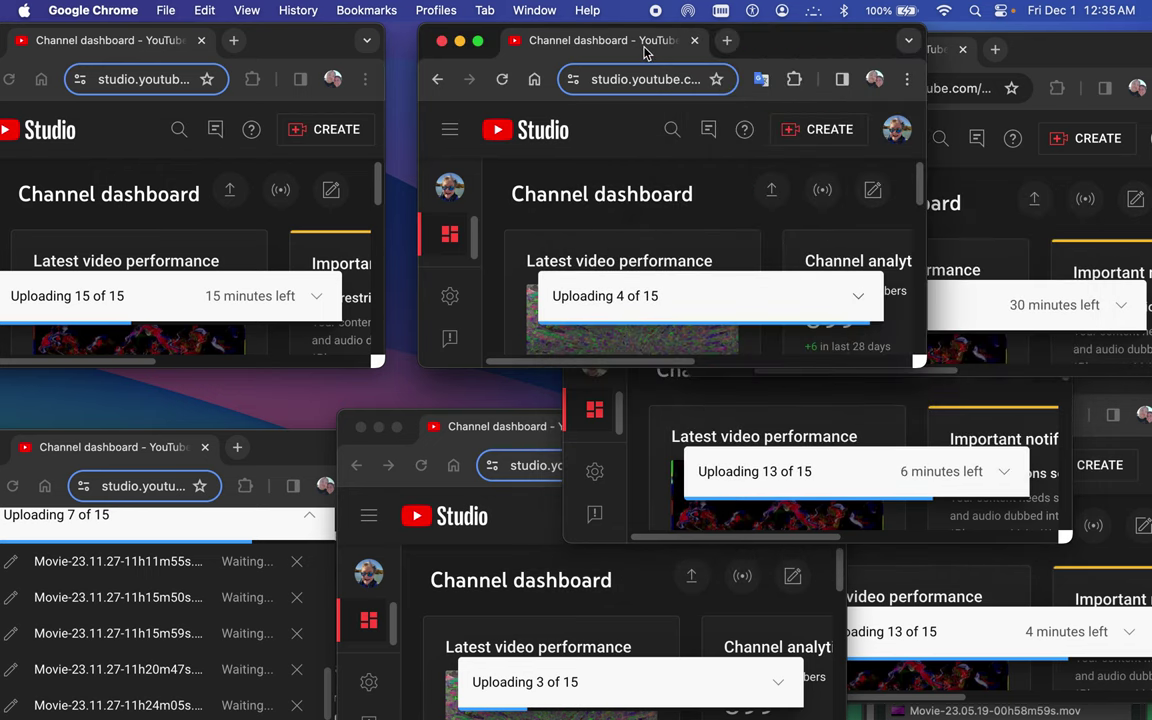
left_click_drag(642, 43, 513, 35)
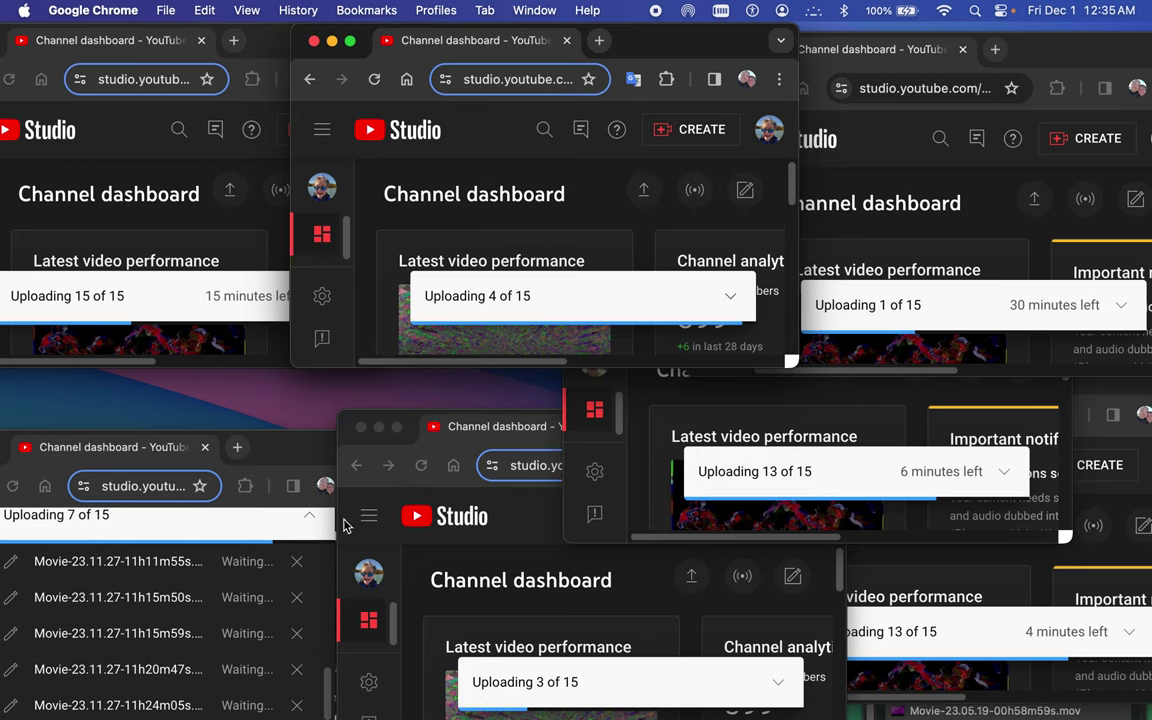
Collapse the upload list in the "Uploading 7 of 15" window and move that window slightly up.
left_click(206, 527)
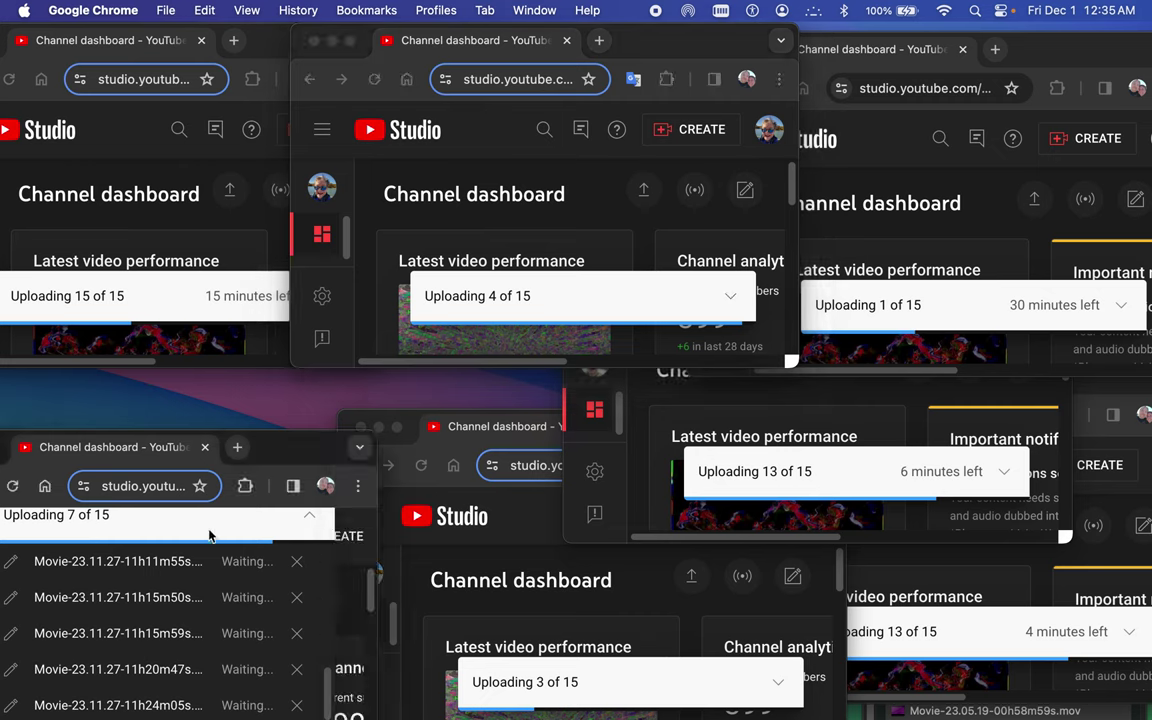
left_click(211, 531)
left_click_drag(257, 447, 260, 412)
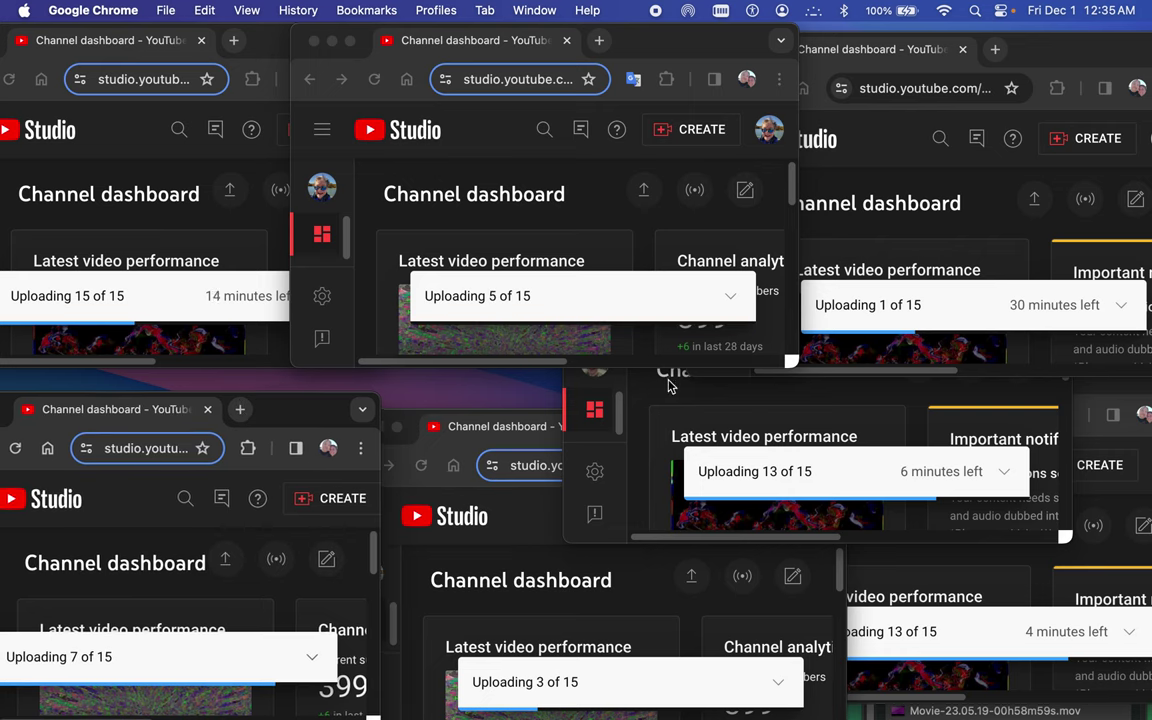
Quit the WhatsApp and Preview applications.
mouse_move(405, 705)
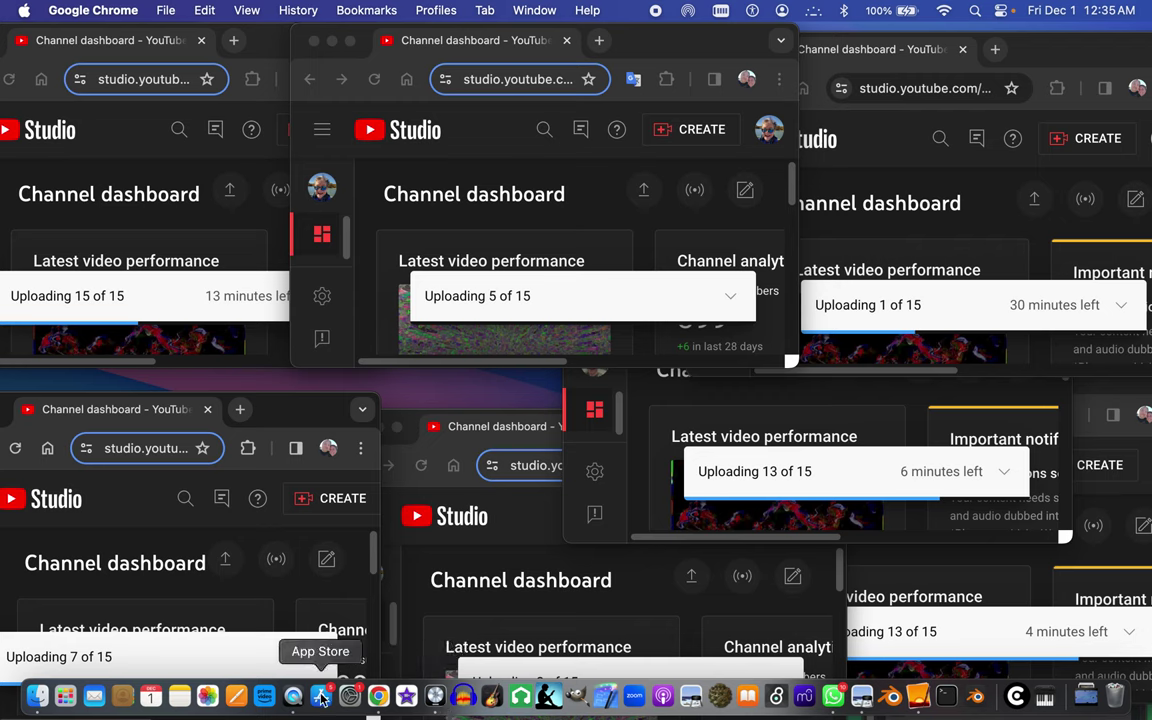
right_click(834, 698)
left_click(840, 646)
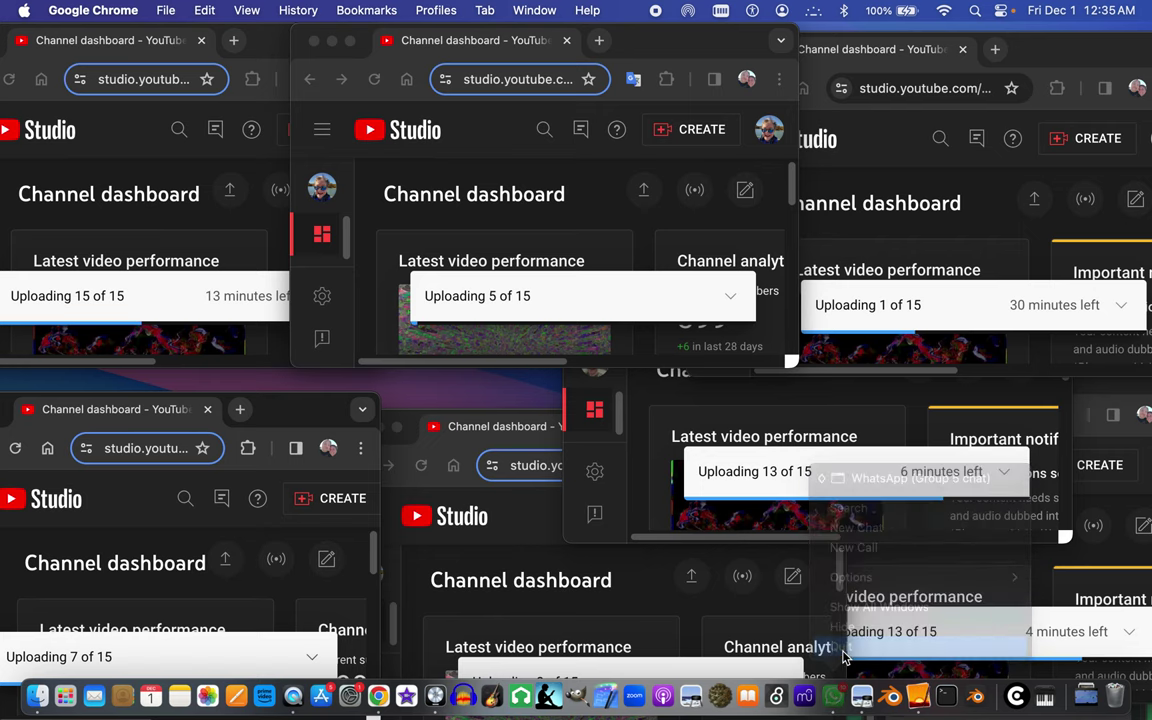
mouse_move(888, 716)
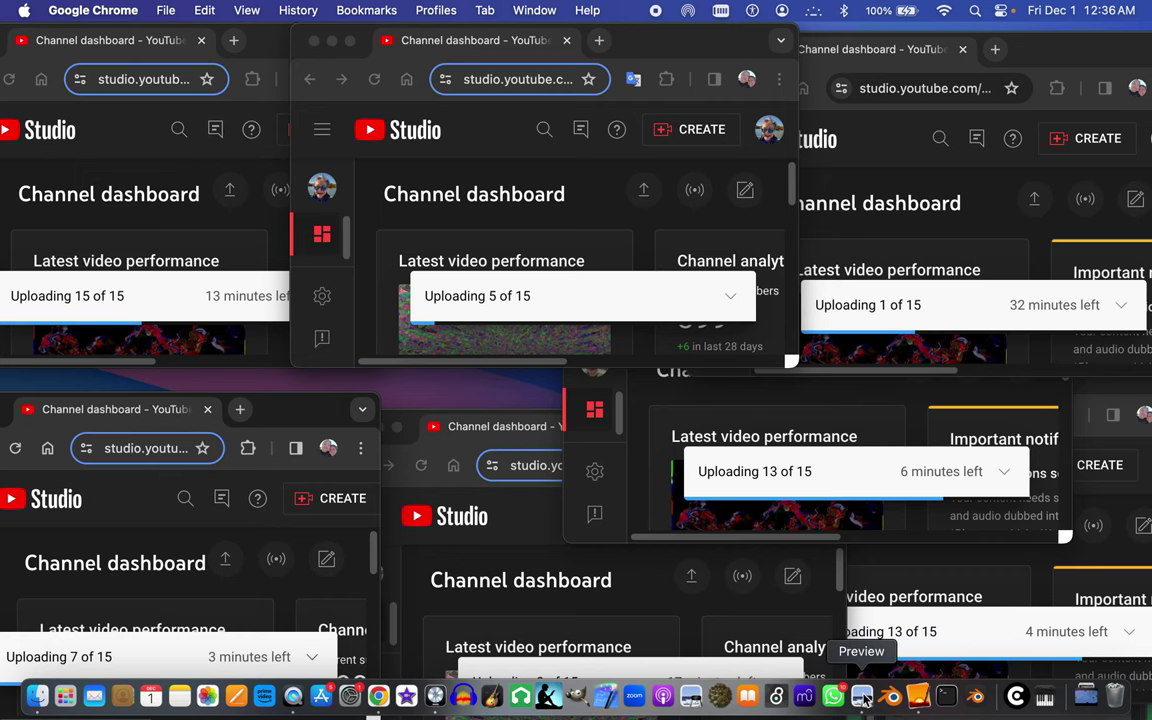
right_click(864, 698)
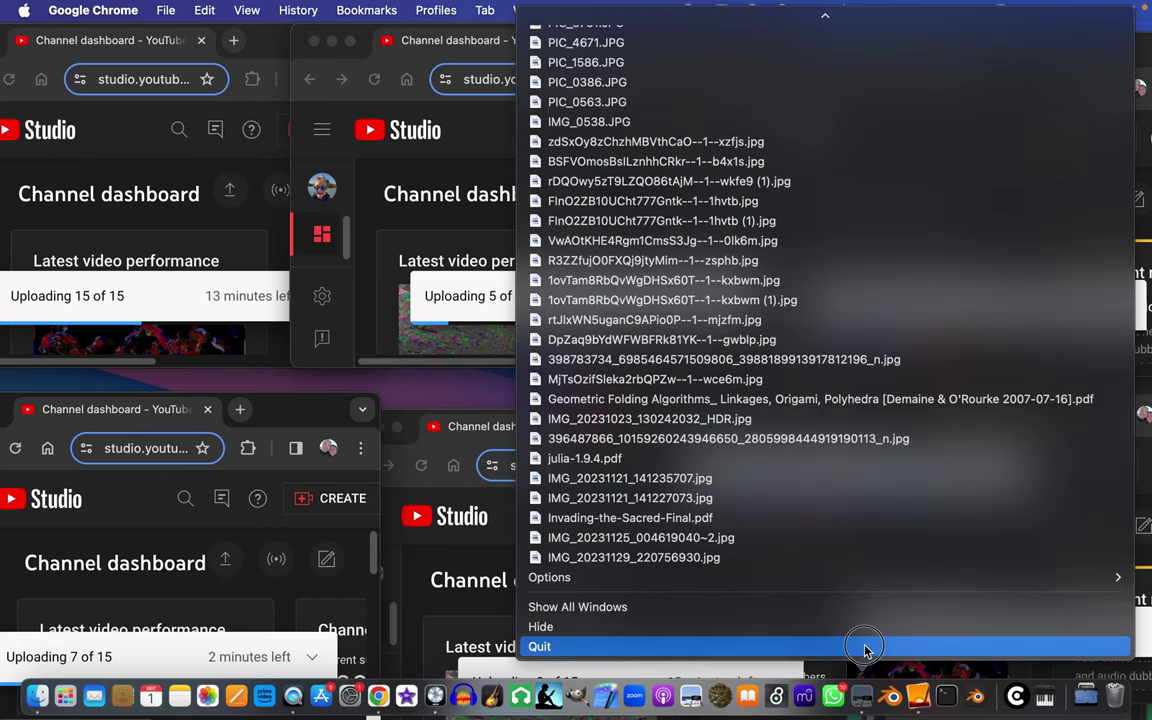
left_click(866, 647)
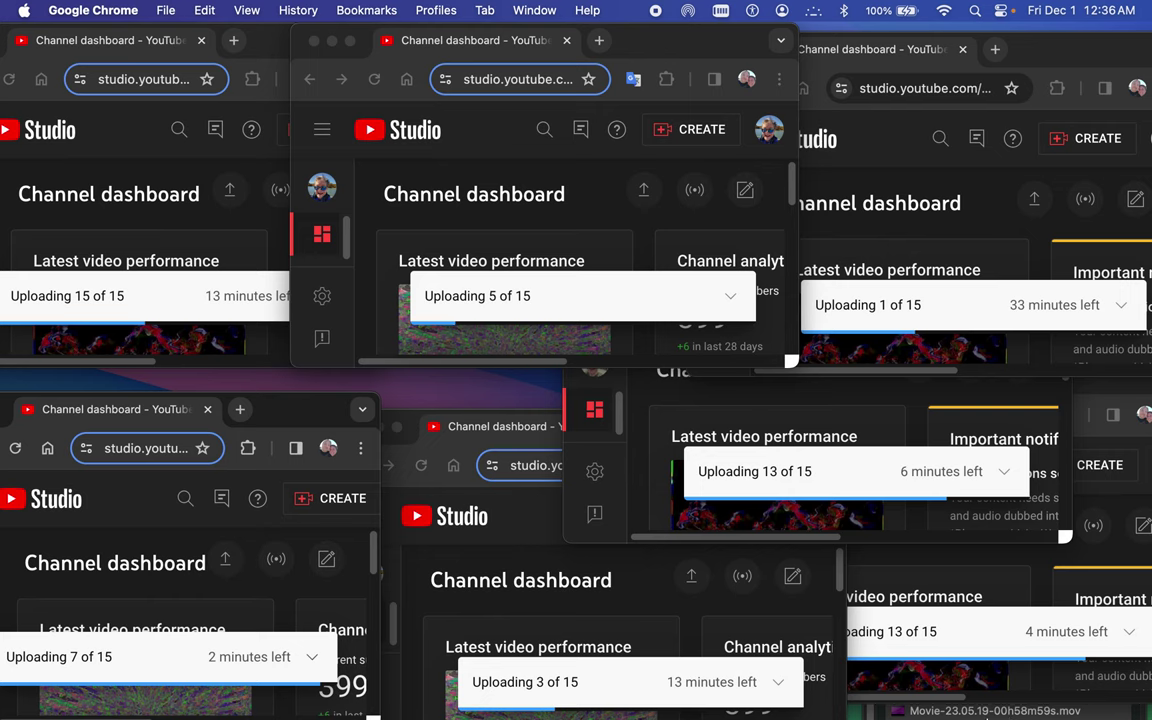
Switch to Sunset Code and place the cursor on the PUBLISH CONFIG line of java script yt auto publish.java.
mouse_move(977, 716)
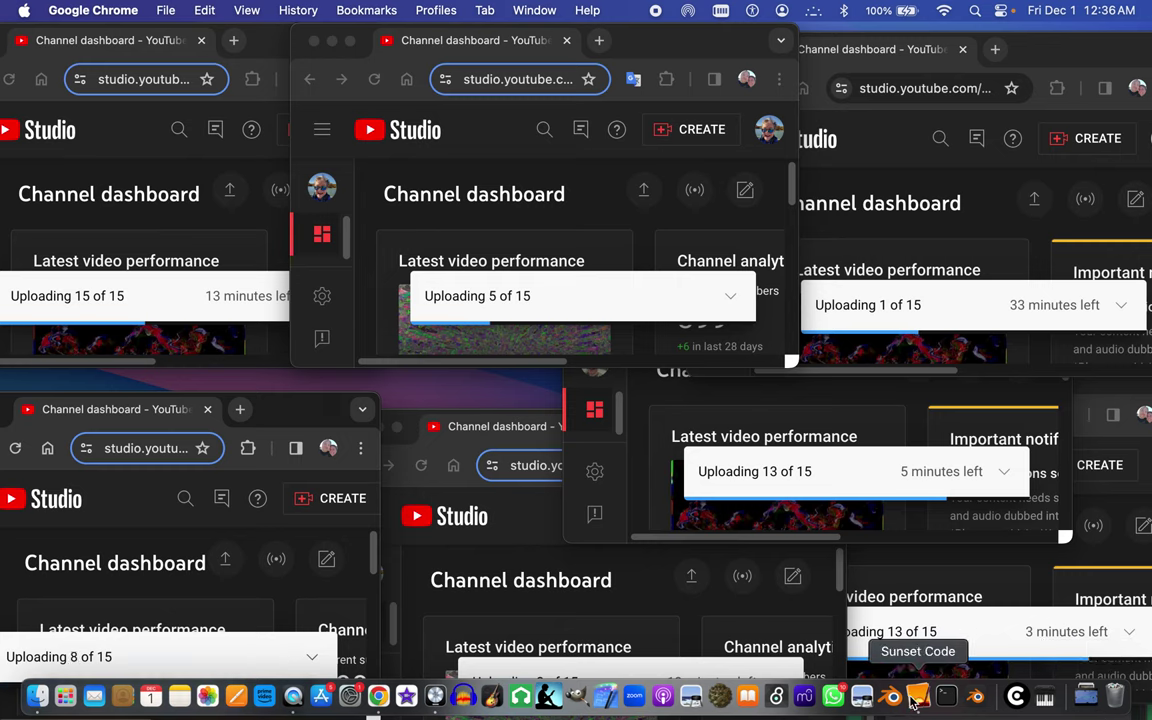
left_click(919, 700)
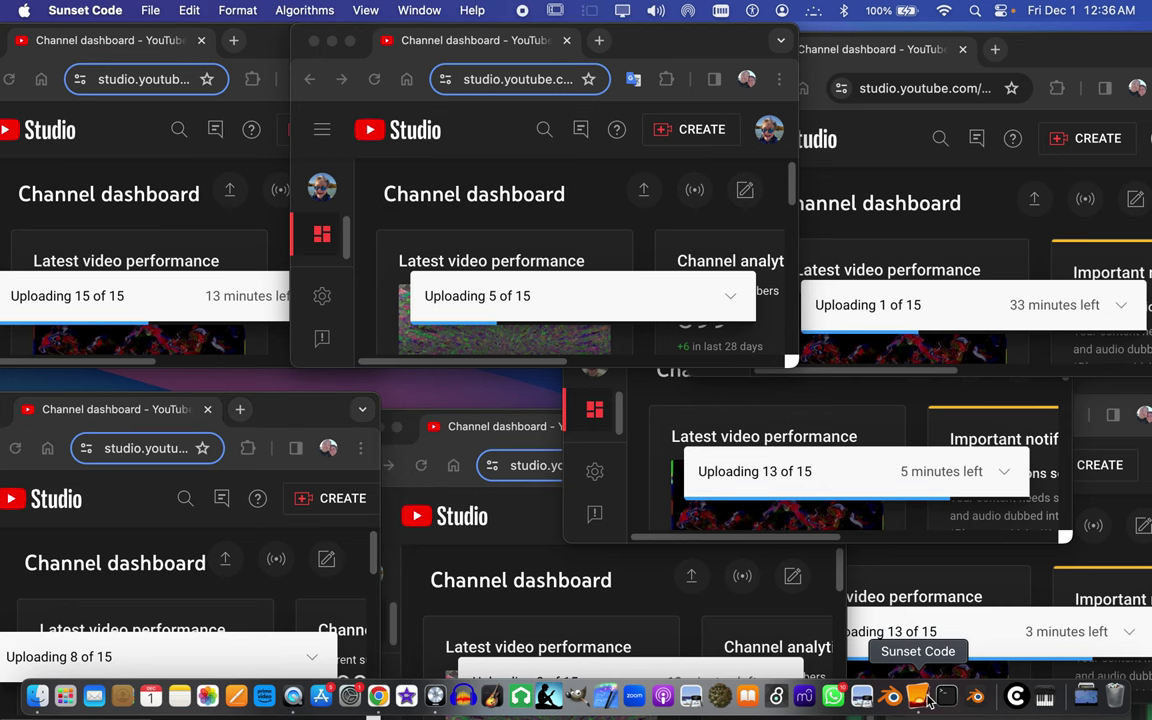
left_click(583, 254)
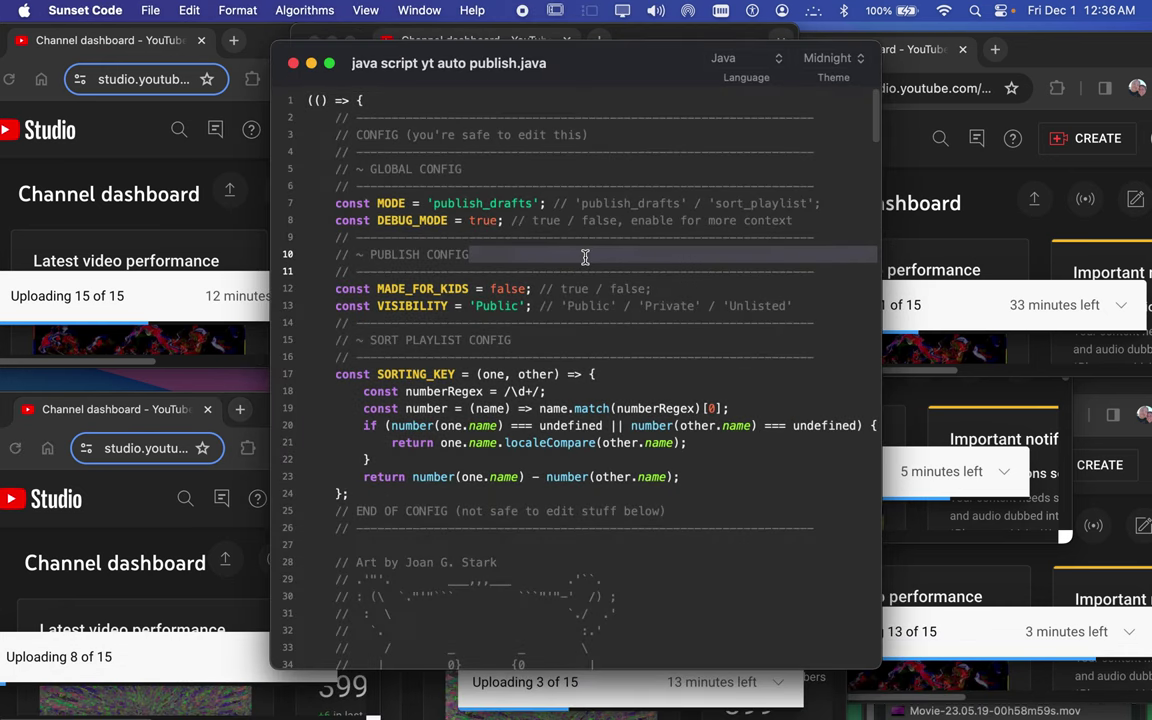
Copy the entire script in java script yt auto publish.java and minimize its window.
key("super+a")
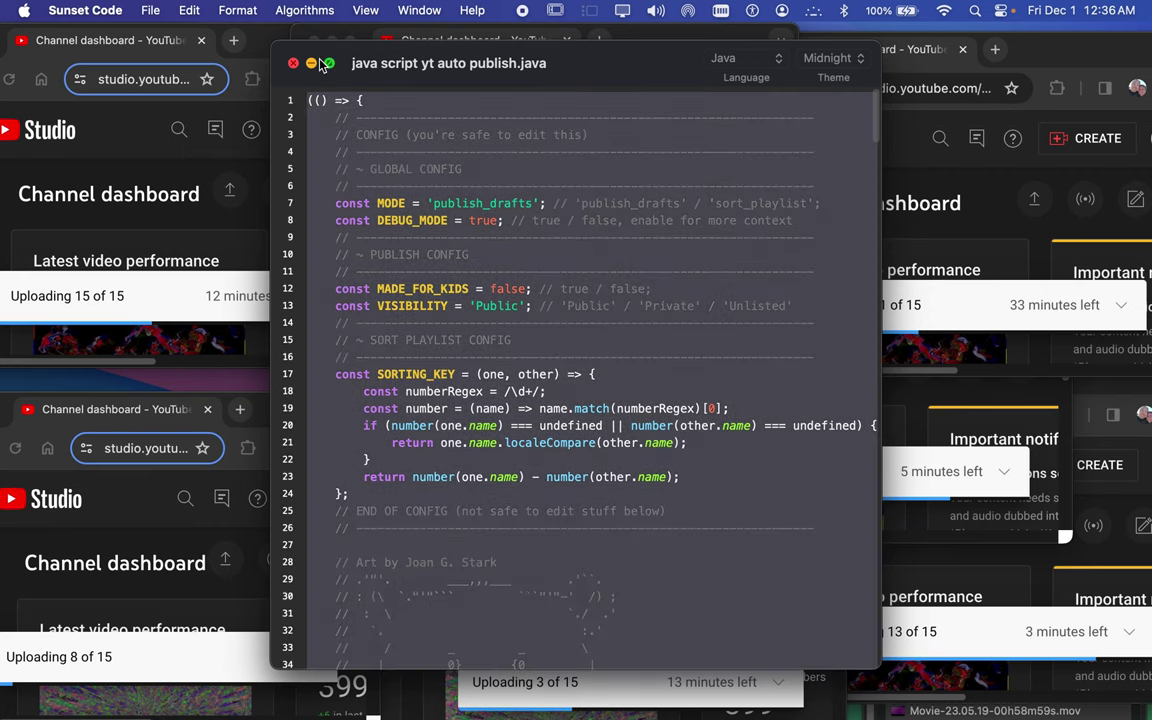
left_click(311, 63)
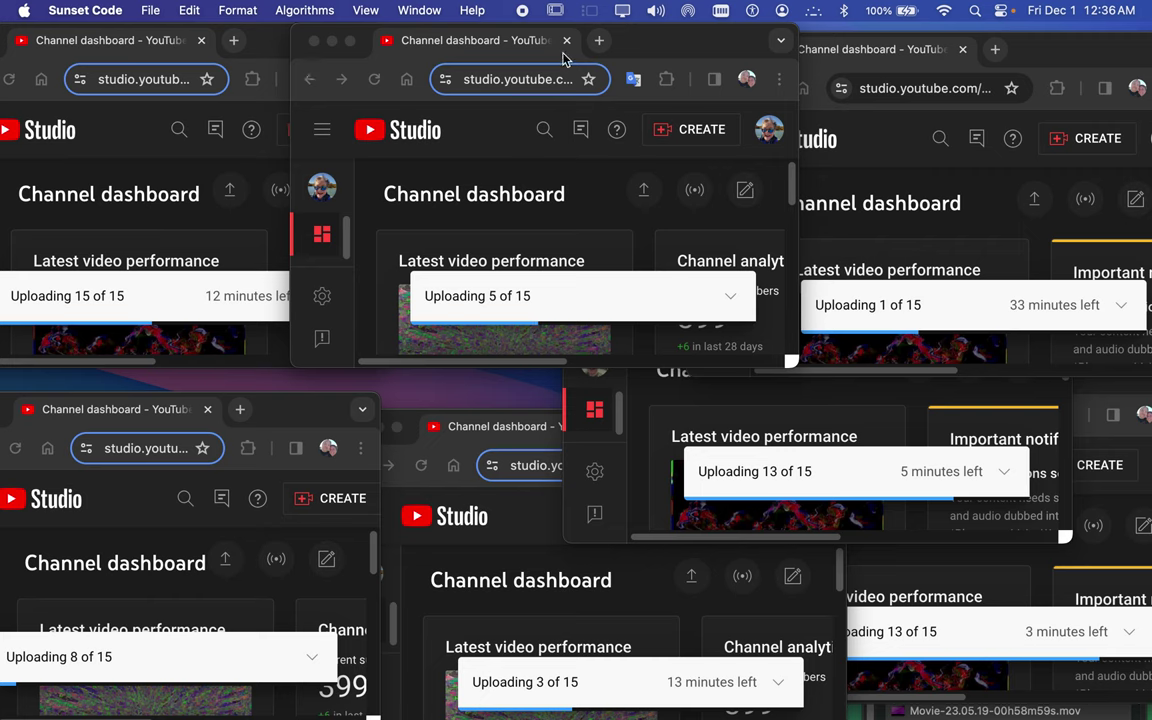
Open a new tab in the "Uploading 5 of 15" Chrome window, detach it as its own window and enlarge it to cover most of the screen.
left_click(599, 40)
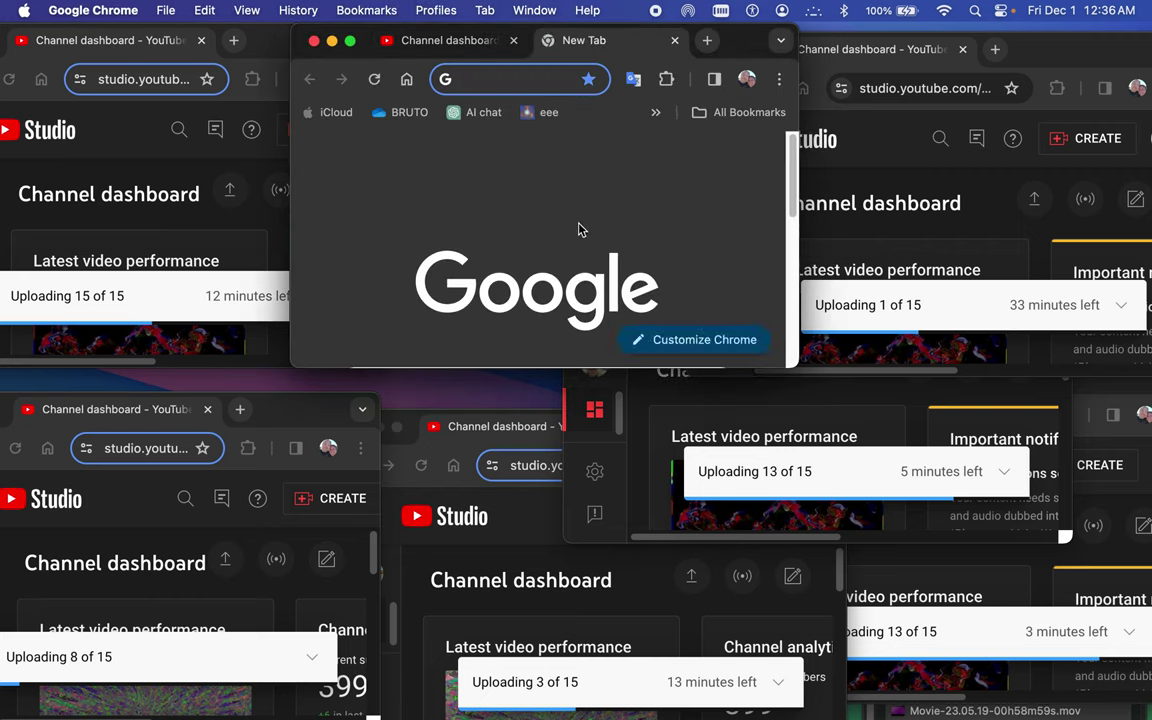
left_click(792, 354)
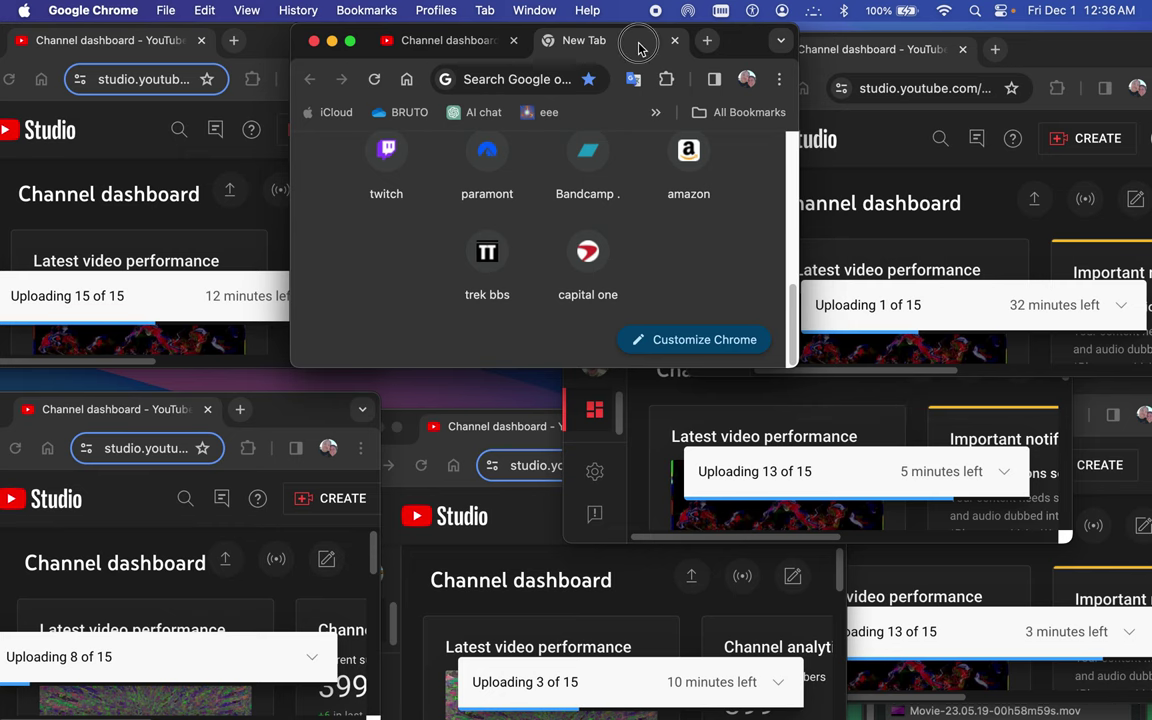
left_click_drag(639, 48, 347, 101)
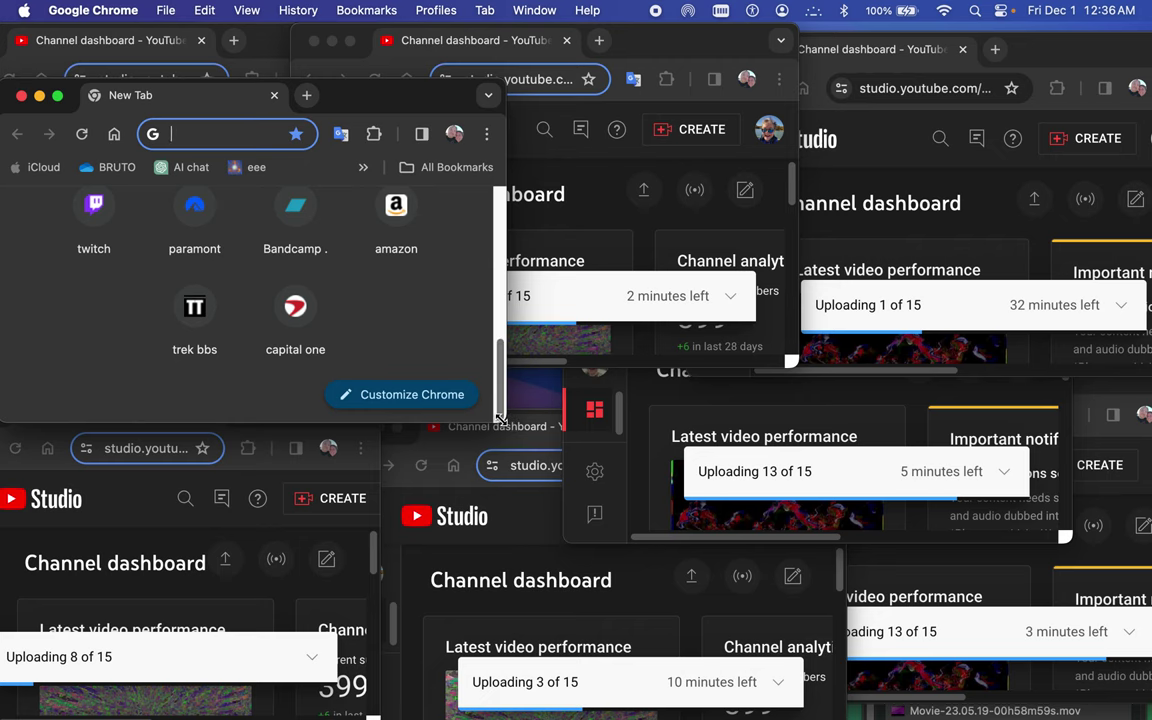
left_click_drag(500, 421, 1089, 697)
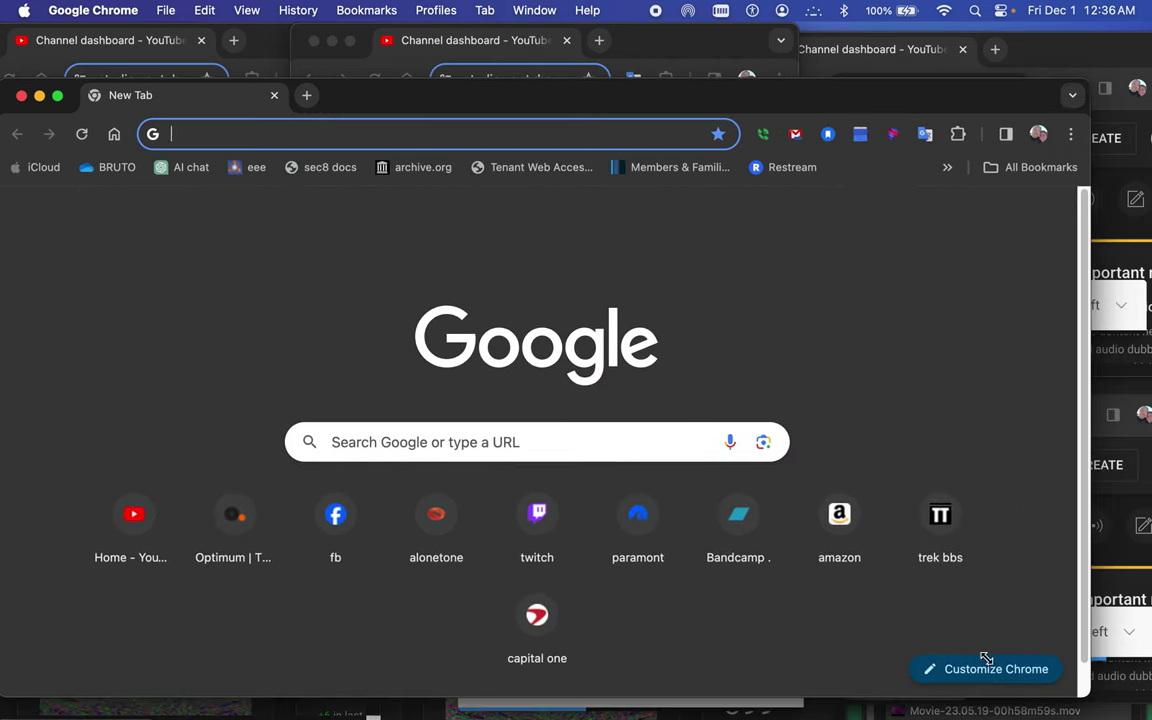
Open YouTube from the home page shortcuts and switch to the channel with 96 subscribers.
left_click(140, 519)
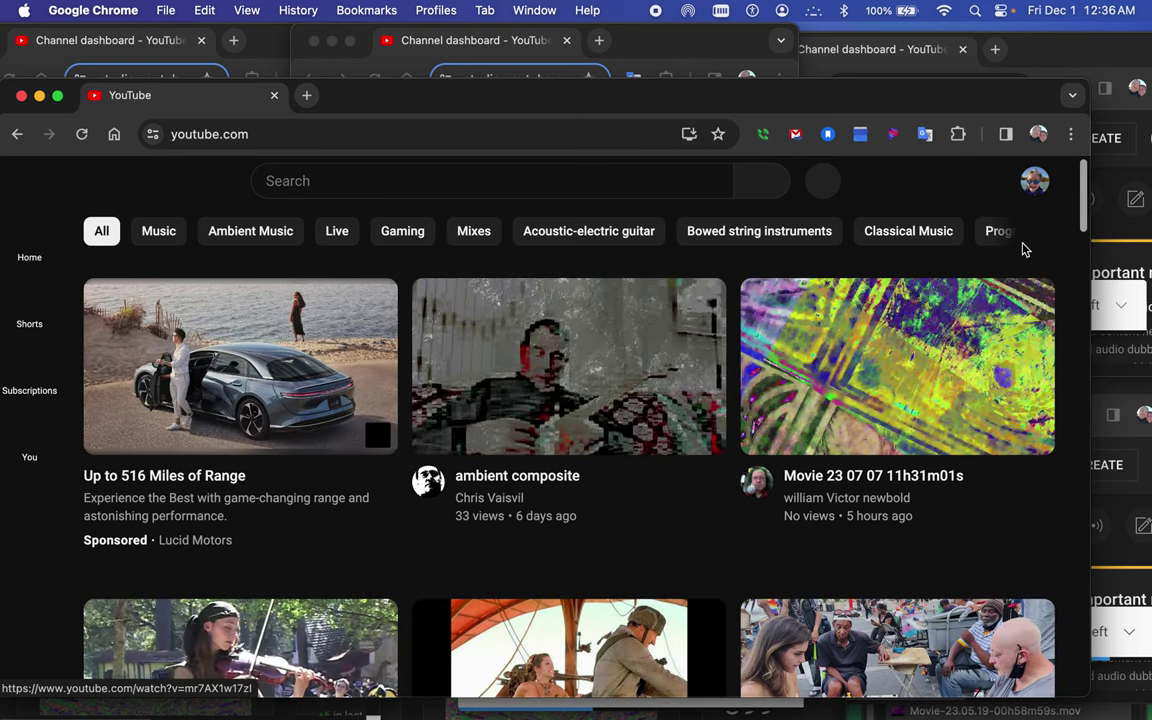
left_click(1033, 184)
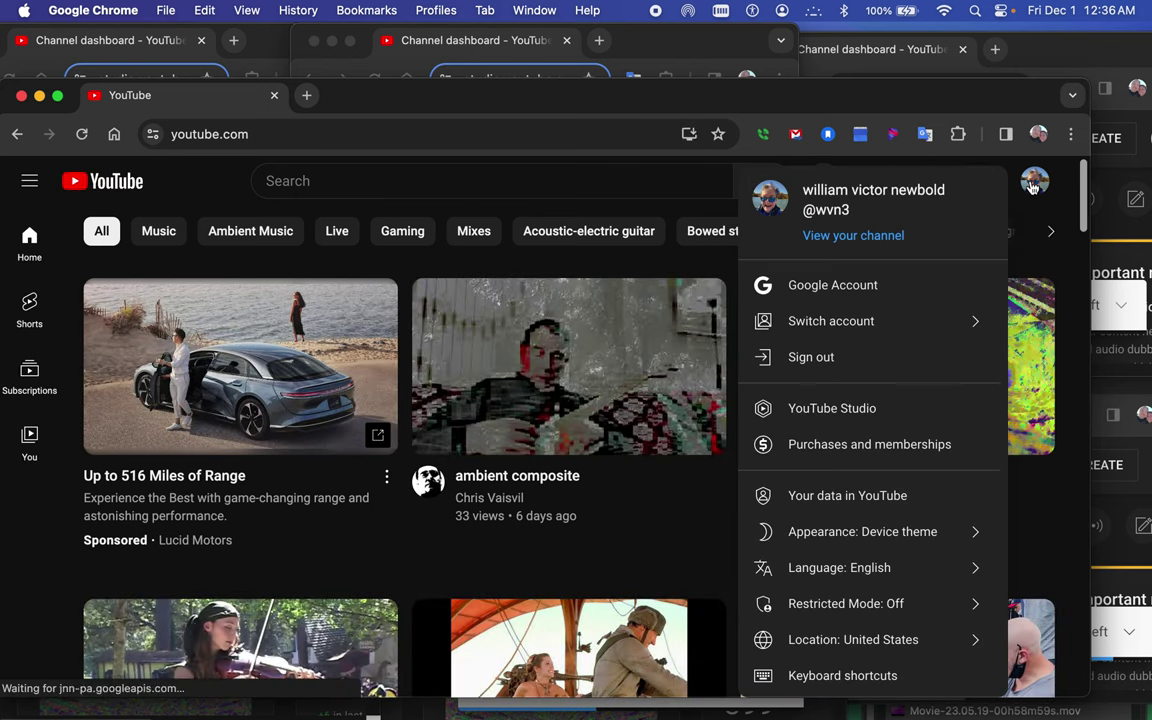
left_click(960, 320)
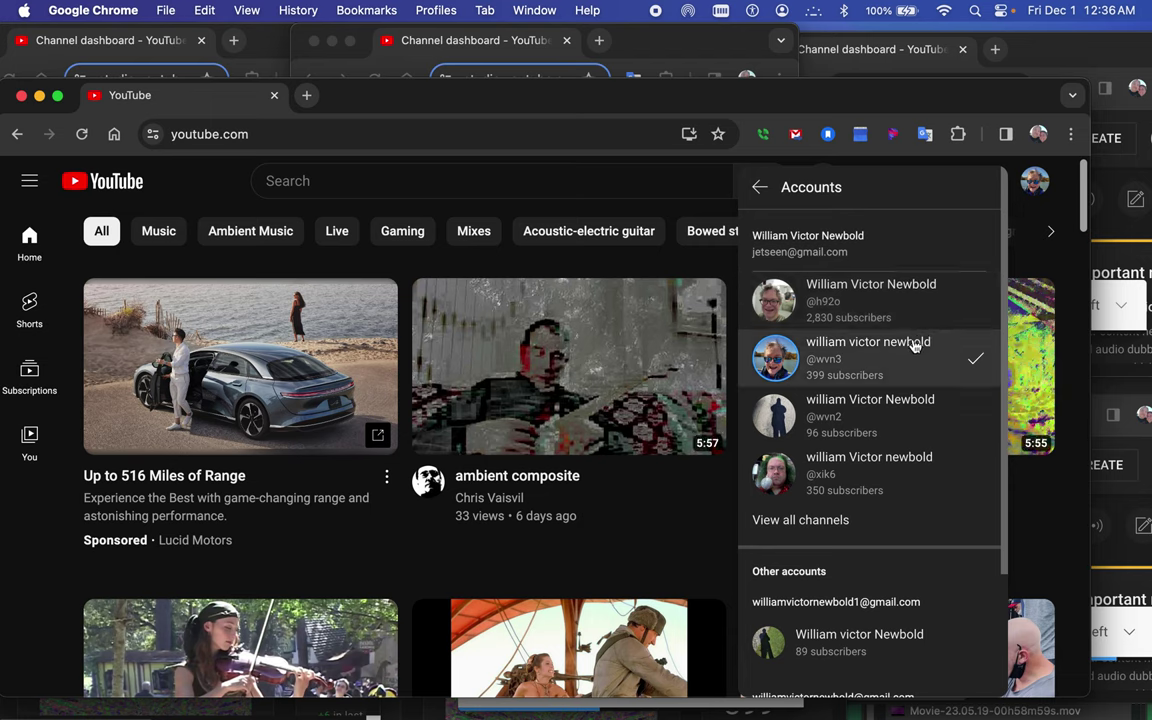
left_click(876, 432)
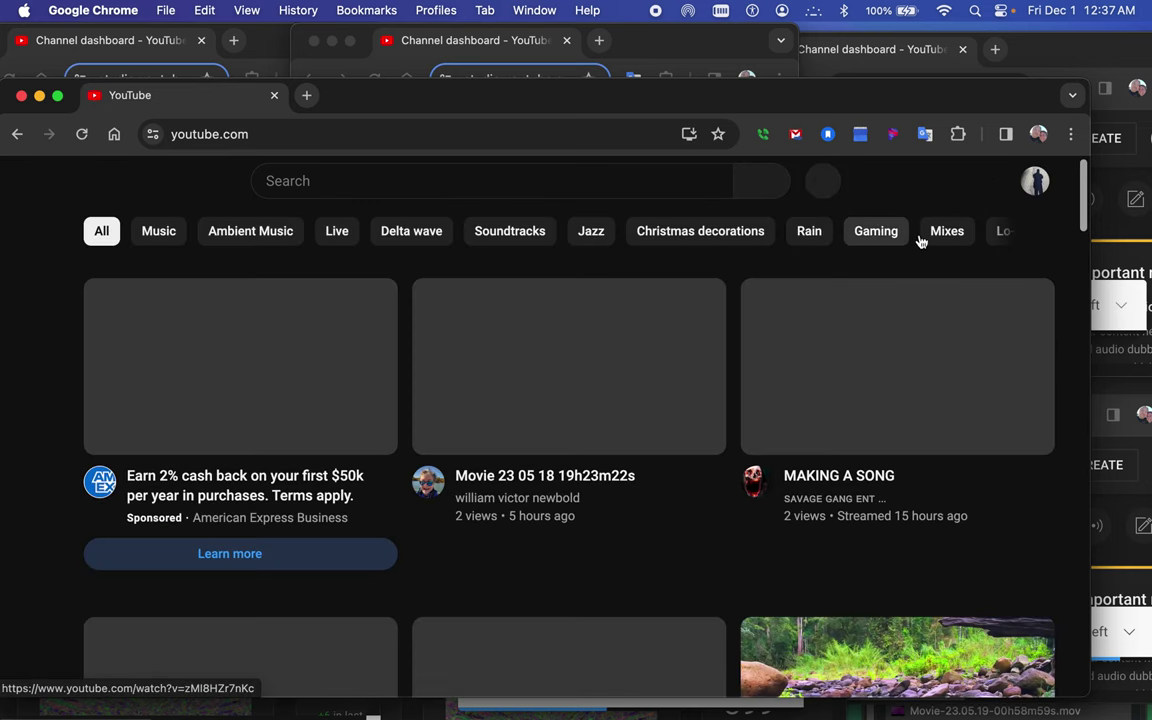
Open the channel's Your videos page in YouTube Studio and close the leftover YouTube home tab.
left_click(29, 185)
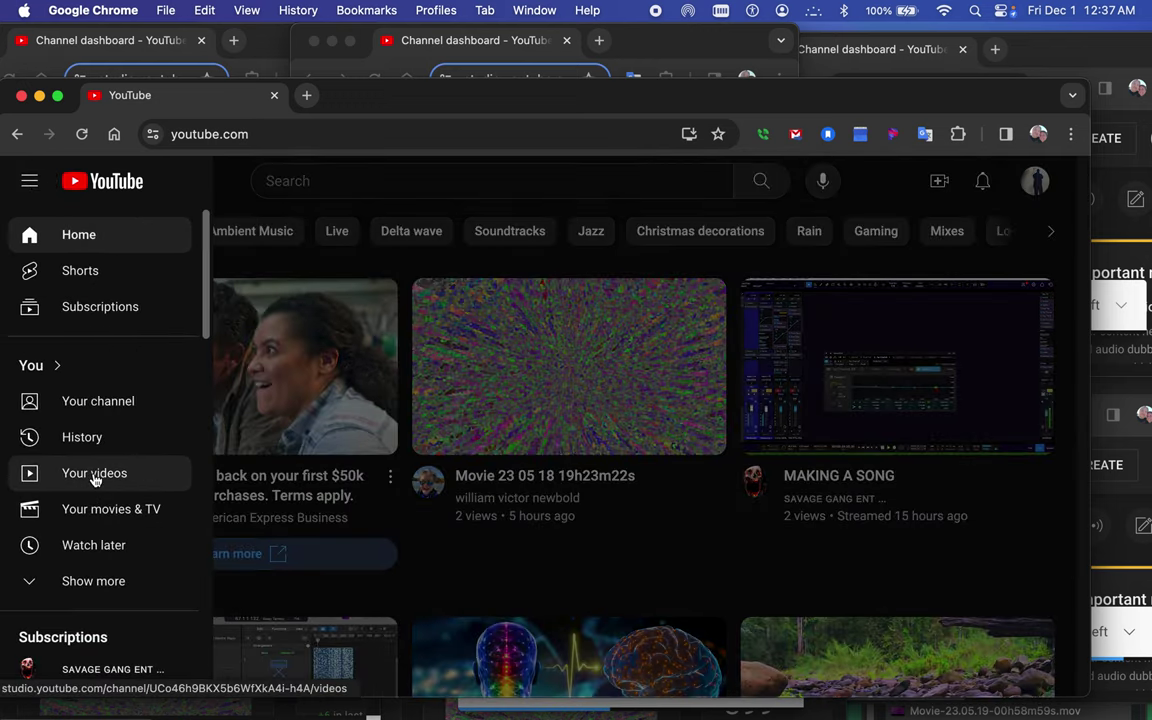
left_click(94, 478)
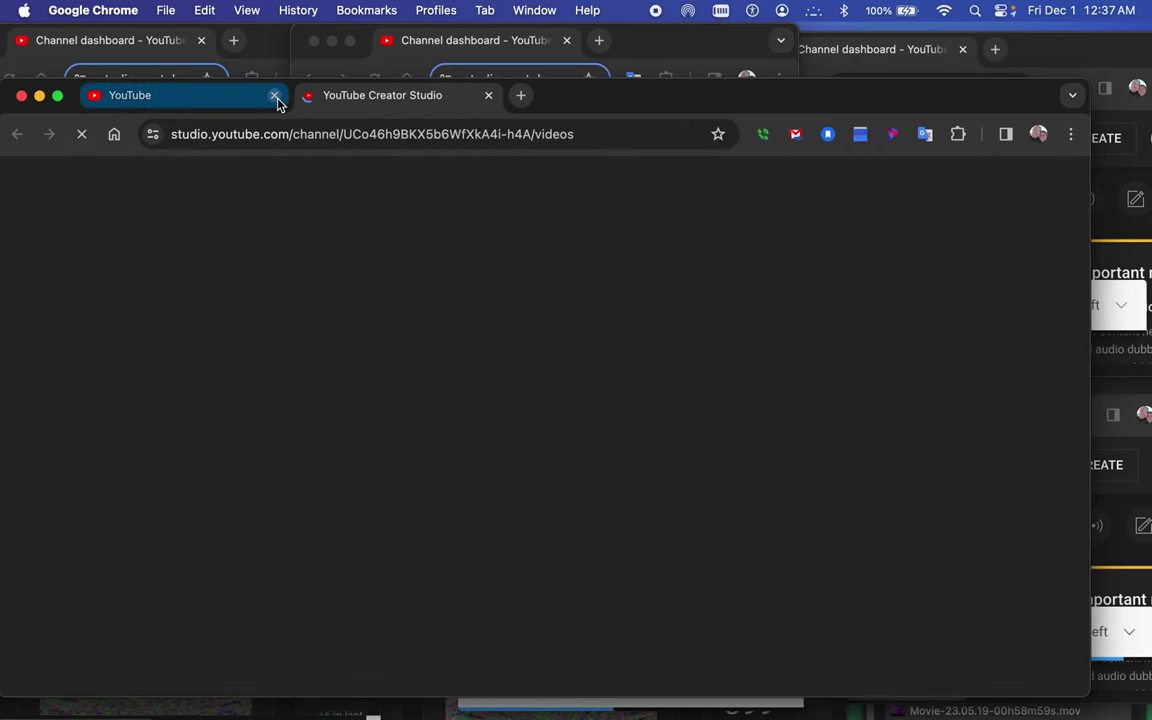
left_click(275, 96)
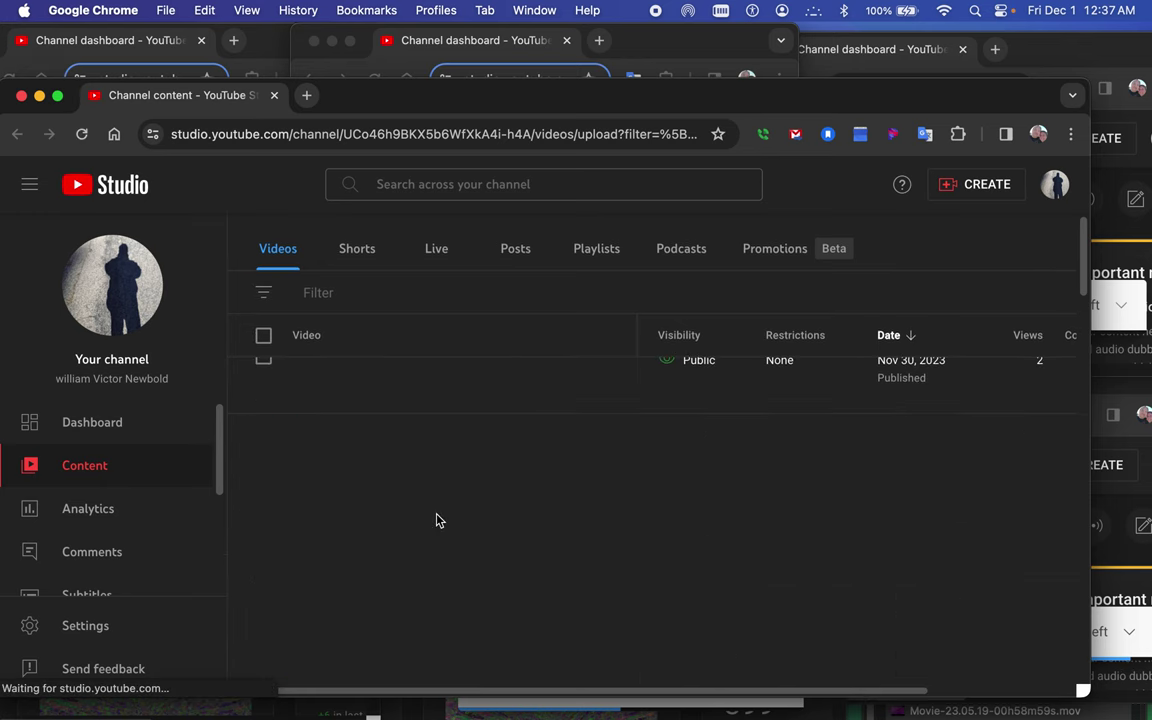
Switch YouTube Studio to the channel with 349 subscribers, listed among the other accounts.
left_click(1057, 186)
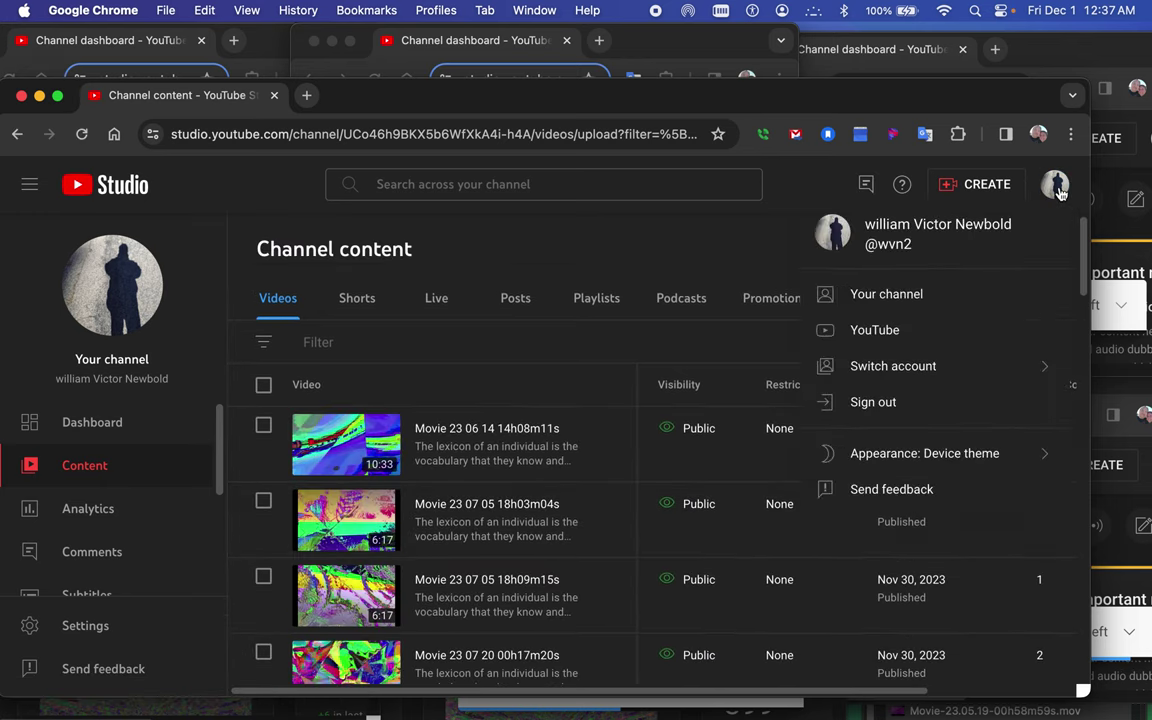
left_click(947, 371)
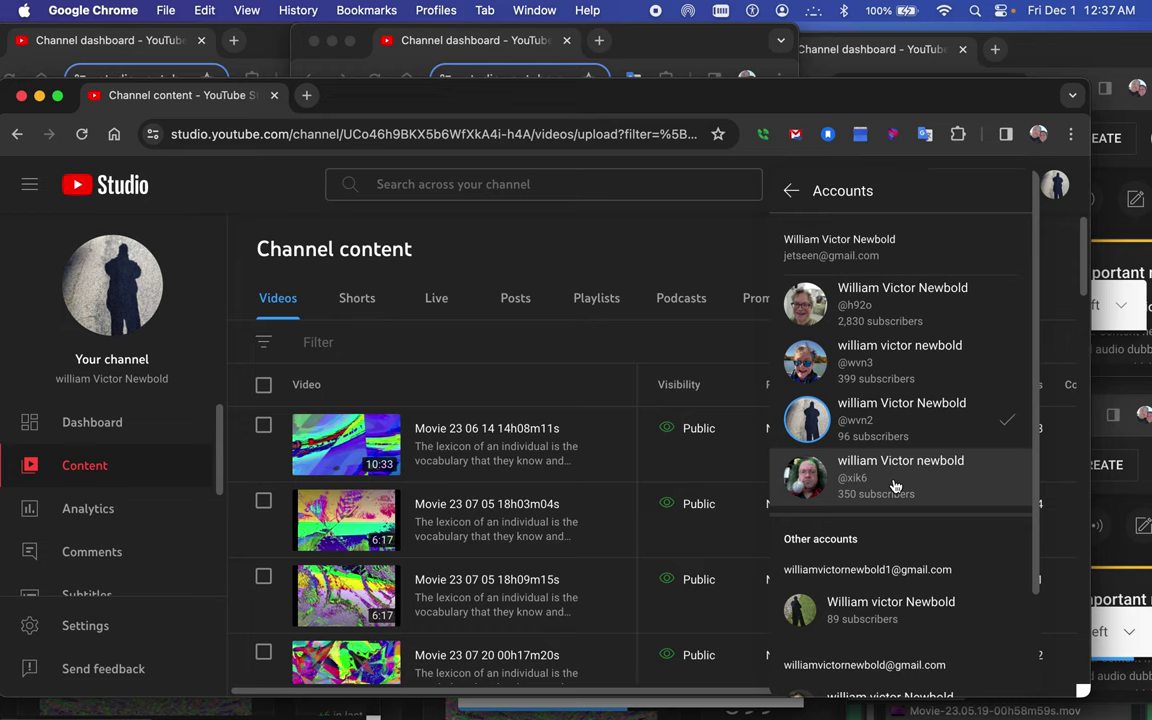
scroll(887, 488, "down", 3)
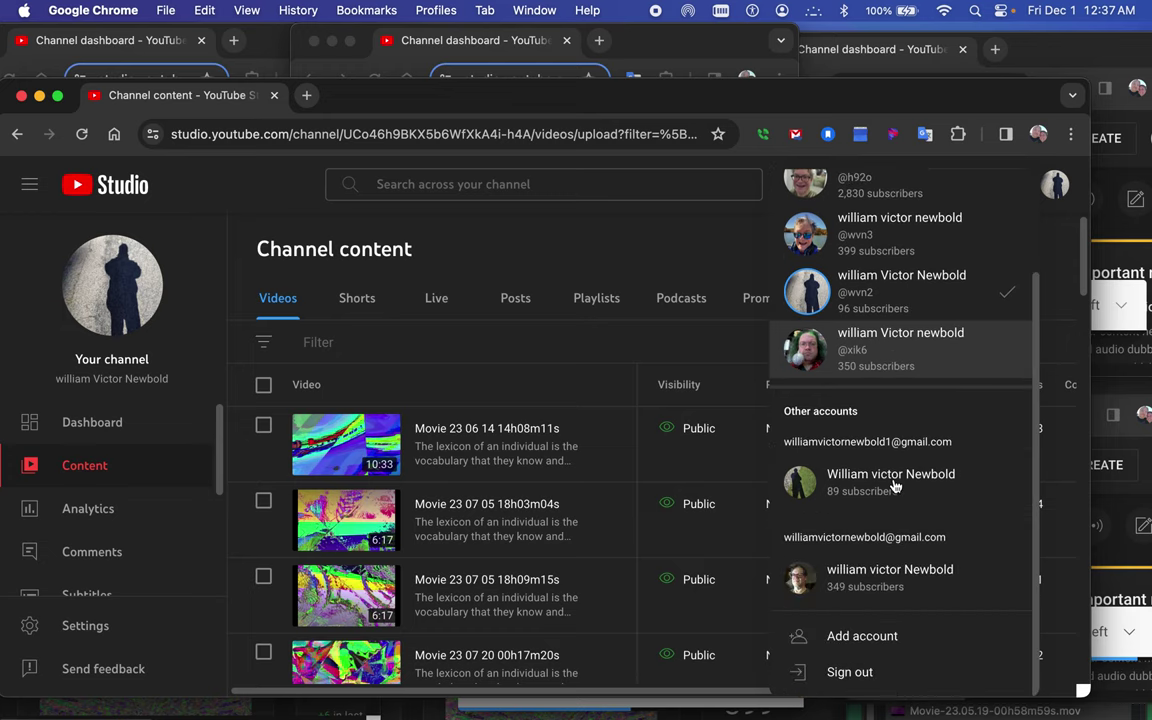
left_click(883, 575)
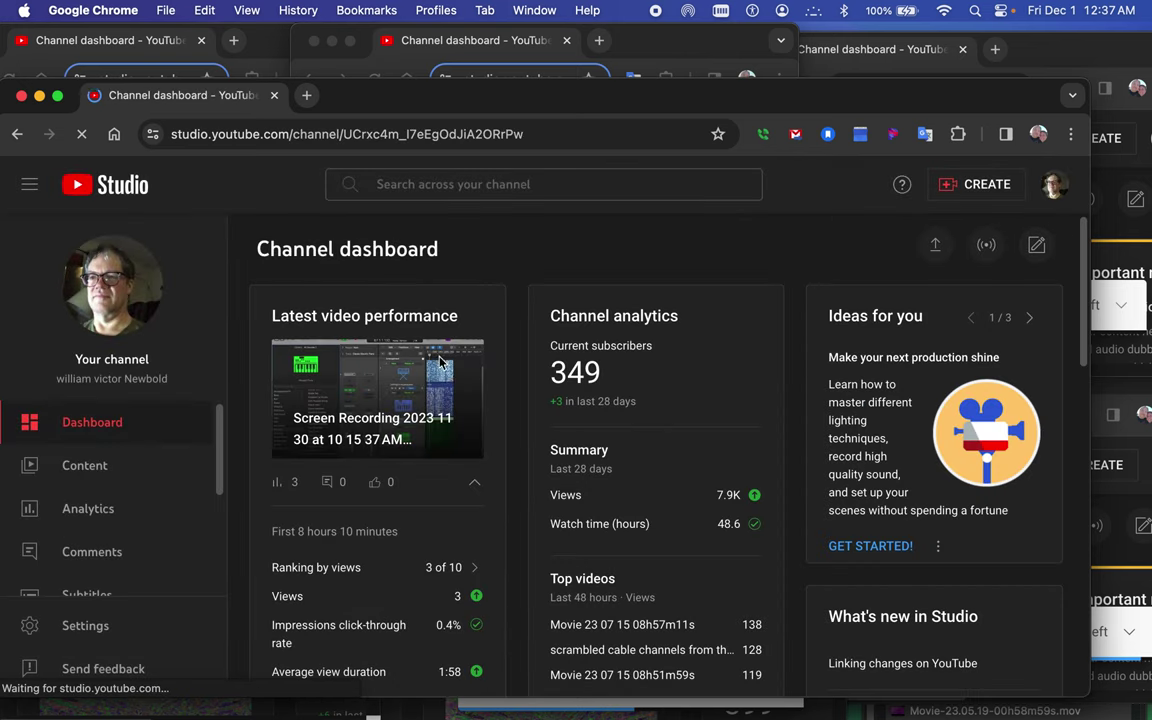
Open the channel's content list and filter the videos by Draft visibility.
left_click(100, 470)
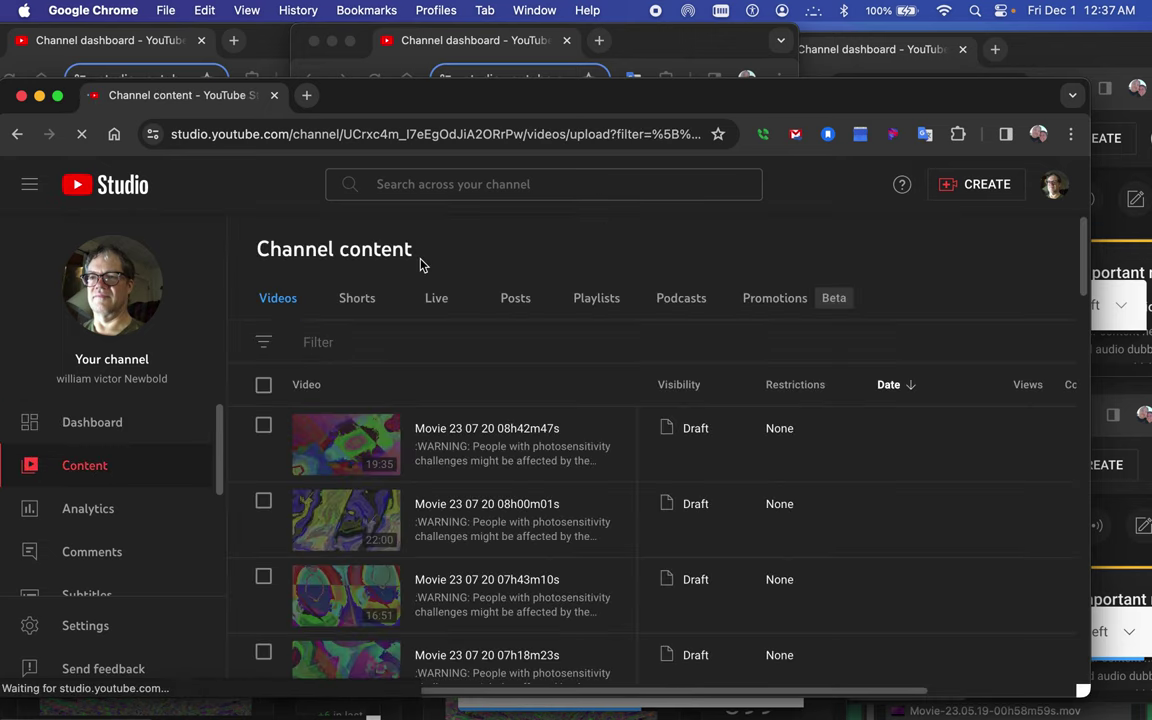
left_click(323, 345)
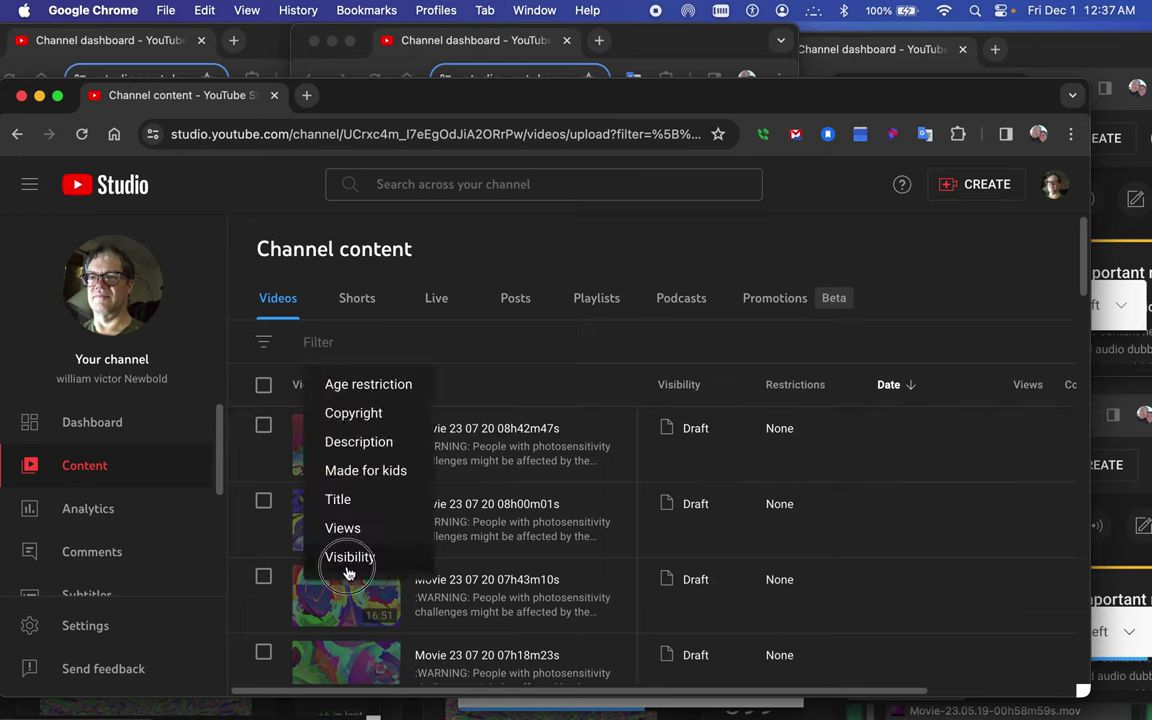
left_click(348, 560)
left_click(355, 528)
left_click(420, 567)
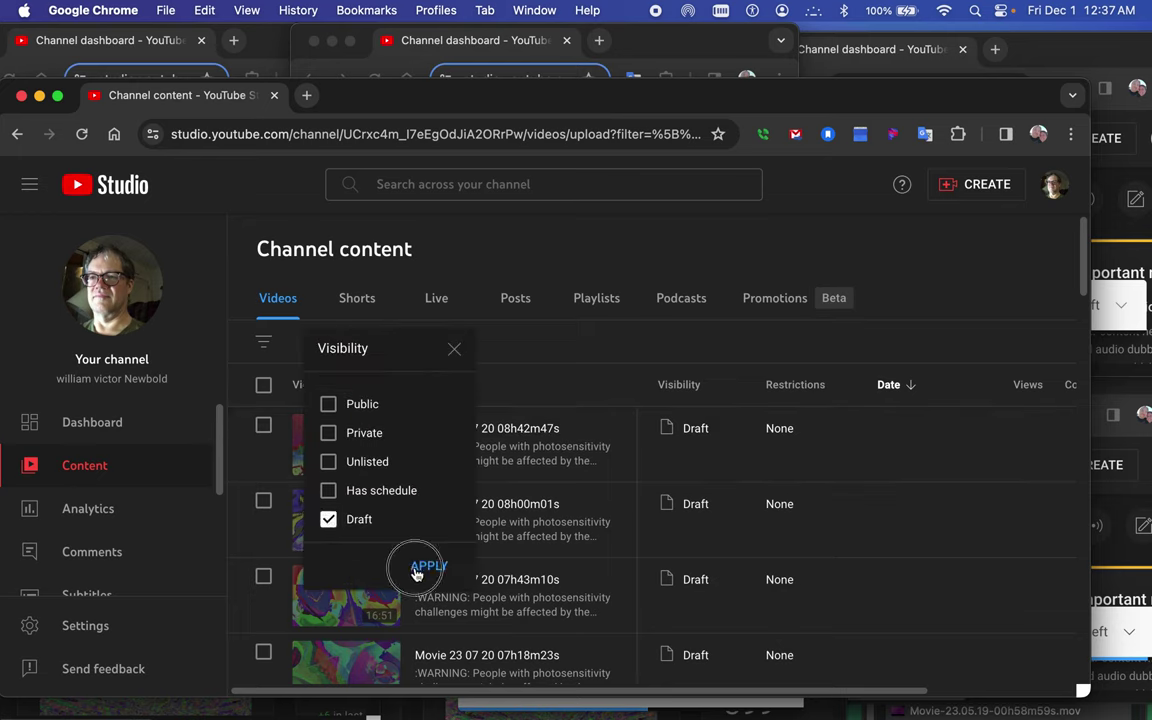
Show 50 rows per page in the draft list and go through the list to its end.
scroll(415, 572, "down", 10)
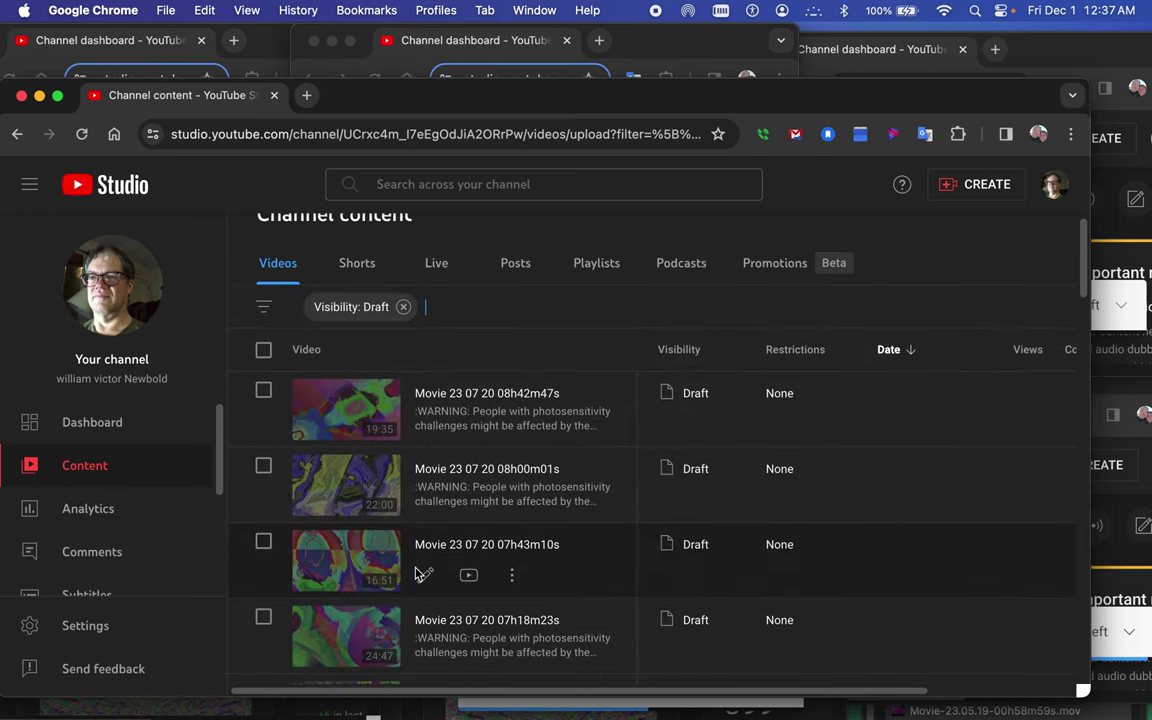
scroll(415, 572, "down", 3)
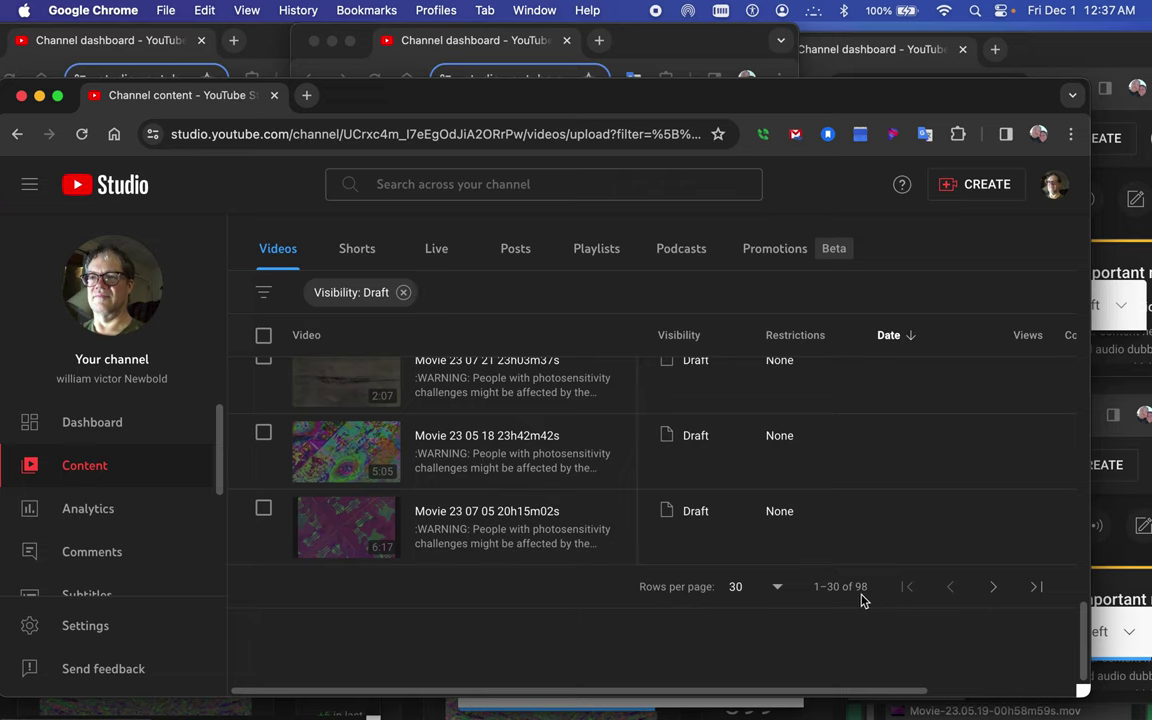
left_click(781, 591)
left_click(765, 582)
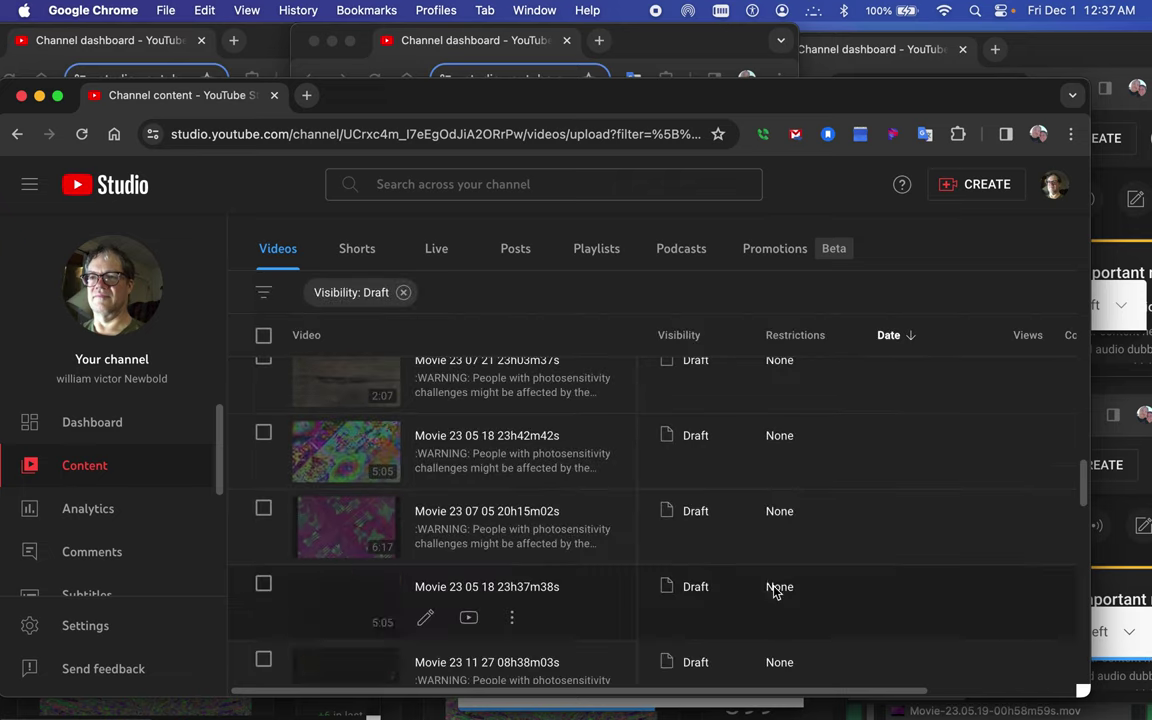
scroll(666, 555, "down", 5)
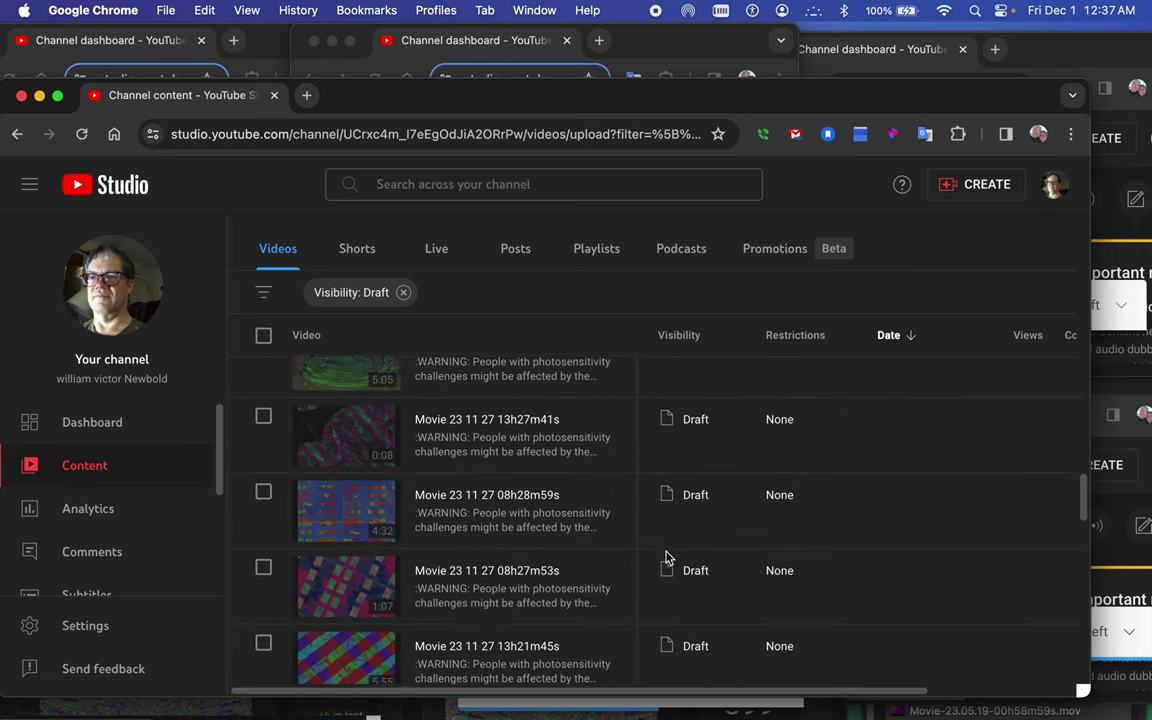
scroll(666, 557, "down", 10)
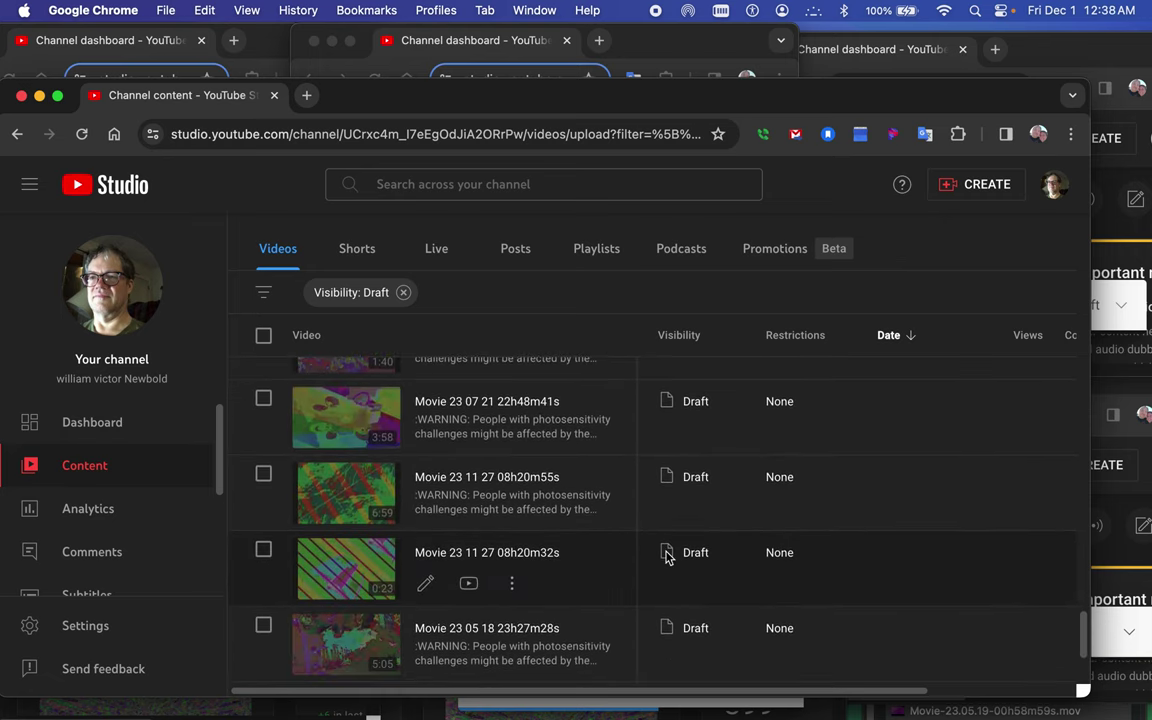
scroll(666, 556, "down", 3)
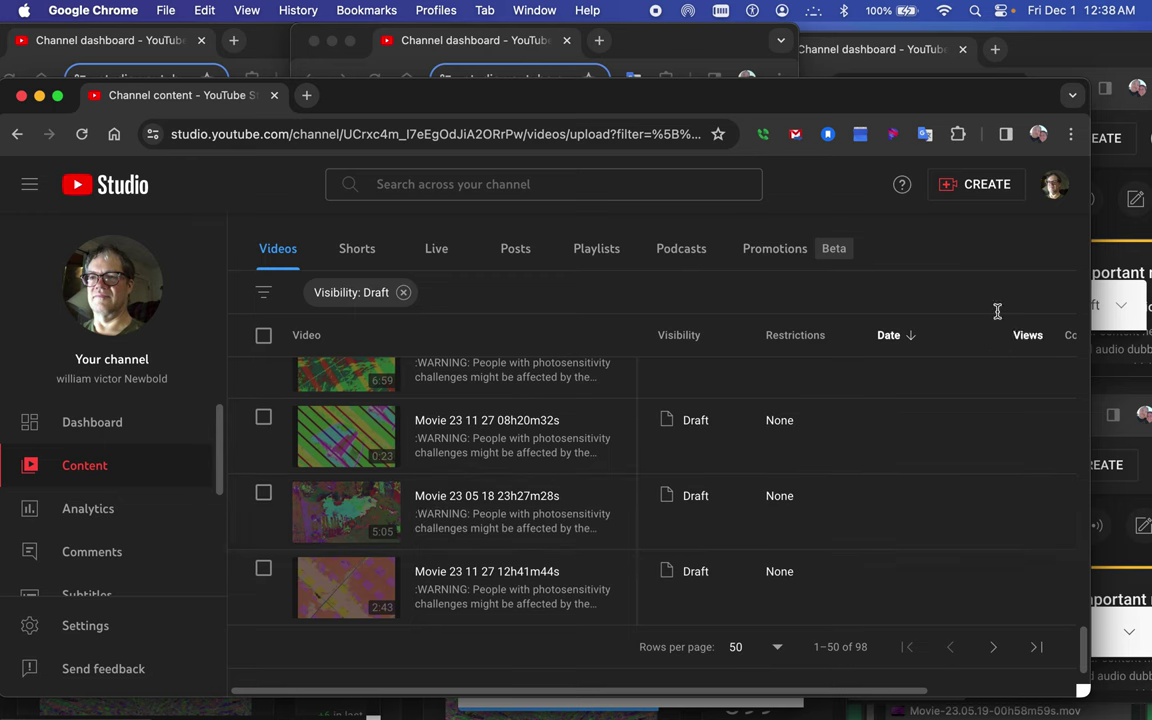
Open Developer Tools for the draft list page, paste the copied auto-publish script into the console and run it.
left_click(1070, 133)
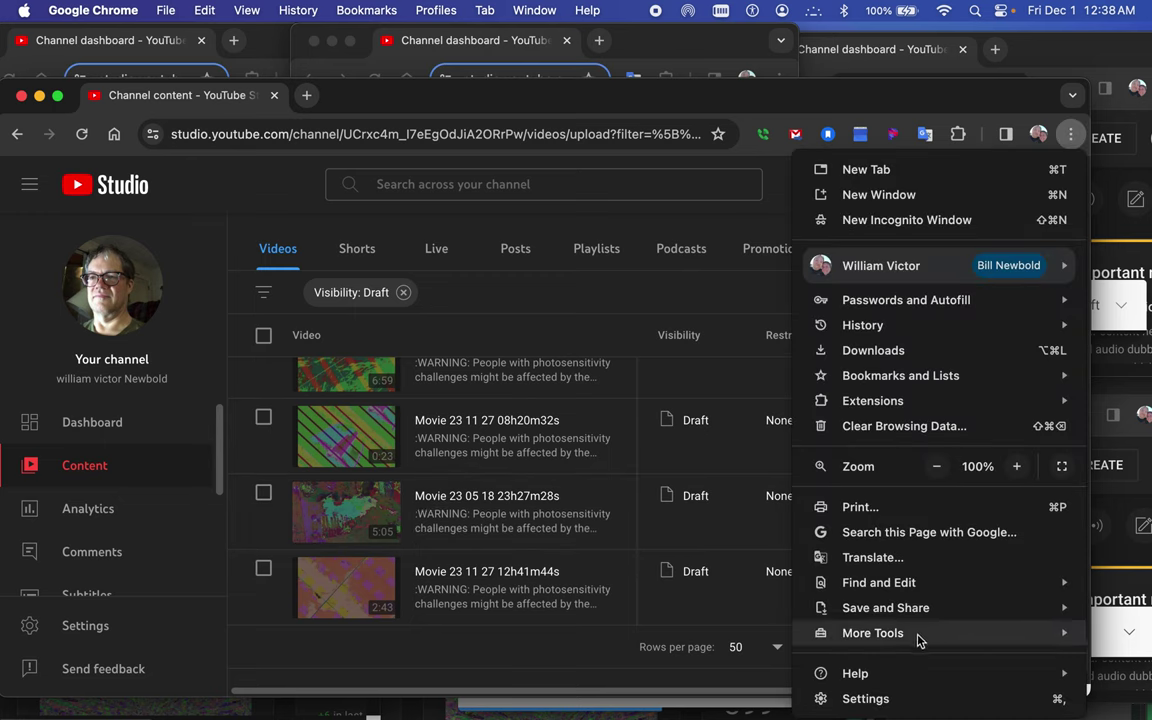
mouse_move(920, 641)
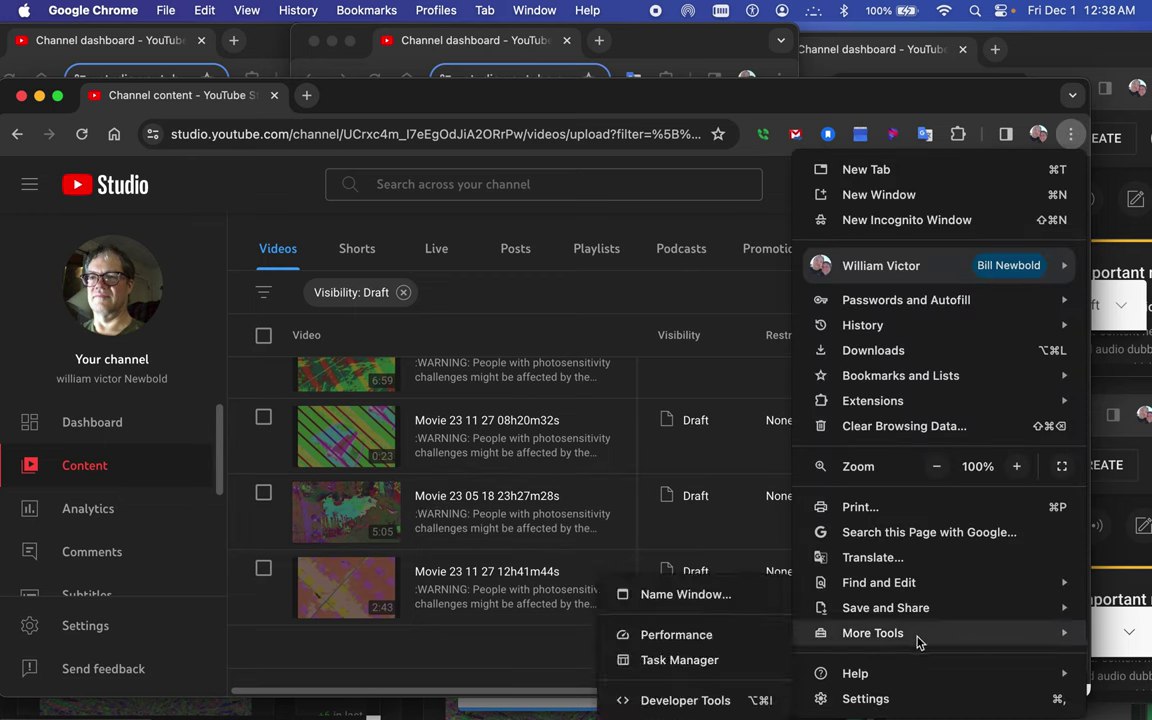
left_click(706, 706)
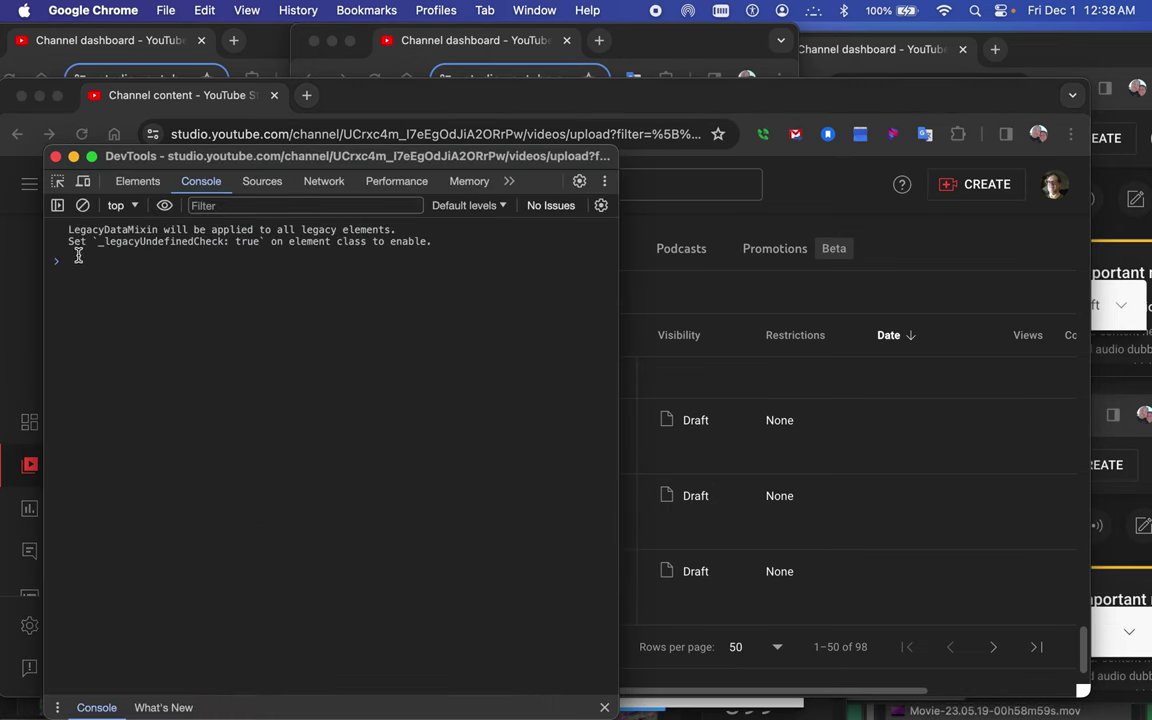
left_click(78, 256)
key("super+v")
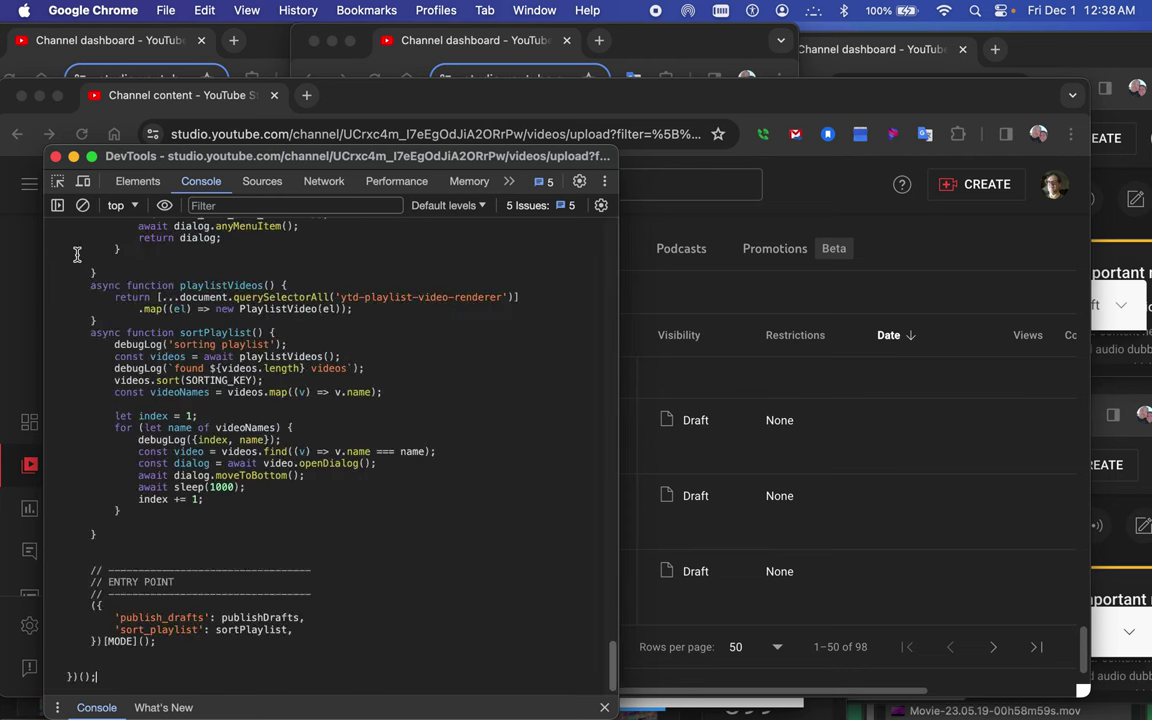
key("Return")
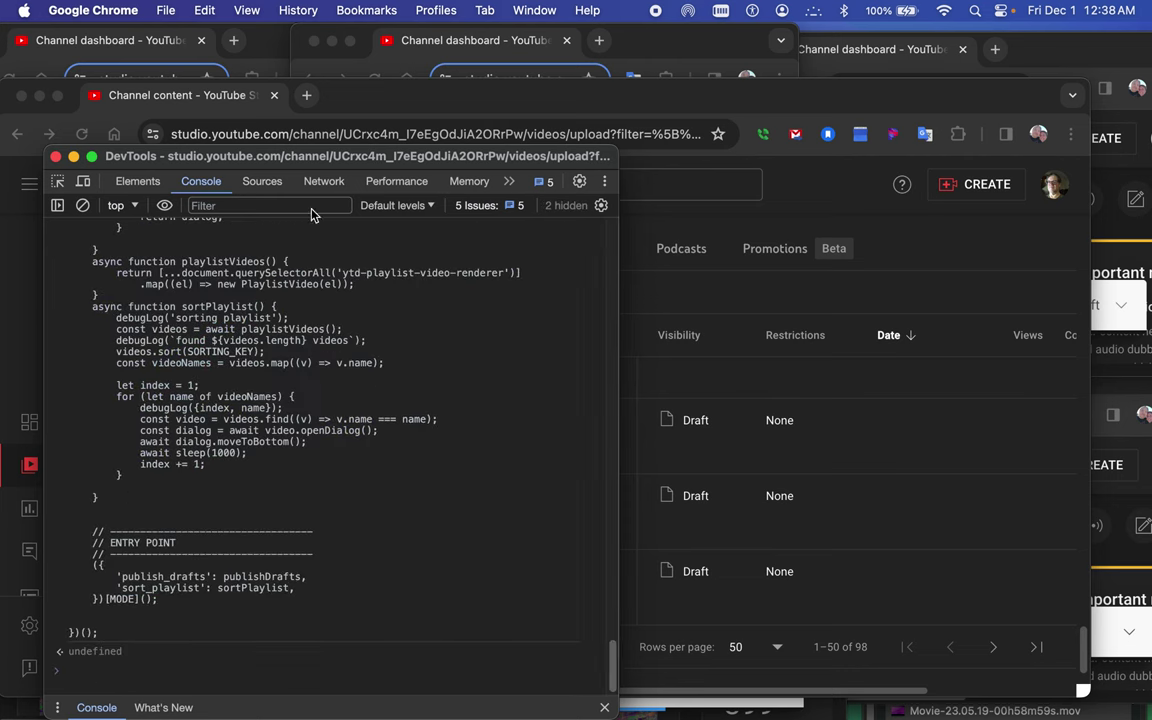
Bring the draft list window to the front, then switch to Logic Pro and raise the Cinema Strings track volume to -2.9 dB.
left_click(692, 104)
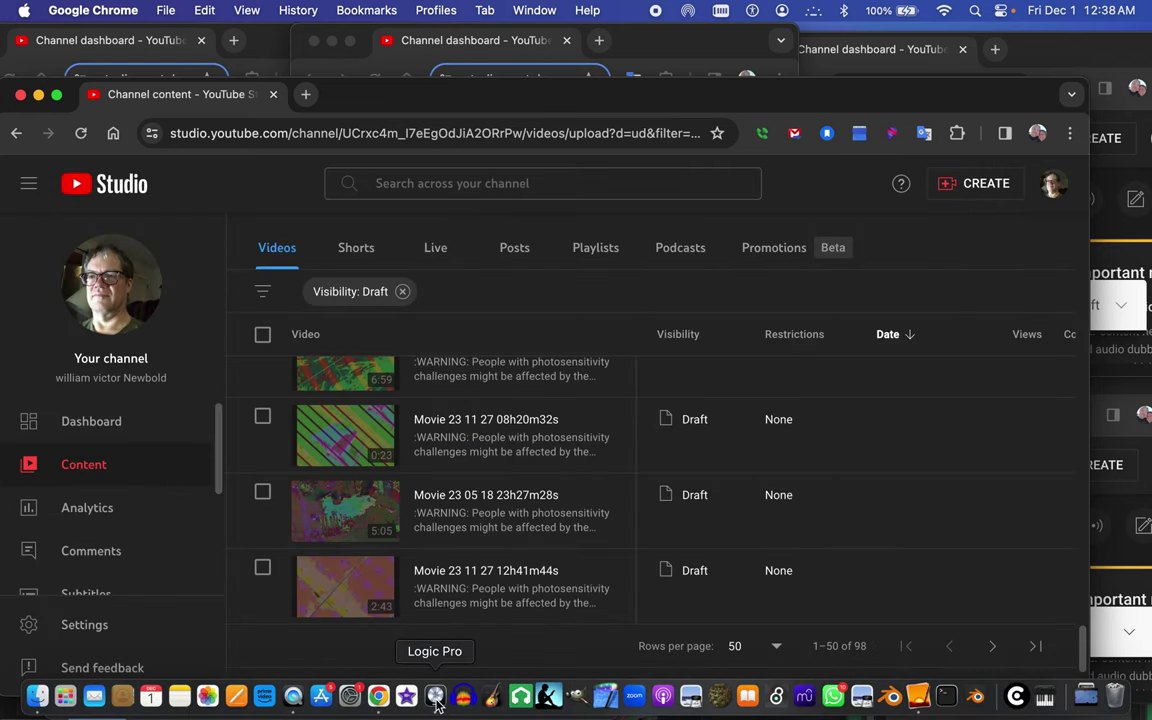
left_click(436, 700)
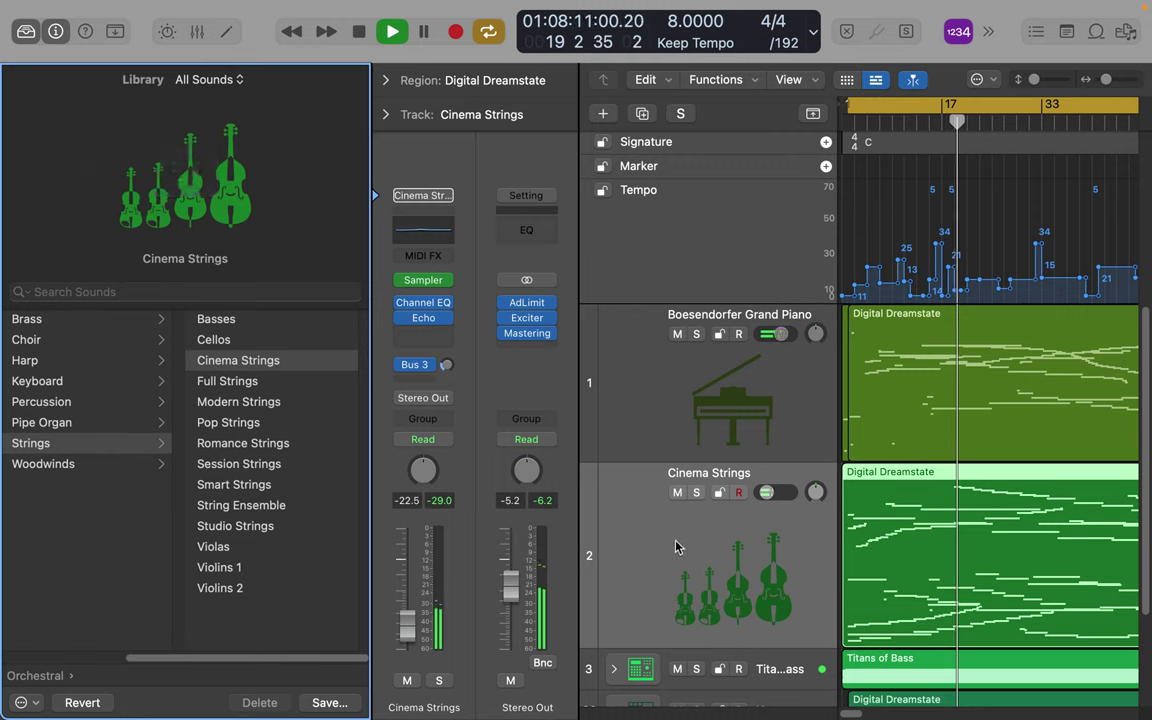
left_click(780, 491)
left_click_drag(785, 491, 793, 497)
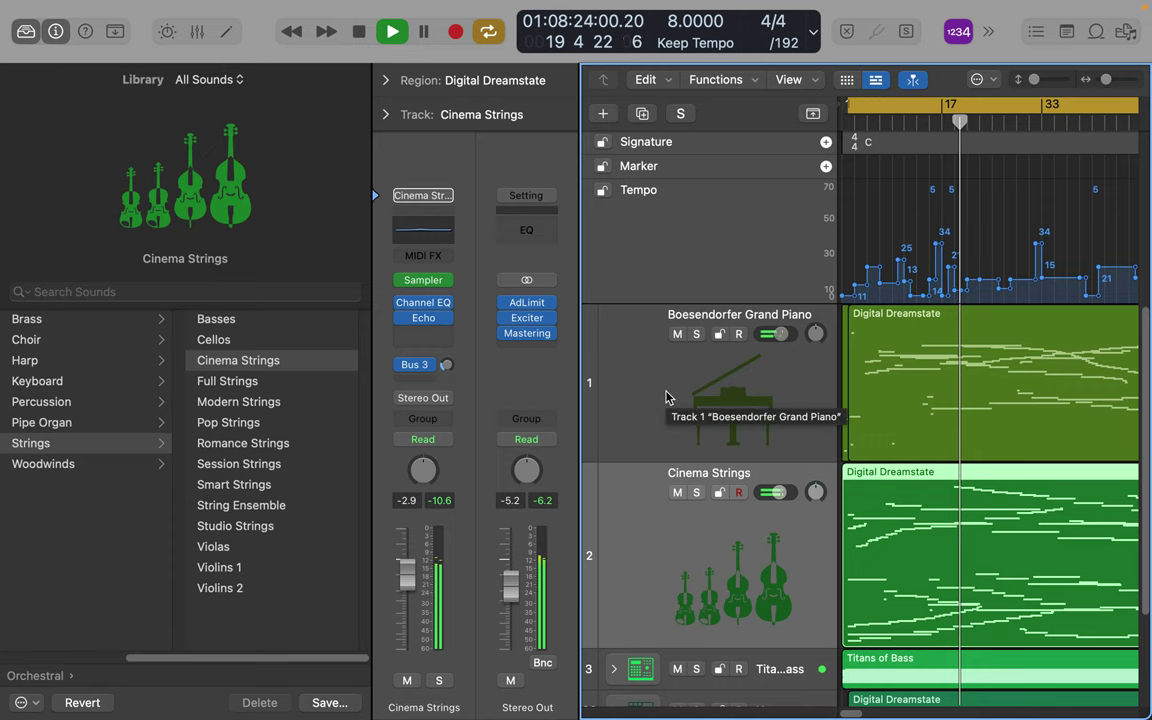
scroll(652, 550, "down", 4)
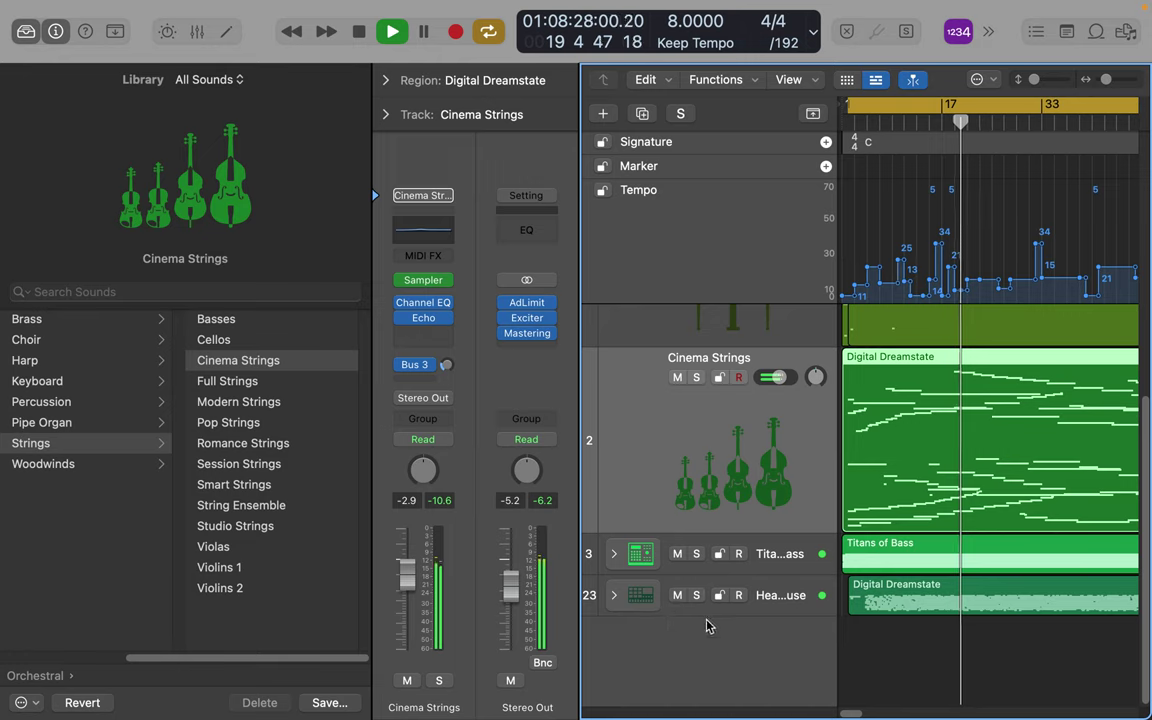
Lock track 23 and track 3, the Titans of Bass stack, to protect them from changes.
left_click(720, 596)
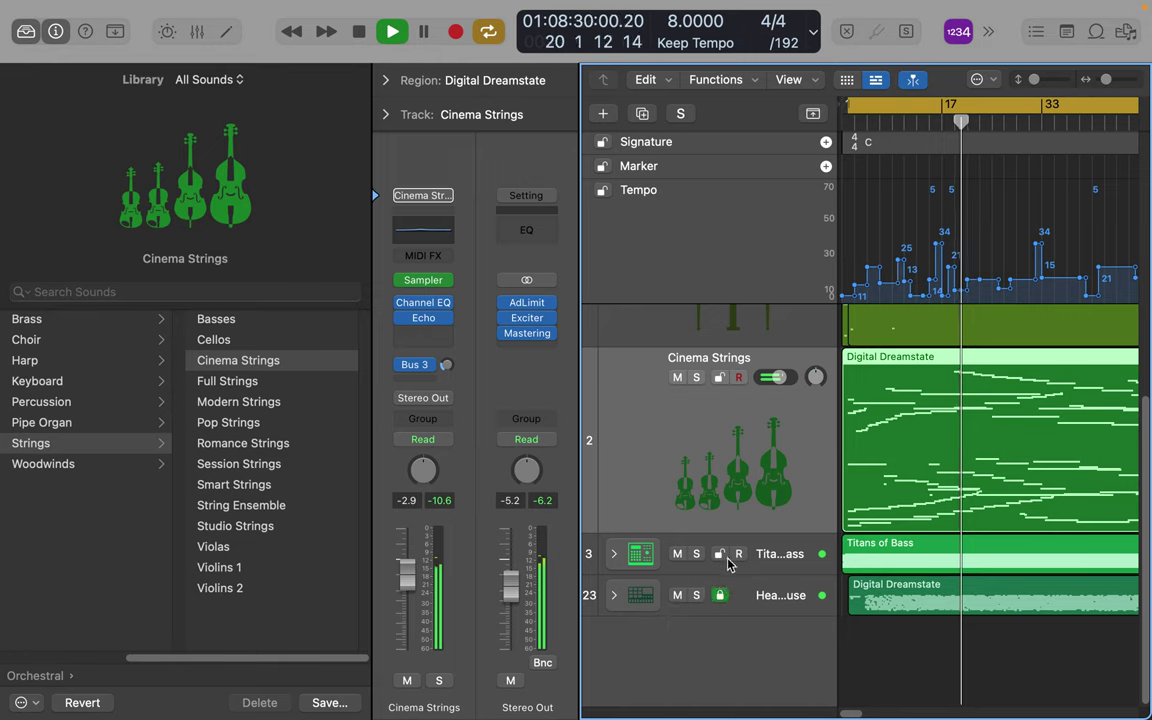
left_click(720, 554)
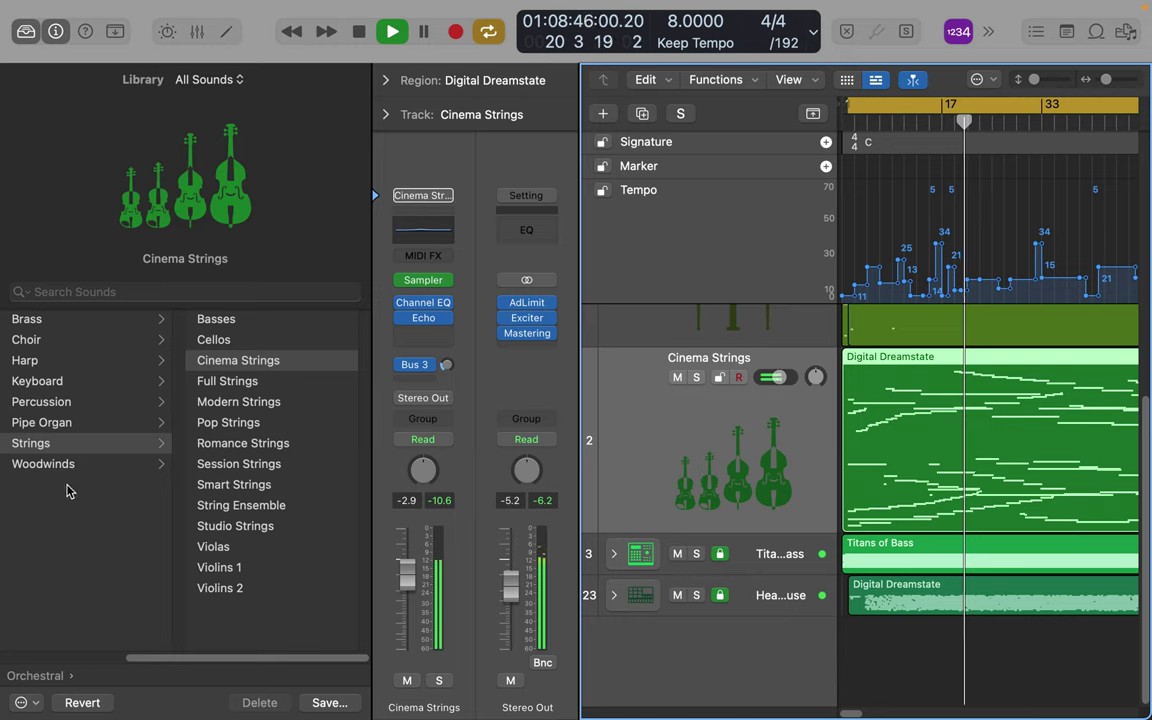
Load the Studio Violins 2 patch from the Studio Strings library category onto the Cinema Strings track.
scroll(60, 485, "left", 5)
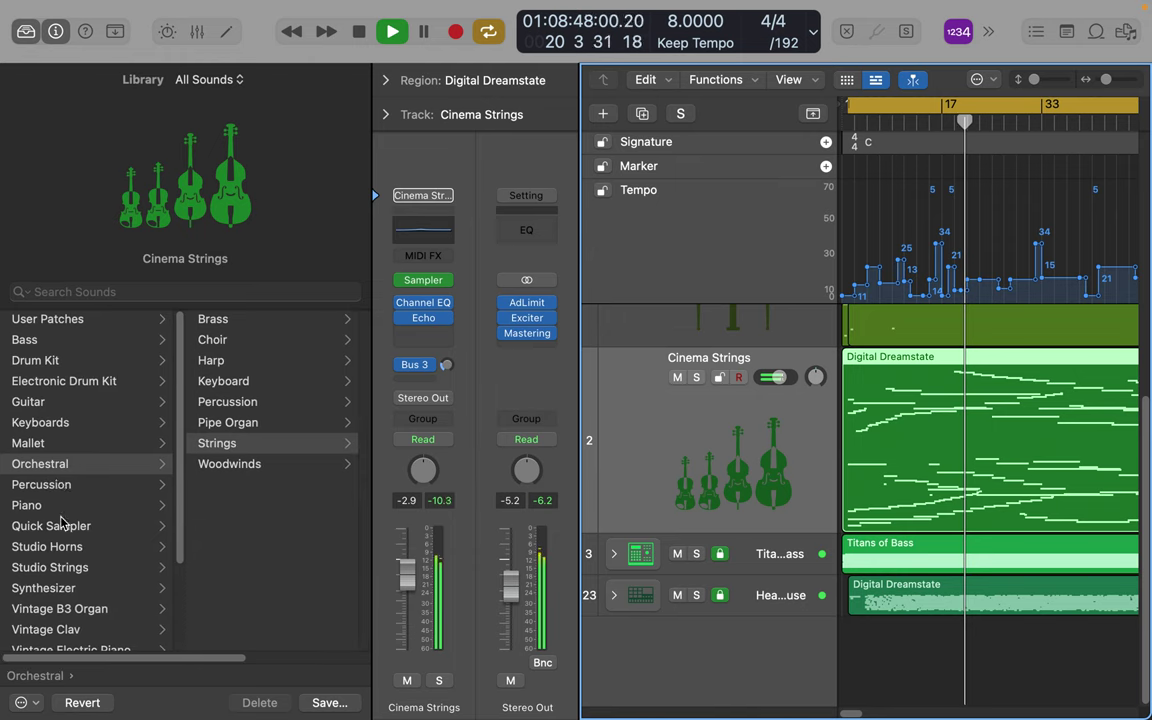
left_click(46, 570)
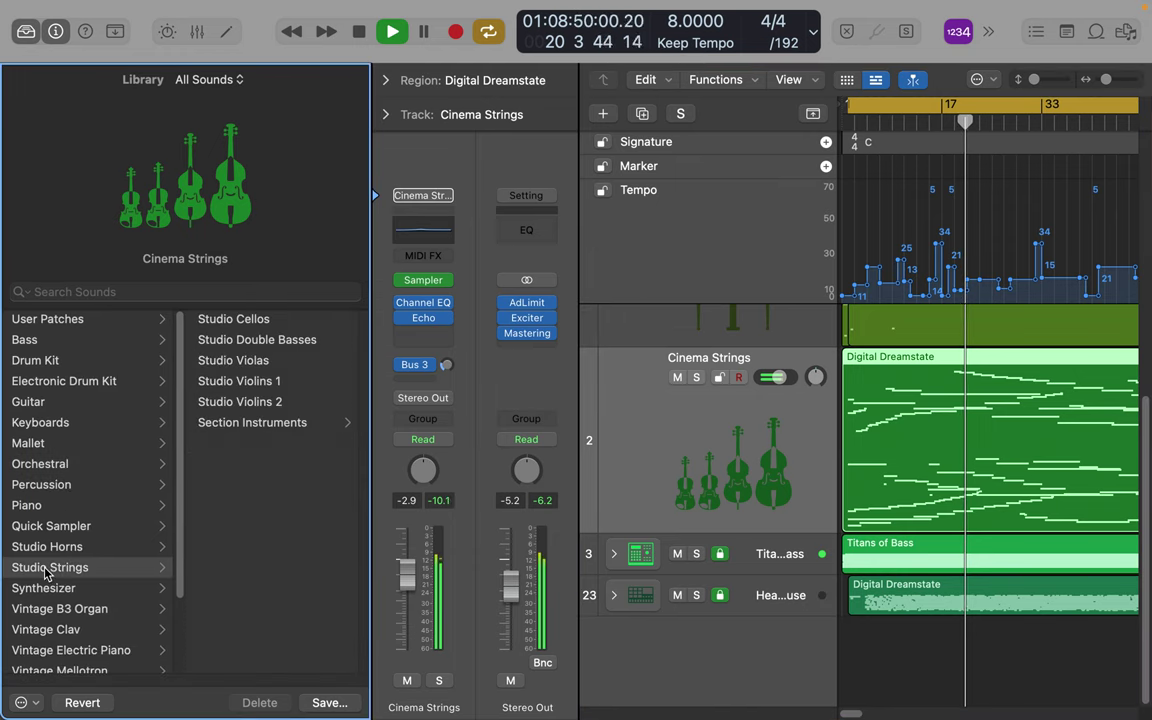
left_click(255, 423)
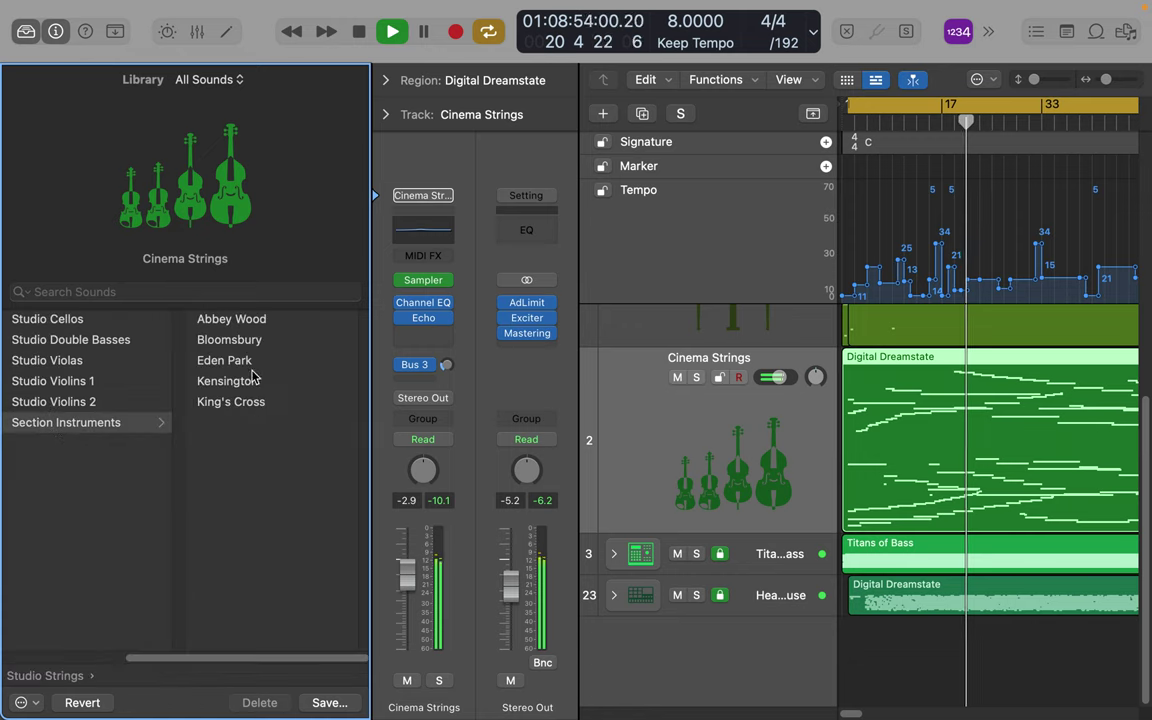
left_click(81, 404)
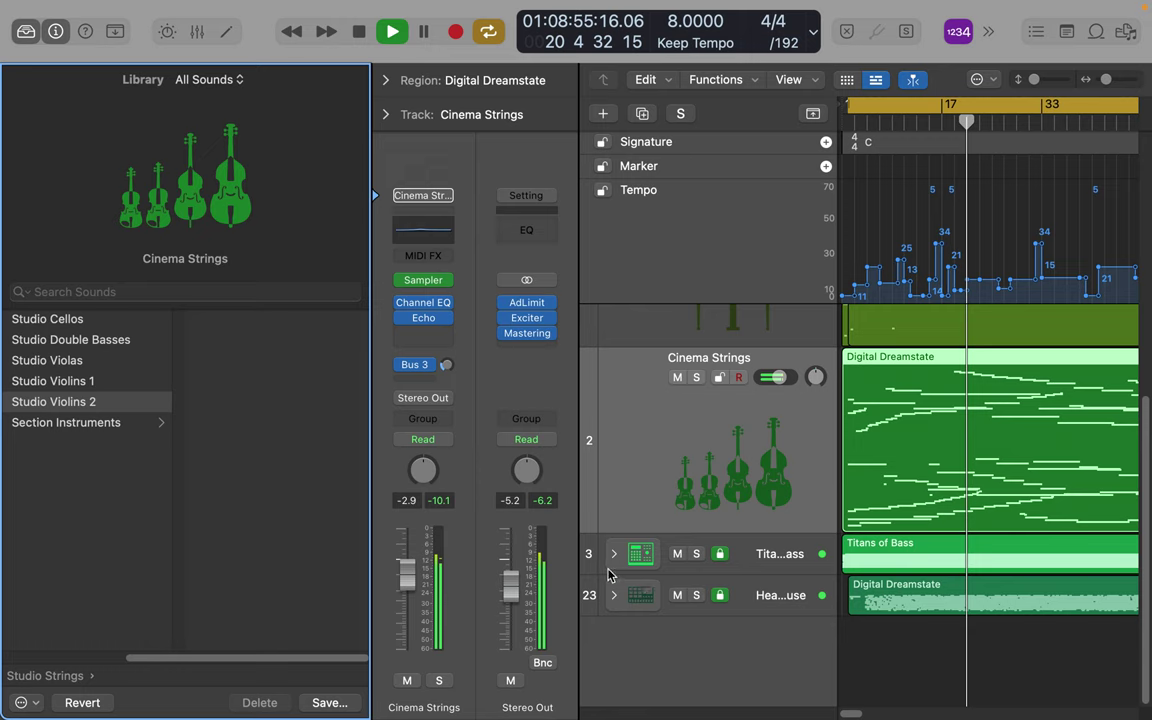
Switch to Chrome, check the upload progress in the four channel dashboard windows, and bring the draft list window back to the front.
mouse_move(493, 700)
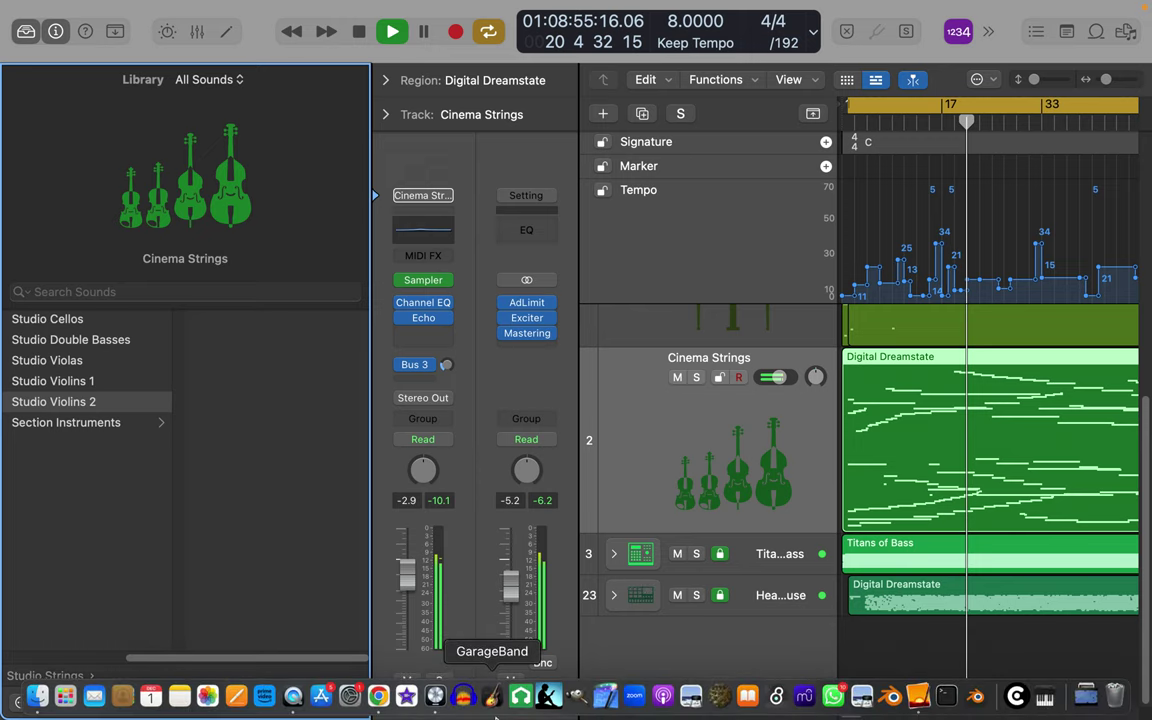
left_click(379, 698)
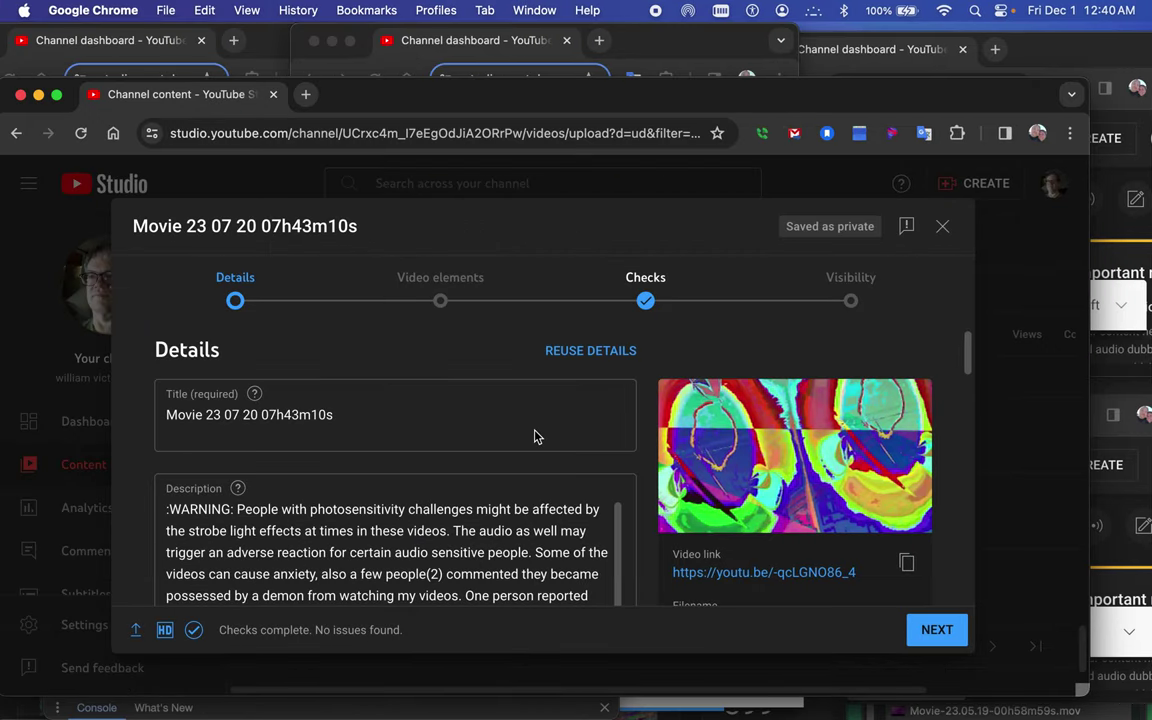
key("Escape")
left_click(858, 463)
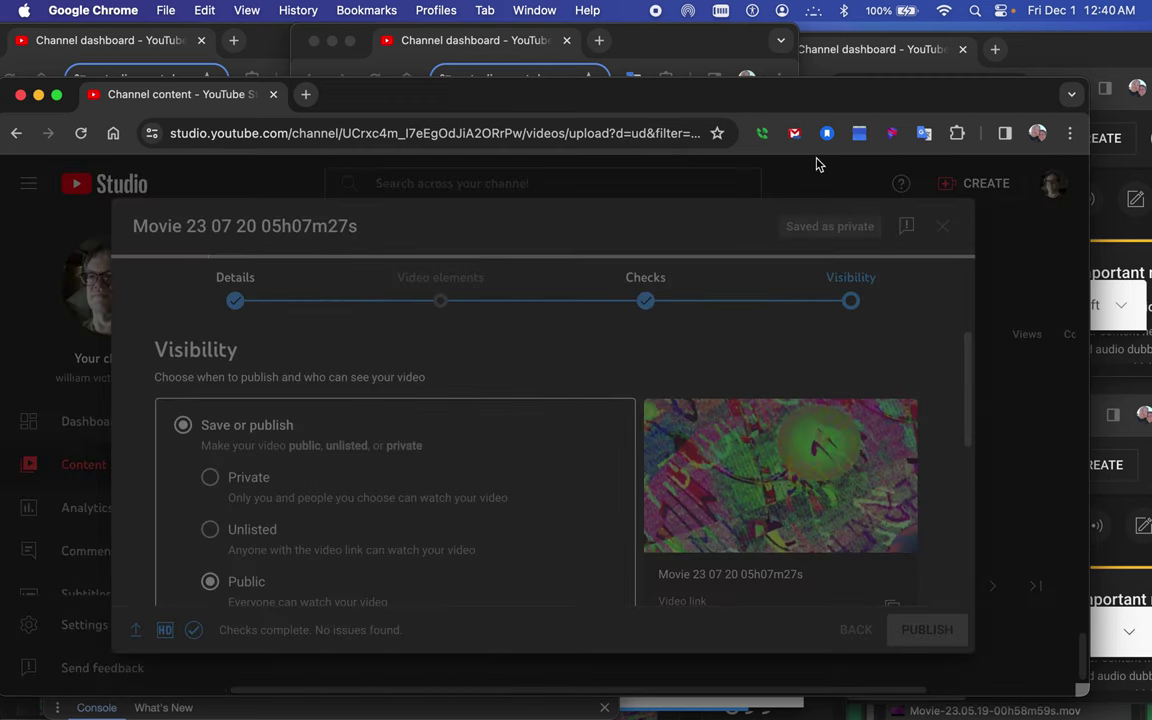
left_click(450, 40)
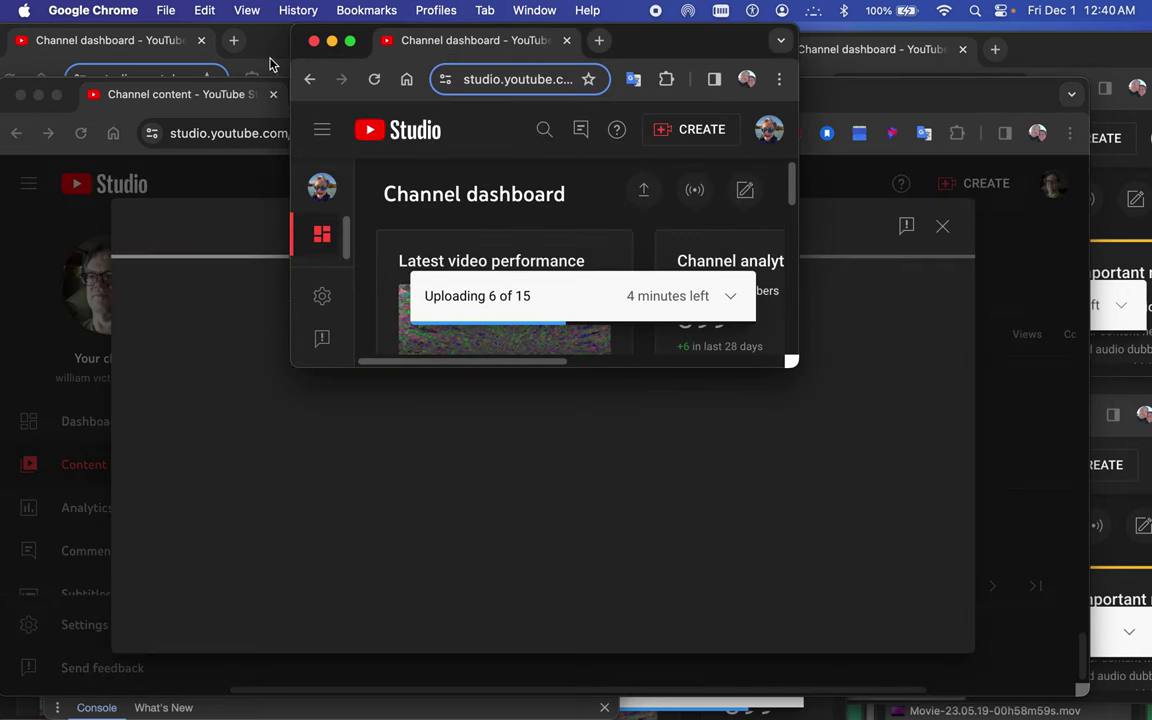
left_click(150, 45)
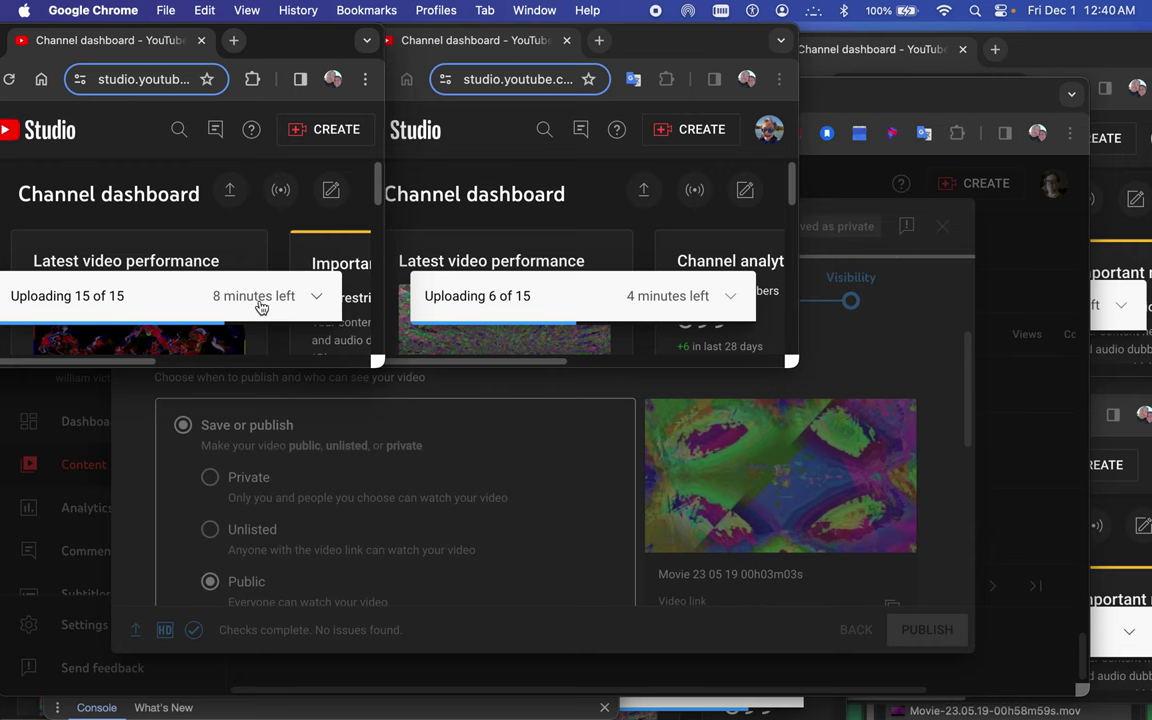
left_click(912, 49)
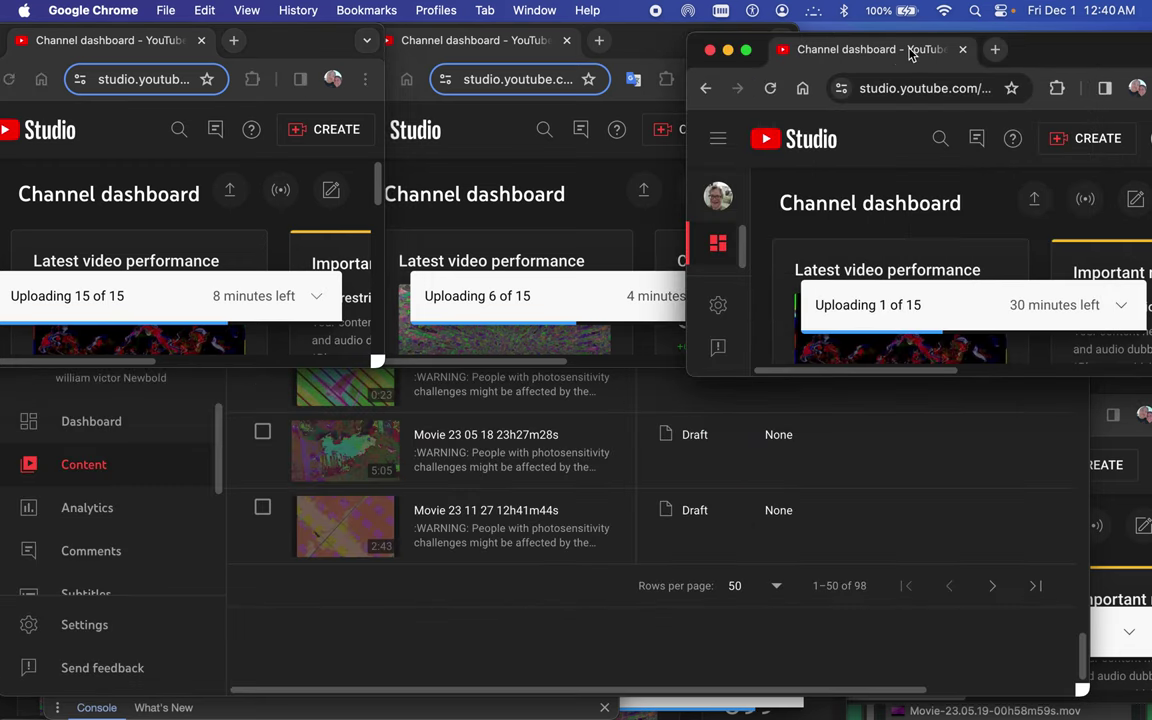
left_click(1104, 635)
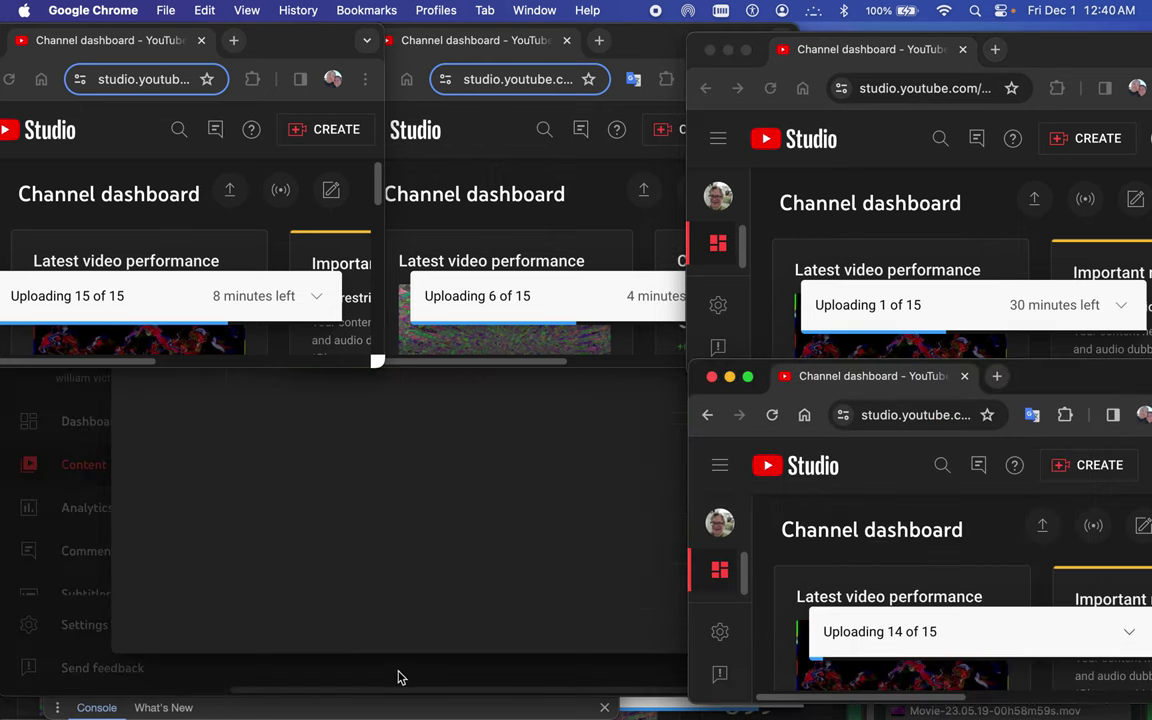
left_click(416, 556)
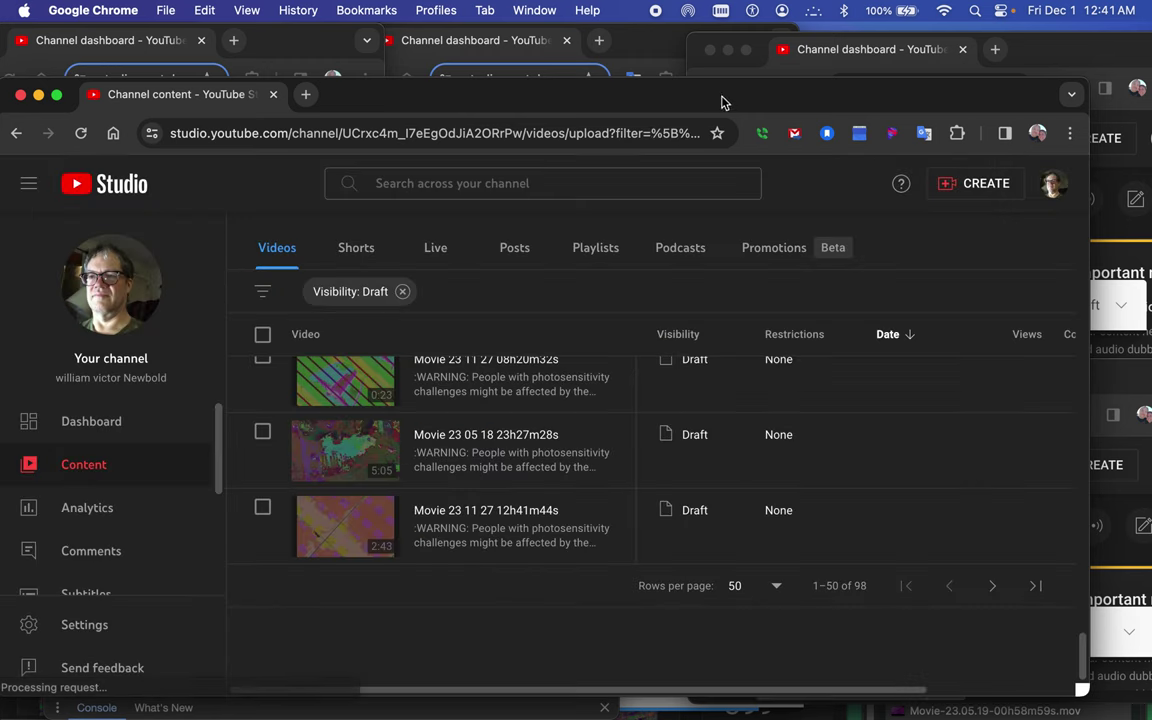
Switch to Finder, go through the file list of the lower set of two videos 1 window, and enlarge that window upward.
mouse_move(606, 717)
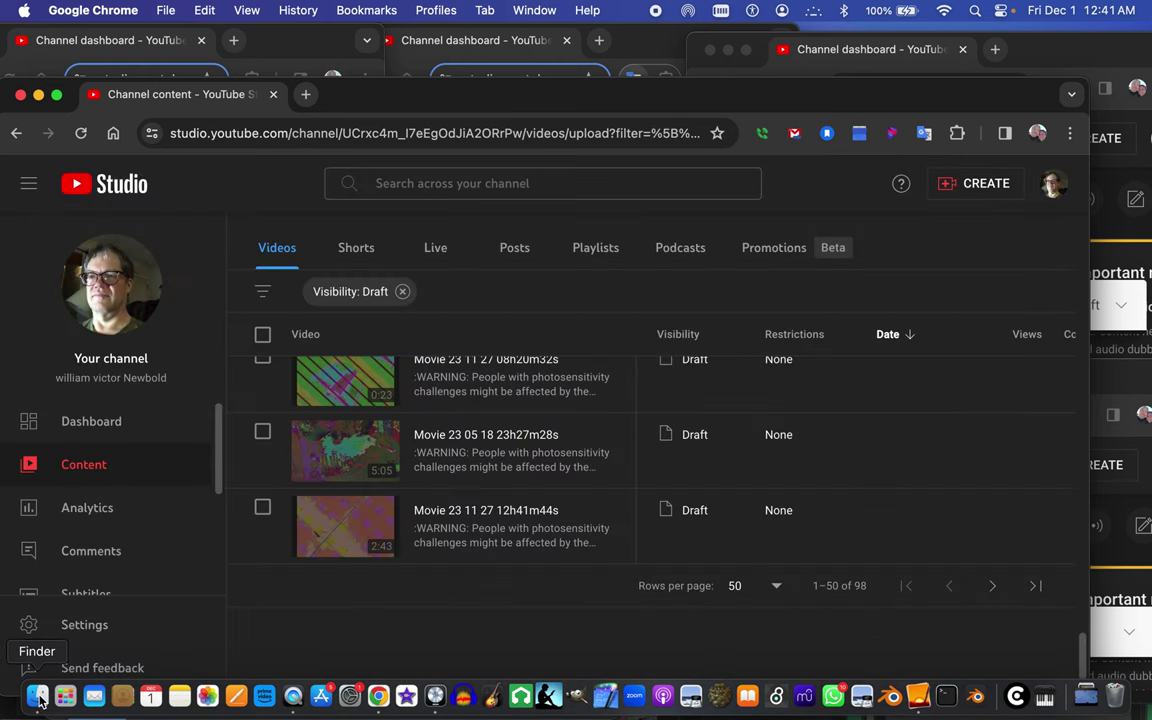
left_click(37, 700)
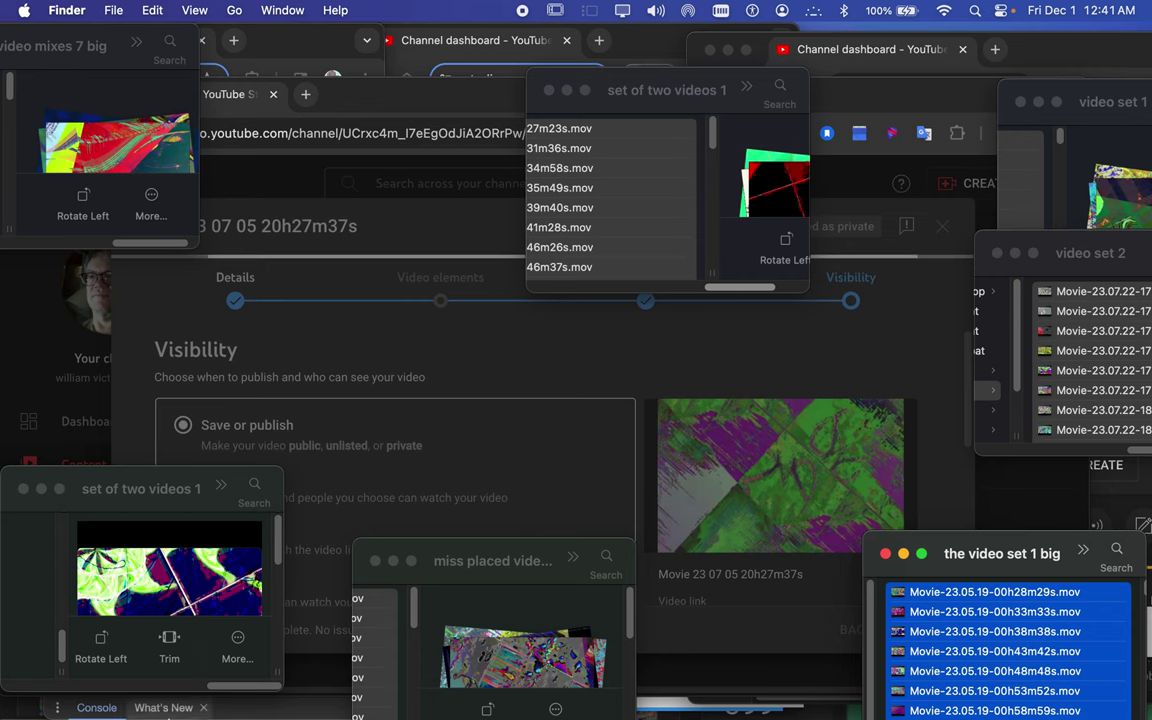
scroll(55, 543, "left", 3)
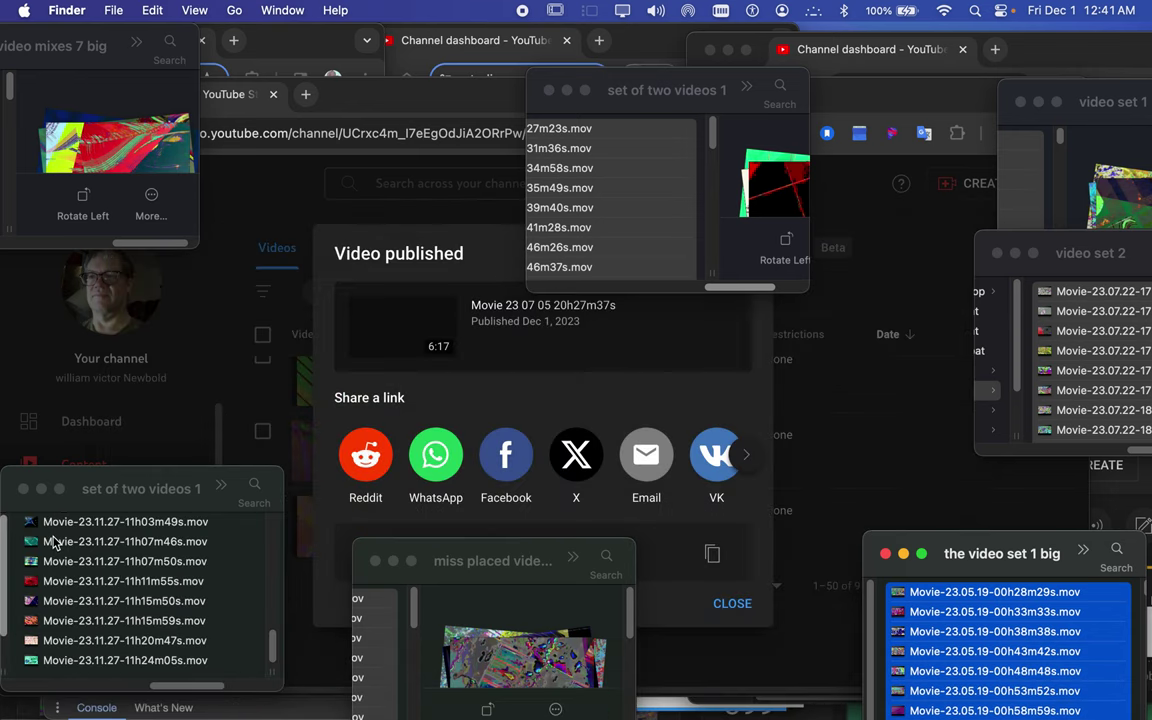
scroll(55, 543, "up", 5)
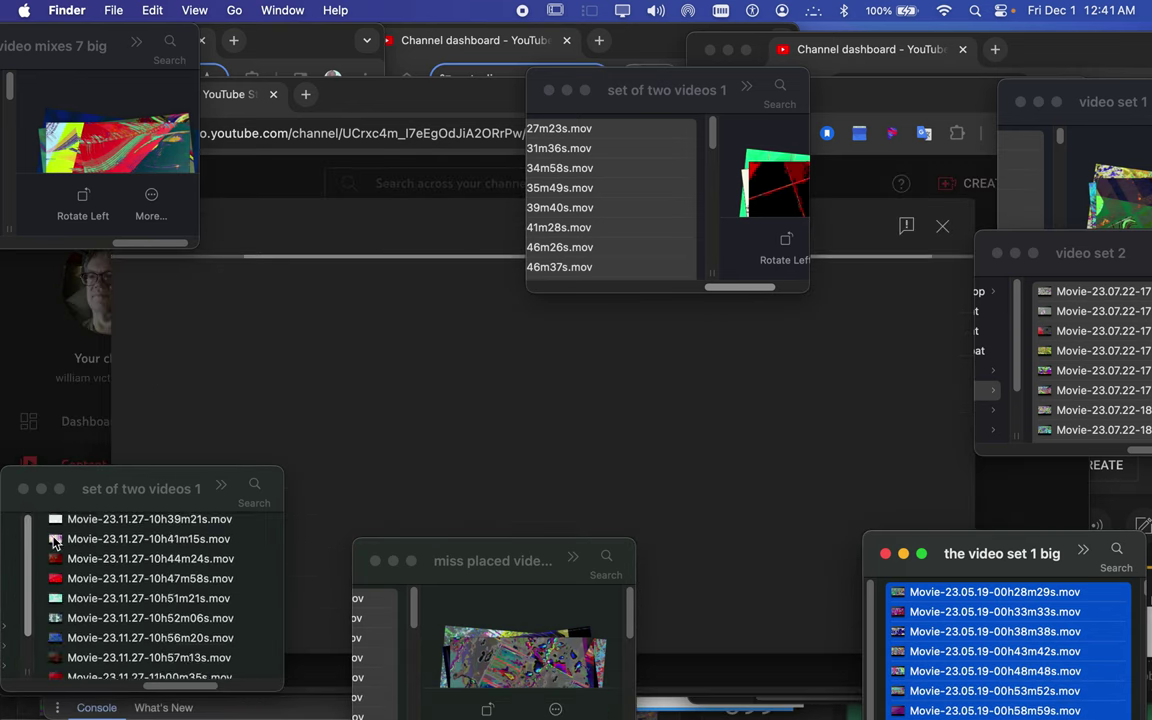
scroll(55, 543, "down", 5)
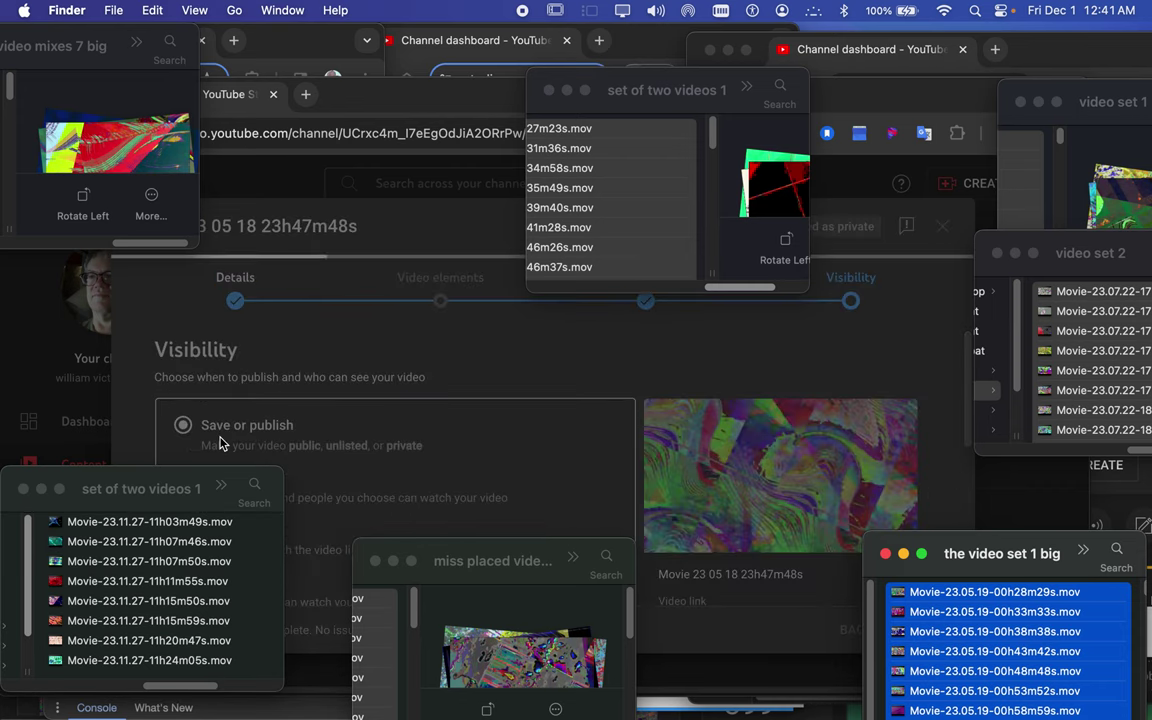
left_click(234, 478)
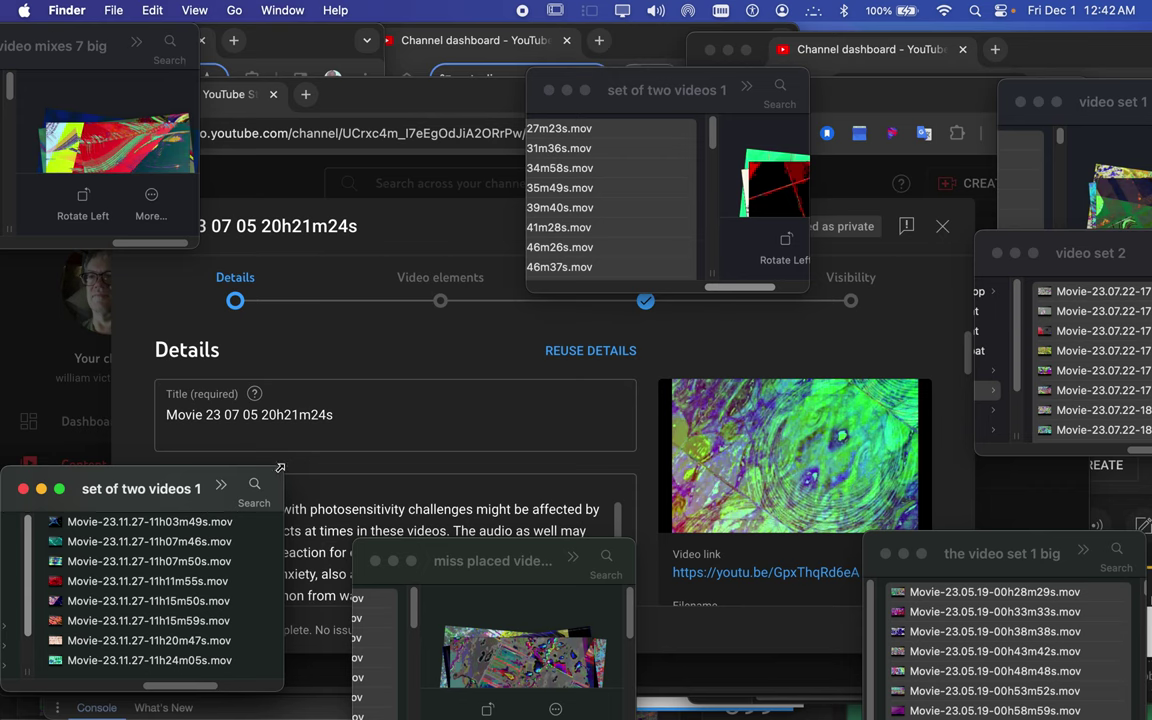
left_click_drag(280, 468, 314, 256)
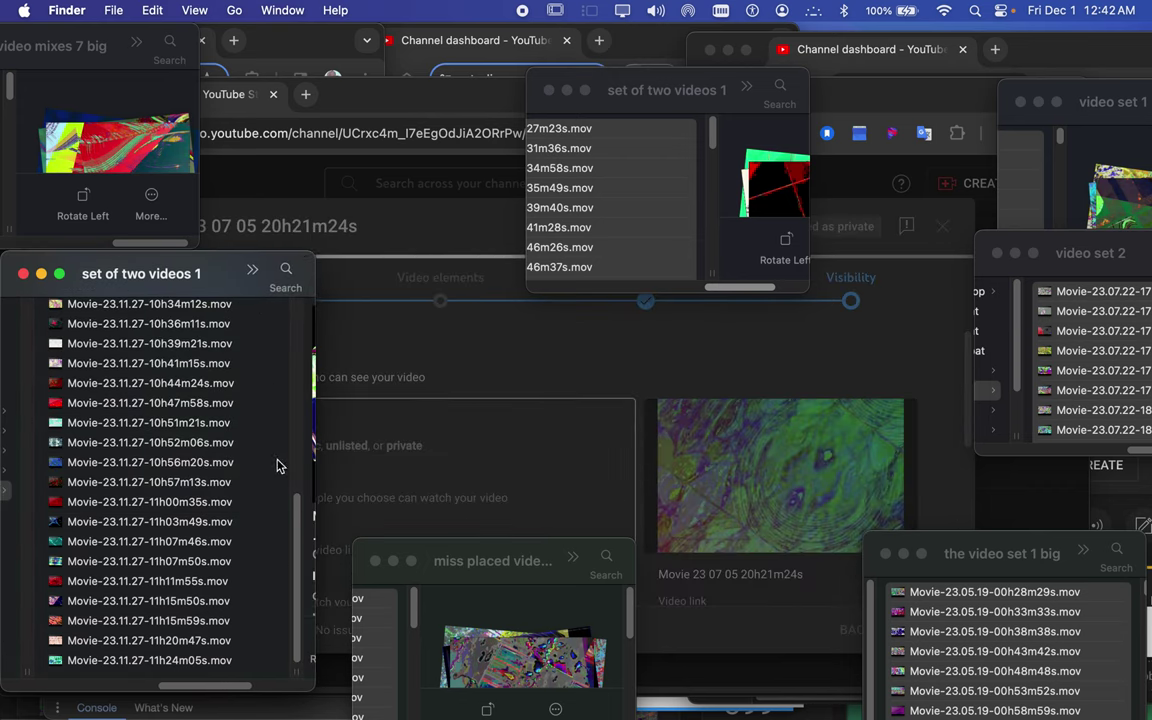
Select Movie-23.11.27-11h20m47s.mov and Movie-23.11.27-11h24m05s.mov at the end of the enlarged set of two videos 1 folder.
left_click_drag(257, 664, 263, 480)
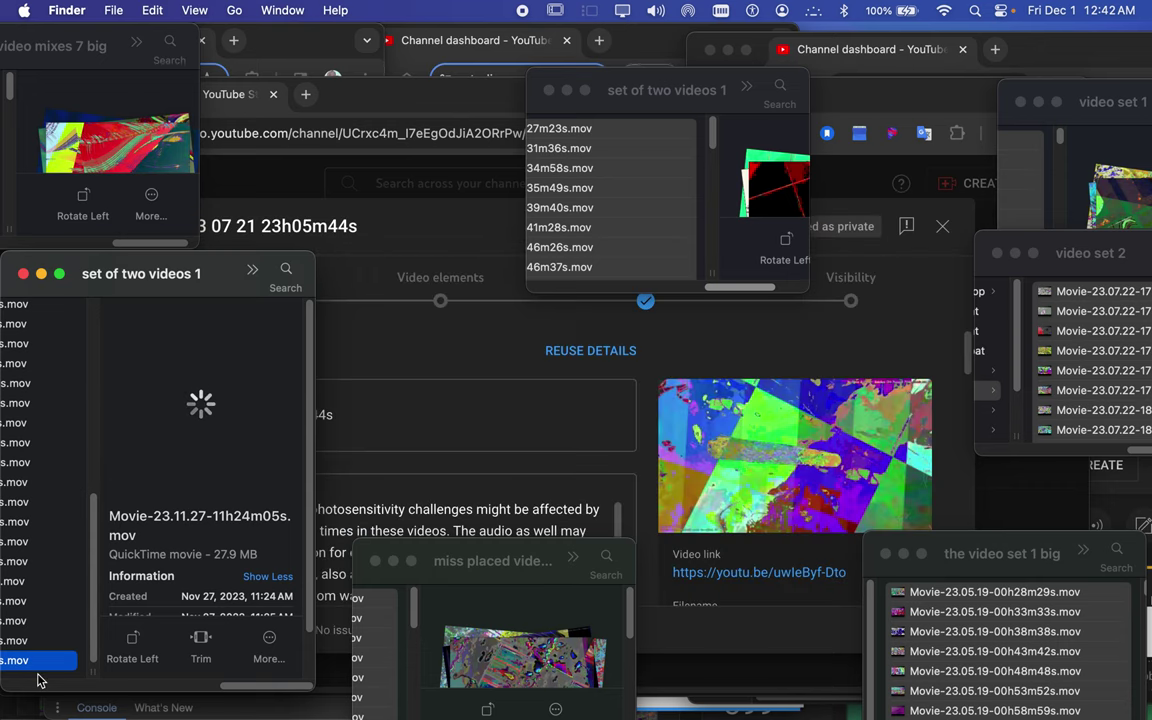
left_click(40, 647)
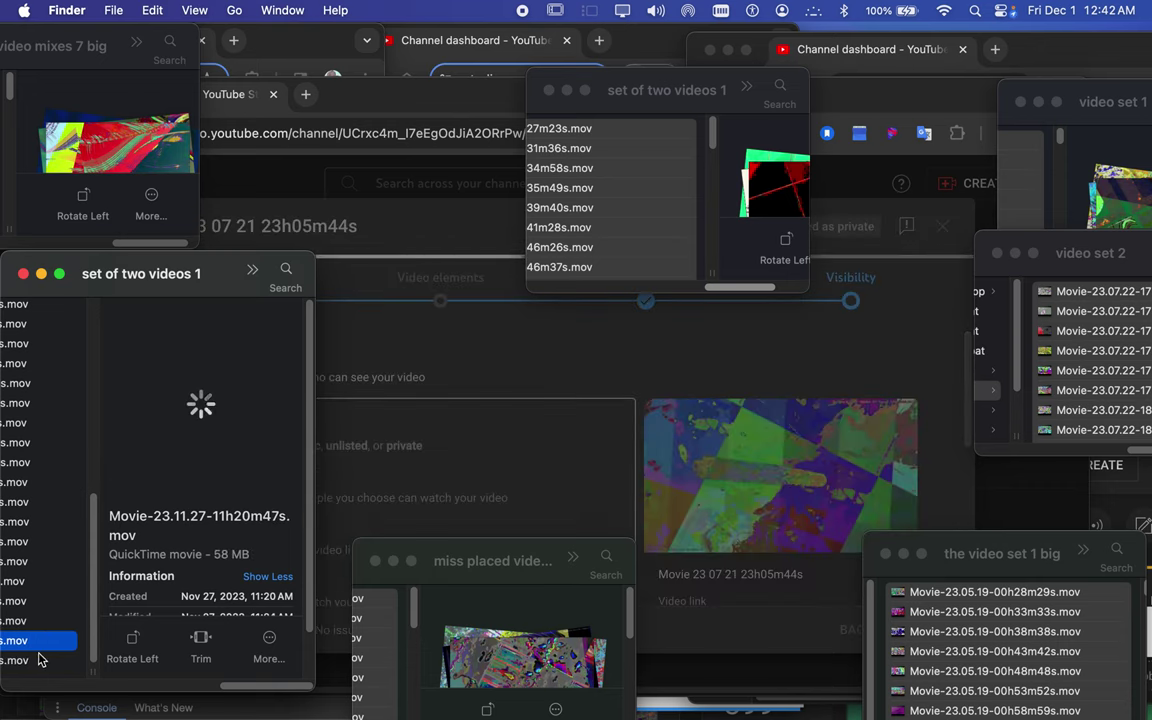
left_click(40, 662, "shift")
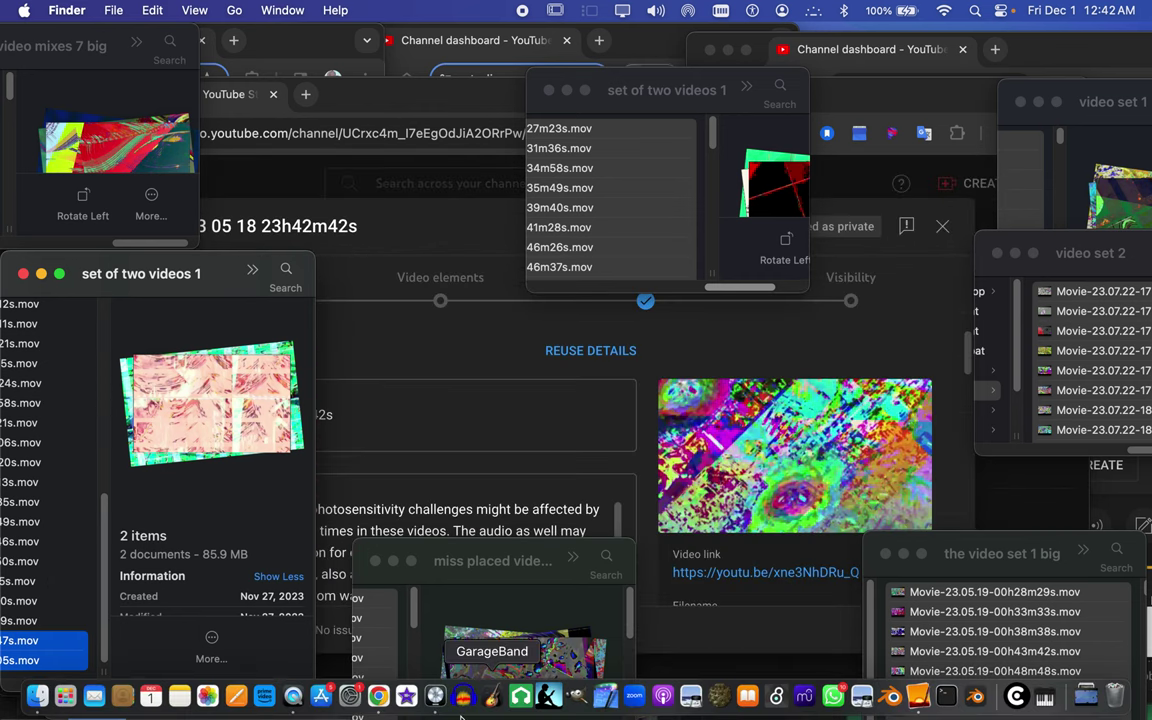
left_click(435, 700)
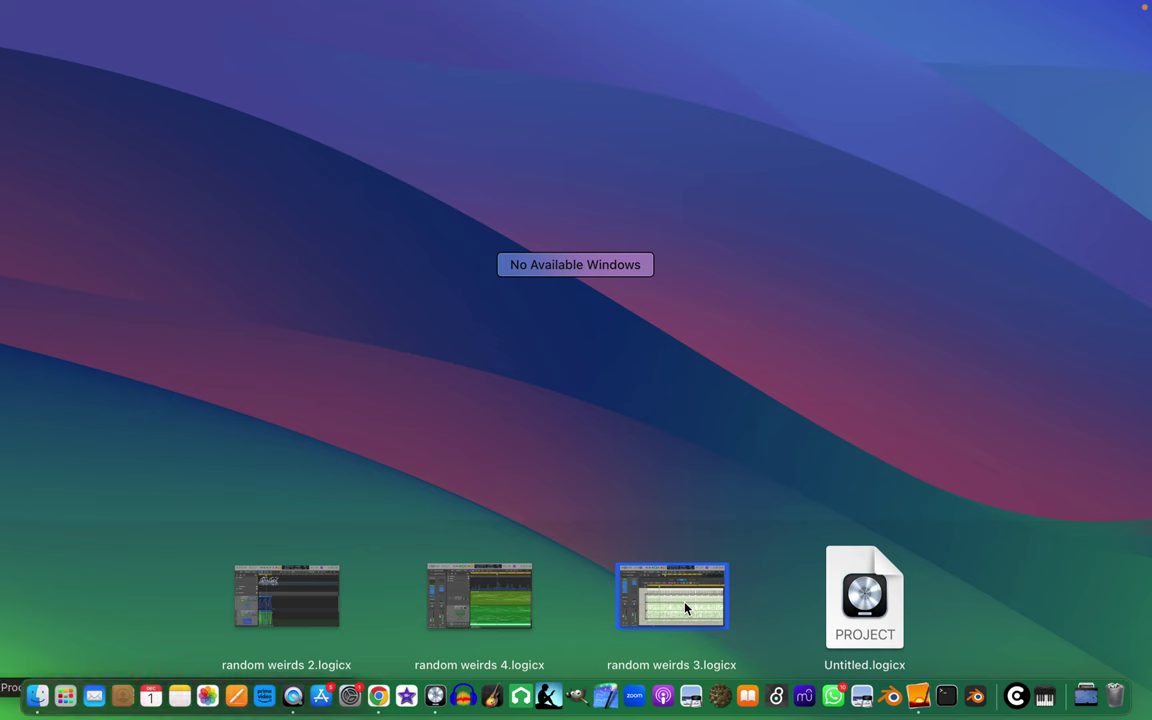
left_click(493, 589)
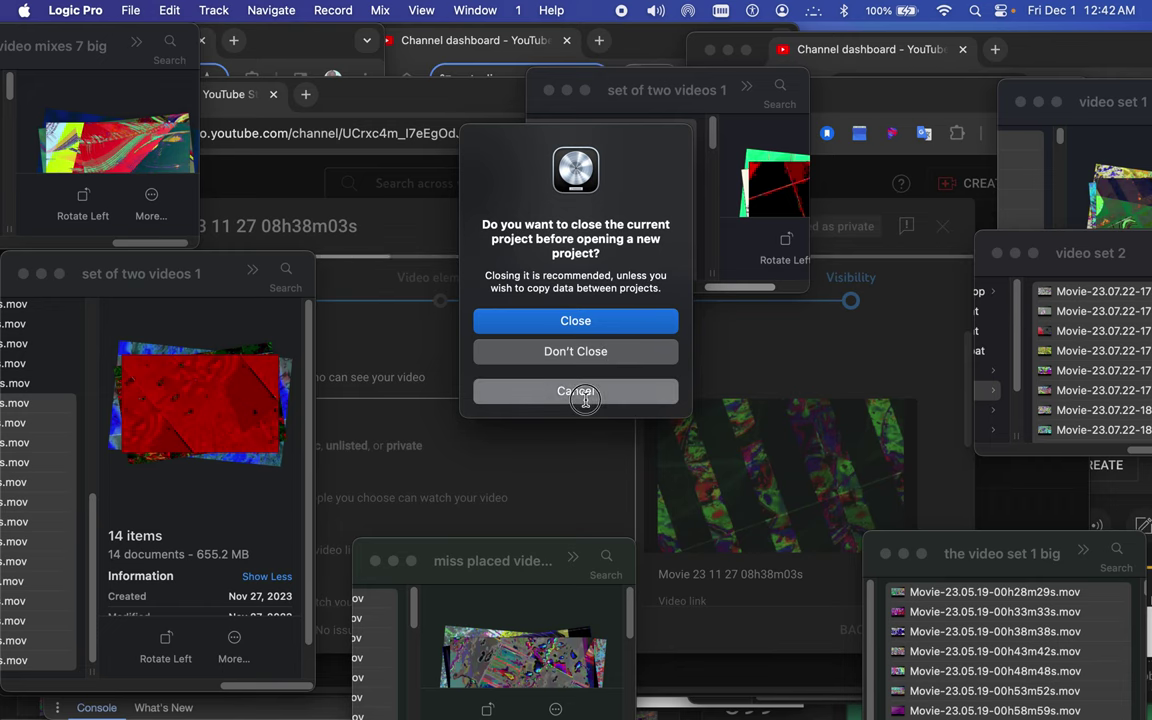
left_click(590, 389)
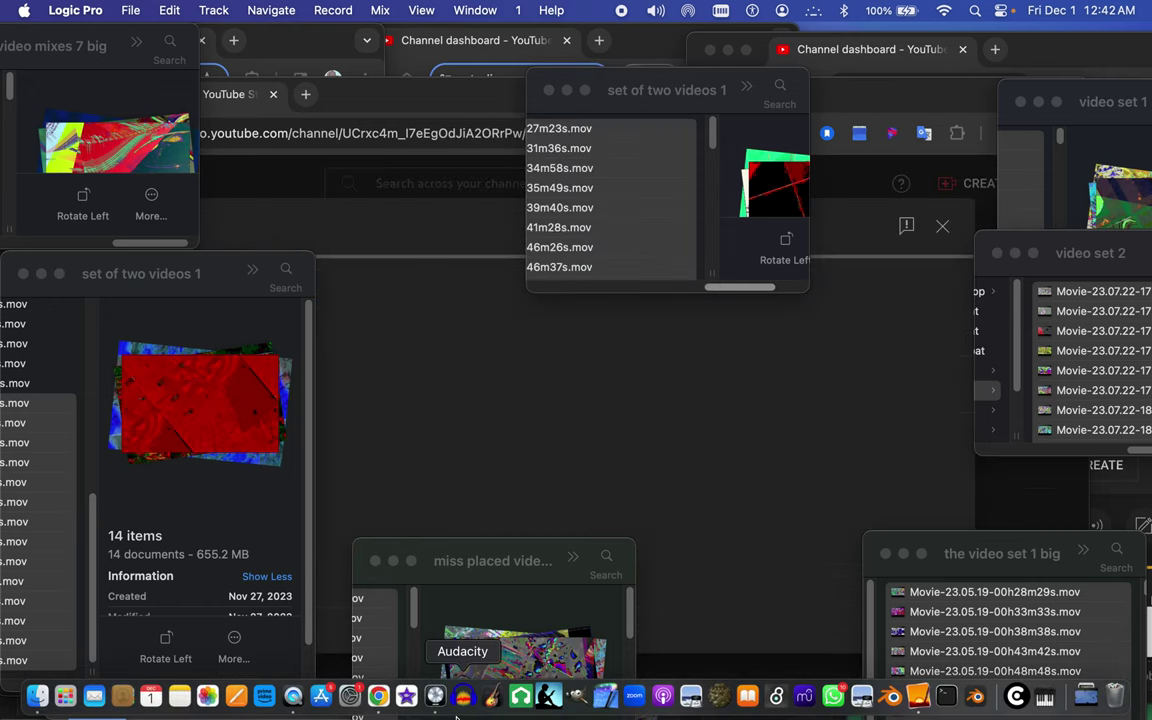
Switch to Logic Pro and load the Kensington patch from the Studio Strings section instruments onto the Studio Violins 2 track.
left_click(433, 703)
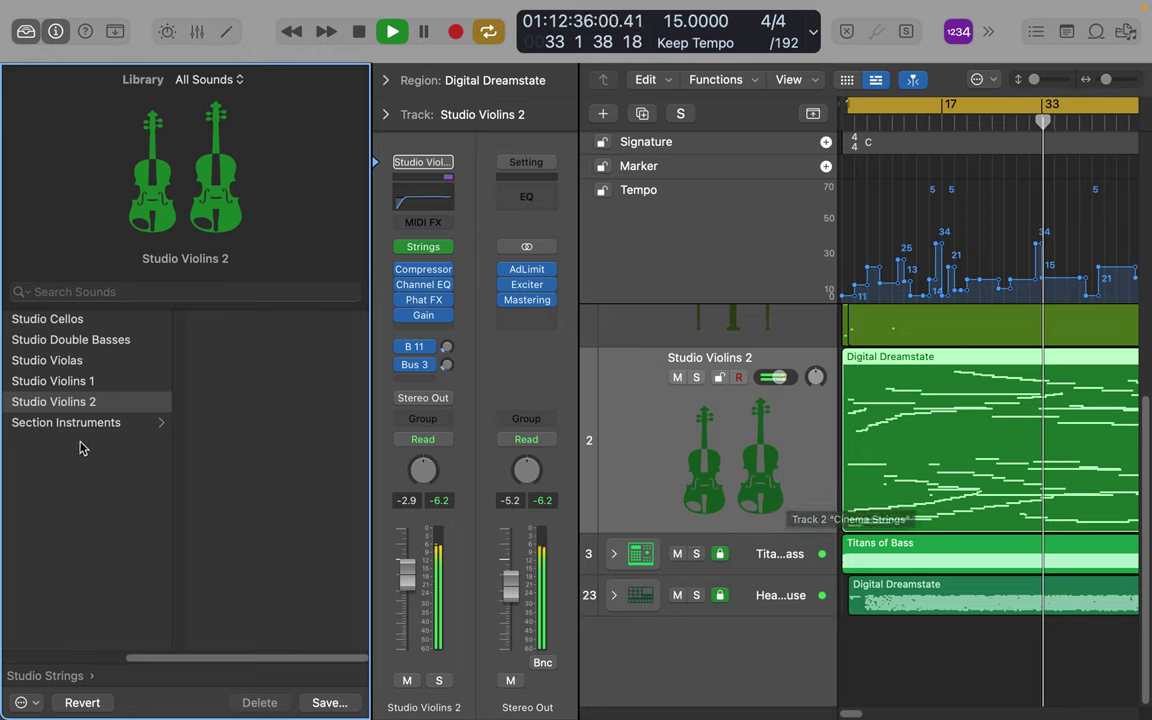
scroll(79, 424, "left", 1)
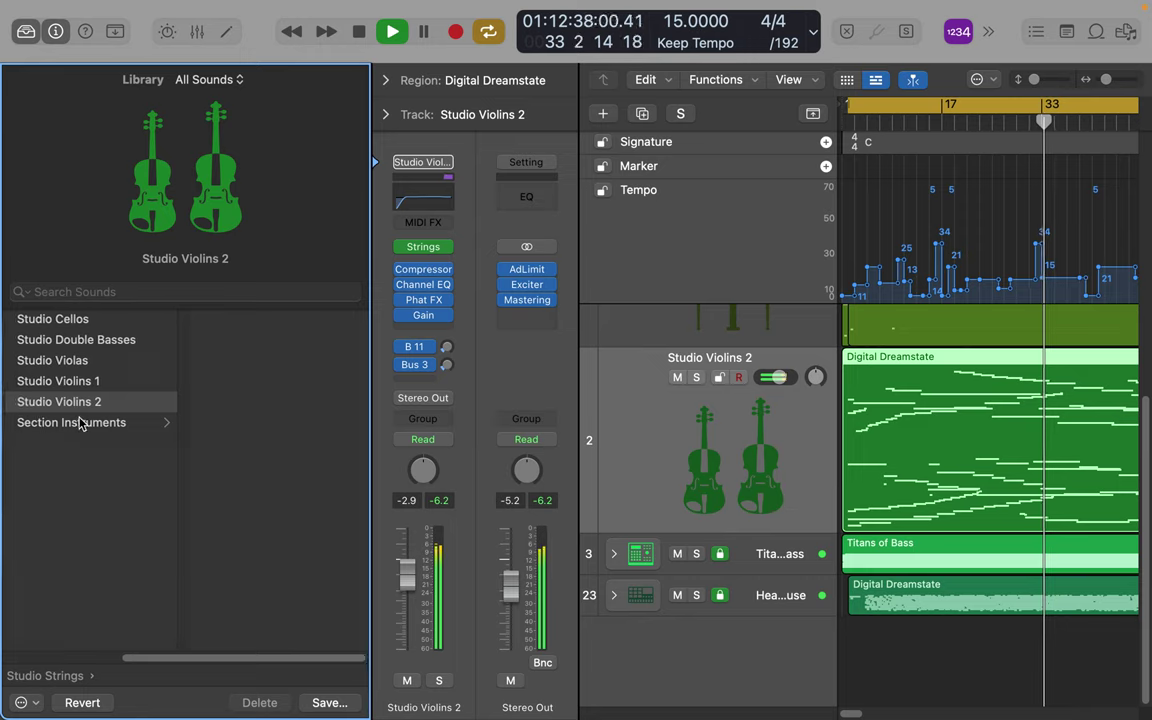
scroll(79, 424, "left", 5)
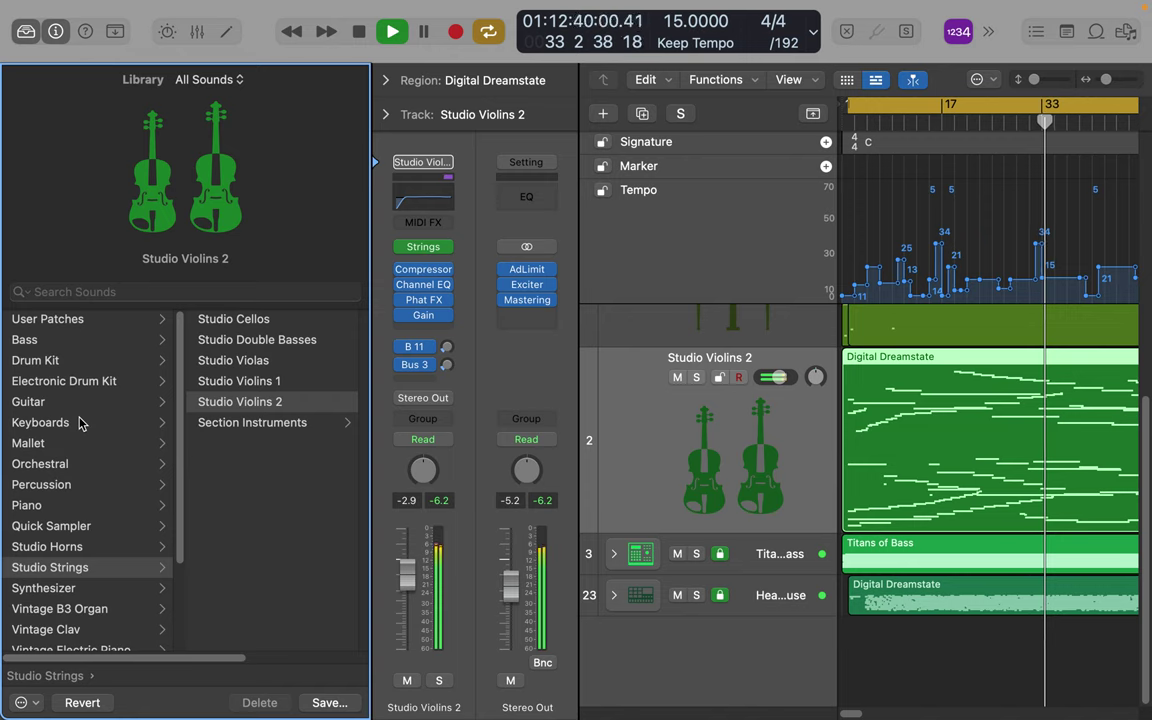
left_click(250, 421)
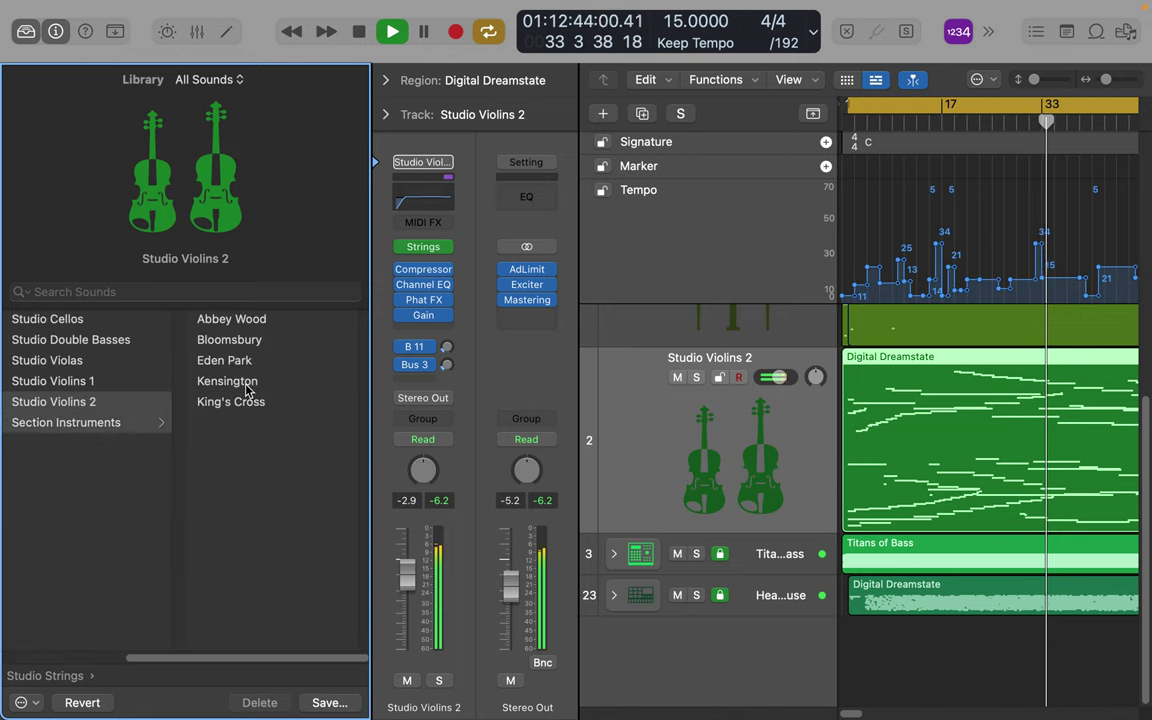
left_click(245, 385)
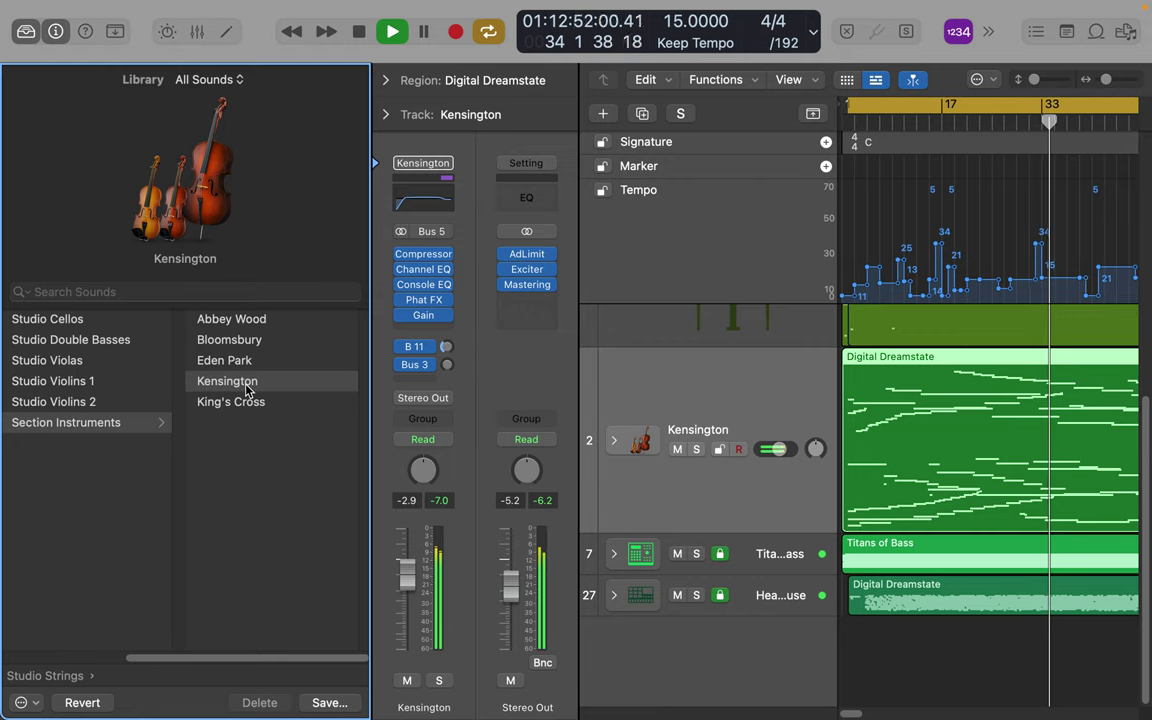
Expand the Kensington track stack and increase the row heights of its Kensington, Violins 1, Violins 2 and Cellos subtracks.
left_click(615, 446)
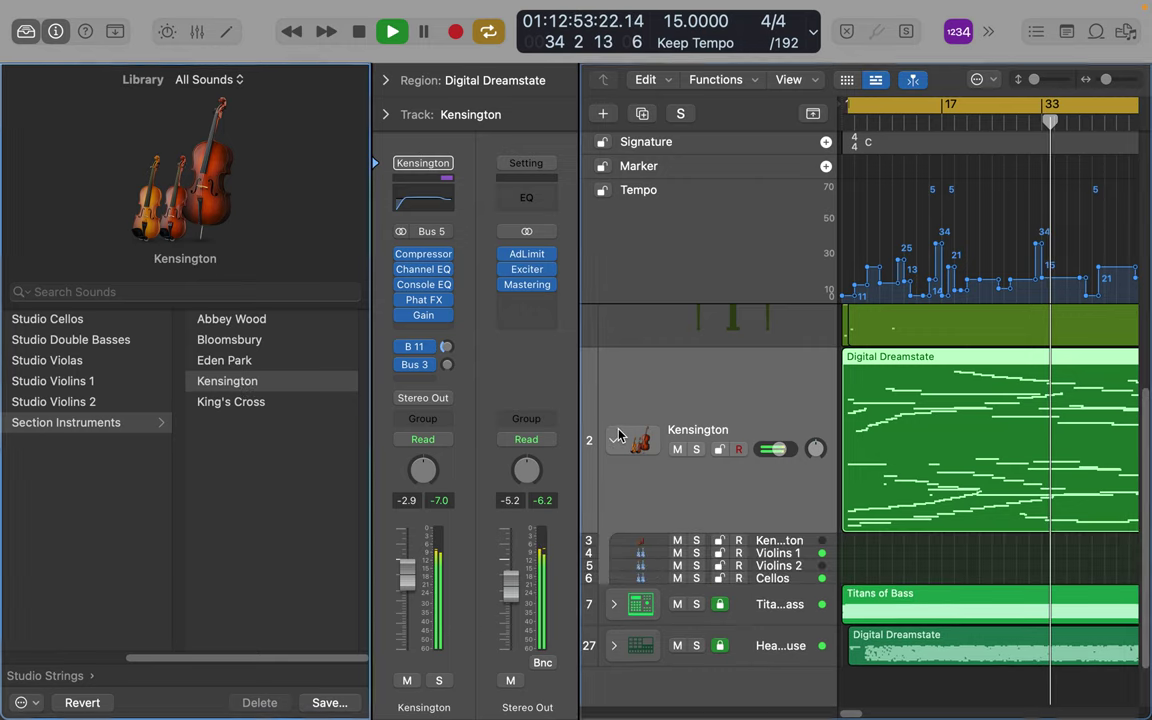
scroll(717, 550, "down", 2)
scroll(717, 550, "up", 2)
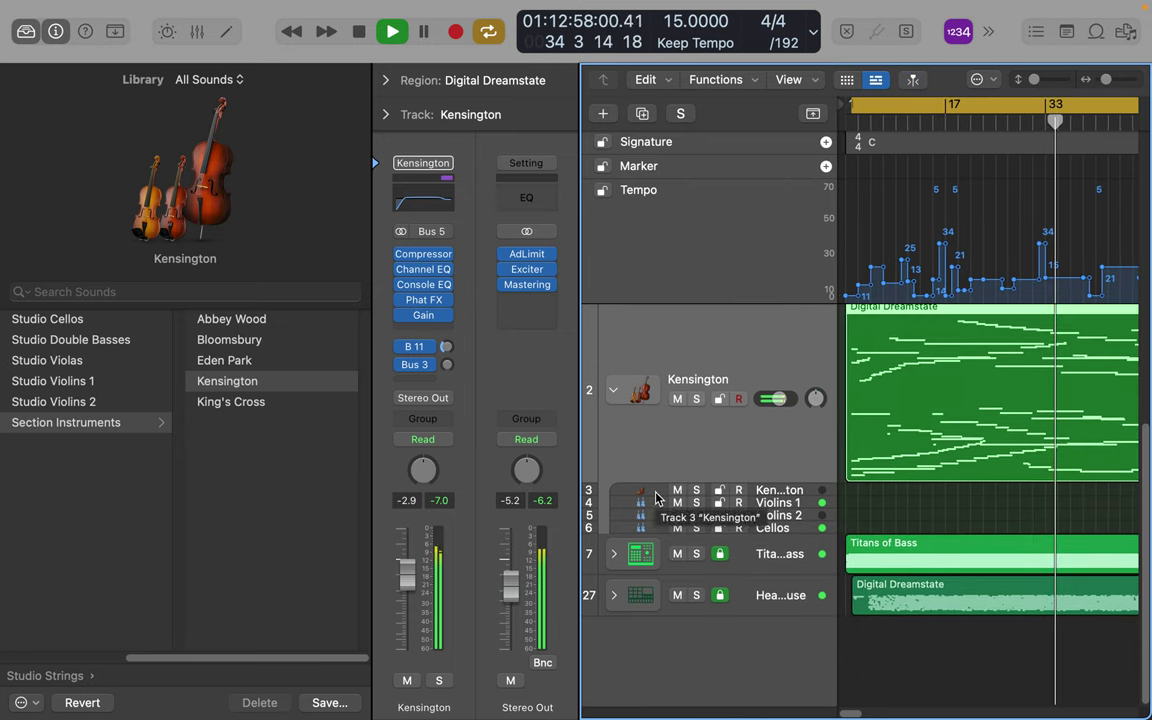
left_click_drag(658, 506, 667, 616)
scroll(667, 616, "down", 5)
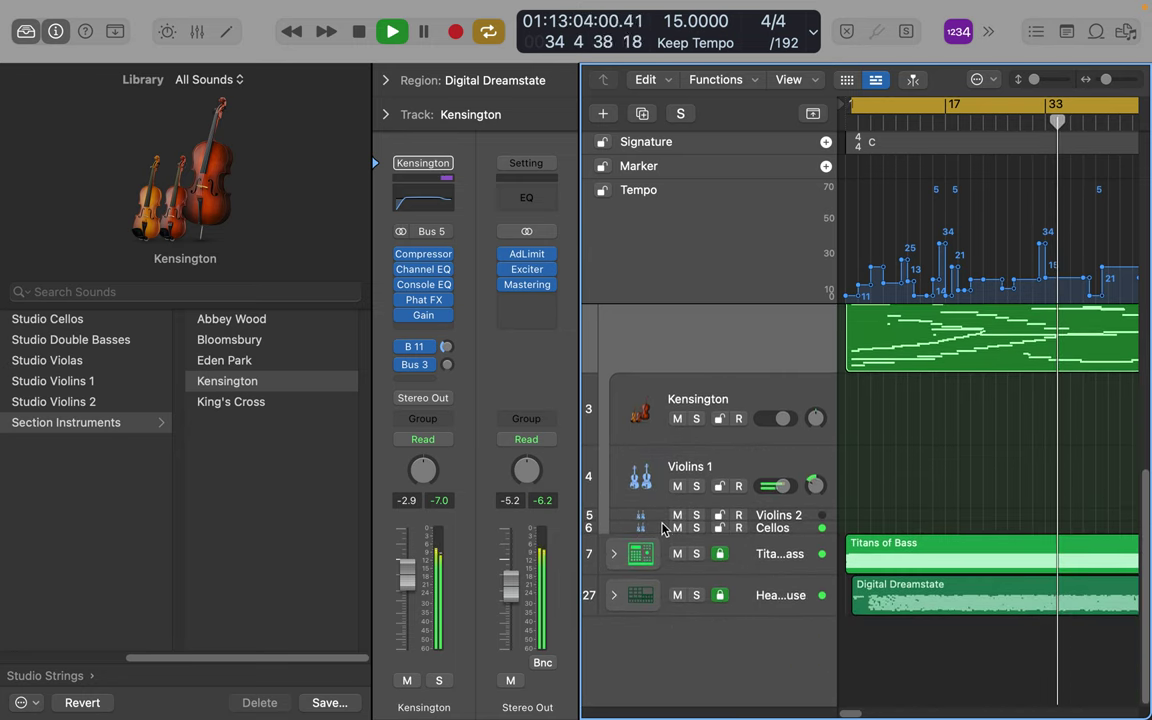
left_click_drag(662, 524, 653, 688)
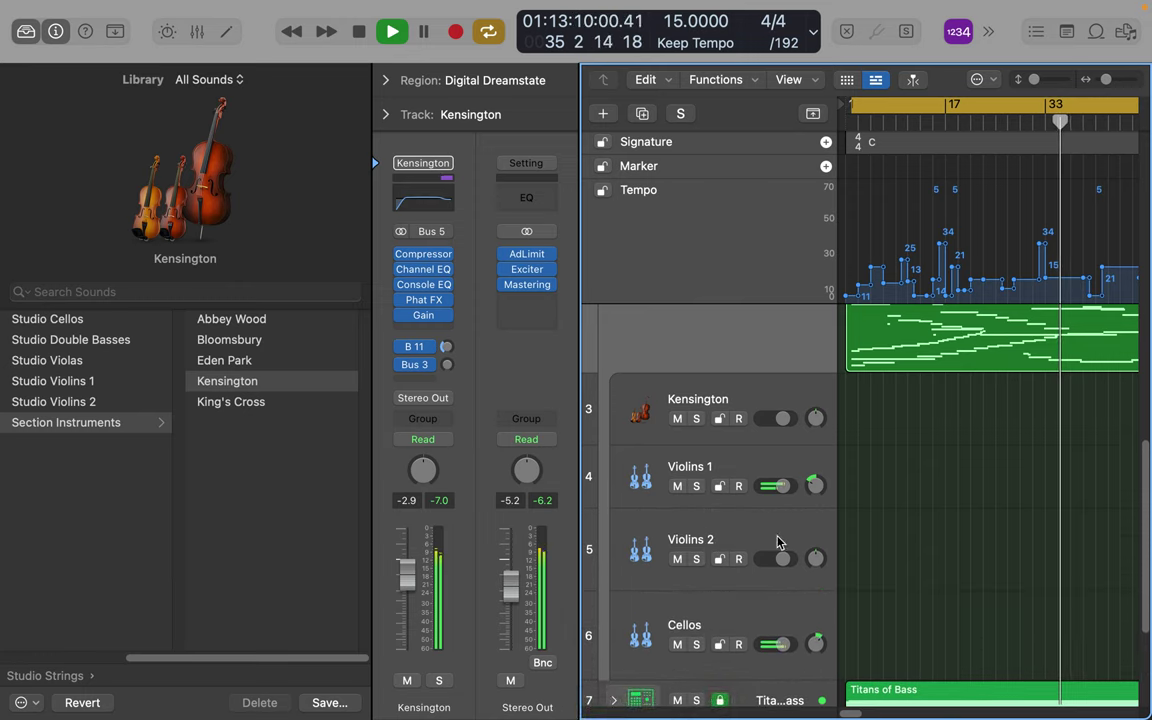
scroll(797, 529, "up", 5)
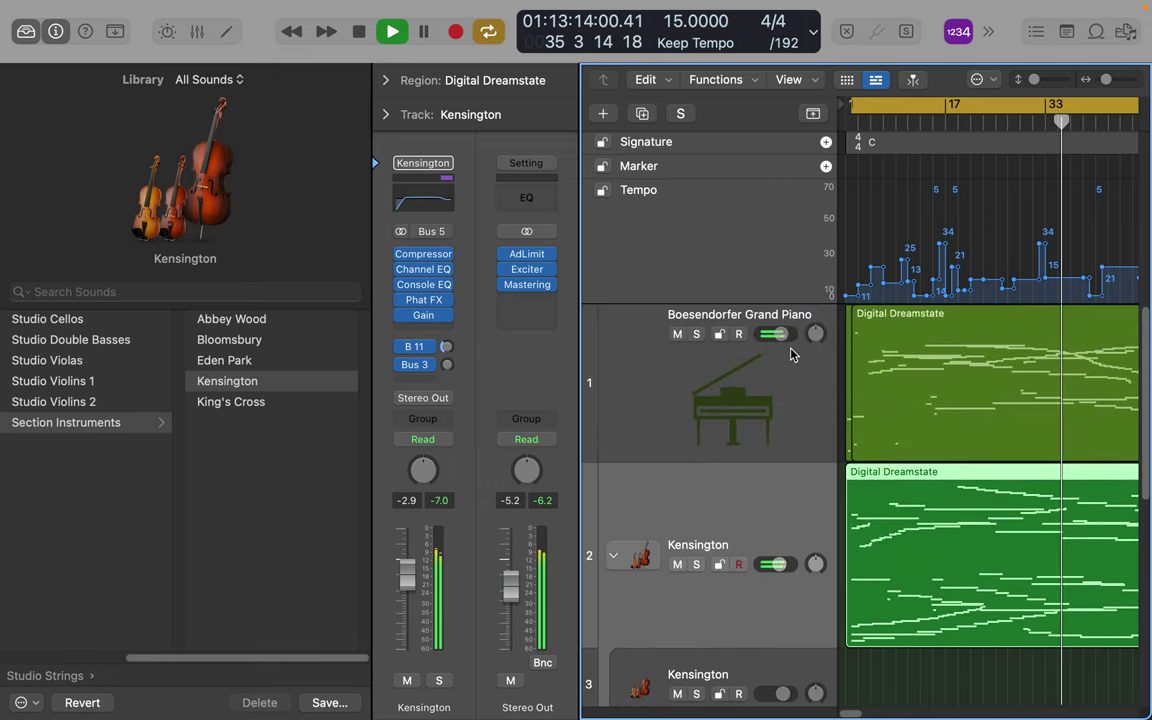
Load the Mississippi Joint patch from the Studio Horns 7-Piece Section onto the Boesendorfer Grand Piano track.
left_click(672, 361)
scroll(668, 458, "down", 10)
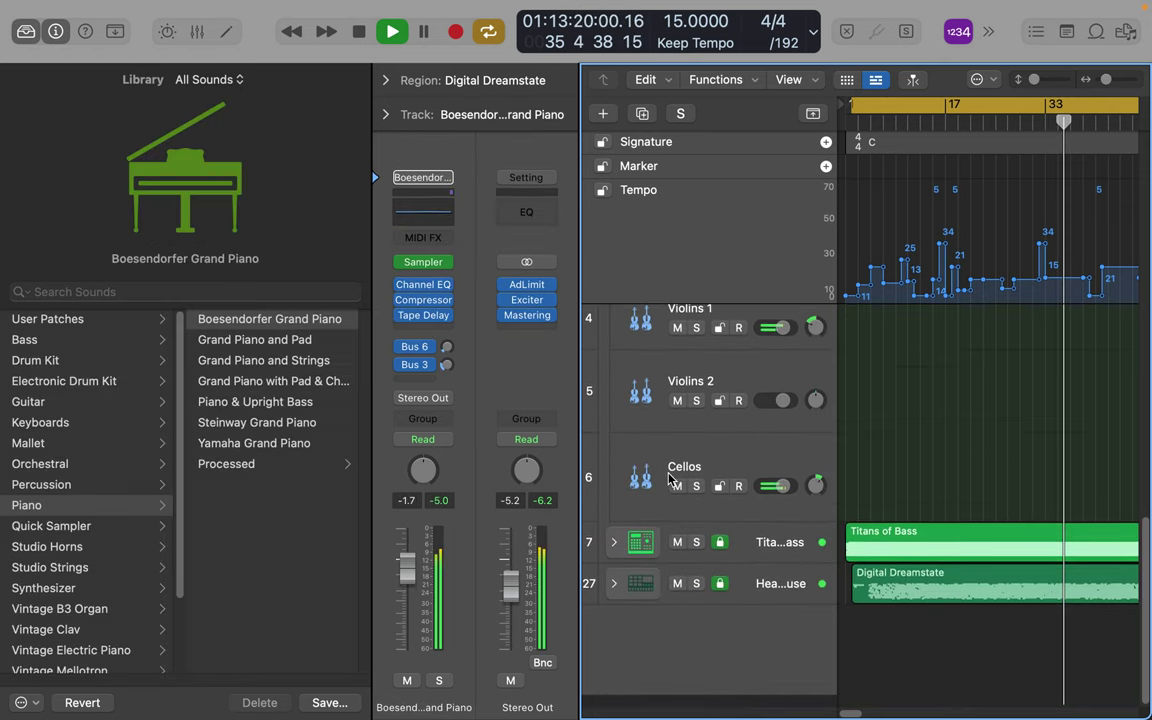
scroll(668, 478, "up", 5)
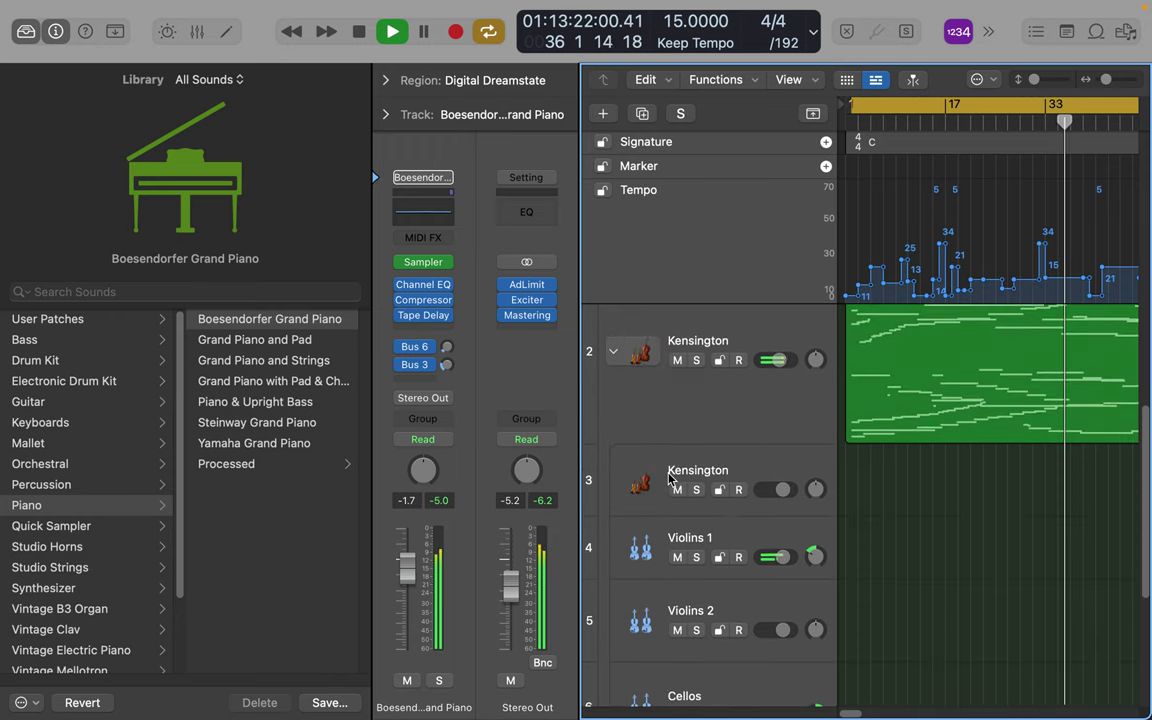
scroll(653, 565, "down", 8)
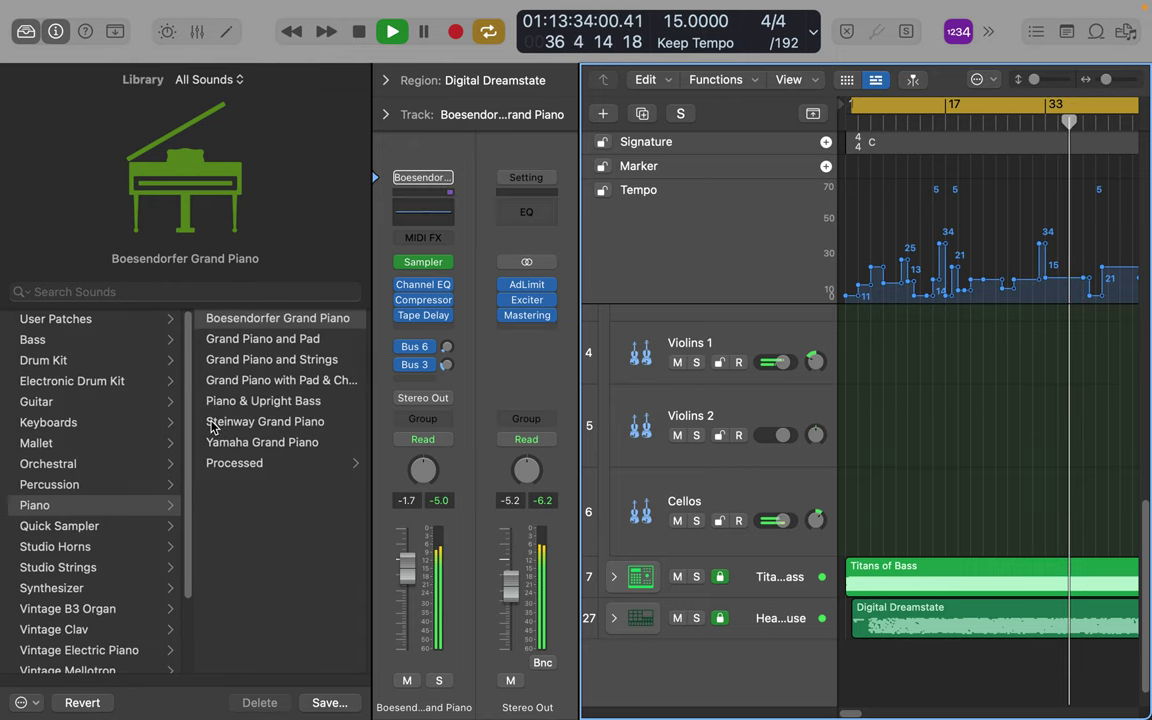
left_click(70, 546)
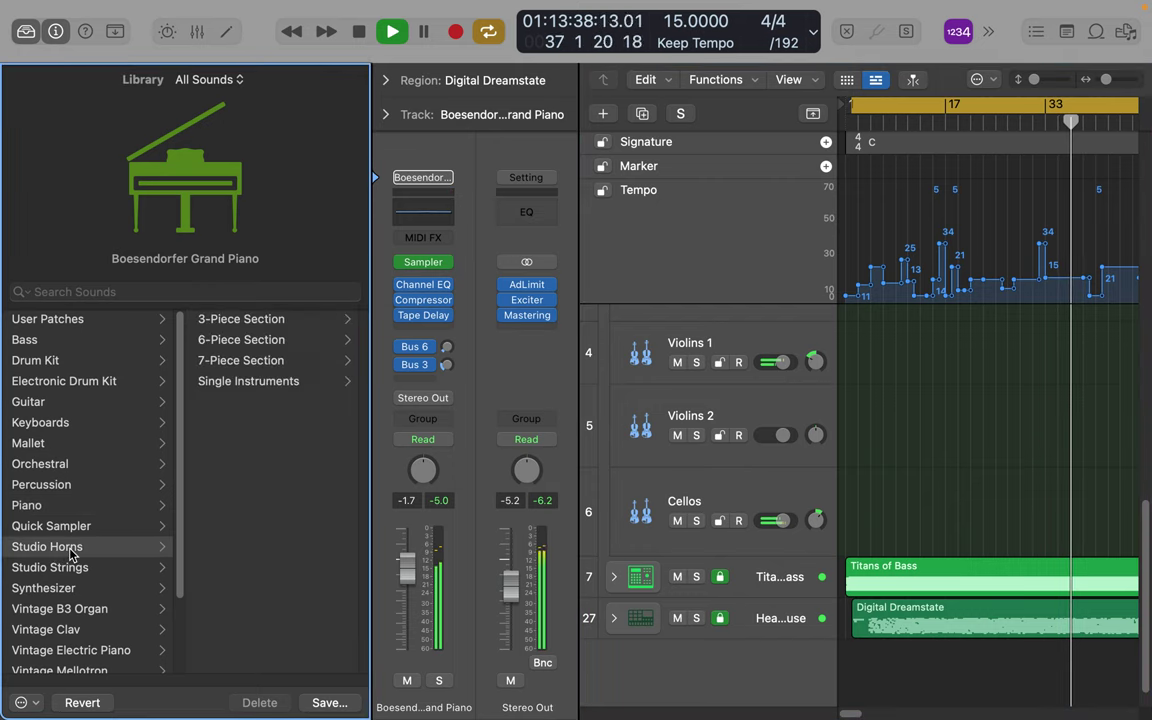
left_click(257, 381)
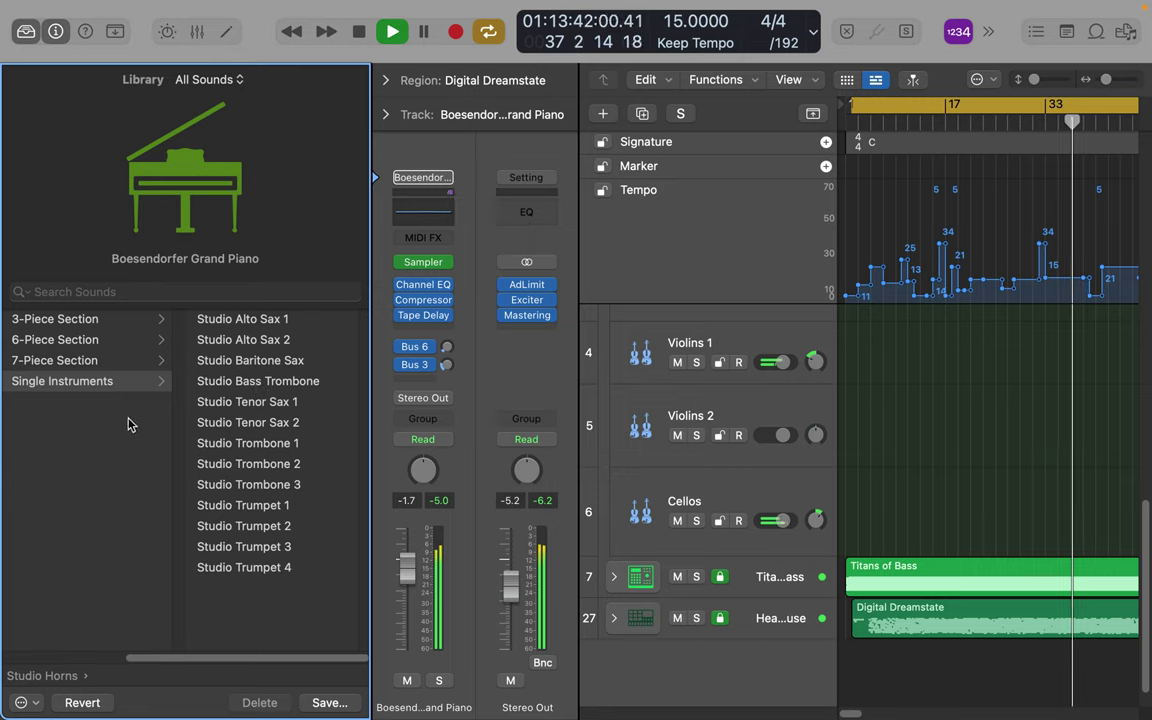
left_click(87, 364)
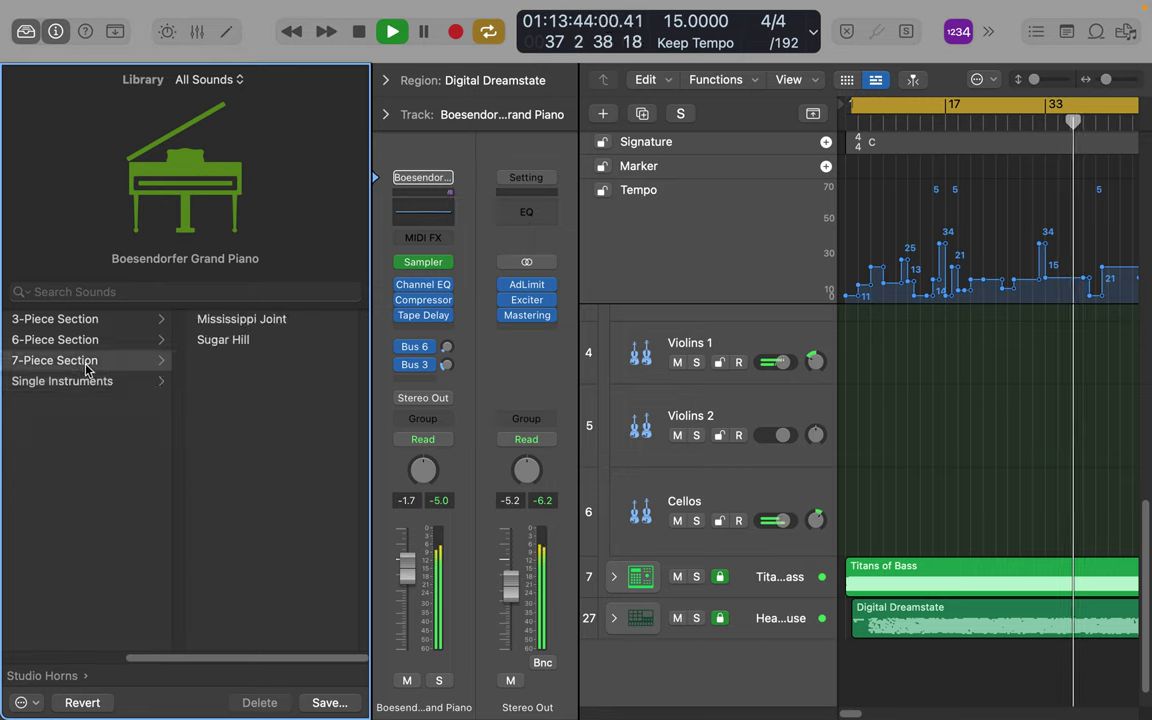
left_click(224, 322)
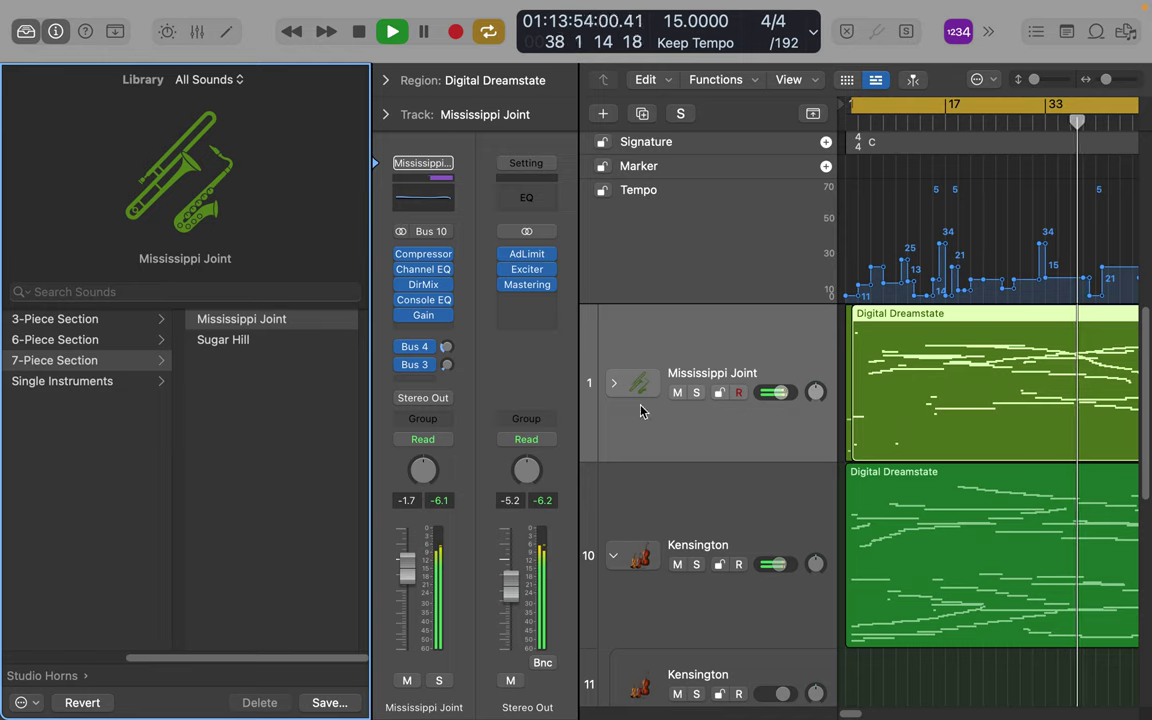
Expand the Mississippi Joint track stack and increase the row heights of its sax, trumpet and trombone subtracks.
left_click(613, 383)
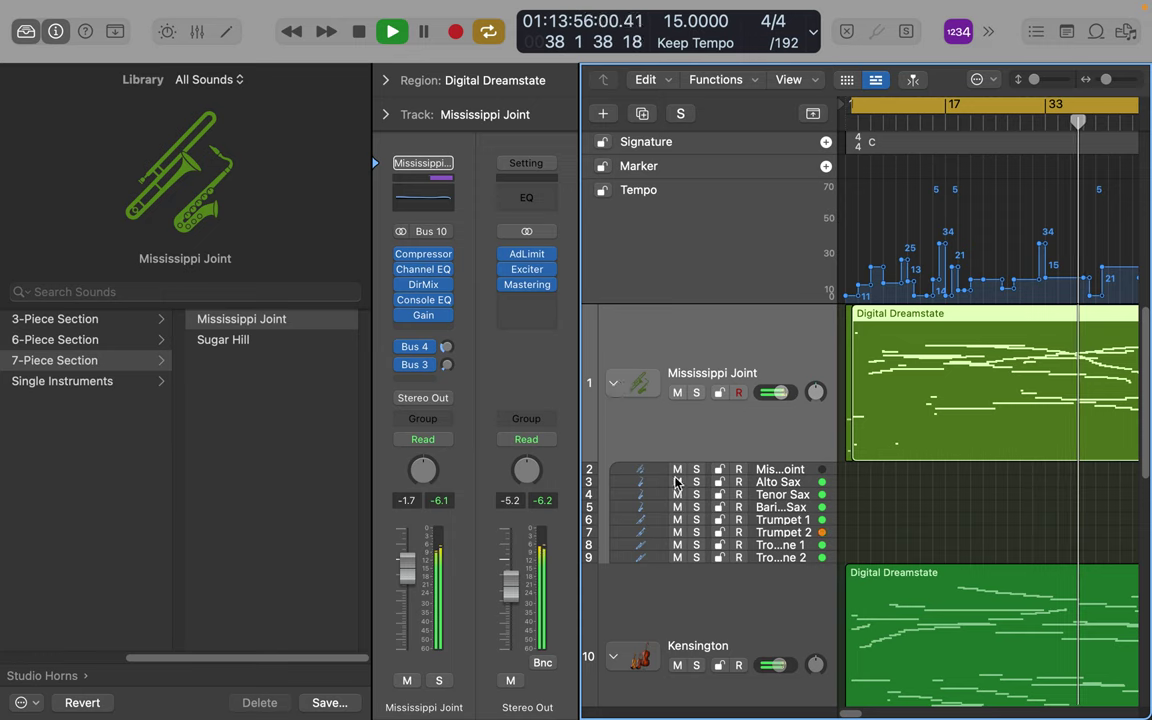
left_click_drag(665, 473, 665, 596)
scroll(668, 598, "down", 5)
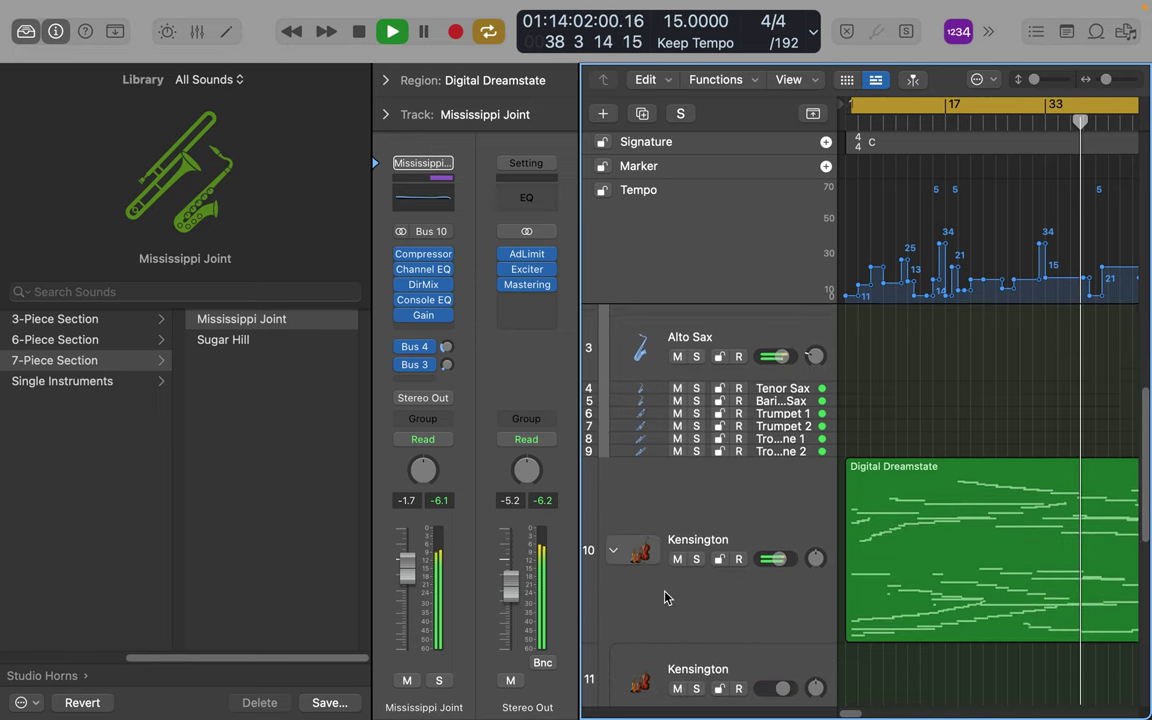
left_click_drag(667, 388, 652, 668)
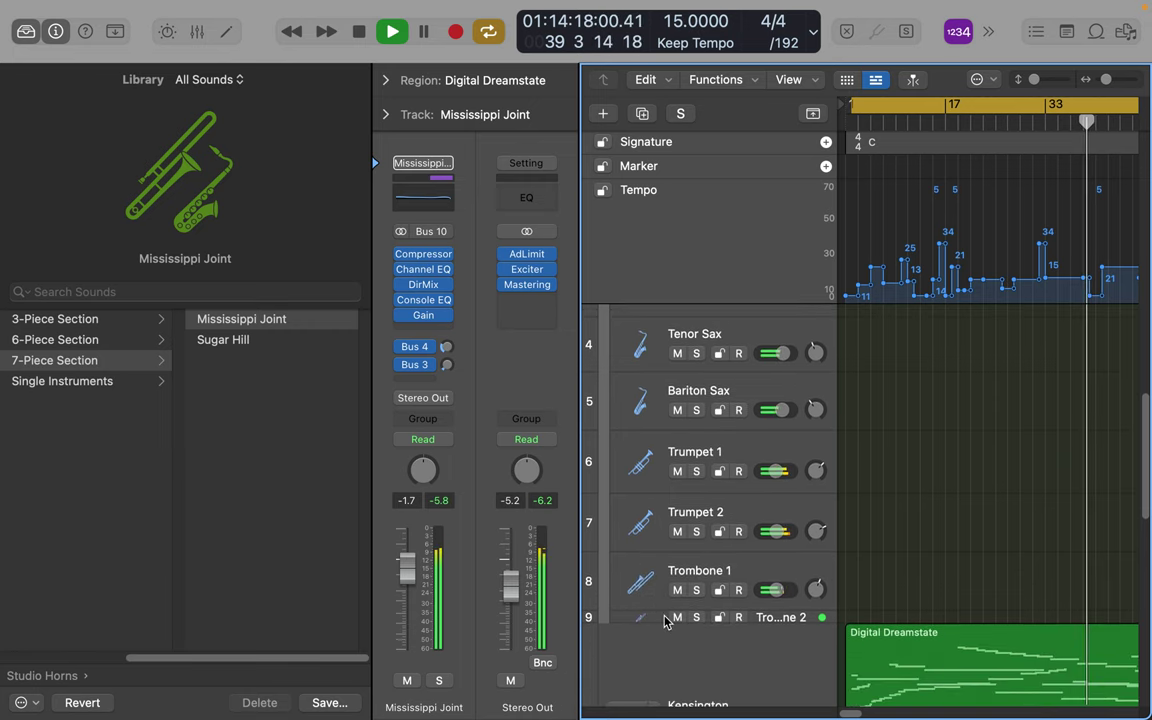
left_click_drag(663, 622, 661, 674)
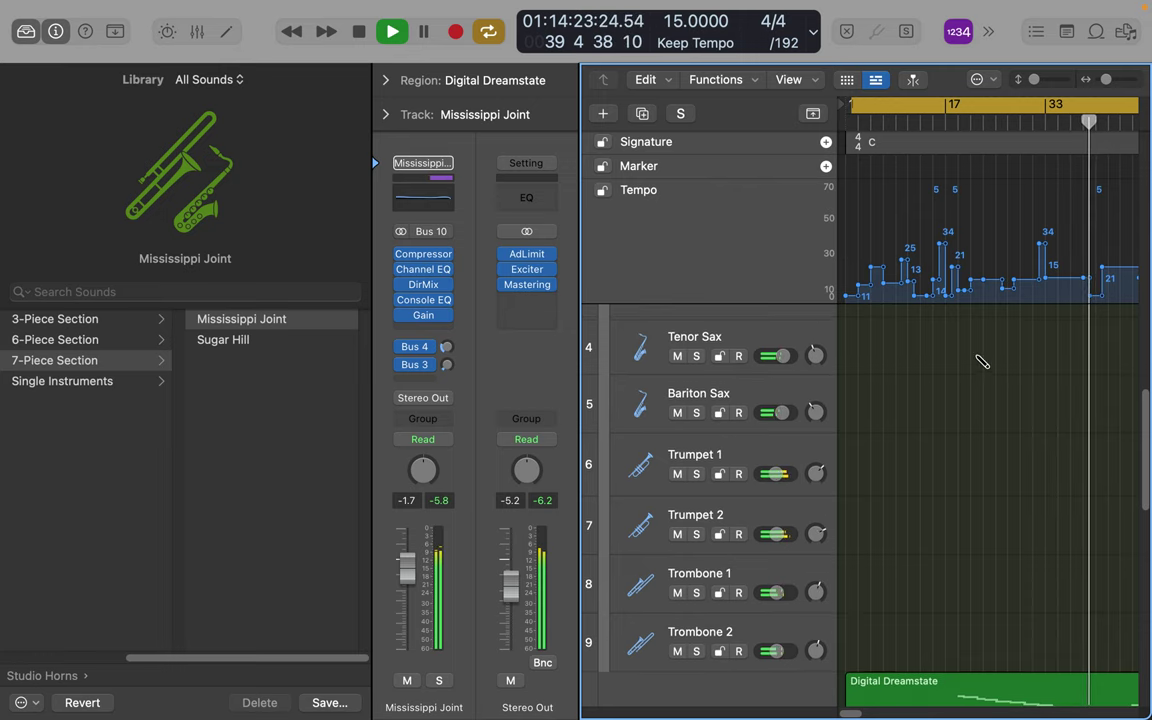
scroll(982, 358, "up", 5)
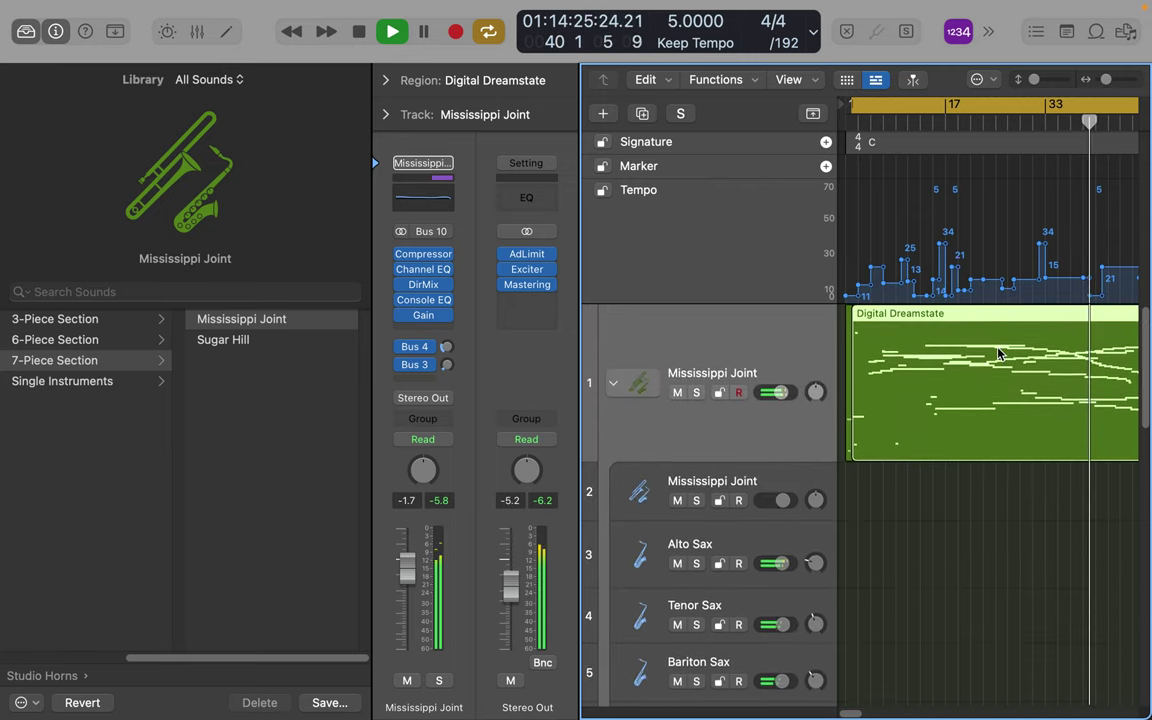
Hide the Library and the Inspector, and open the Mixer.
scroll(997, 352, "right", 5)
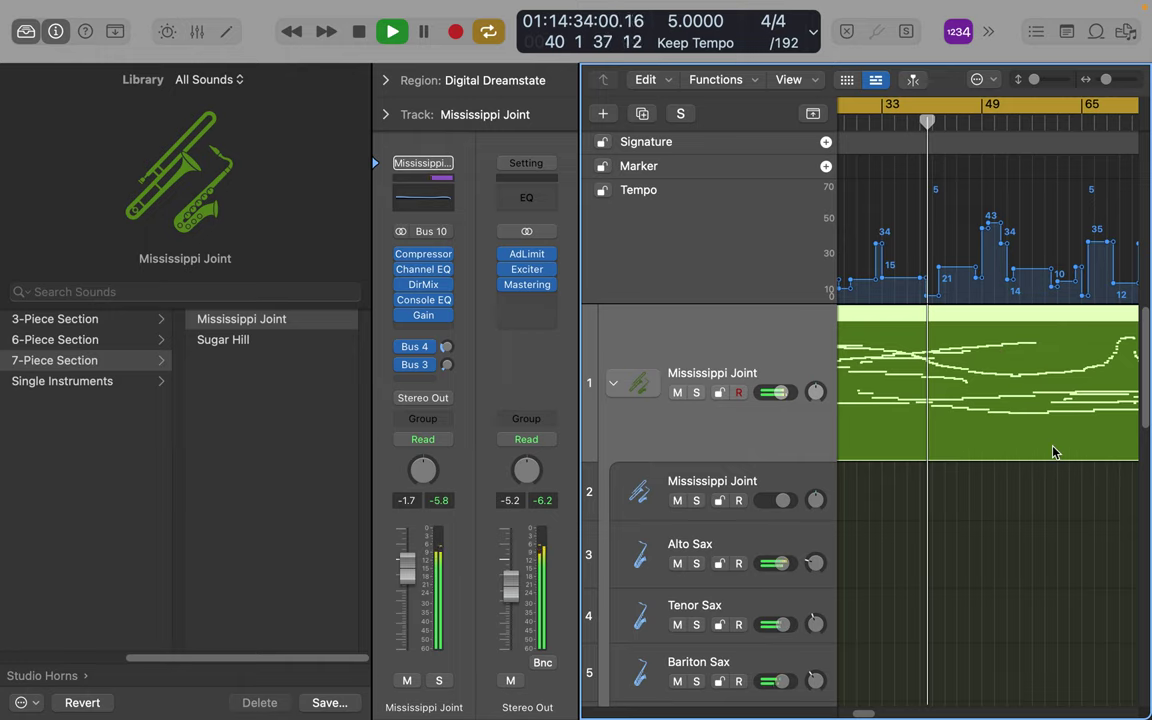
left_click(25, 36)
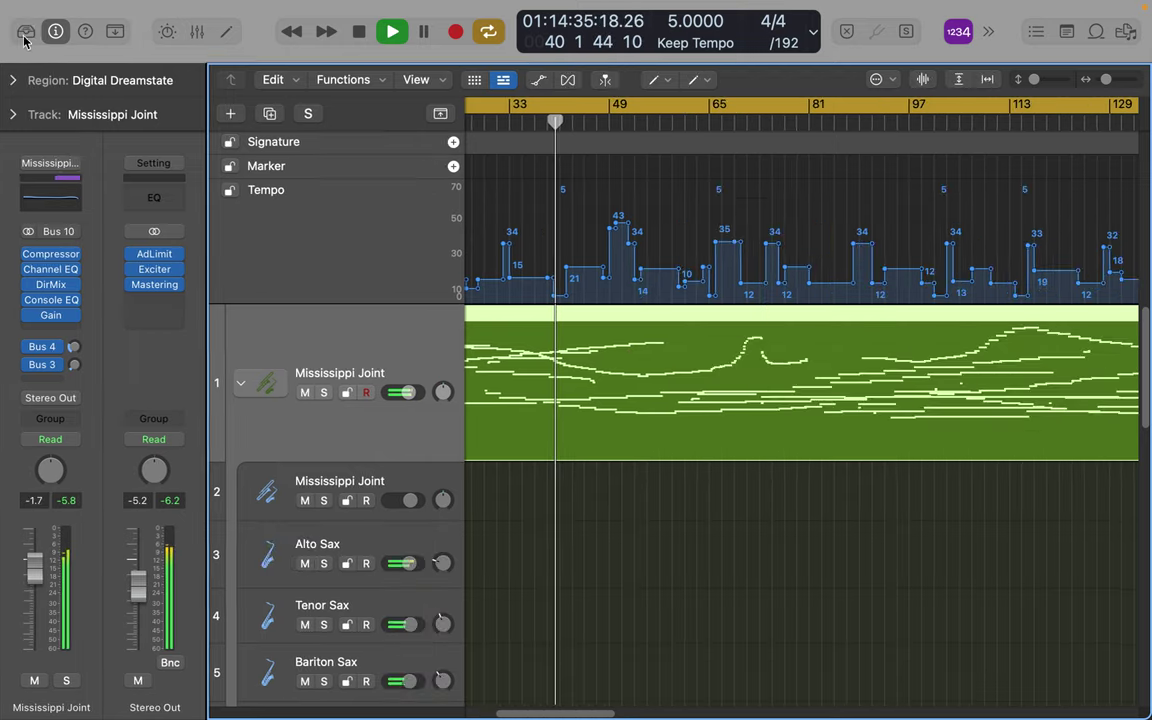
left_click(56, 32)
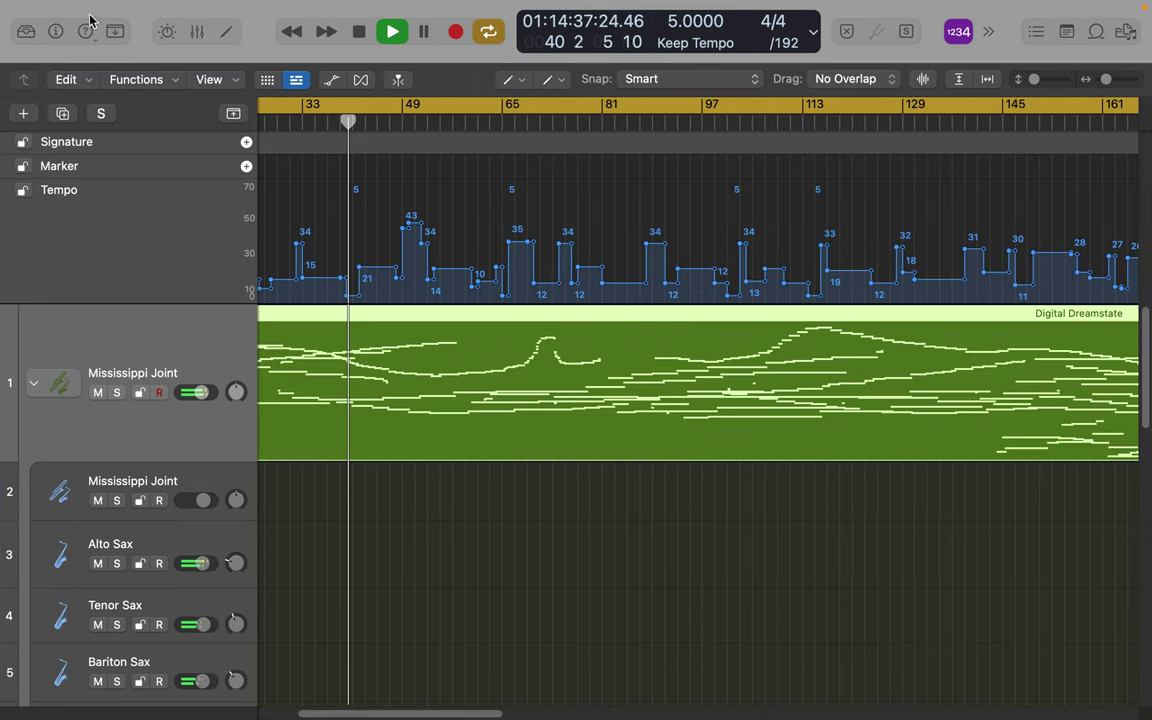
left_click(198, 36)
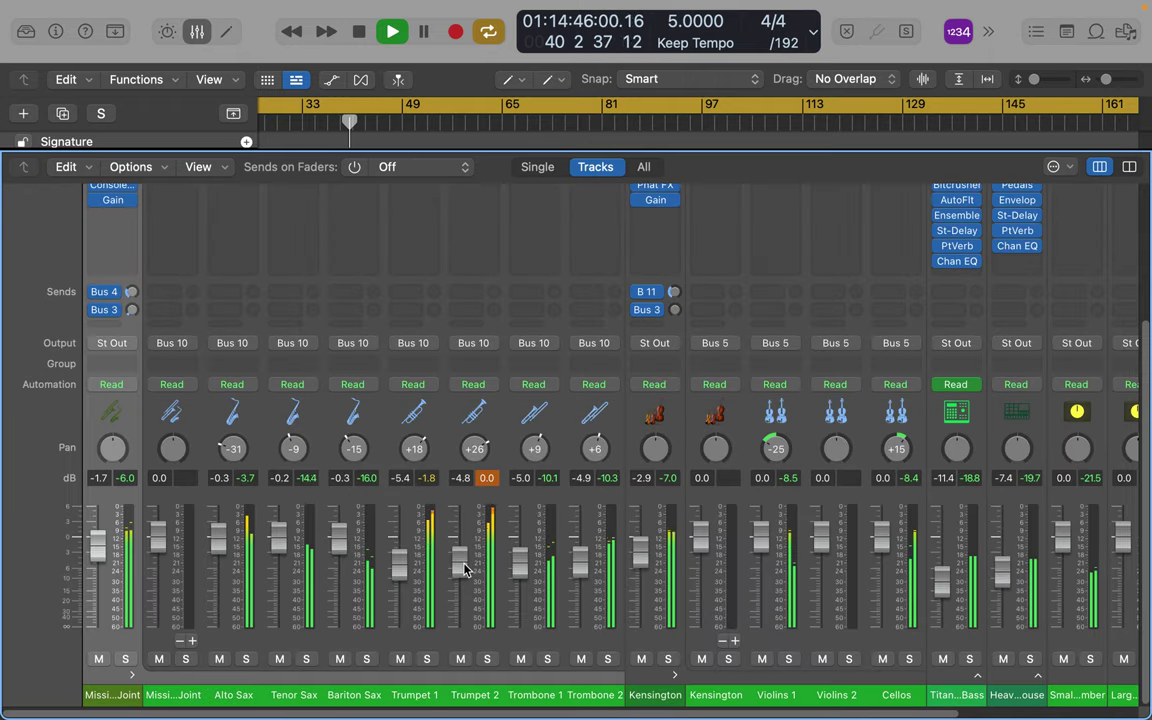
Lower Trumpet 2 to -12.6 dB, Trumpet 1 to -10.0 dB and Alto Sax to -3.7 dB, and reset the clipped peak display.
left_click_drag(460, 562, 402, 596)
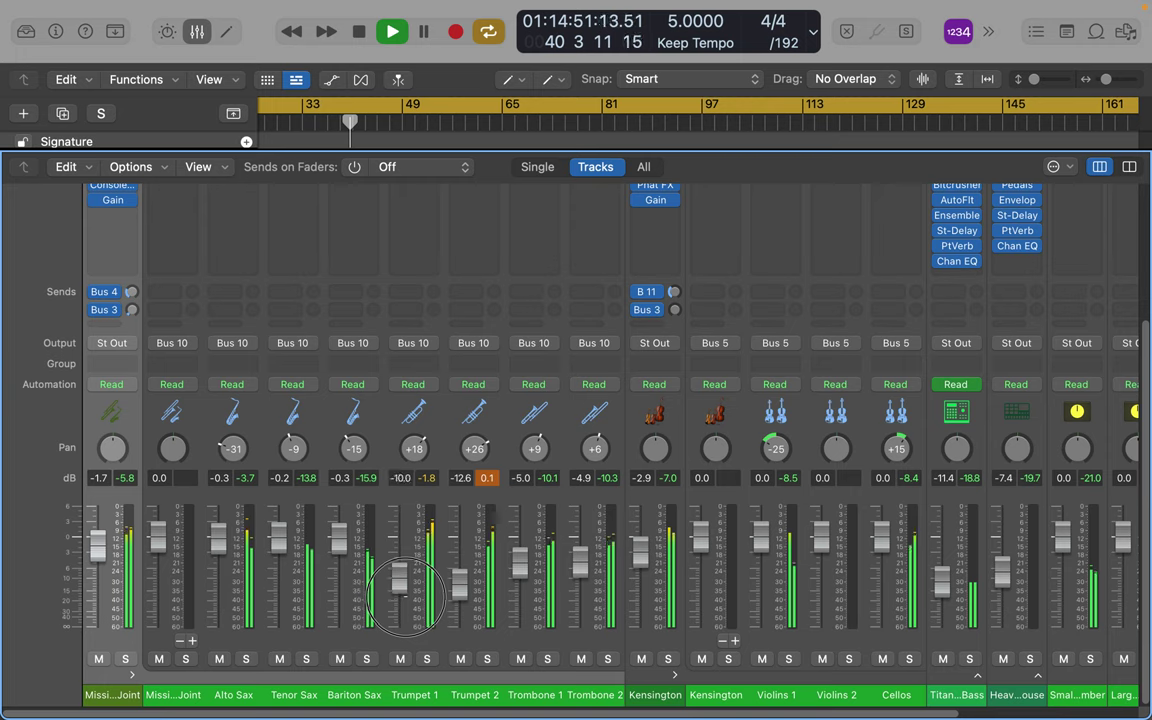
left_click(488, 484)
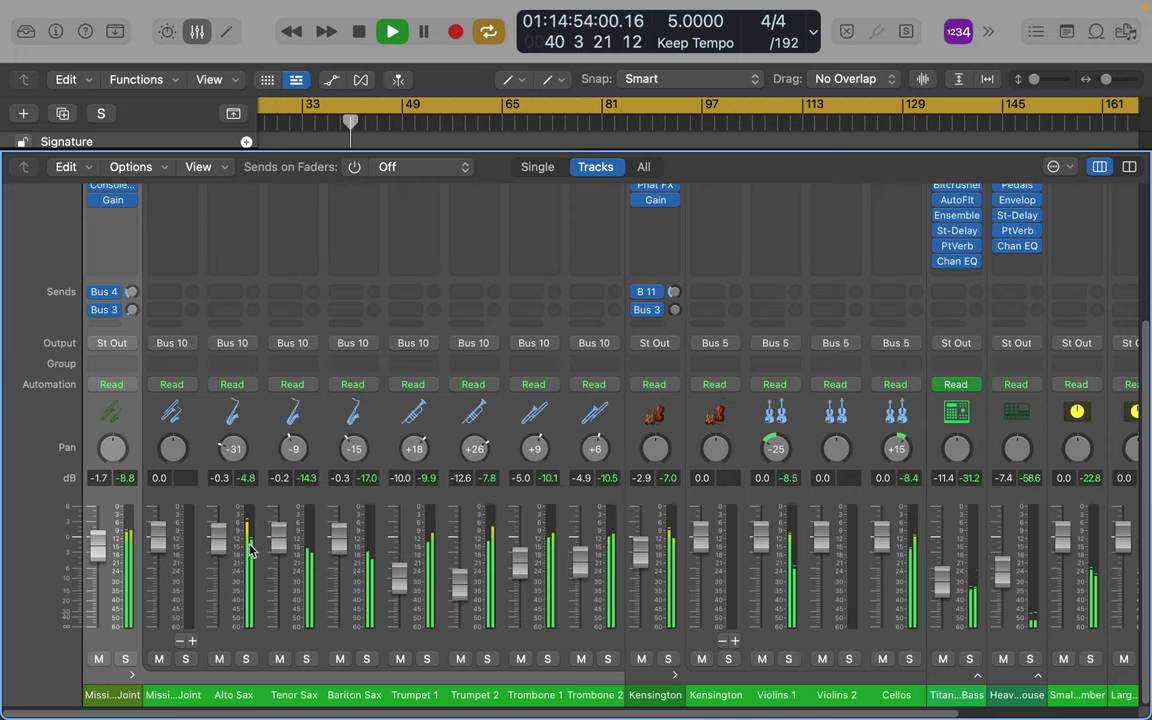
left_click_drag(222, 549, 222, 580)
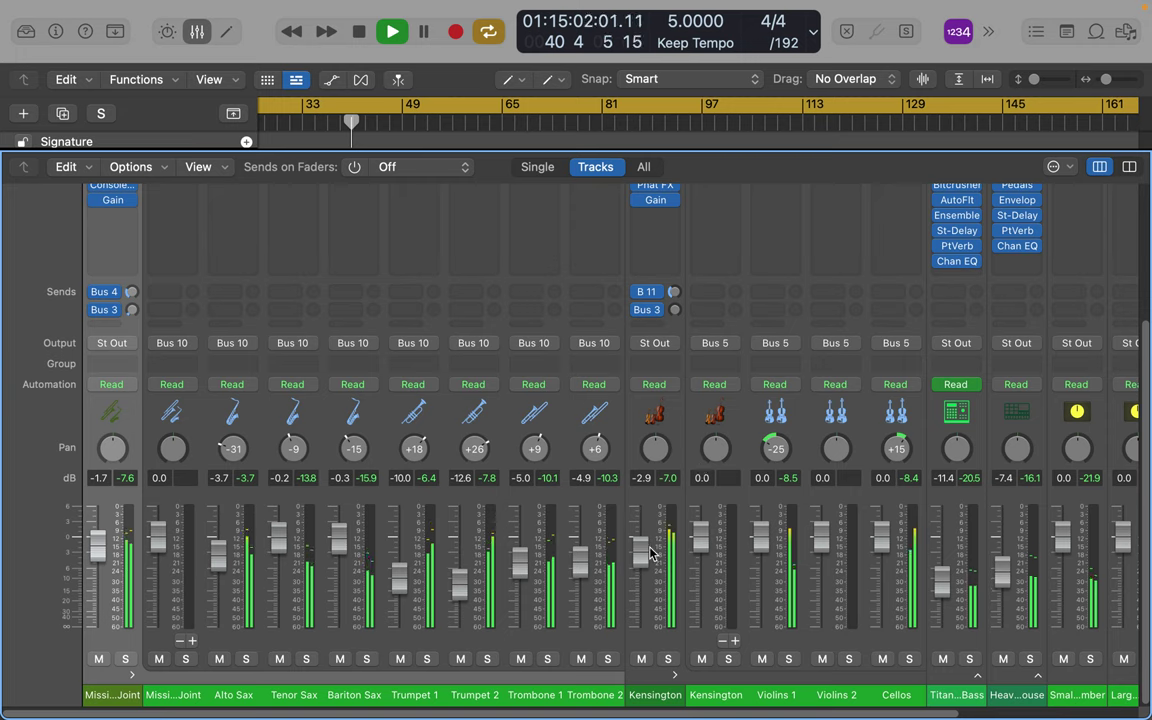
Set the Kensington stack's volume to -5.7 dB and the Titans of Bass volume to -6.0 dB.
left_click_drag(643, 557, 647, 581)
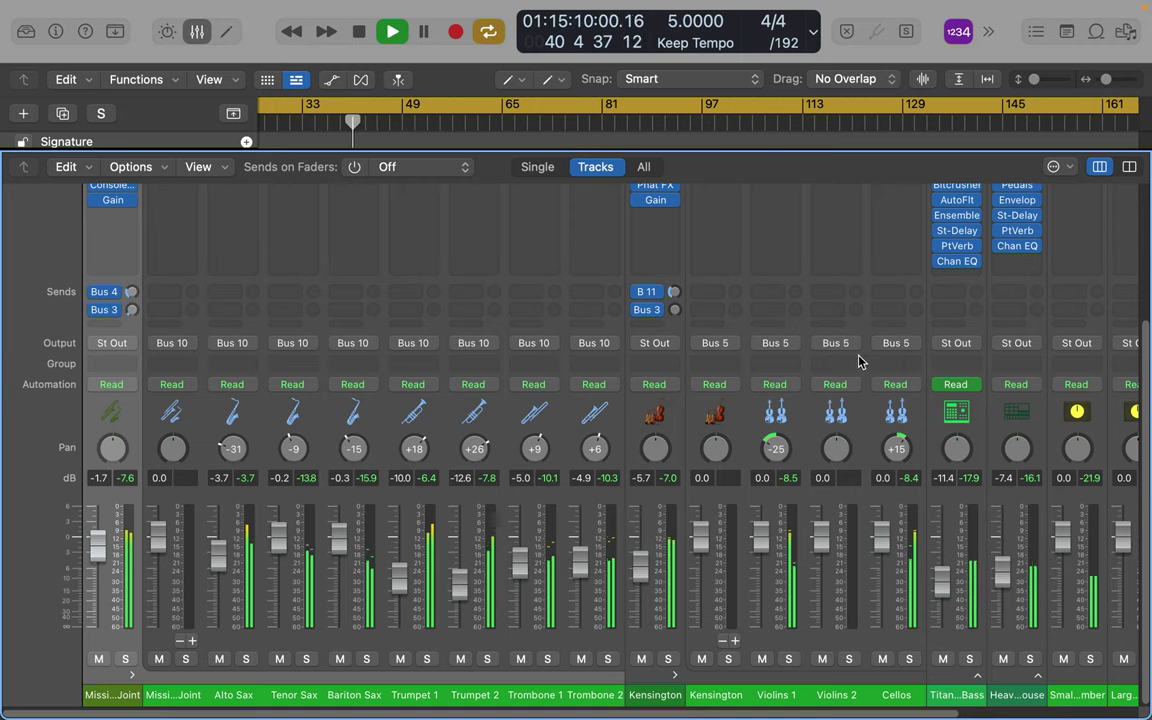
scroll(895, 515, "right", 5)
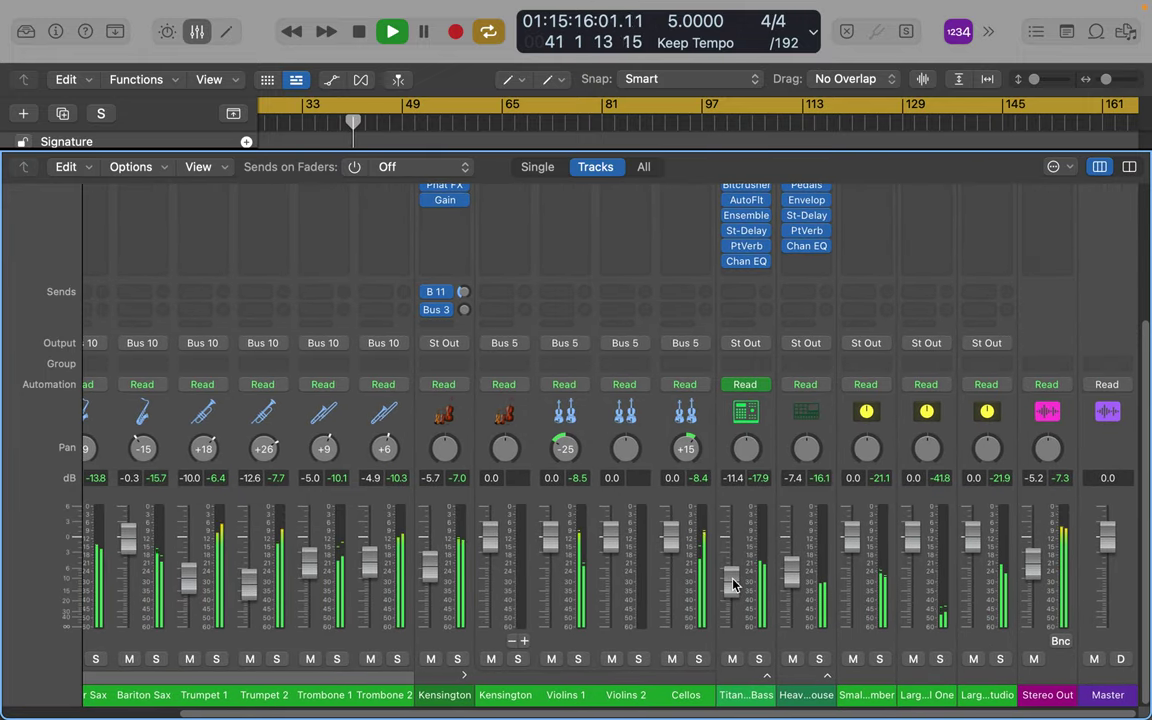
left_click_drag(733, 577, 735, 550)
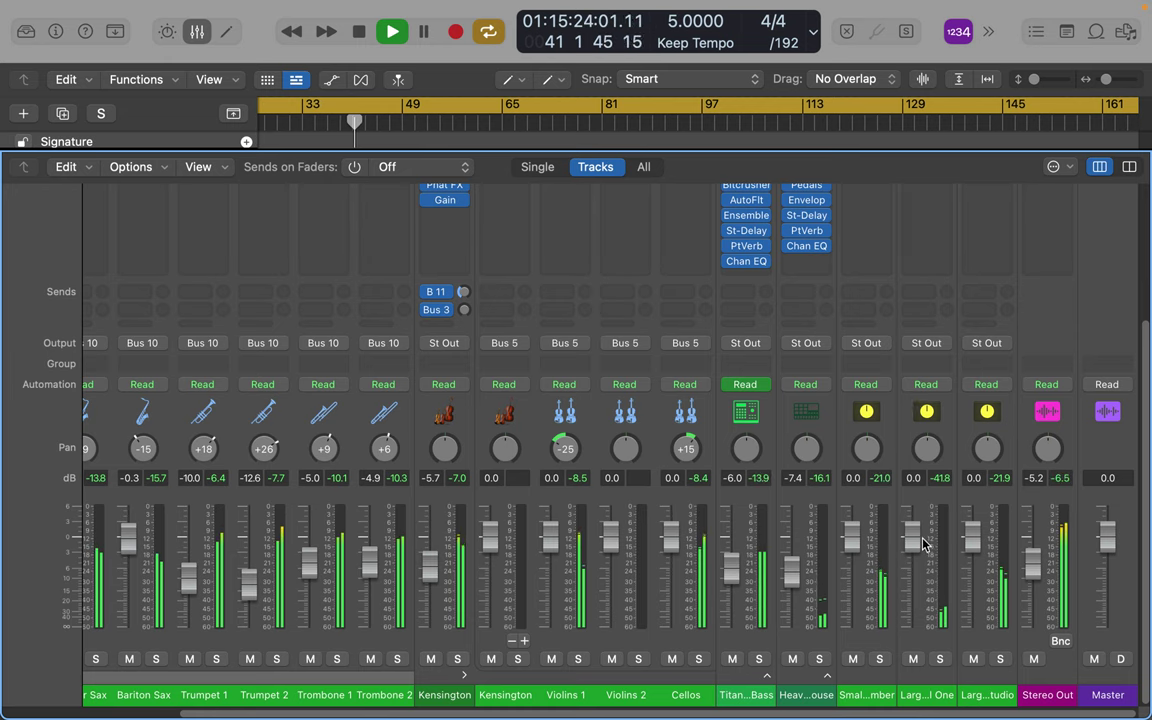
Check the bus routing, raise the Mississippi Joint stack's Bus 3 and Bus 4 sends and Kensington's Bus 3 send, and close the Mixer.
scroll(933, 306, "up", 5)
scroll(935, 310, "up", 1)
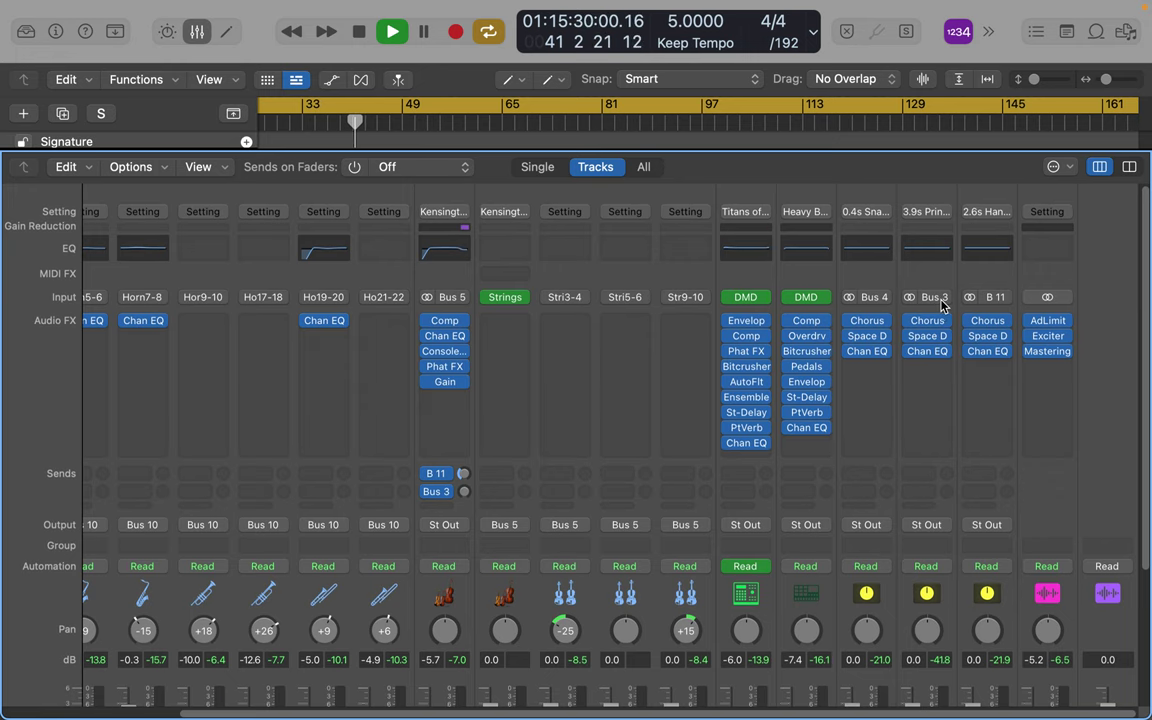
scroll(440, 510, "left", 5)
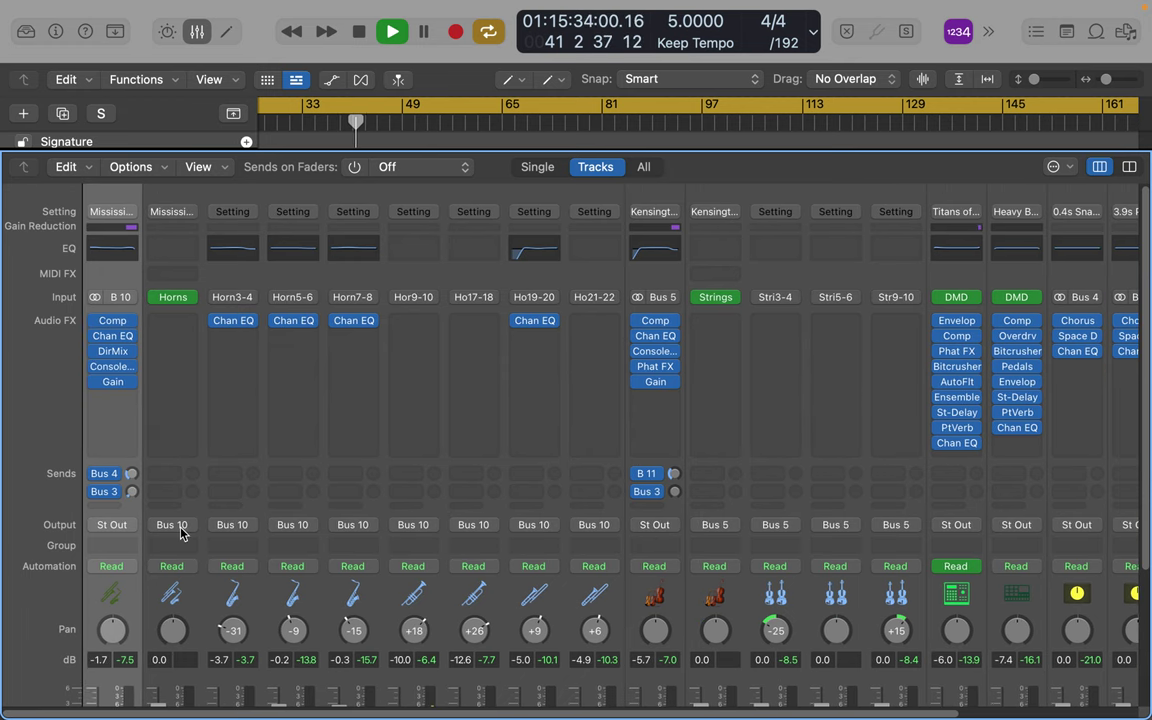
scroll(790, 400, "right", 5)
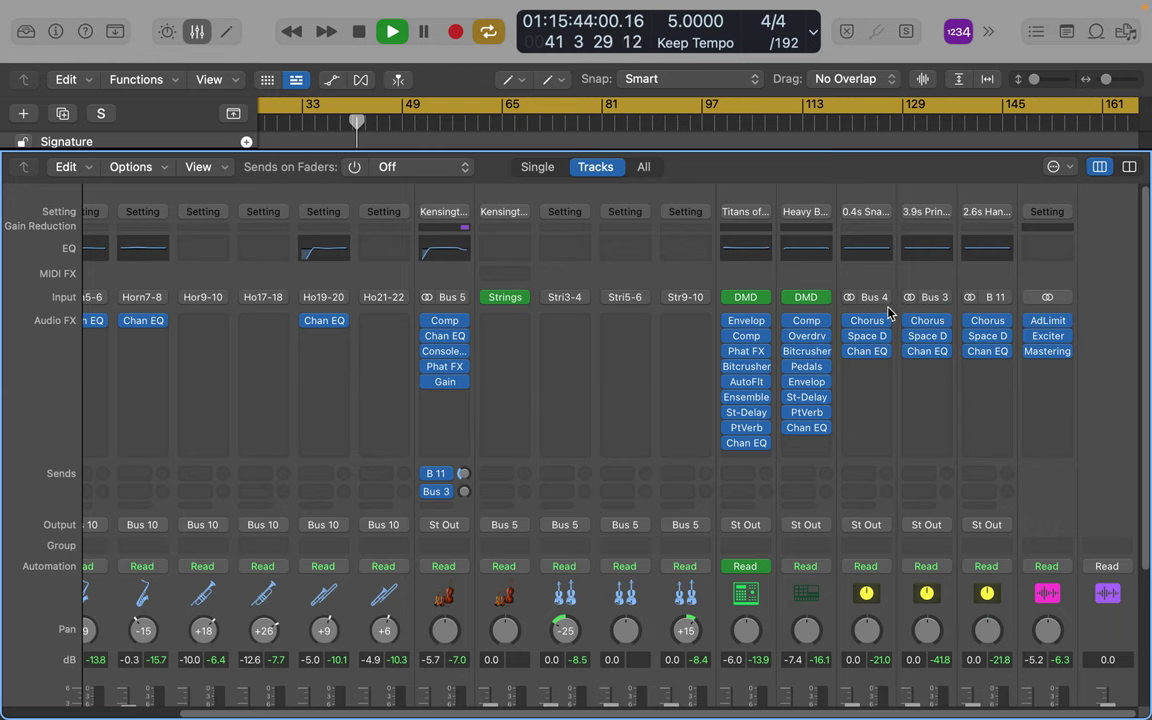
scroll(754, 457, "left", 5)
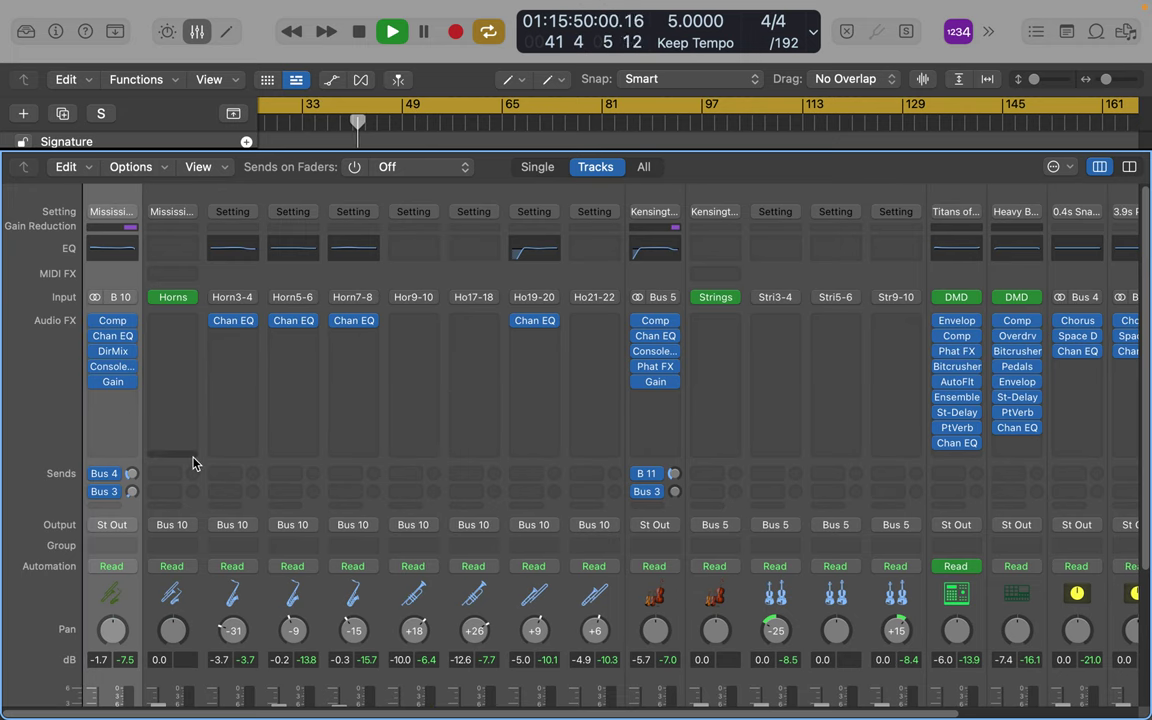
left_click_drag(135, 494, 137, 483)
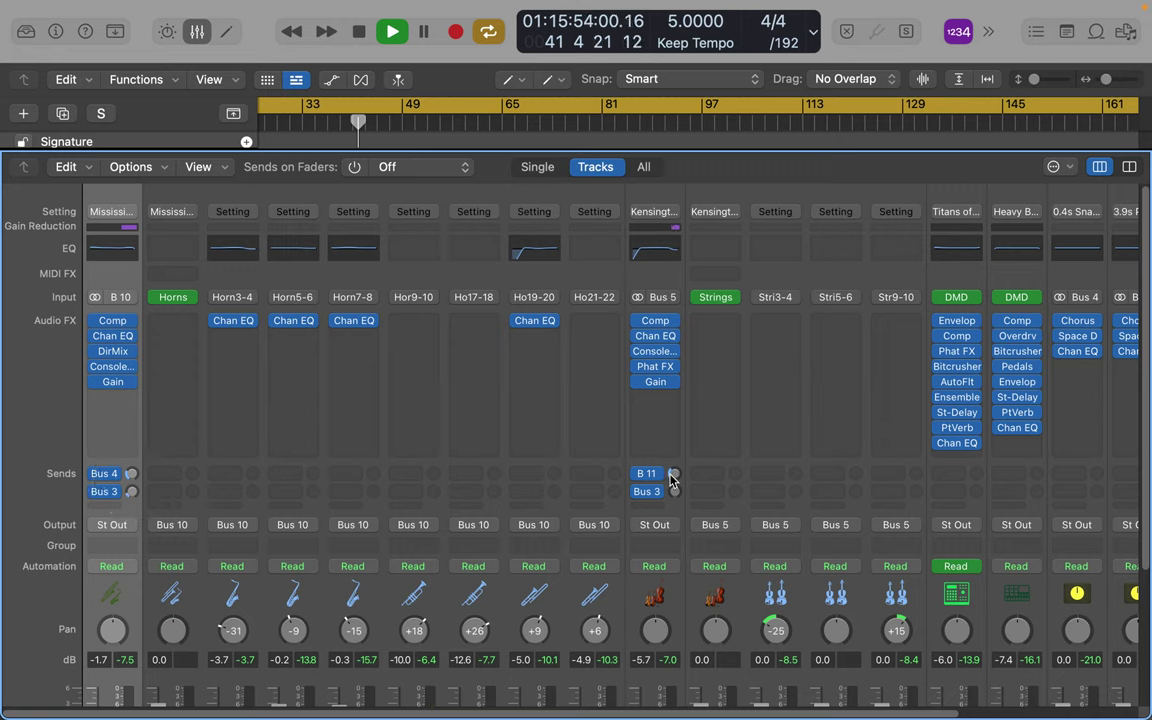
left_click_drag(676, 496, 680, 461)
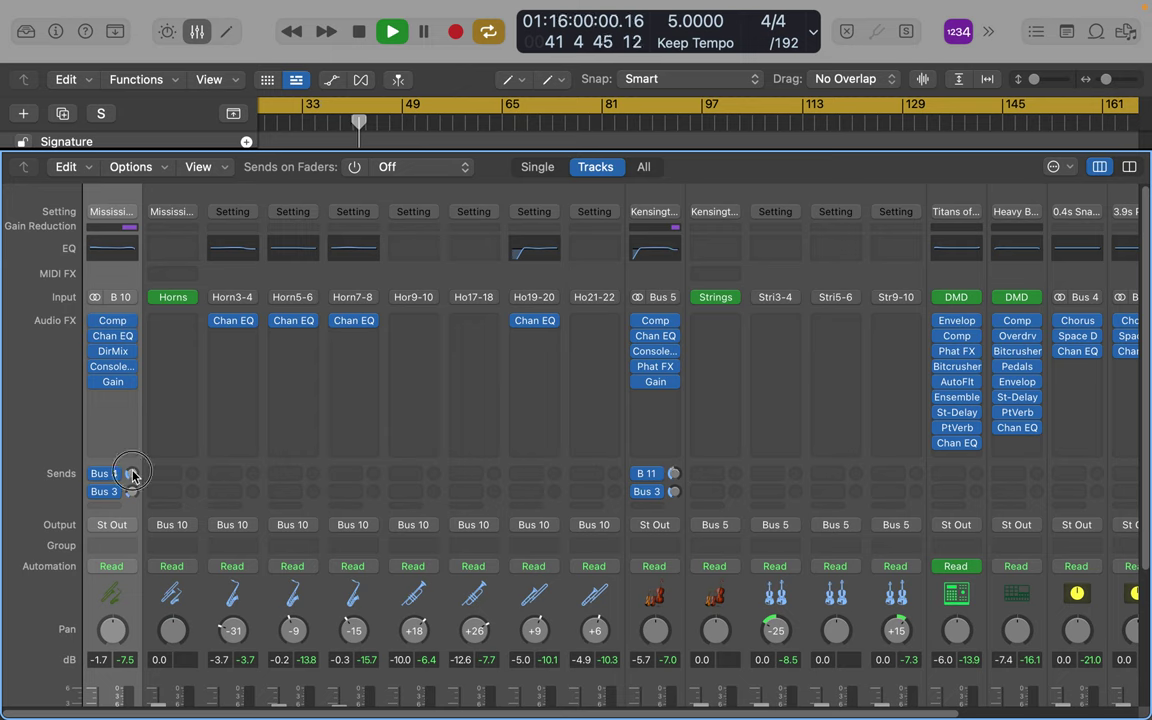
left_click_drag(133, 473, 133, 460)
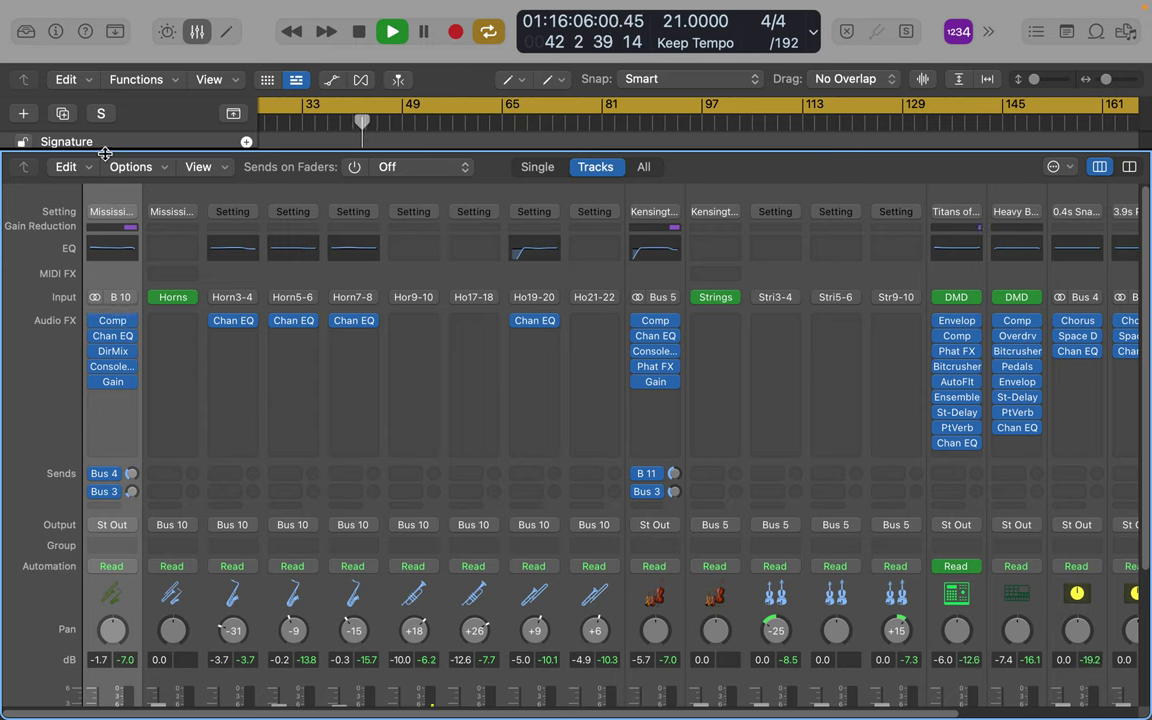
left_click(196, 33)
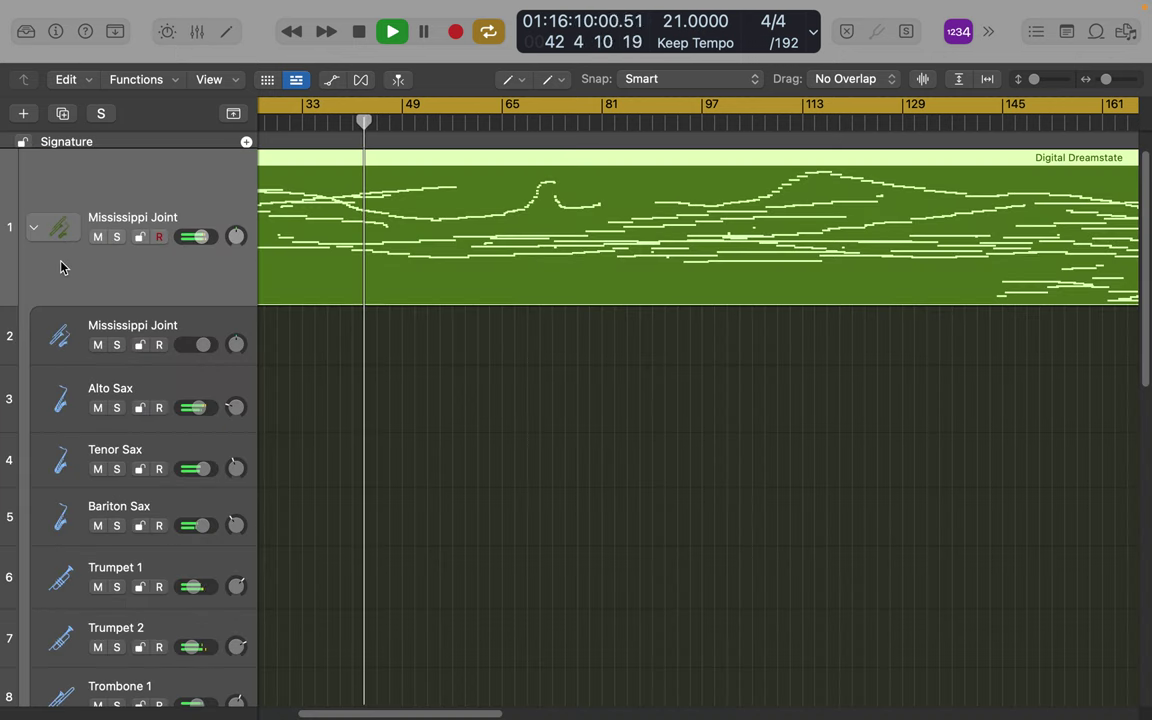
Expand the Titans of Bass and Heavy Bass House drum stacks to show their individual tracks.
scroll(60, 267, "down", 5)
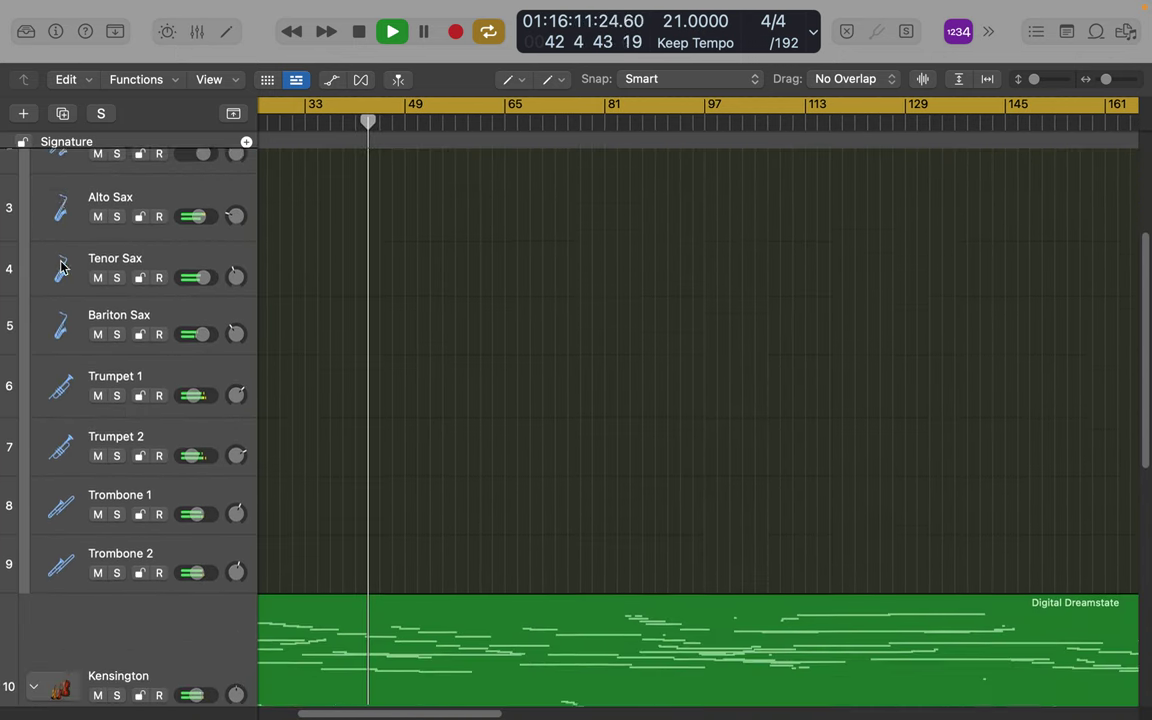
scroll(60, 267, "down", 6)
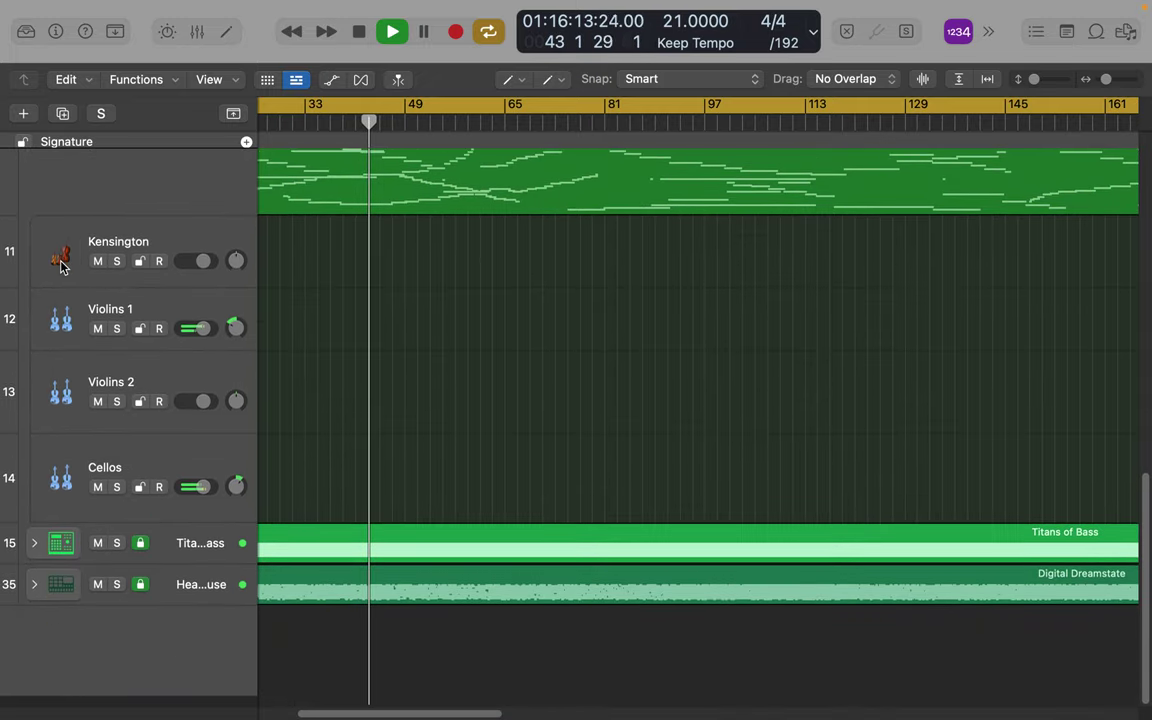
scroll(61, 267, "left", 1)
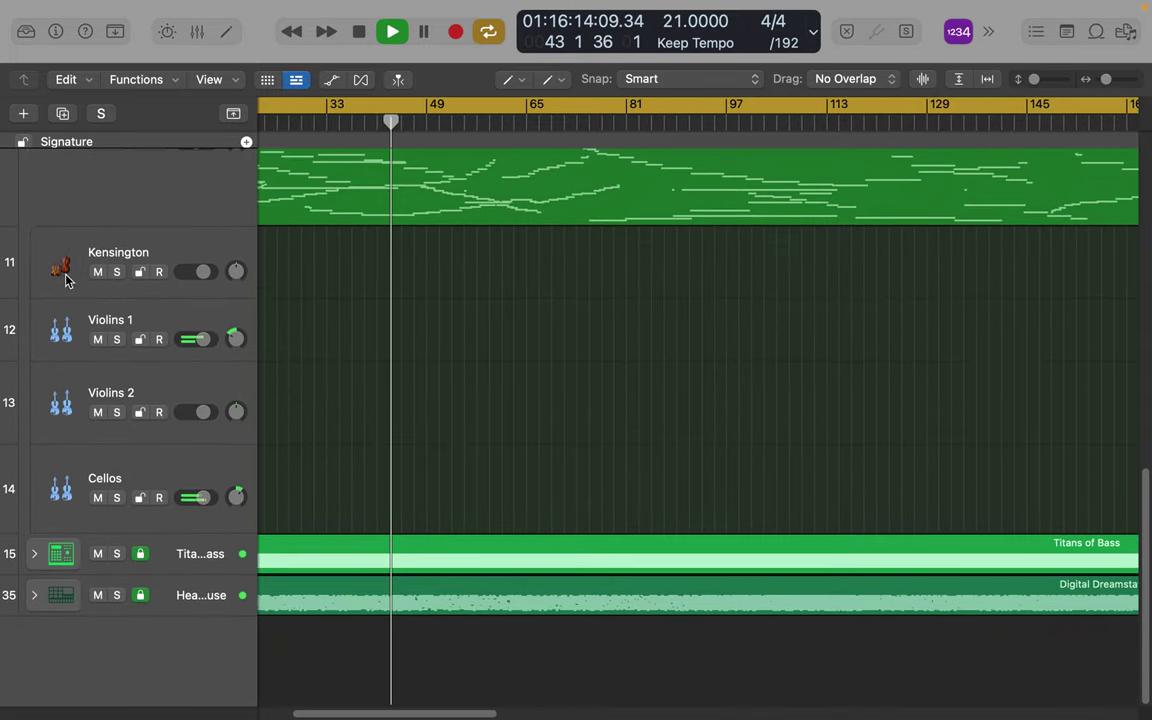
left_click(35, 554)
scroll(37, 558, "down", 5)
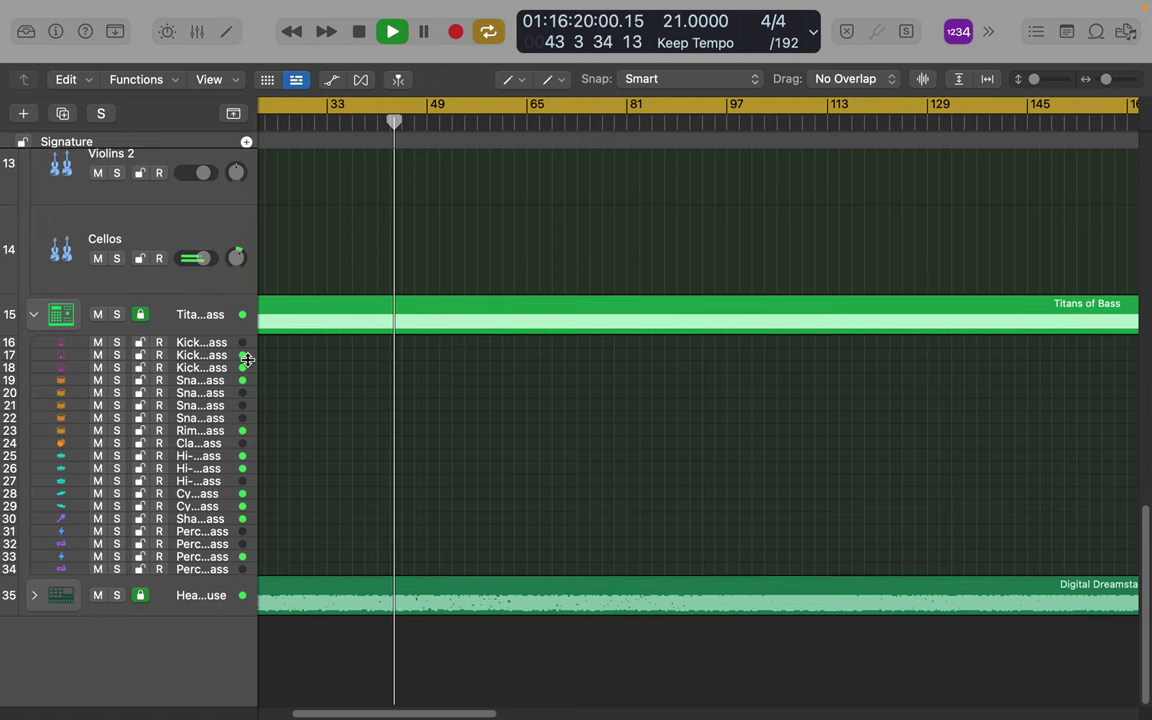
left_click(34, 596)
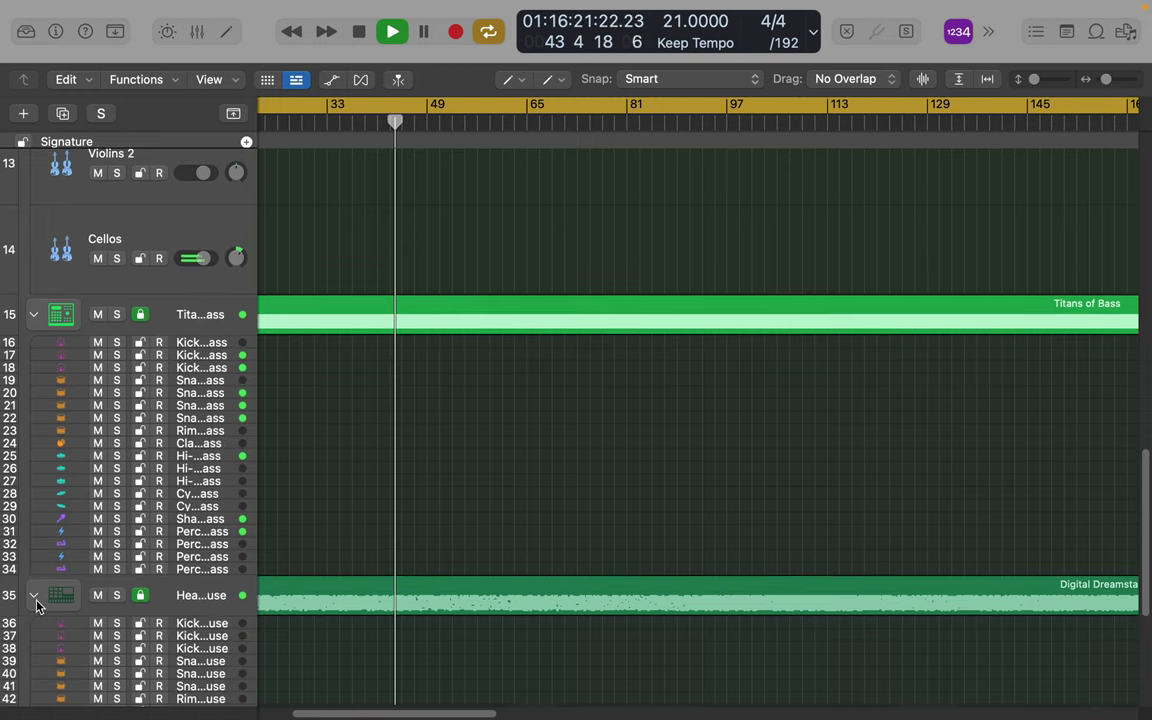
Enlarge the track rows of Kick 1, Kick 2, Kick 3 and Snare 1 in the Heavy Bass House stack.
scroll(137, 630, "down", 5)
scroll(137, 630, "down", 3)
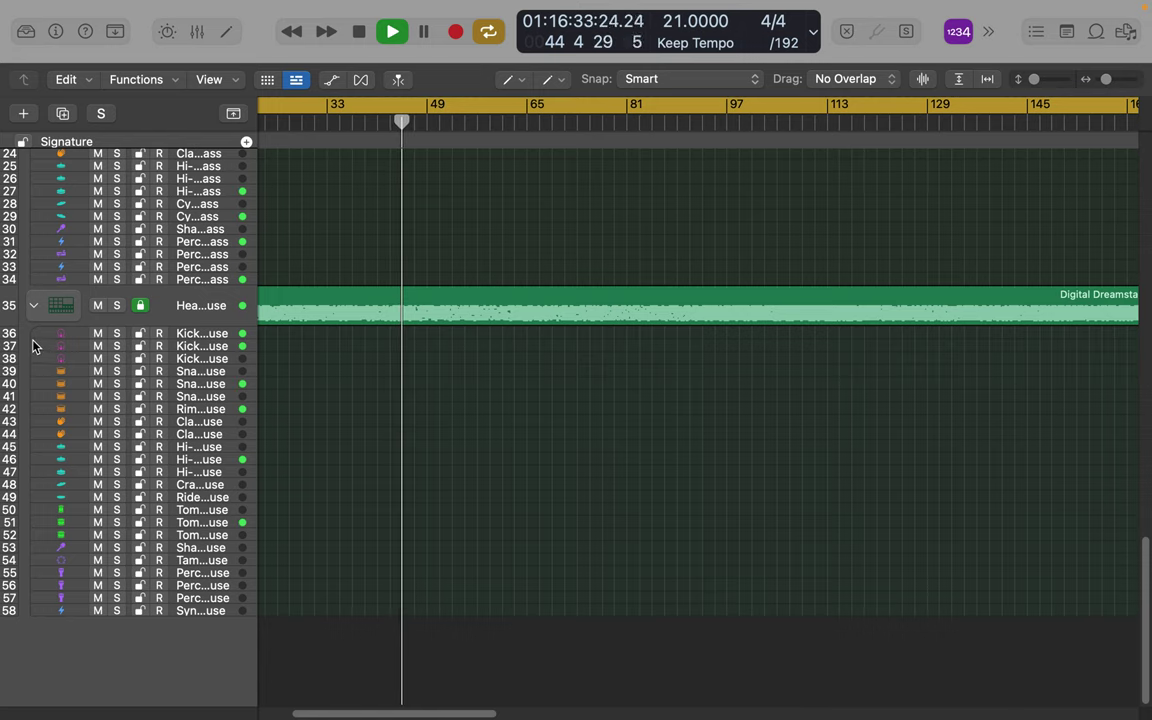
left_click_drag(39, 341, 46, 443)
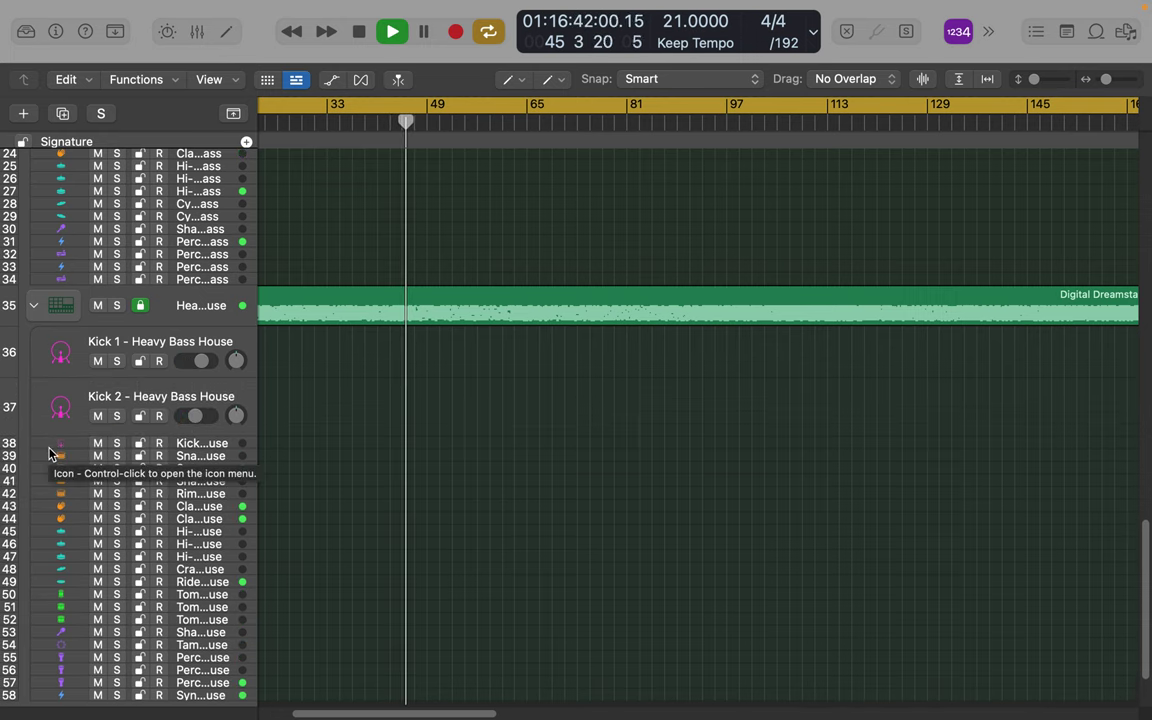
left_click_drag(47, 448, 46, 537)
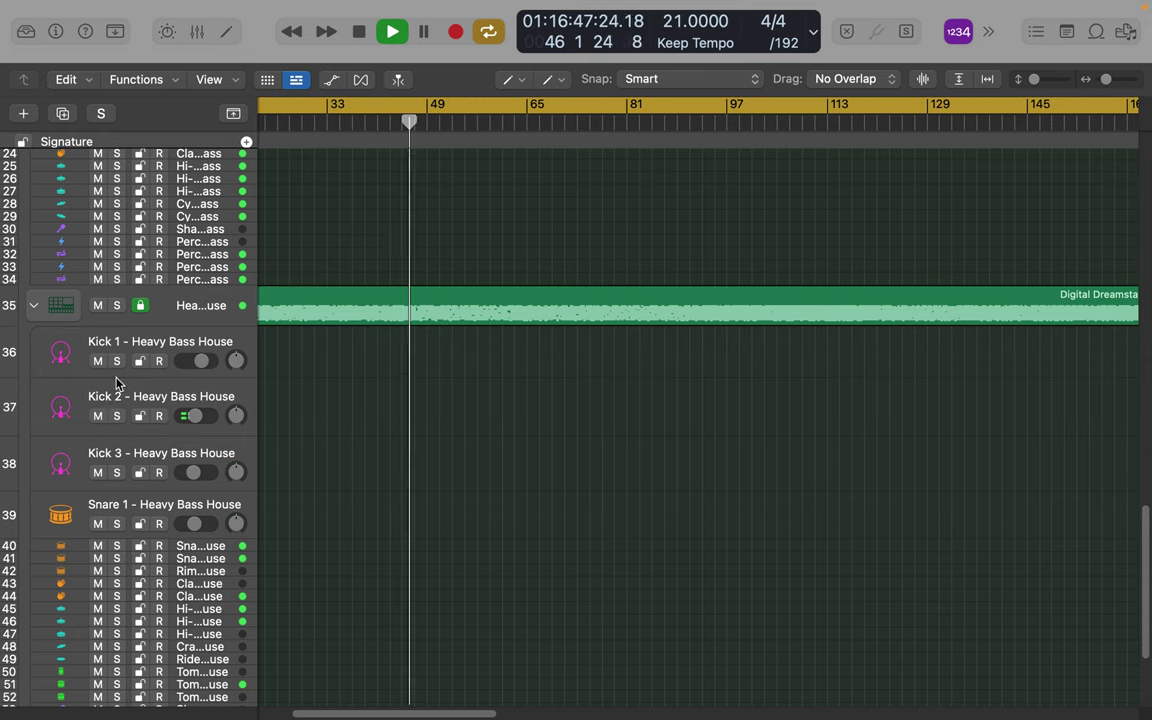
Open the Mixer and set Alto Sax to -6.8 dB, Trumpet 1 to -8.8 dB and Bariton Sax to -1.9 dB.
left_click(198, 33)
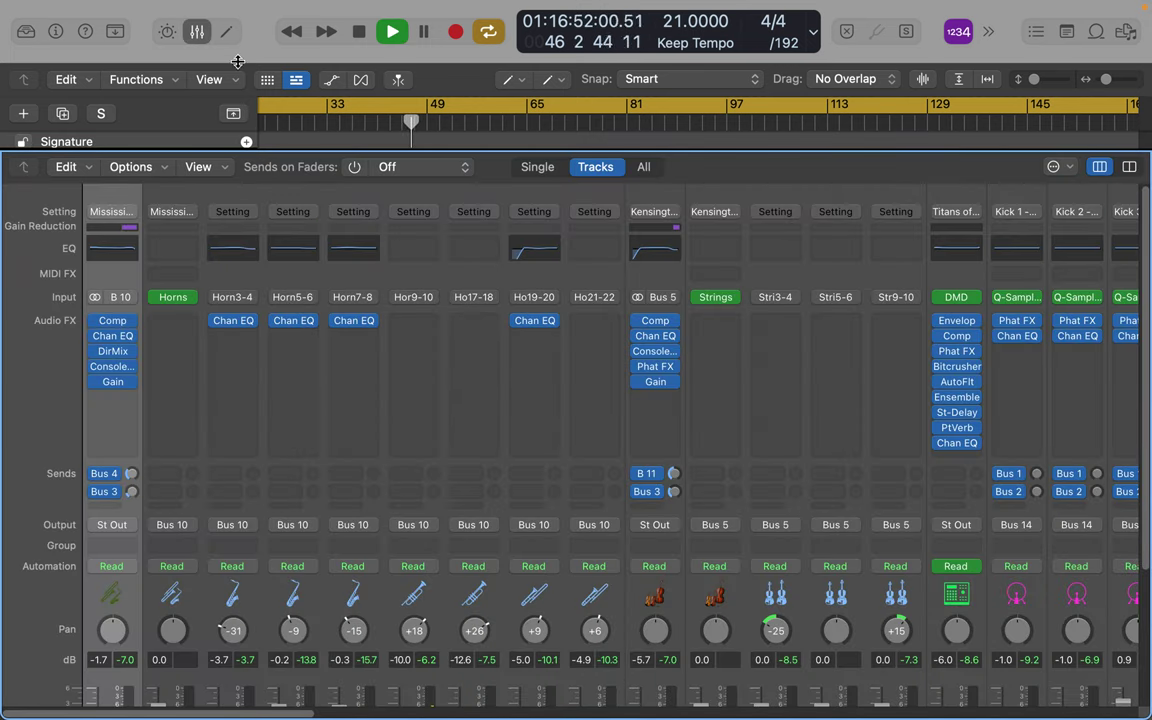
scroll(548, 412, "down", 5)
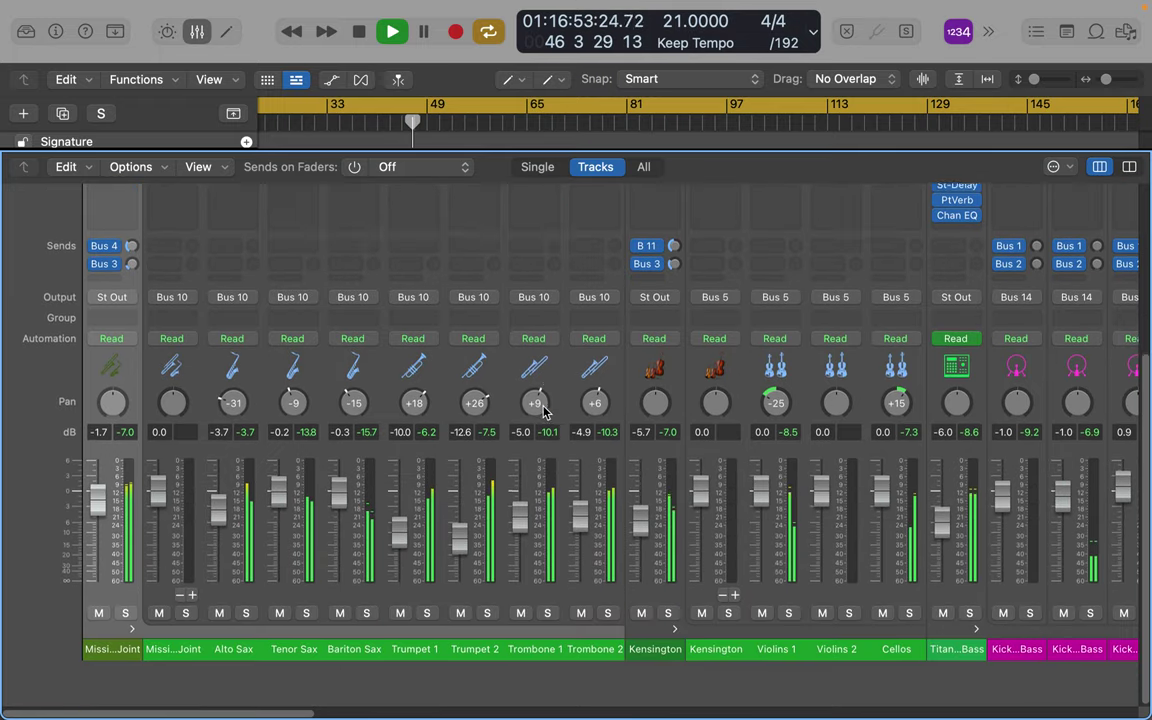
left_click_drag(221, 566, 221, 588)
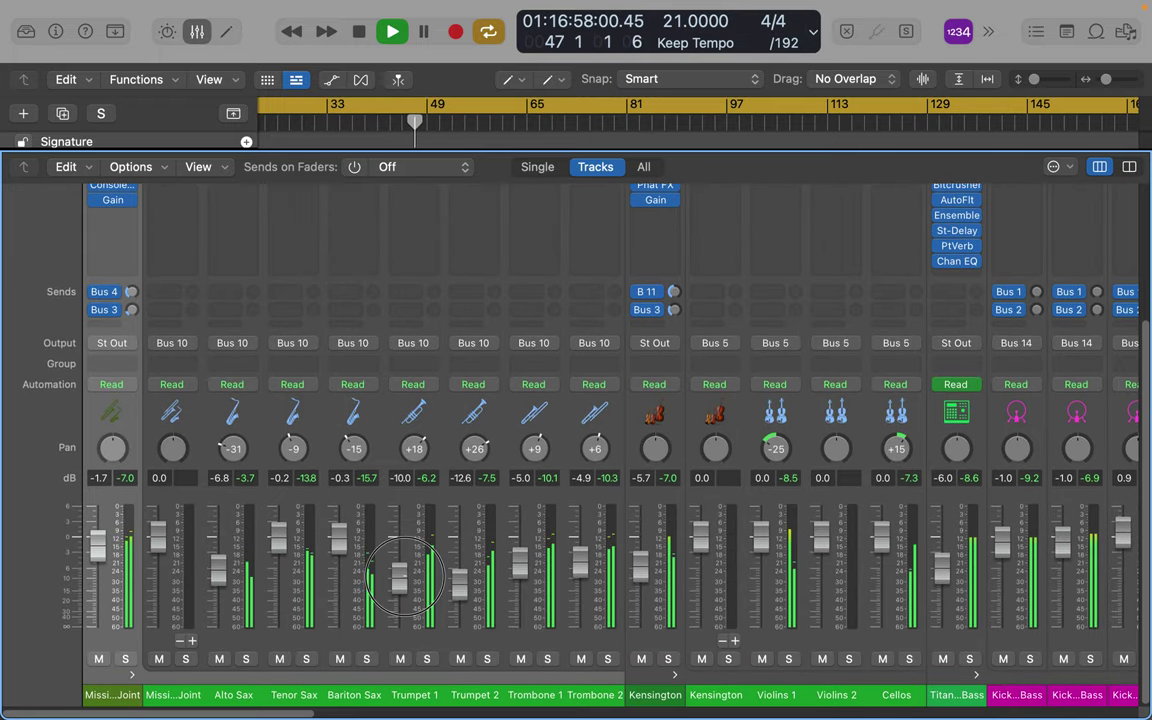
left_click_drag(405, 582, 405, 586)
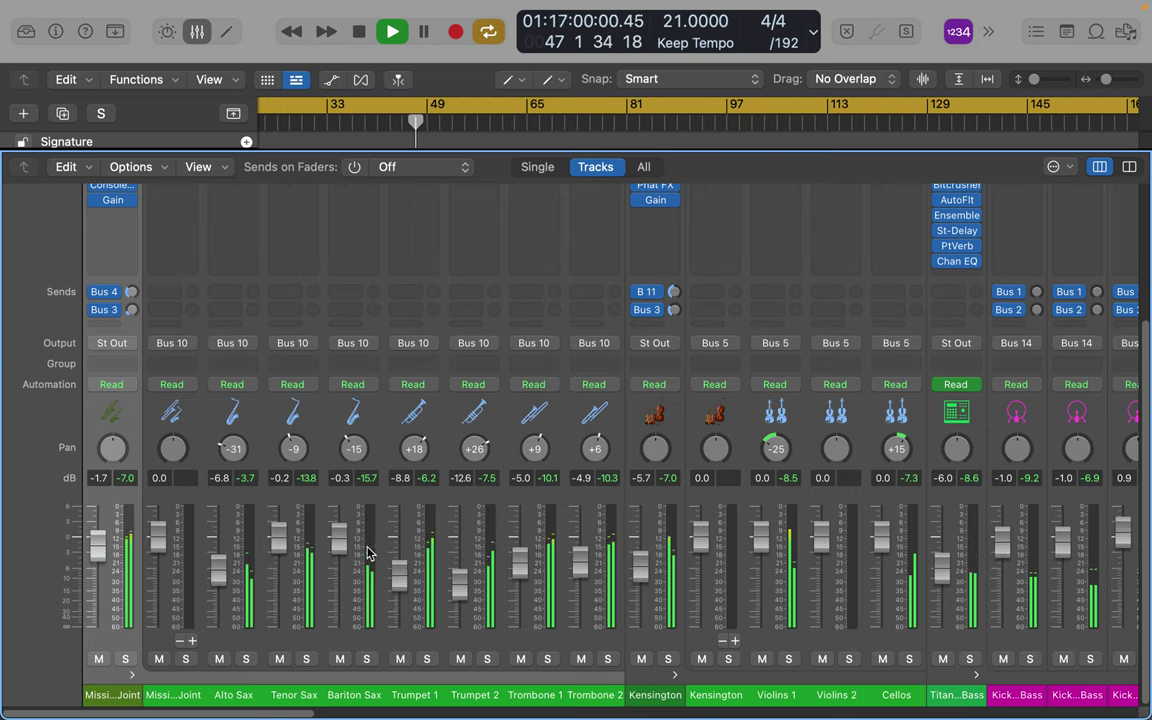
left_click_drag(341, 548, 343, 570)
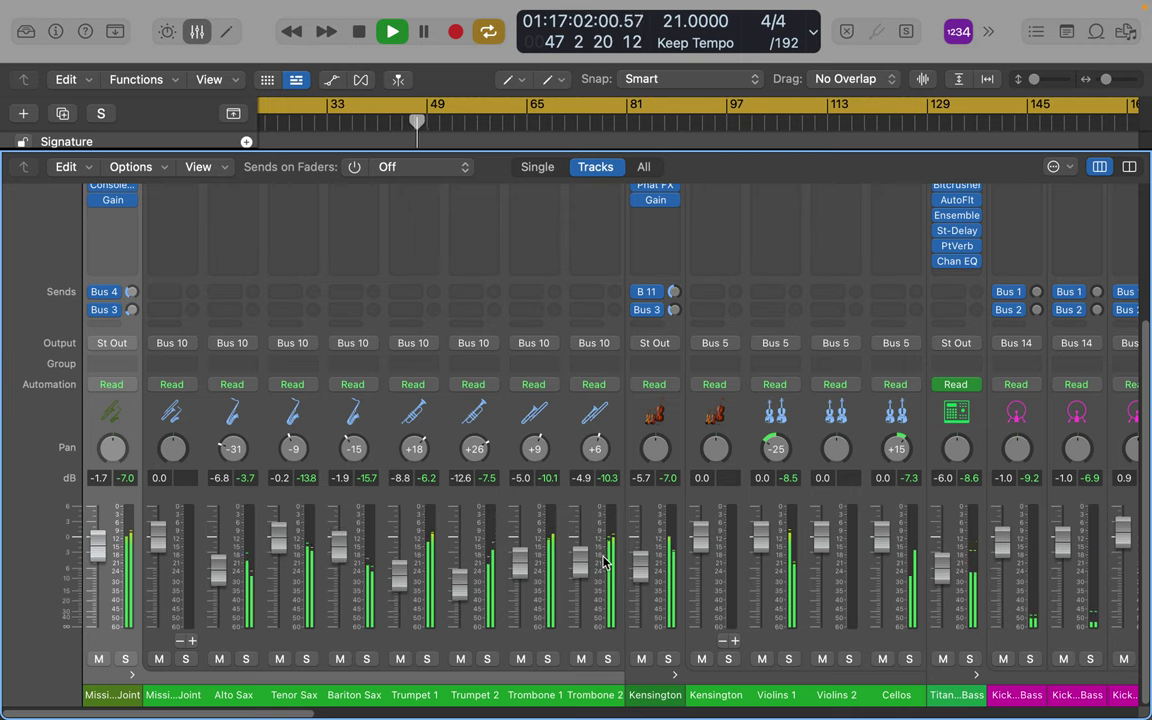
Set Trombone 2 to -5.8 dB, Trombone 1 to -5.2 dB, Violins 1 to -3.1 dB and Cellos to -2.8 dB.
left_click_drag(585, 570, 585, 577)
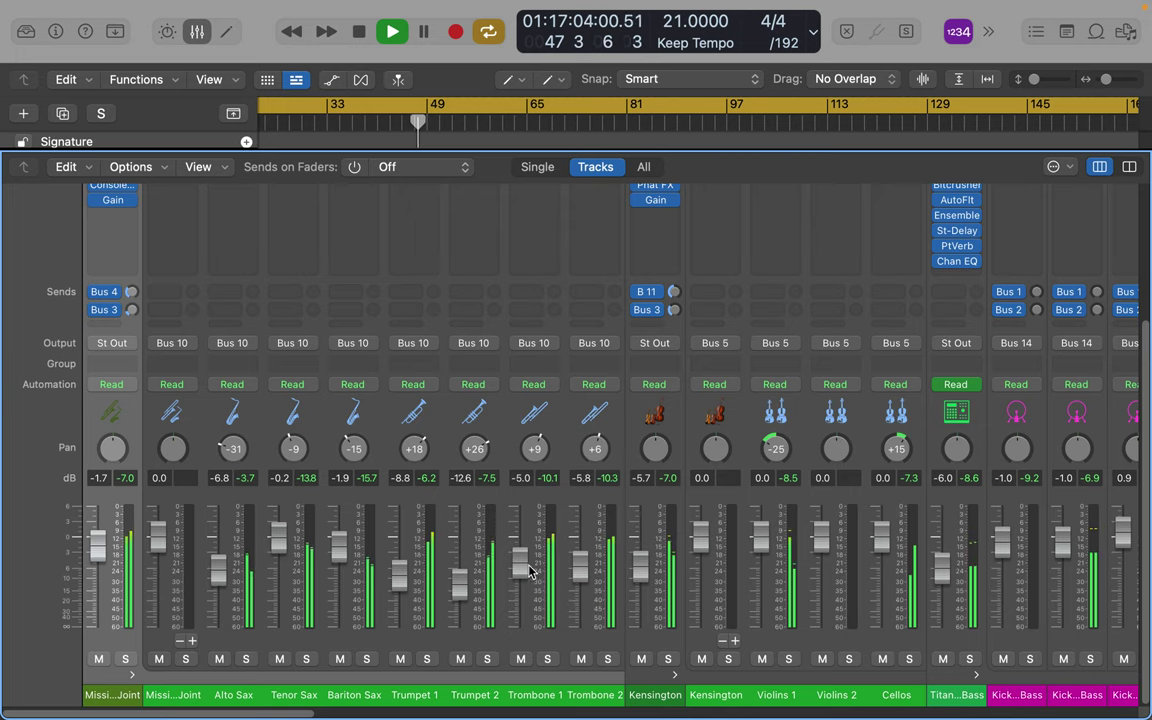
left_click(527, 569)
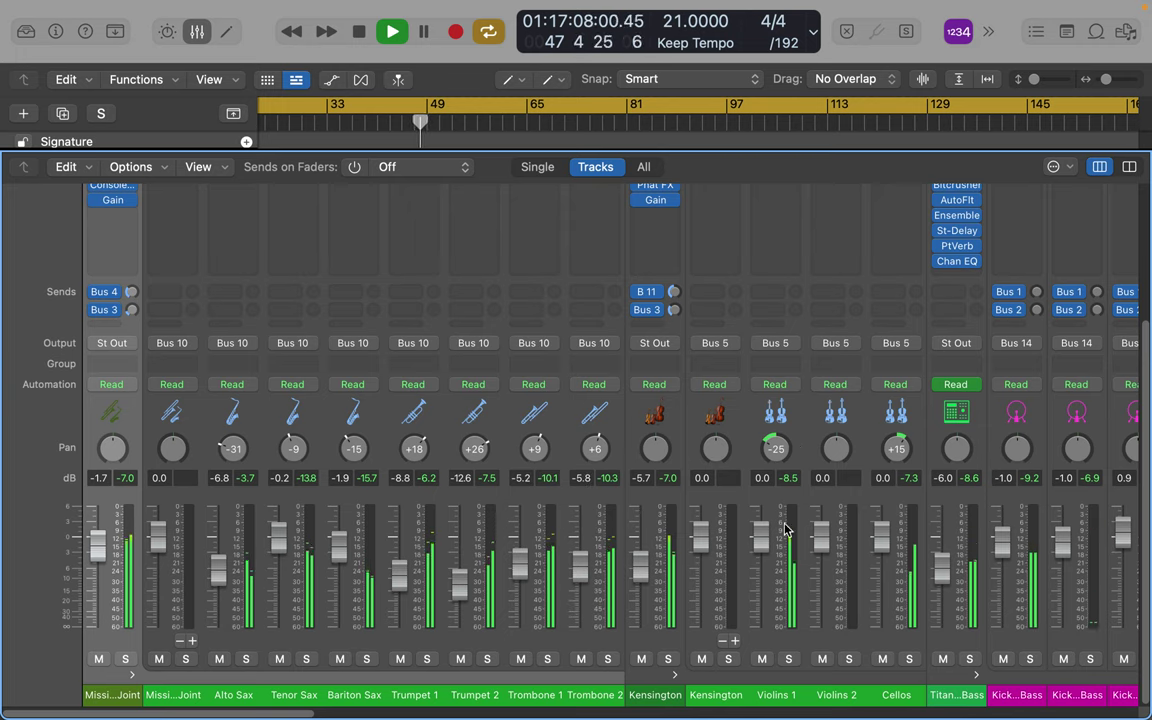
left_click_drag(760, 545, 760, 553)
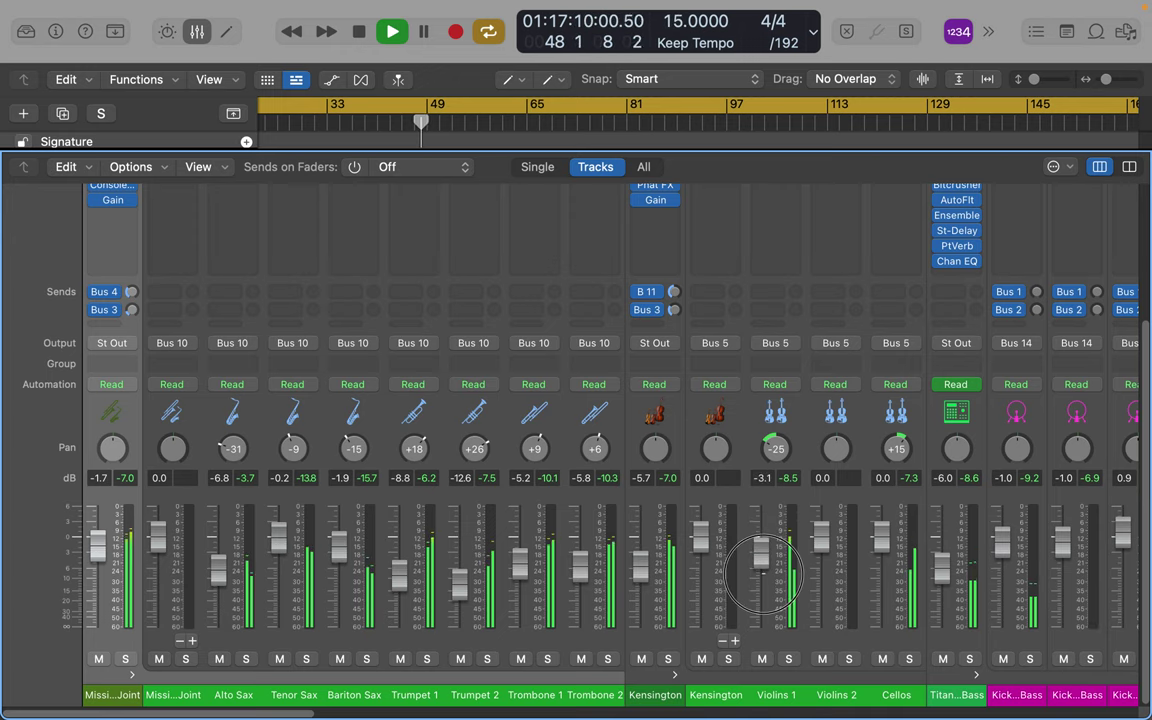
left_click_drag(880, 540, 882, 578)
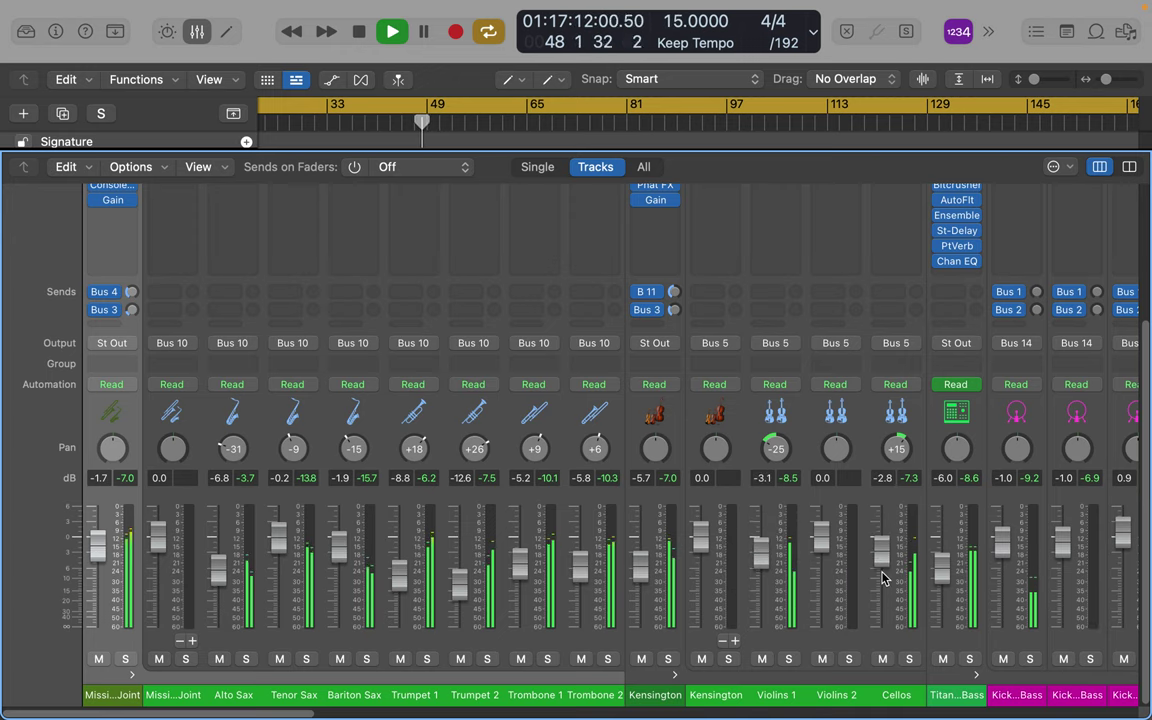
Raise the Bus 1 and Bus 2 sends of Titans of Bass Kick 3 and Kick 2, with Kick 2's Bus 1 at -26.5 dB.
scroll(882, 572, "right", 10)
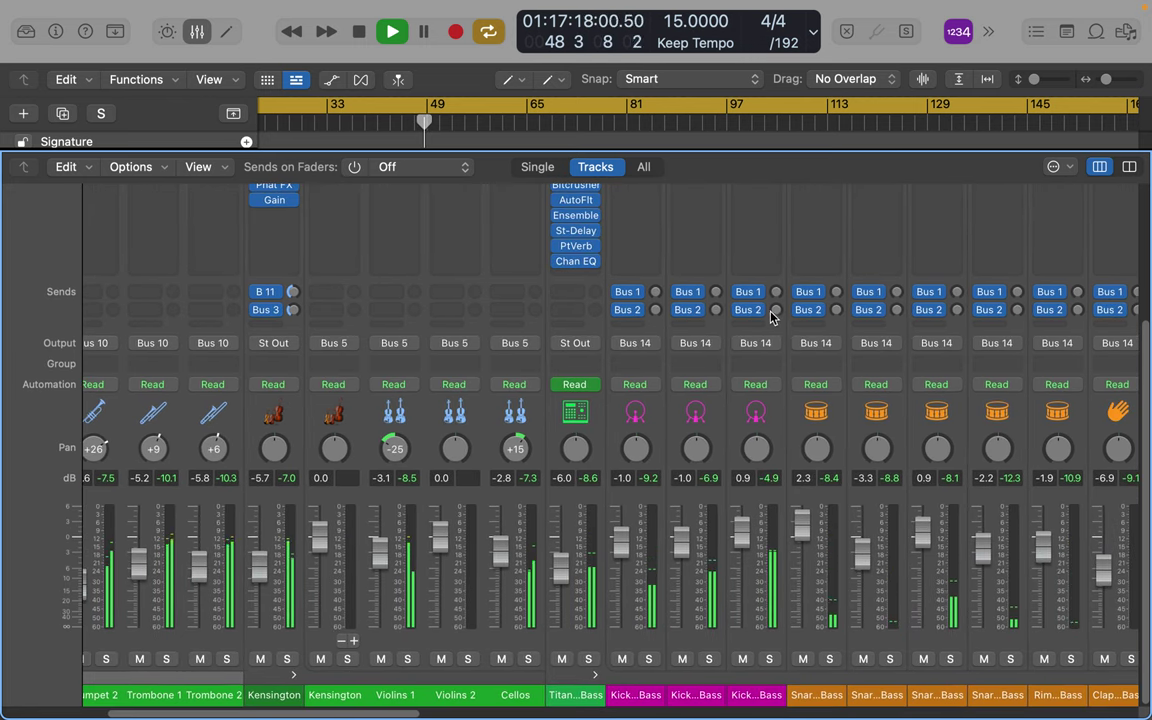
left_click_drag(777, 313, 774, 261)
left_click_drag(716, 294, 715, 268)
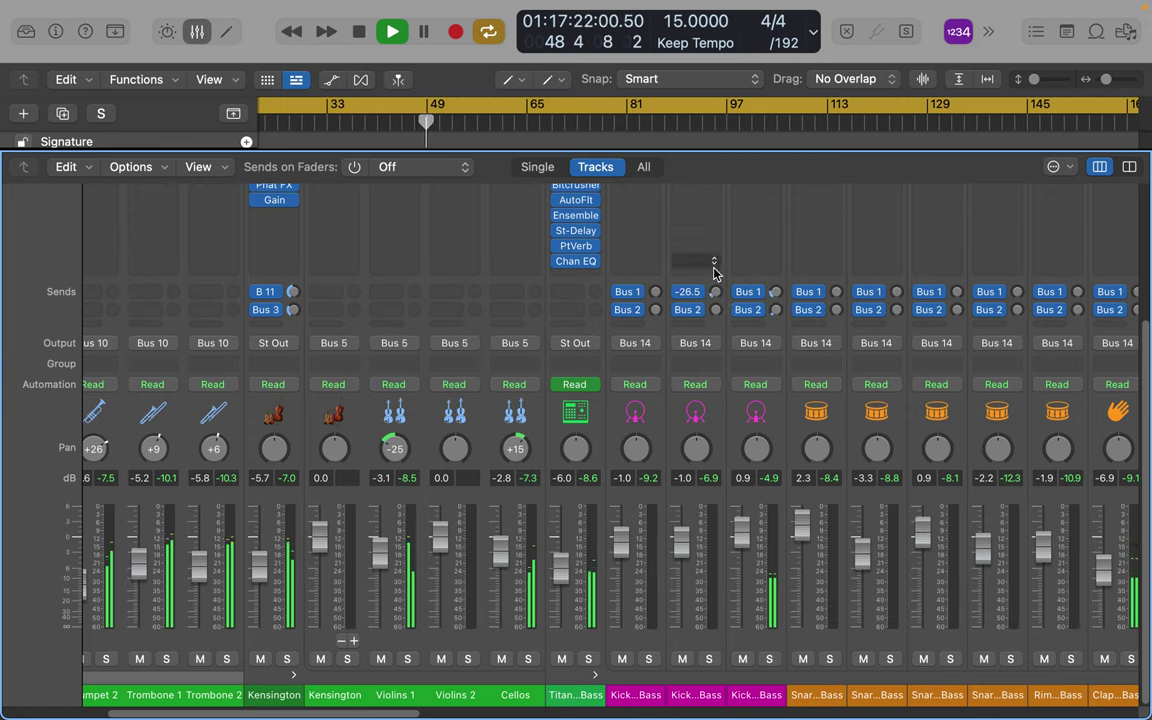
left_click_drag(717, 317, 719, 282)
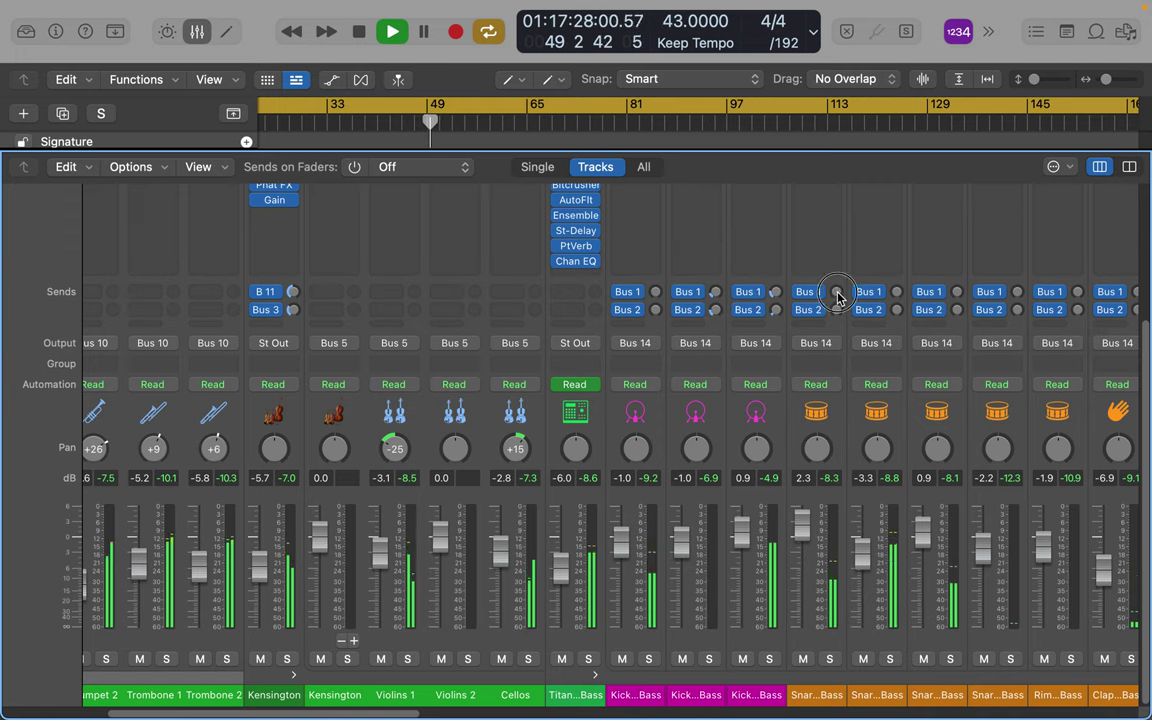
Raise the Bus 1 and Bus 2 sends of the four Titans of Bass snares and the rim, with the rim's Bus 2 at -24.3 dB.
left_click_drag(836, 292, 840, 320)
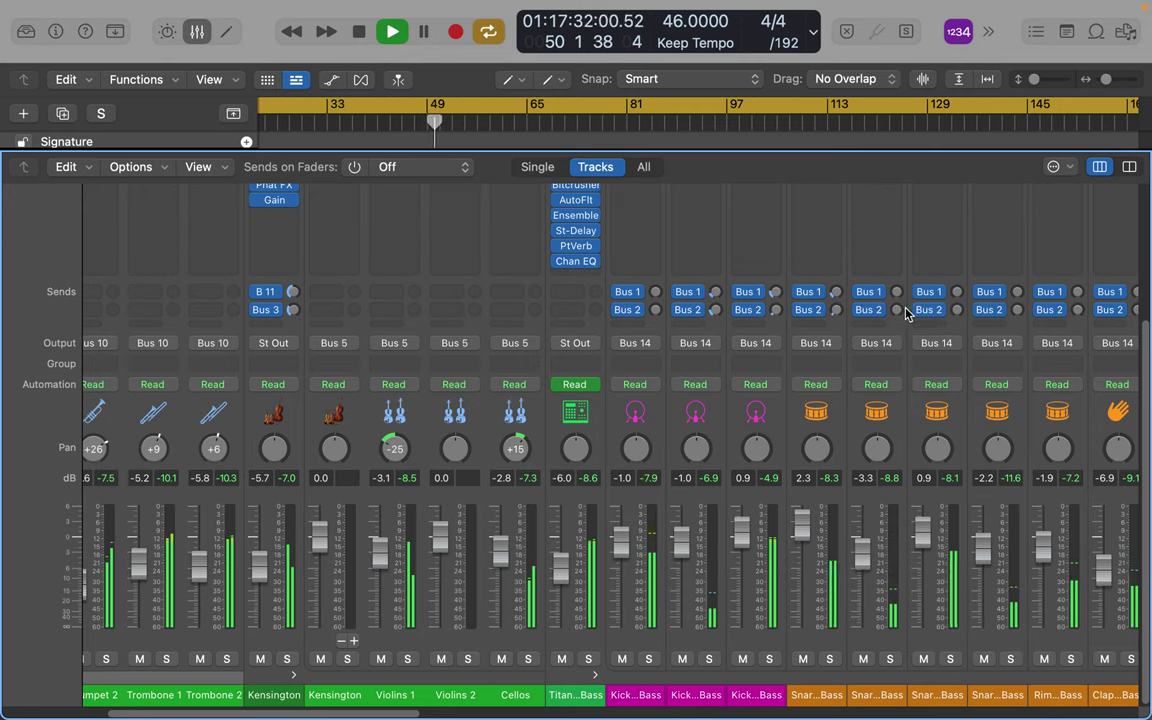
left_click_drag(900, 314, 892, 238)
left_click_drag(960, 297, 1080, 300)
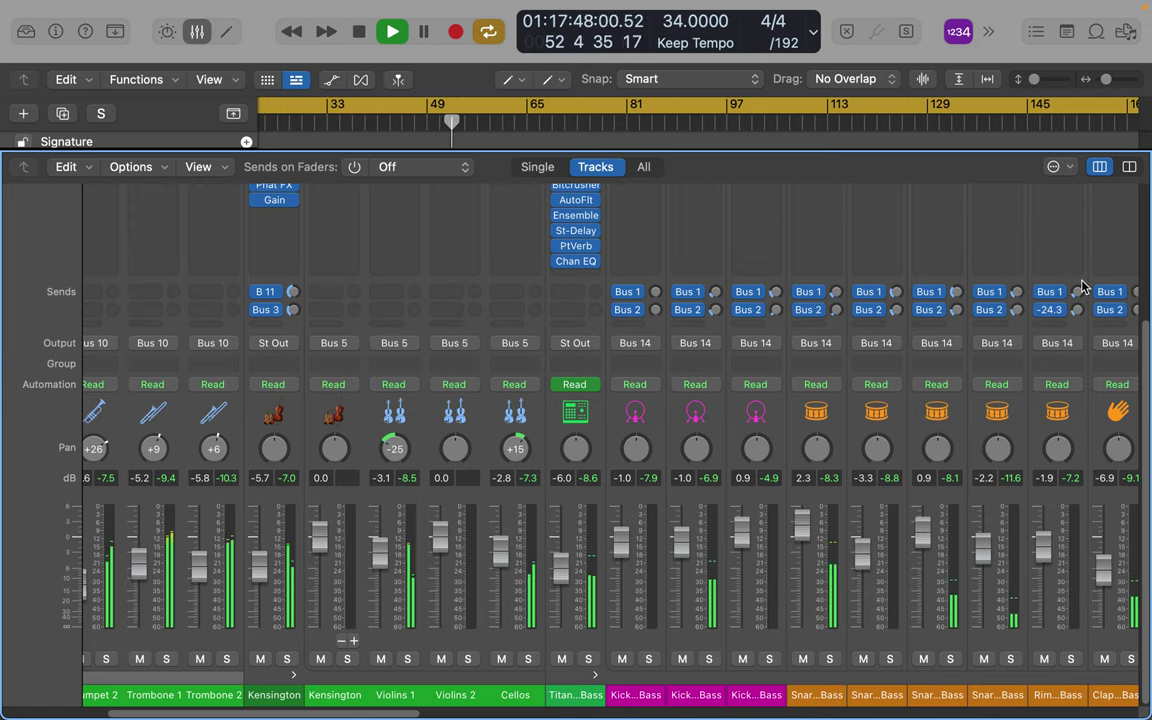
Set Perc 2's Bus 1 send to -15.7 dB, raise both clap and first two hi-hat sends, and set the third hi-hat's Bus 1 to -19.6 dB.
scroll(1133, 297, "right", 10)
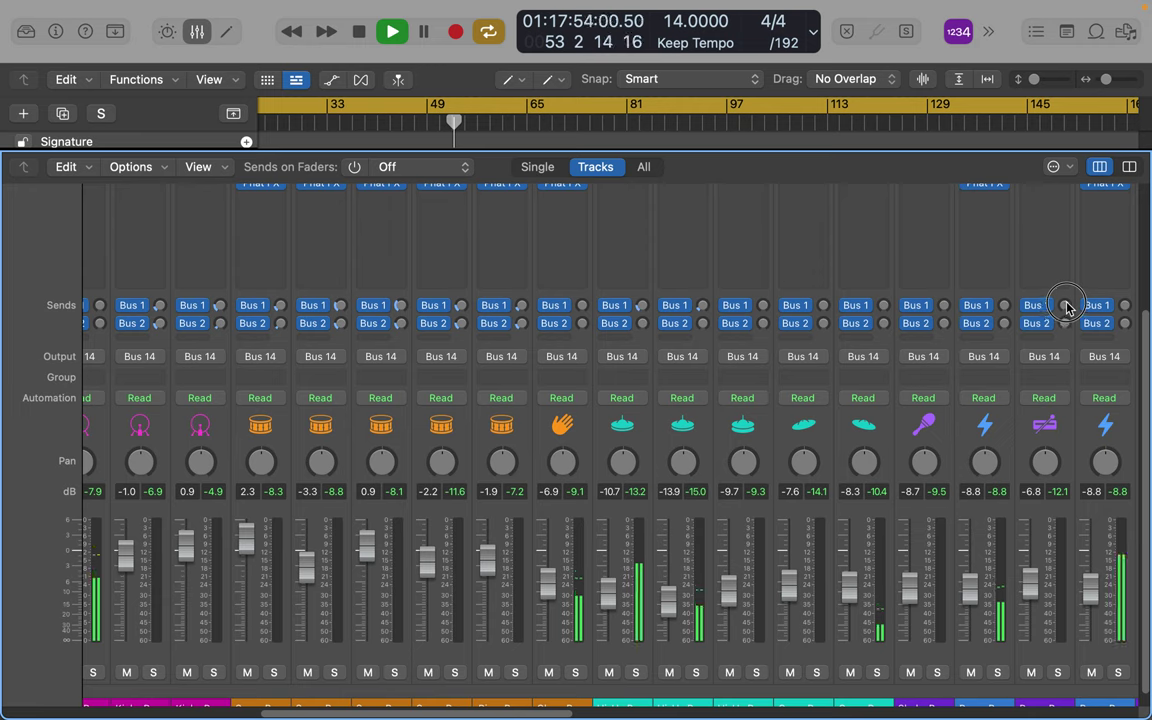
left_click_drag(1065, 306, 1065, 360)
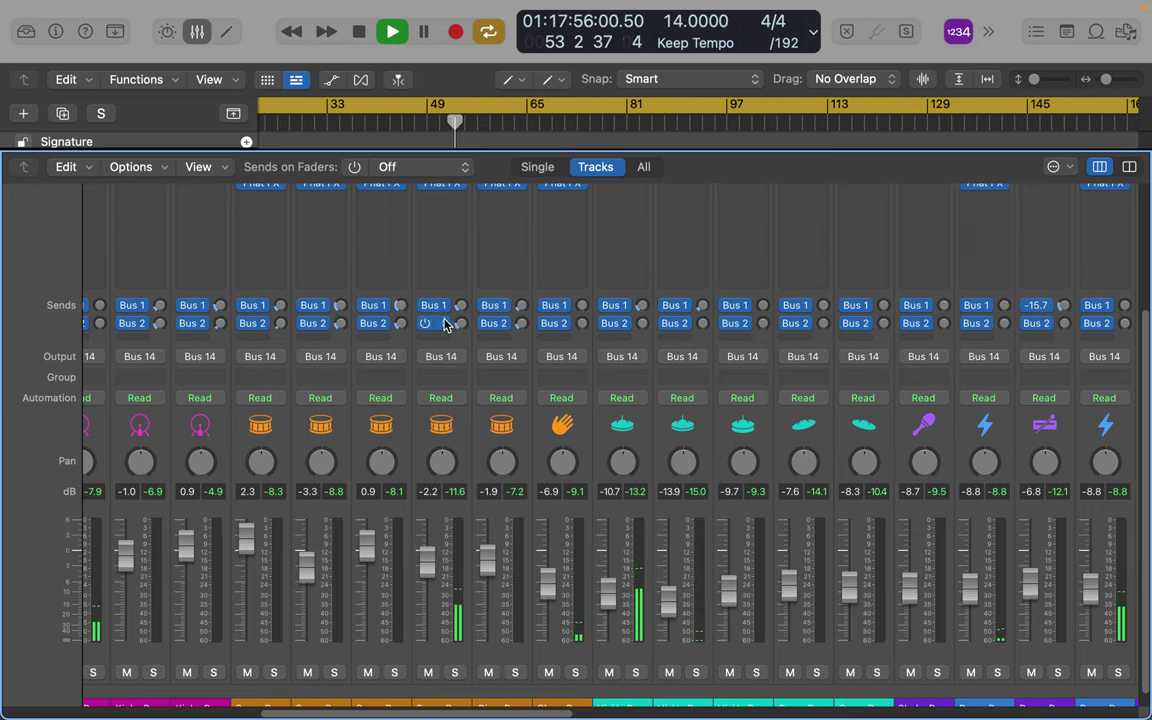
left_click_drag(580, 306, 715, 249)
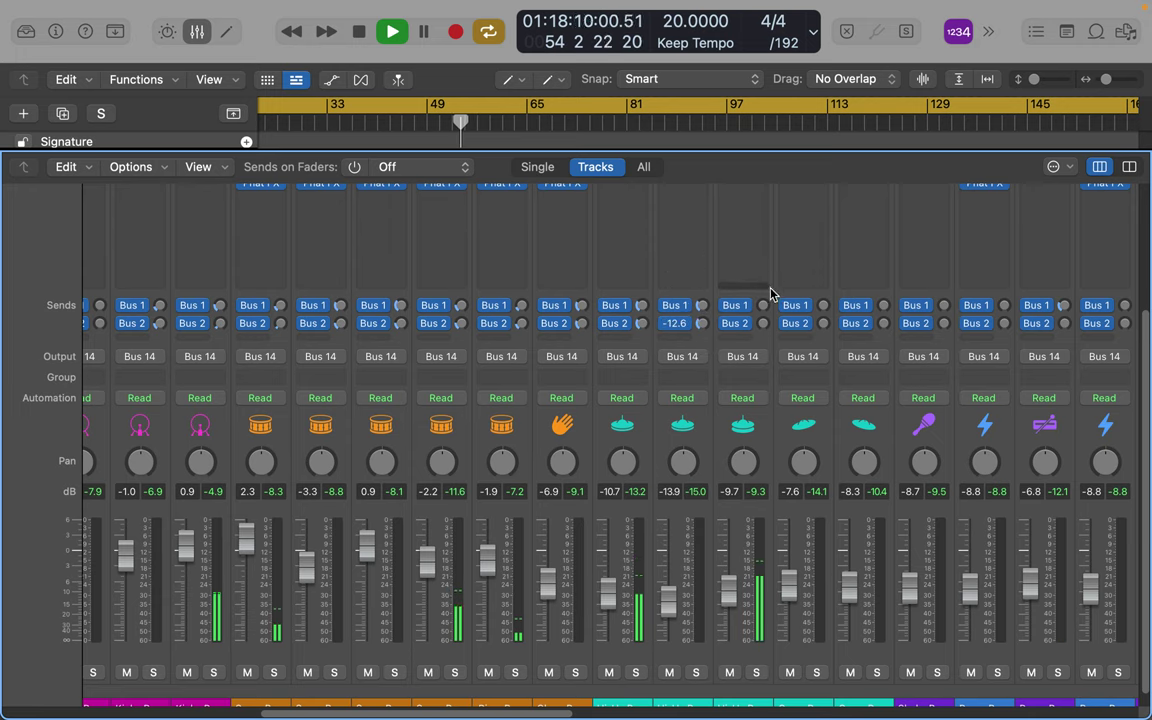
left_click_drag(762, 305, 767, 271)
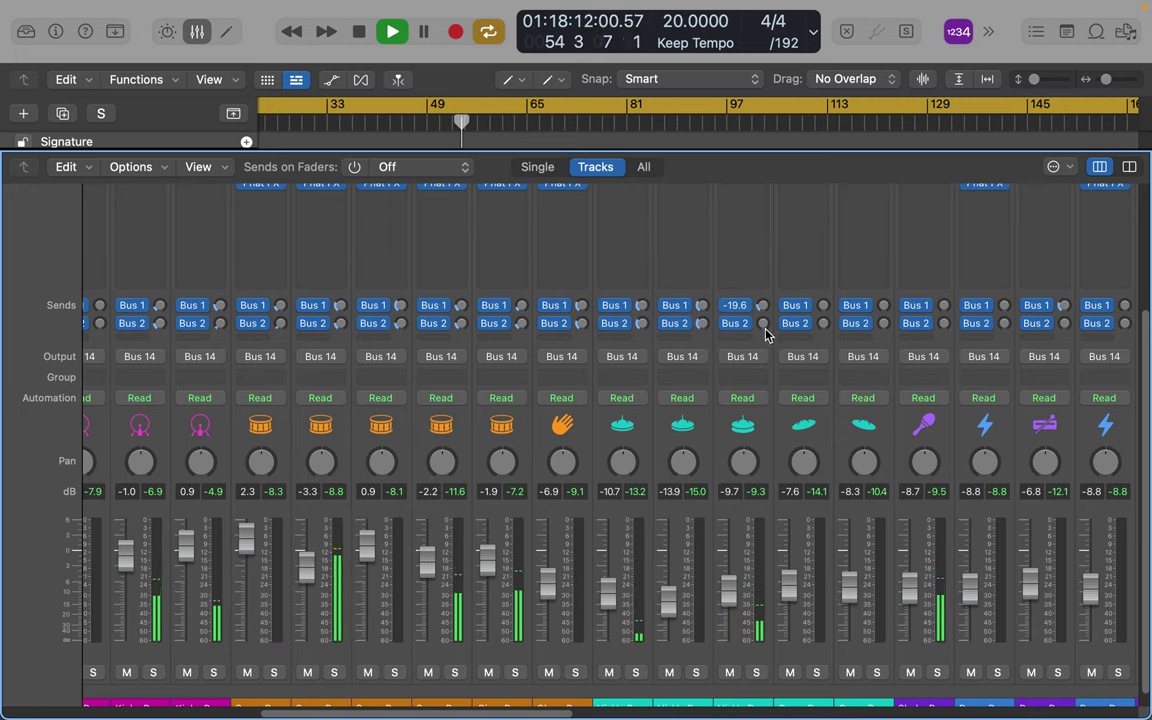
Raise the third hi-hat's Bus 2 send and both cymbal and shaker sends, with first cymbal Bus 2 at -4.8 dB and second cymbal Bus 1 at -15.1 dB.
left_click_drag(763, 325, 832, 236)
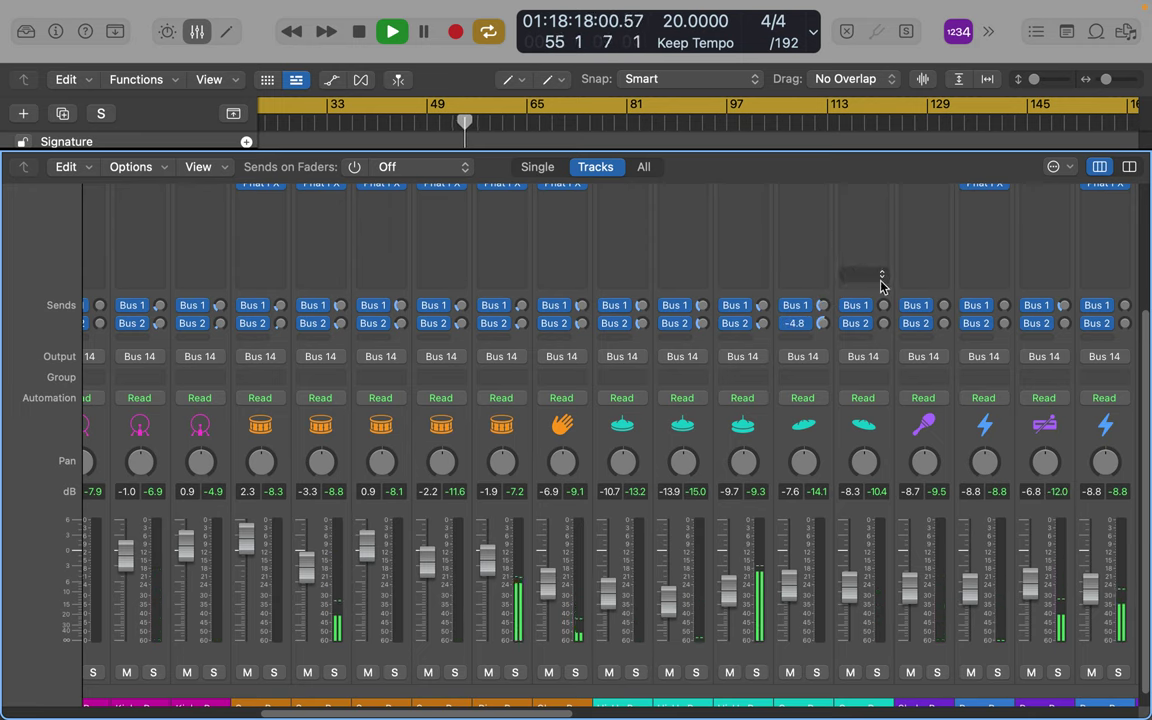
left_click_drag(885, 305, 892, 258)
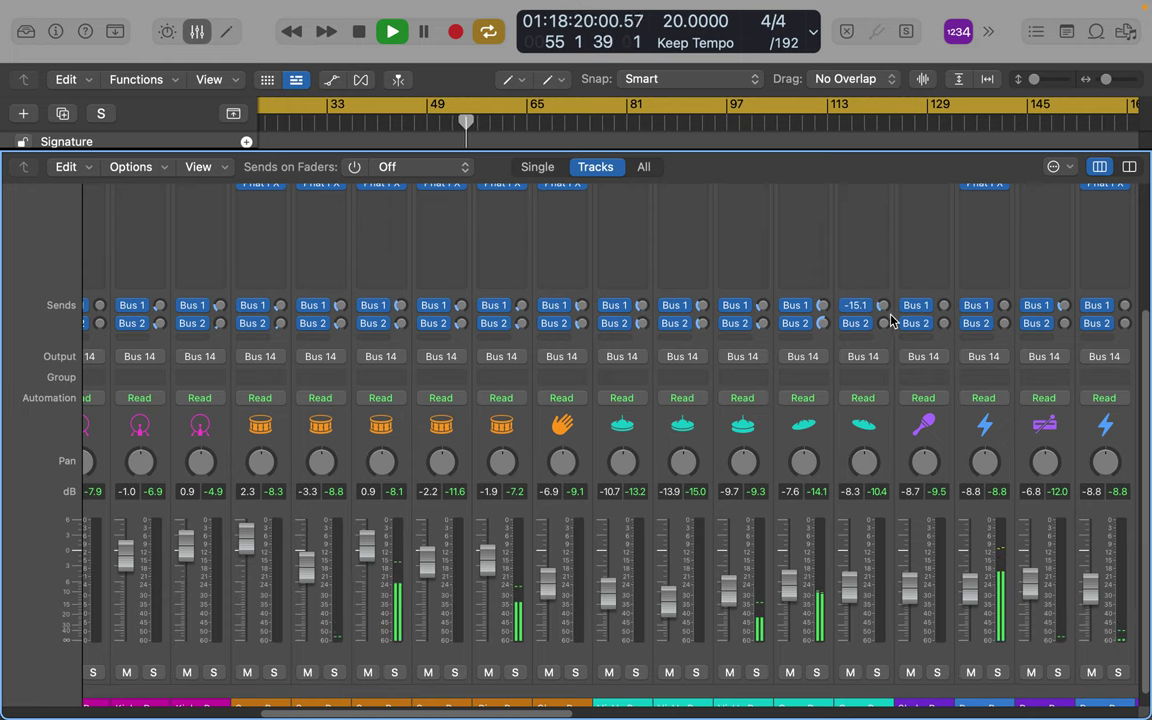
left_click_drag(884, 327, 953, 273)
Raise the remaining Bus 1 and Bus 2 sends of Perc 1 to Perc 4 in Titans of Bass, with Perc 3's Bus 2 at -16.7 dB.
mouse_move(1004, 306)
left_mouse_down()
mouse_move(1003, 257)
mouse_move(992, 290)
left_mouse_up()
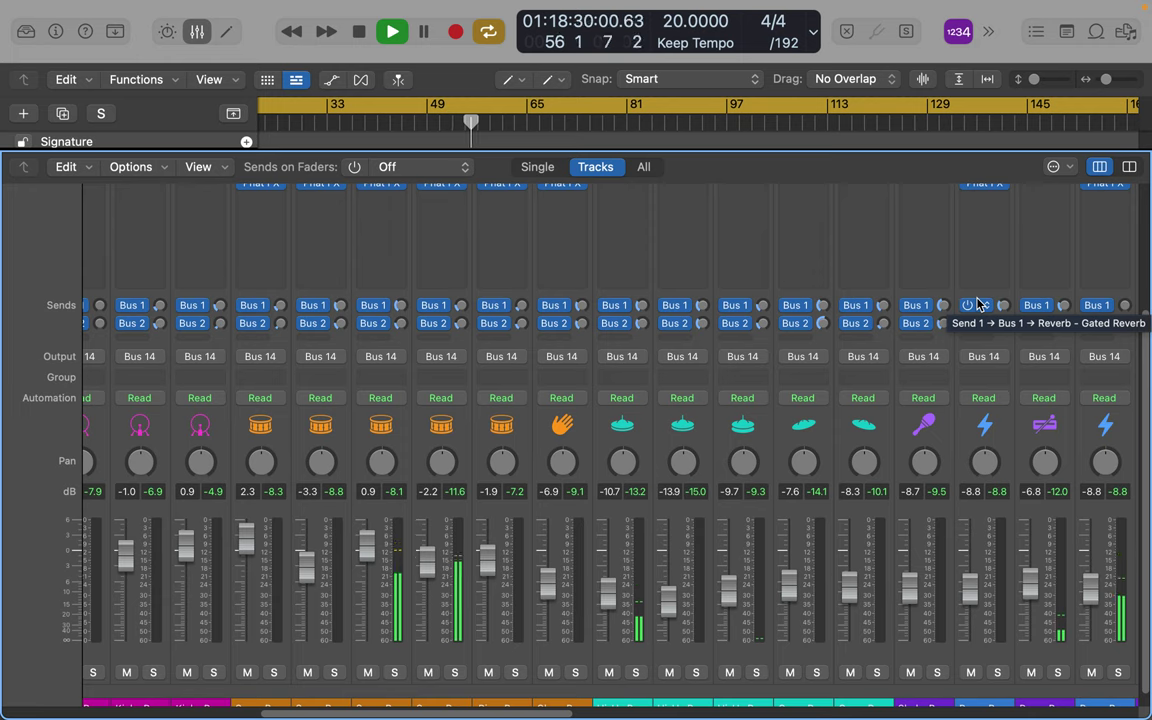
left_click(1003, 323)
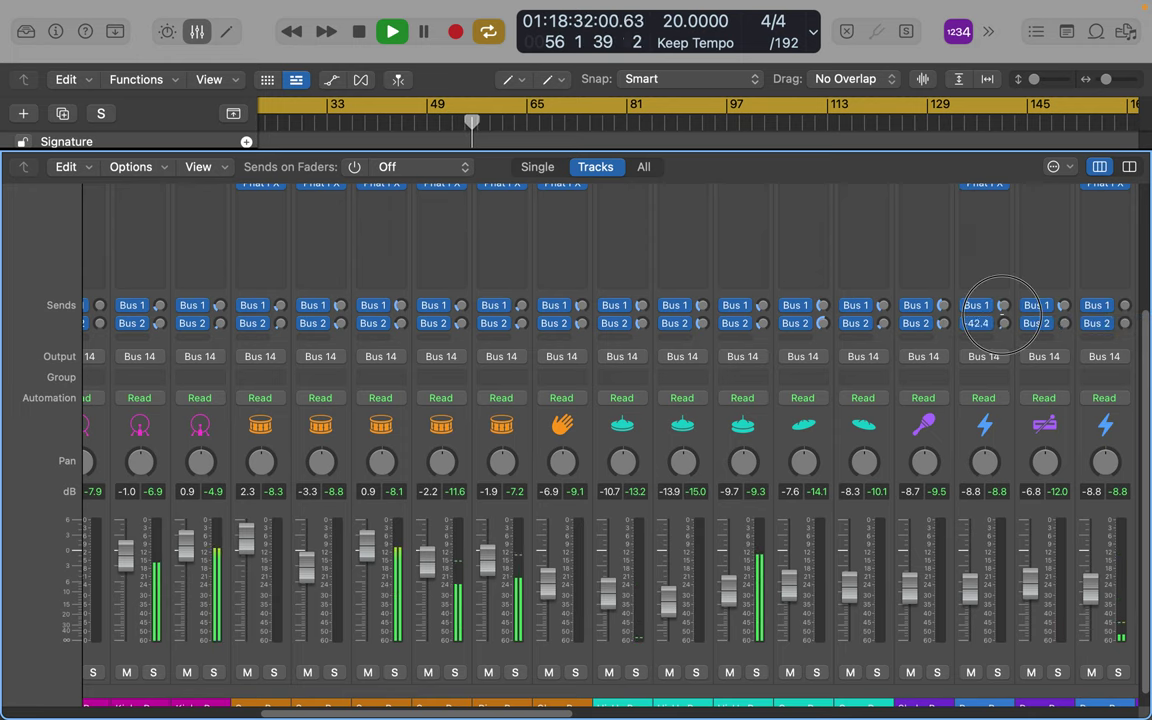
left_click_drag(1003, 323, 1011, 297)
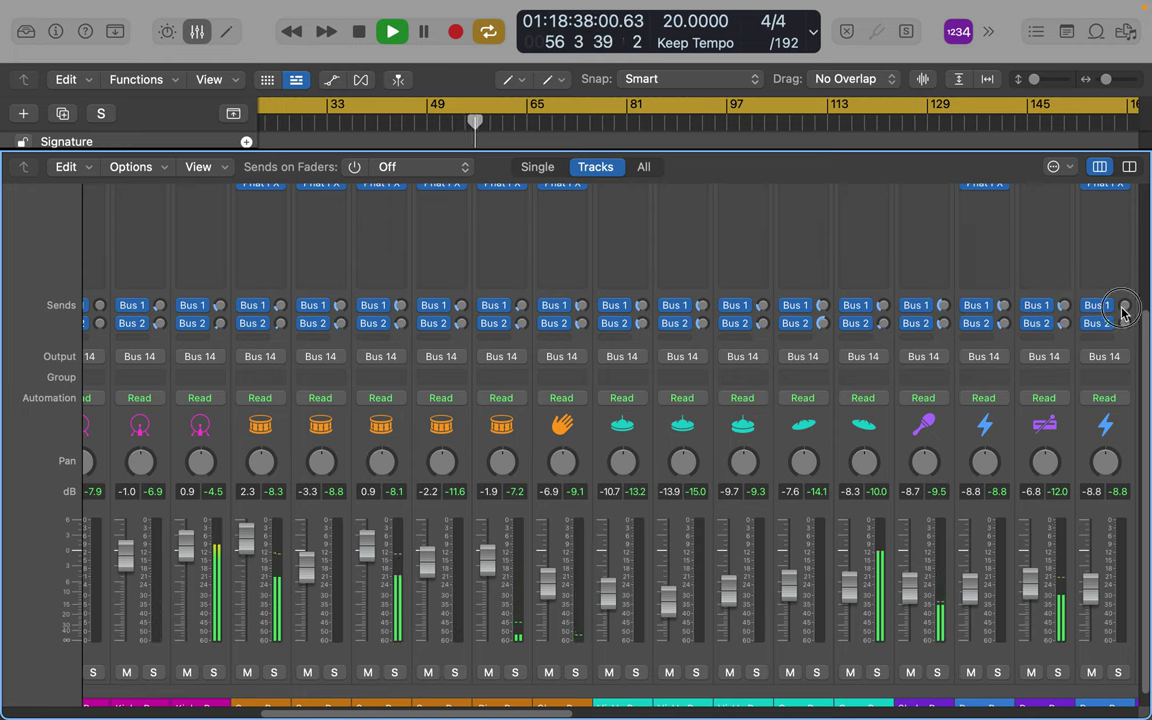
left_click_drag(1122, 313, 1128, 265)
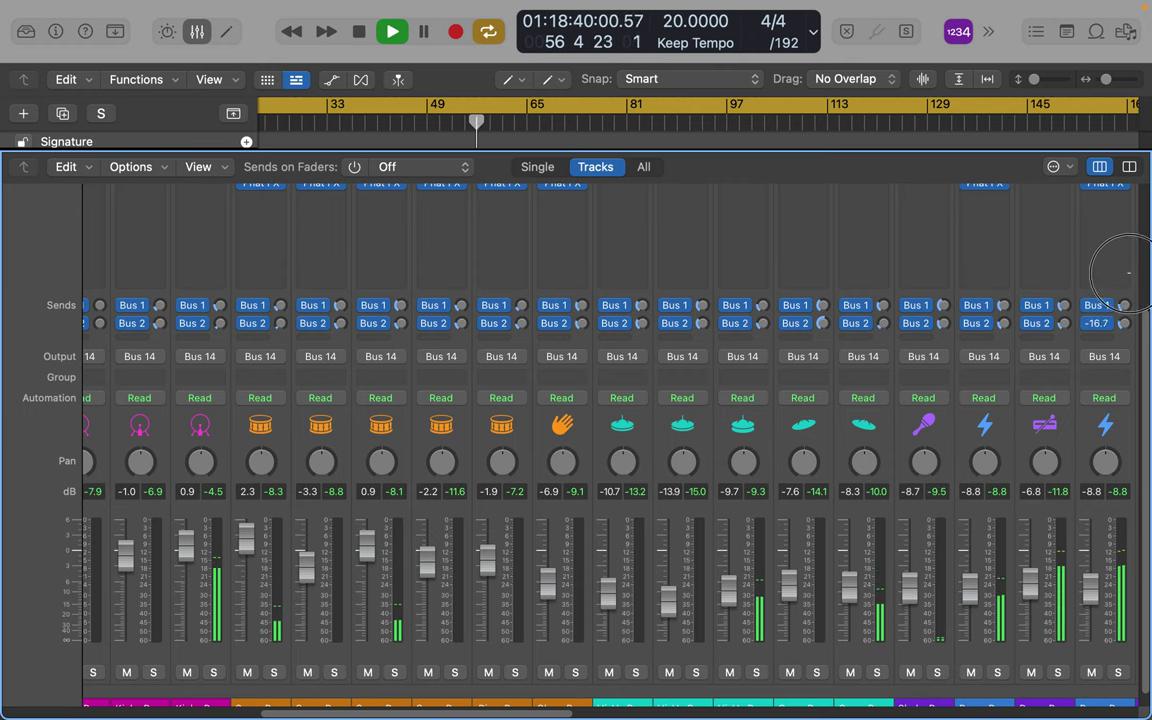
scroll(970, 363, "right", 10)
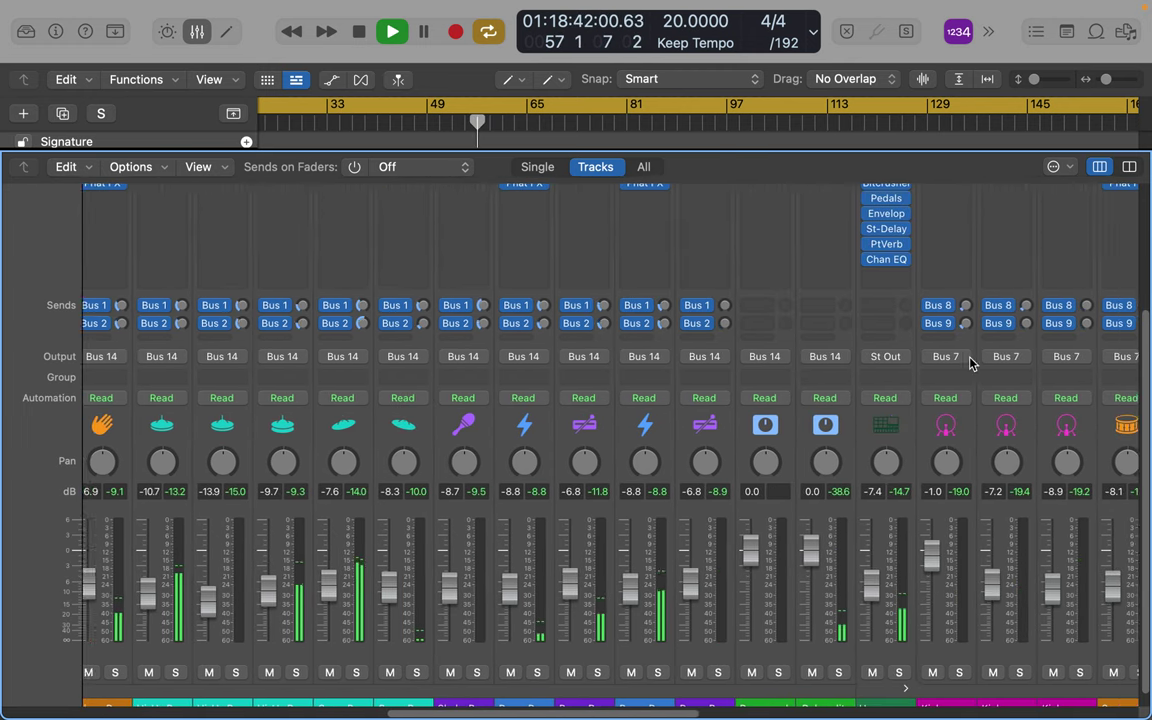
scroll(970, 363, "right", 4)
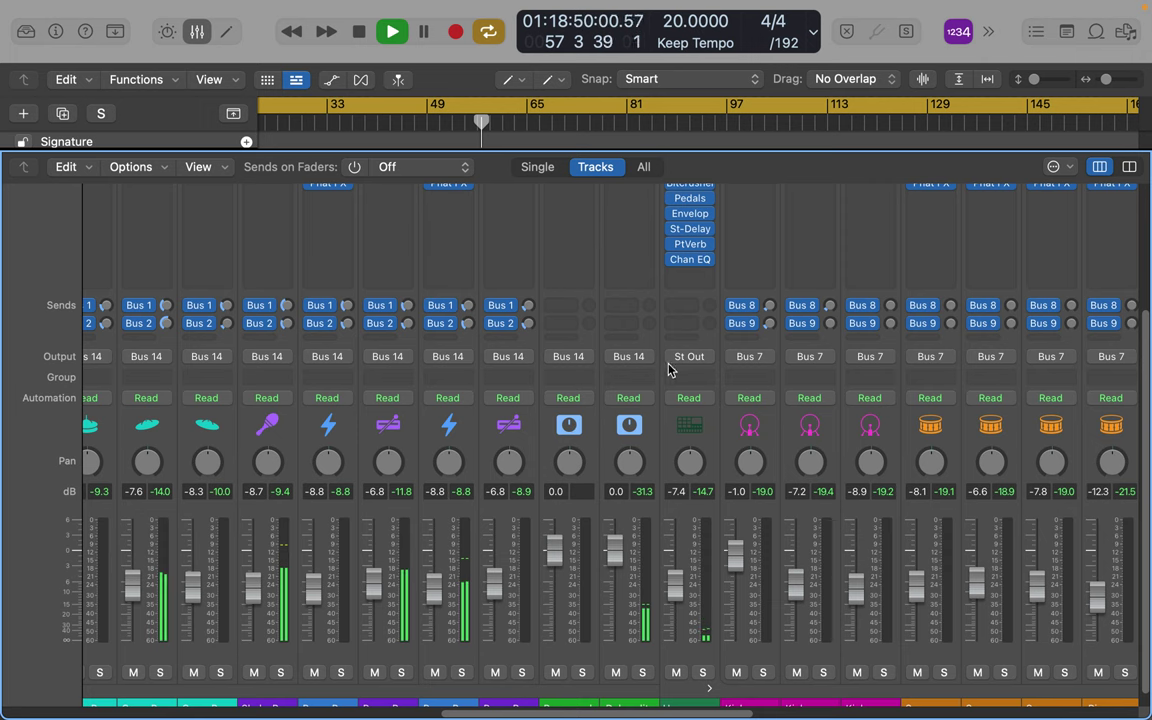
scroll(645, 320, "up", 5)
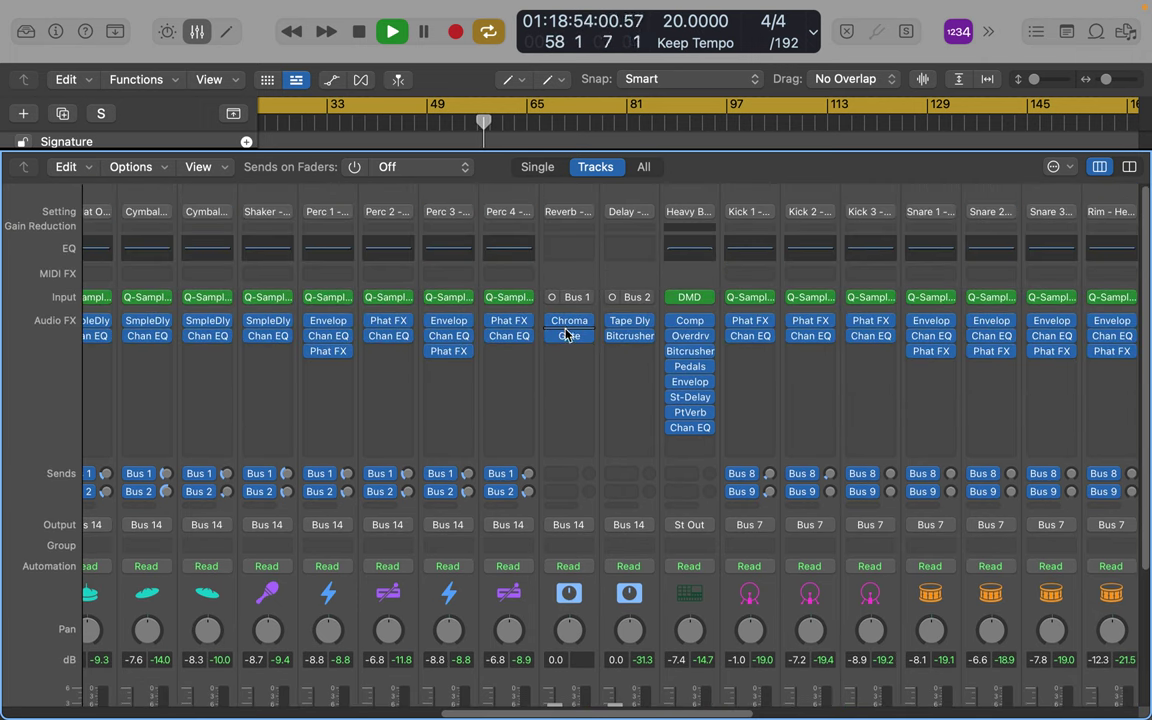
Add a Stereo Delay after the Gate on the Bus 1 Reverb channel and load its "pongopass wvn 1" preset.
left_click(567, 362)
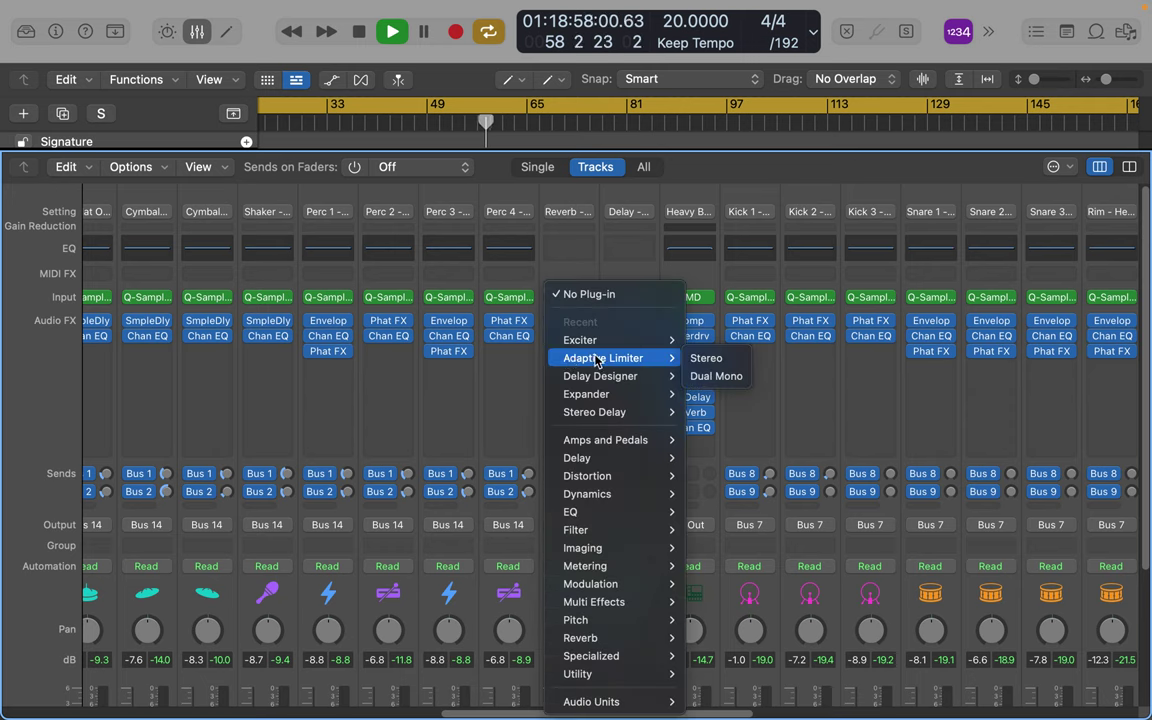
mouse_move(630, 412)
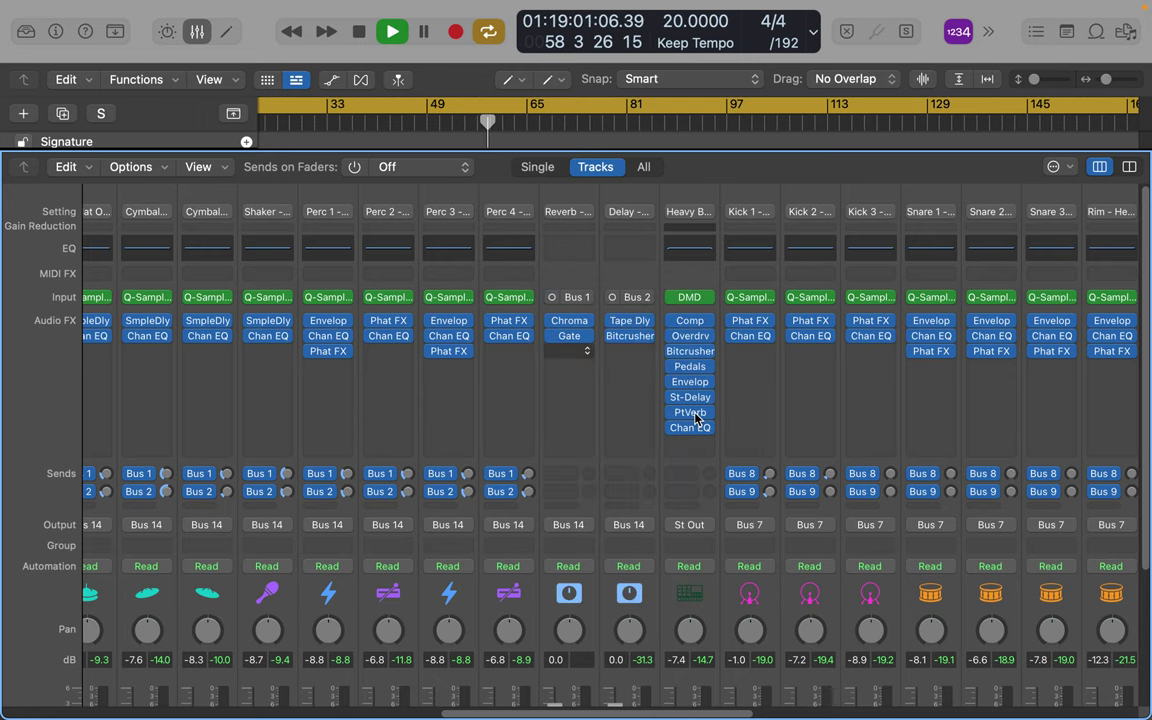
left_click(697, 418)
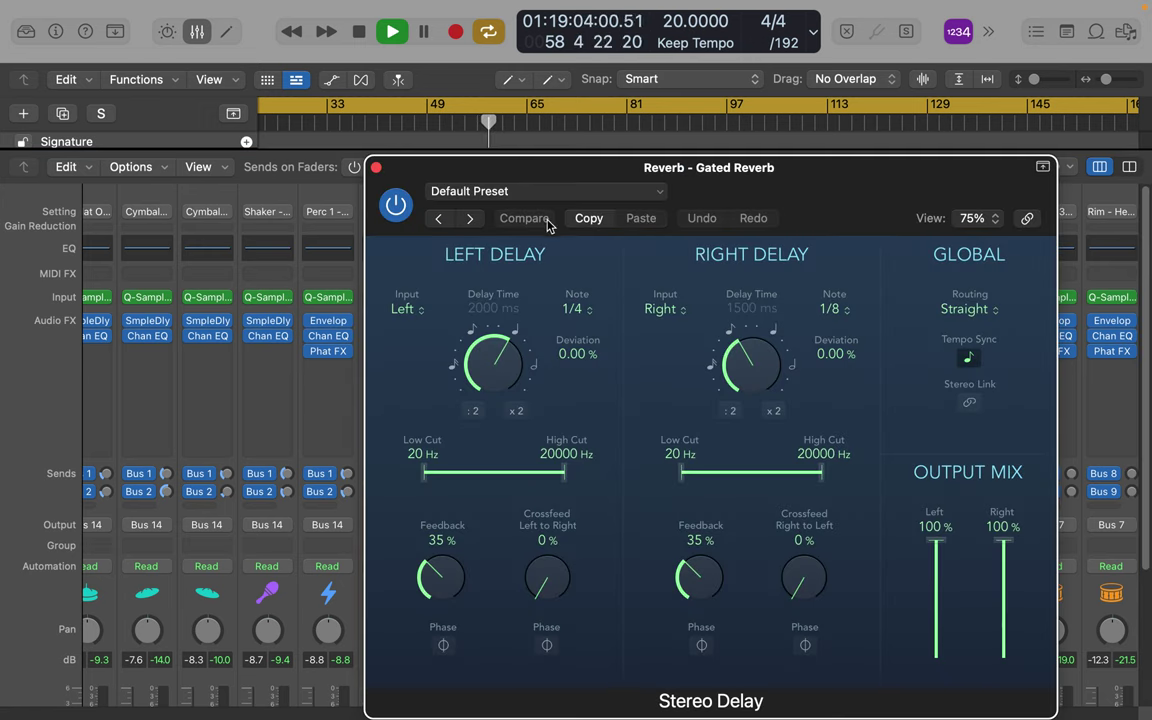
left_click(565, 191)
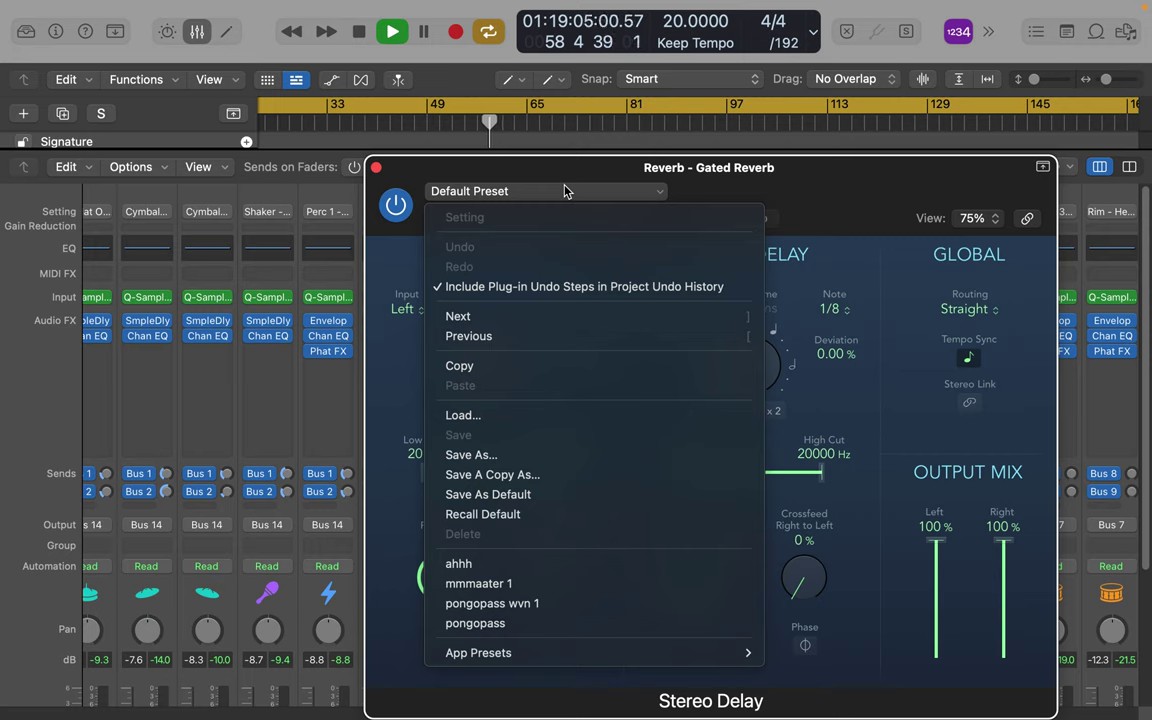
left_click(484, 604)
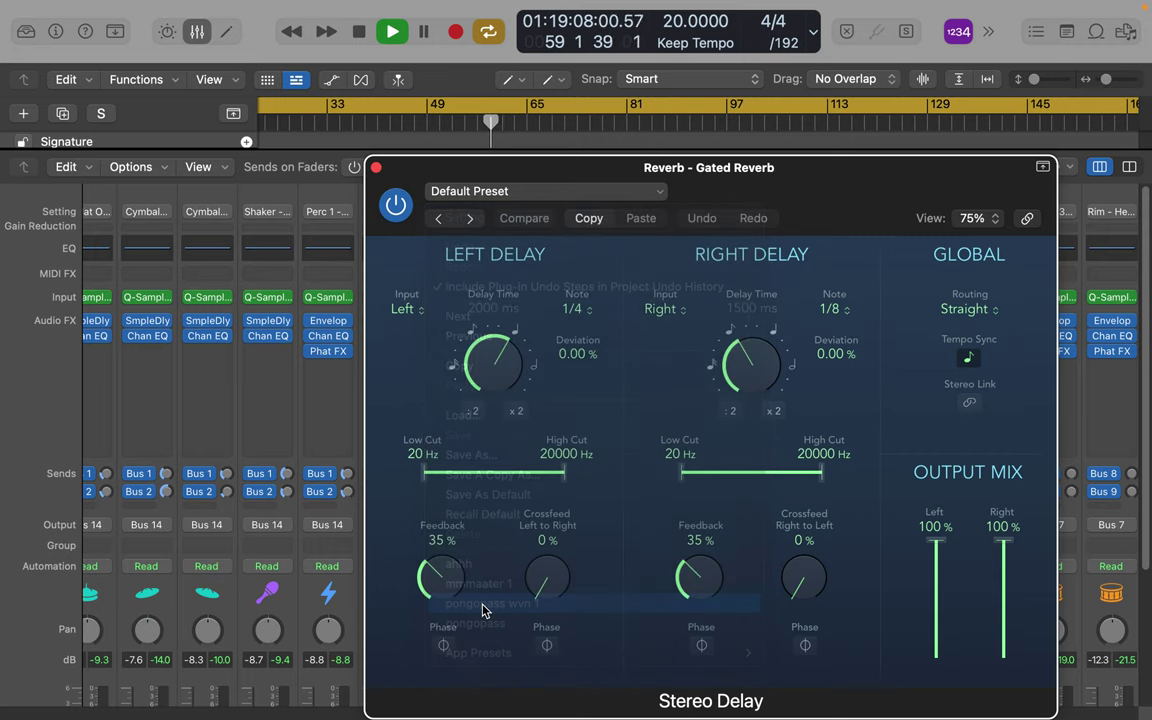
left_click(376, 168)
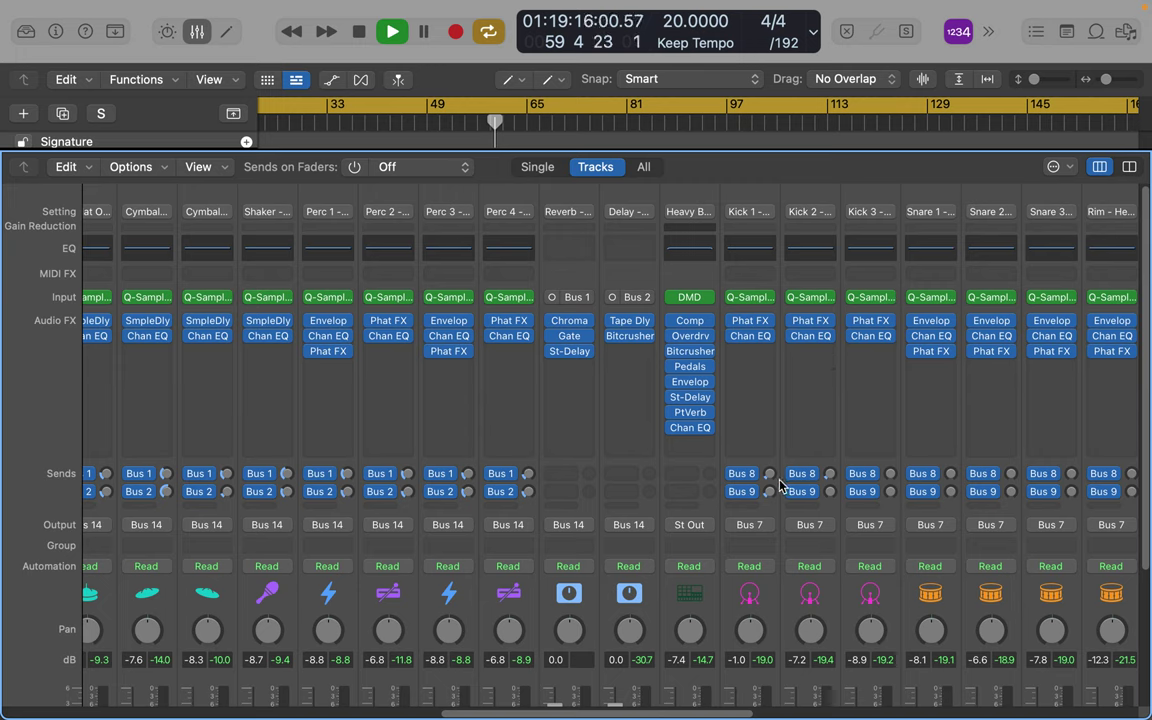
Raise the Bus 8 and Bus 9 sends of Kick 1 to 3 and Snare 1, with Kick 2's Bus 9 at -16.6 dB.
left_click_drag(771, 477, 785, 405)
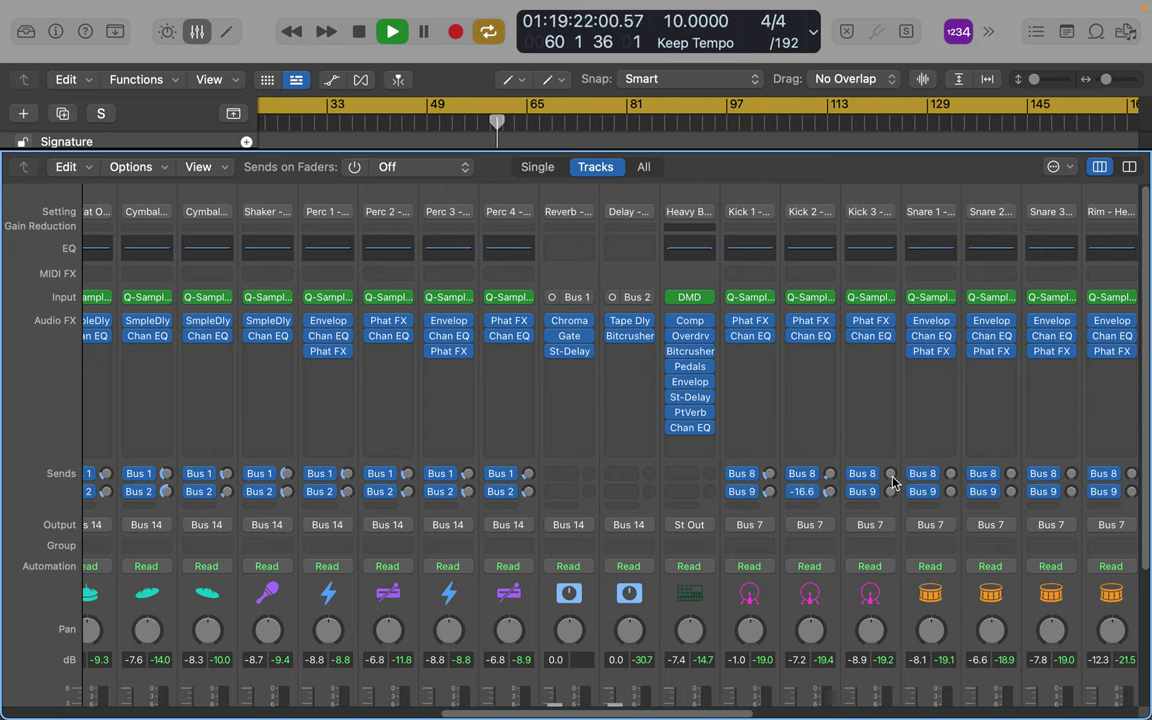
left_click_drag(890, 474, 907, 447)
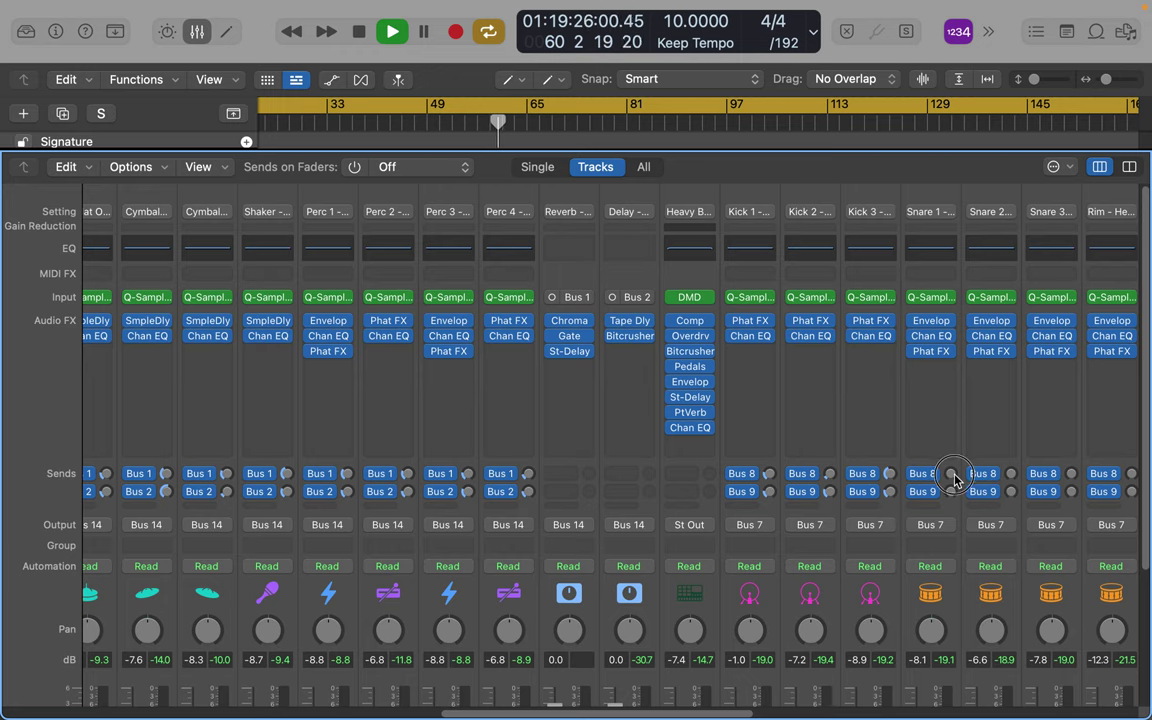
left_click_drag(953, 480, 960, 446)
left_click_drag(950, 494, 955, 466)
Raise the Bus 8 and Bus 9 sends of Snare 2, Snare 3 and the rim, with Bus 8 at -11.5 dB on Snare 3 and -18.3 dB on the rim.
scroll(955, 468, "right", 5)
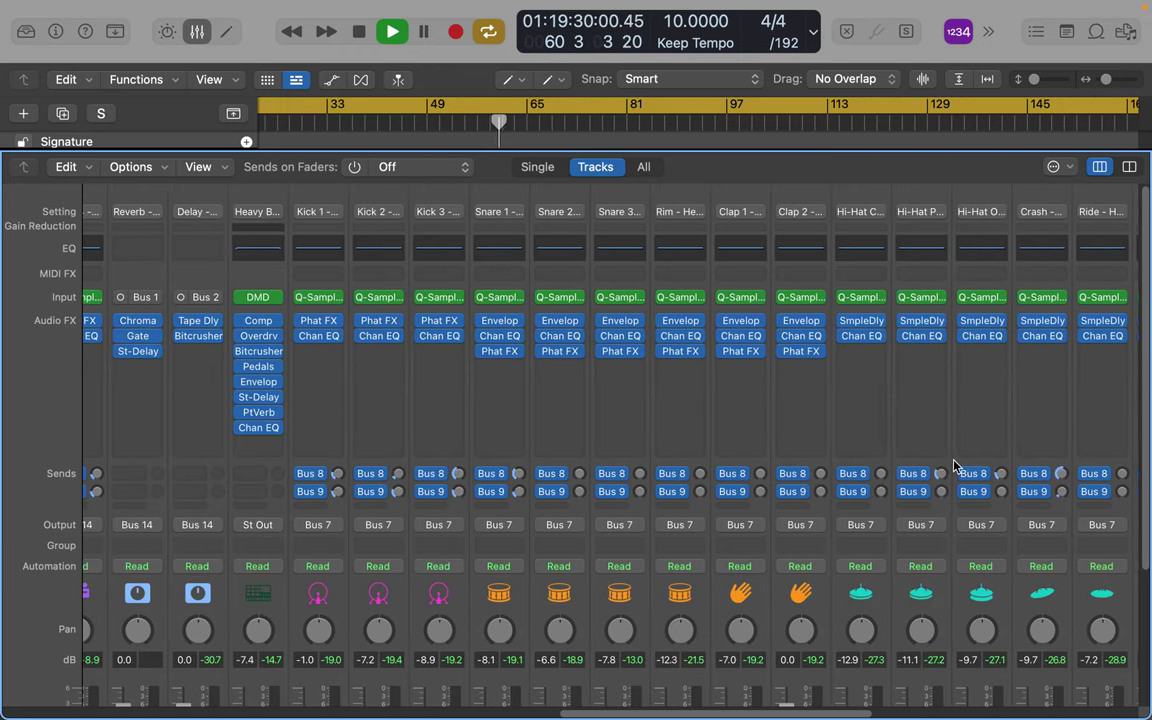
left_click_drag(580, 476, 582, 433)
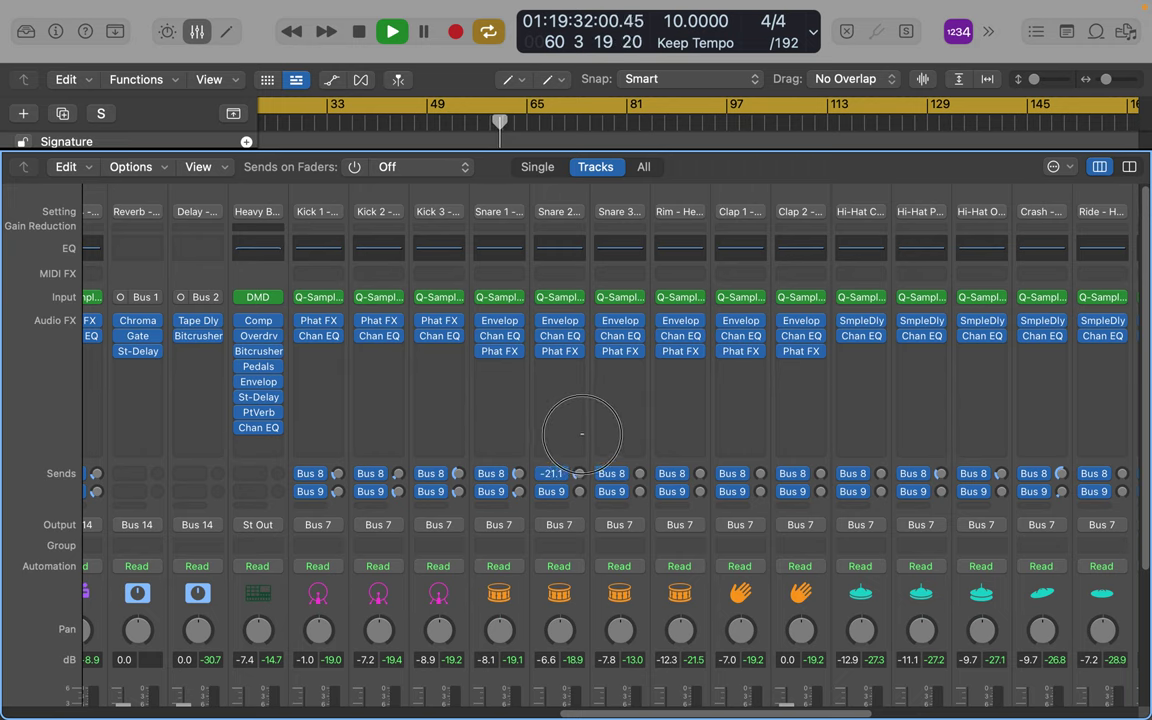
left_click_drag(580, 492, 649, 411)
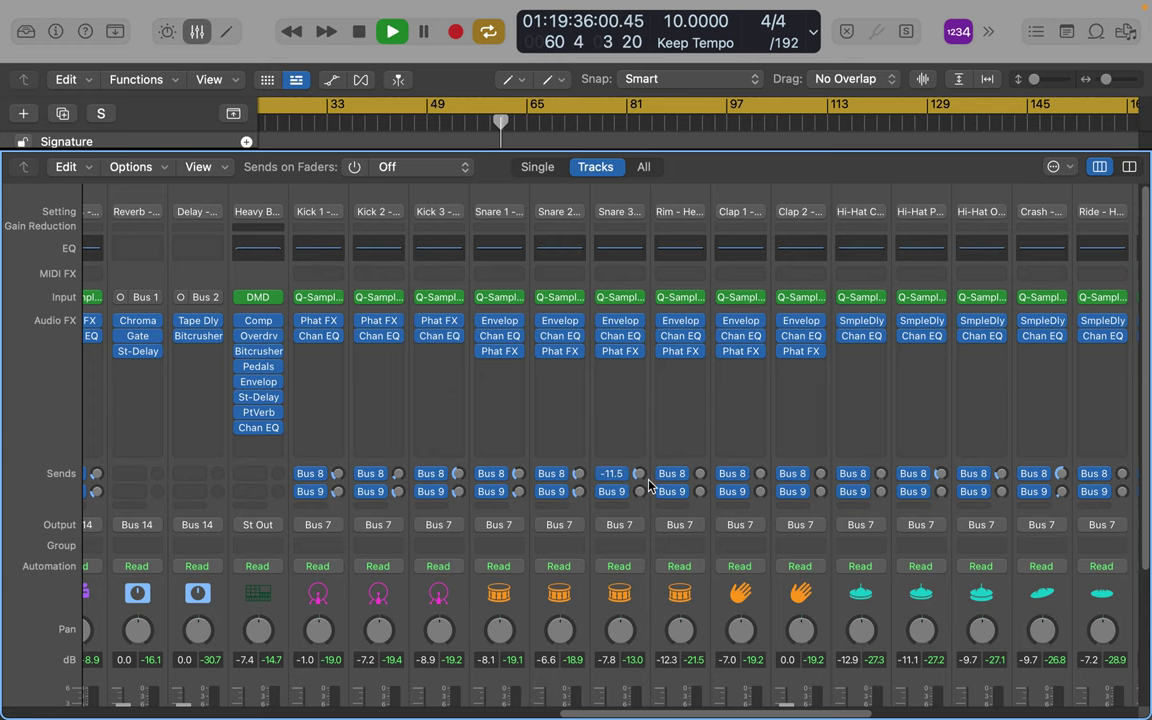
scroll(648, 463, "down", 5)
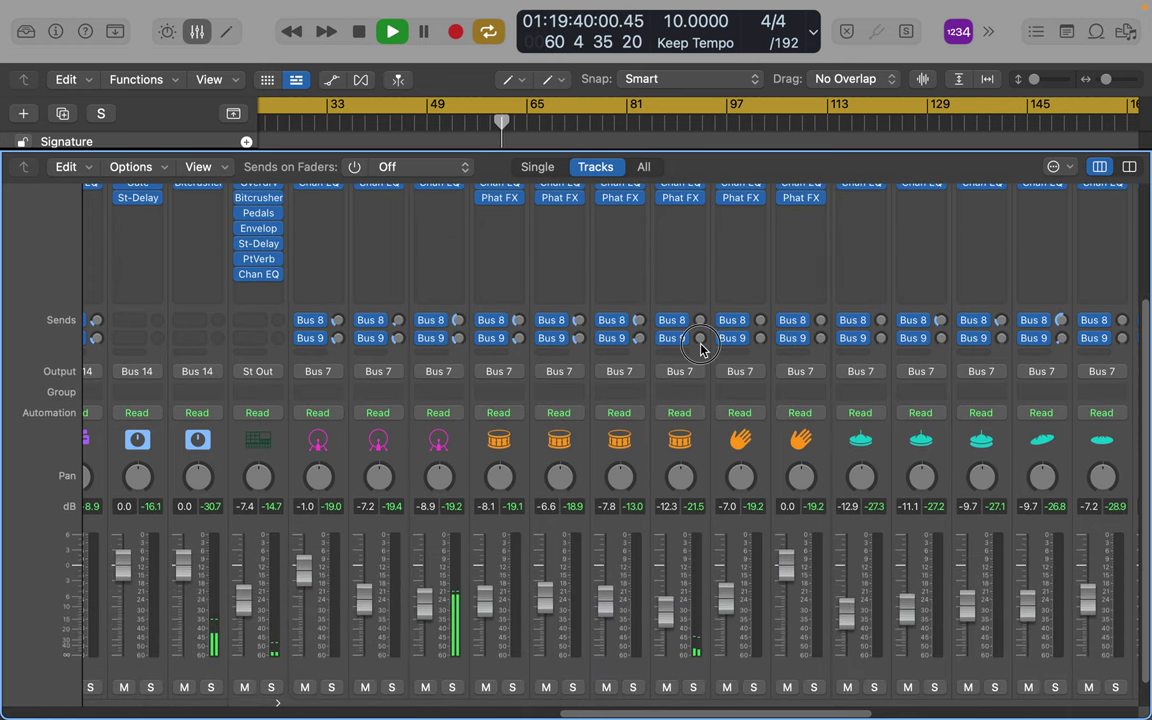
left_click_drag(699, 338, 700, 291)
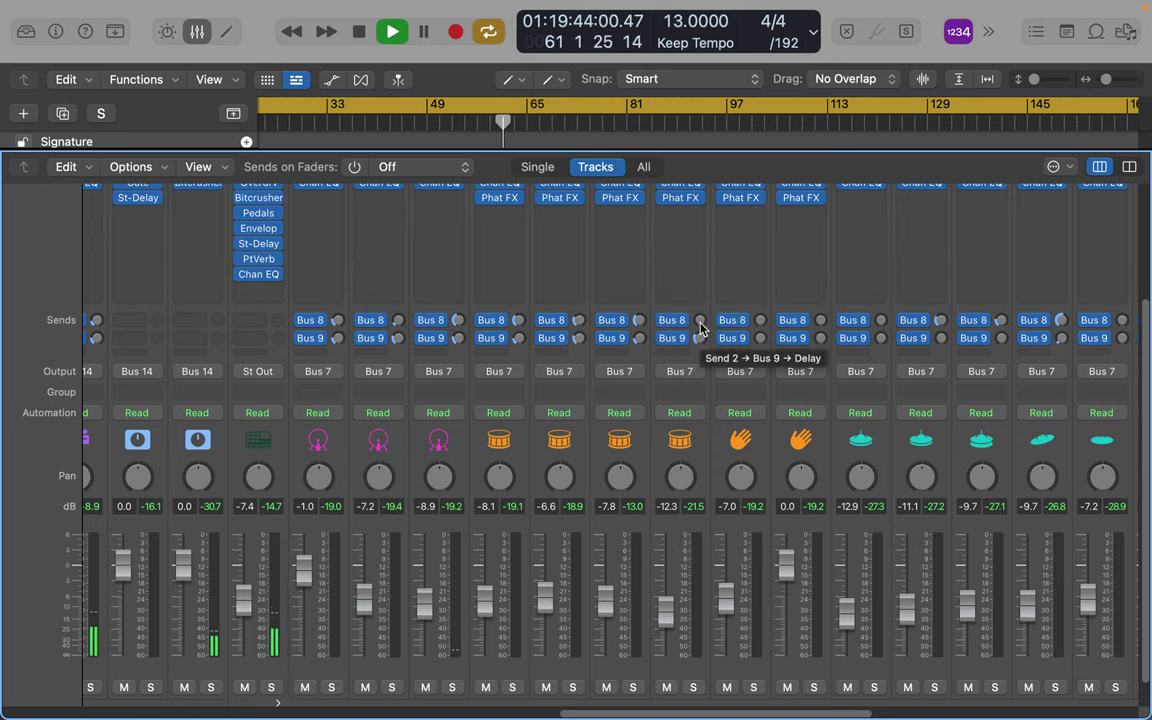
left_click_drag(699, 320, 703, 272)
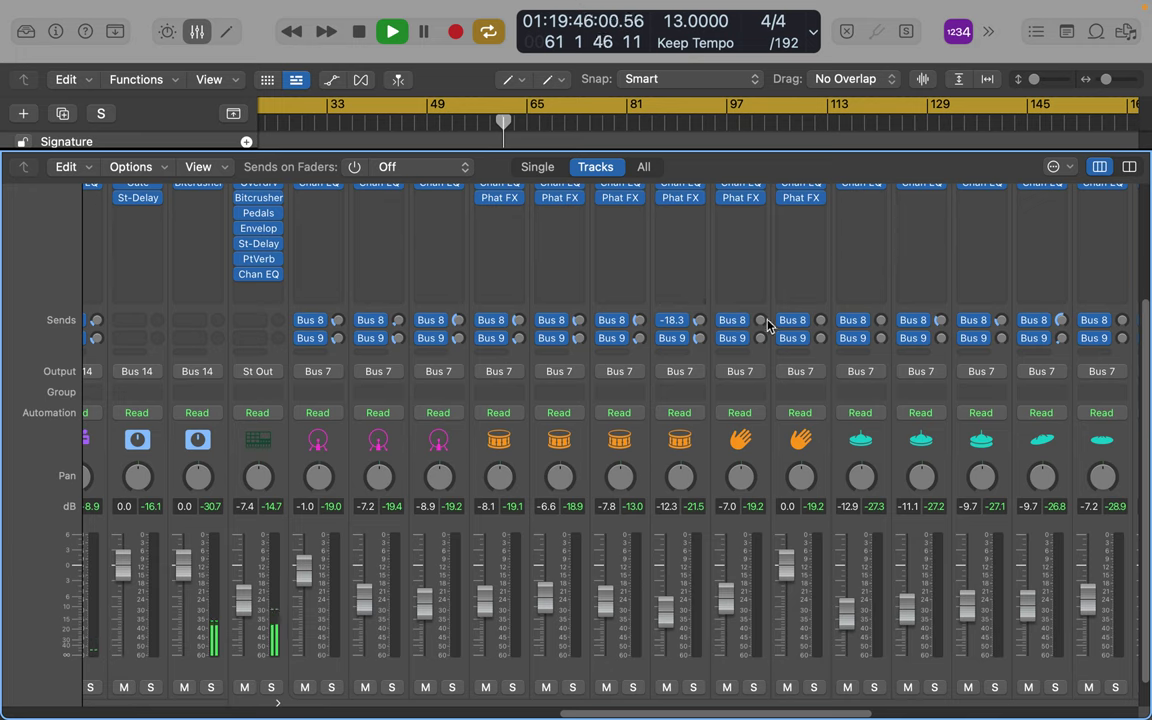
Raise the Bus 8 and Bus 9 sends of Clap 1 and Clap 2, with Clap 1's Bus 8 at -8.1 dB.
left_click_drag(760, 320, 766, 265)
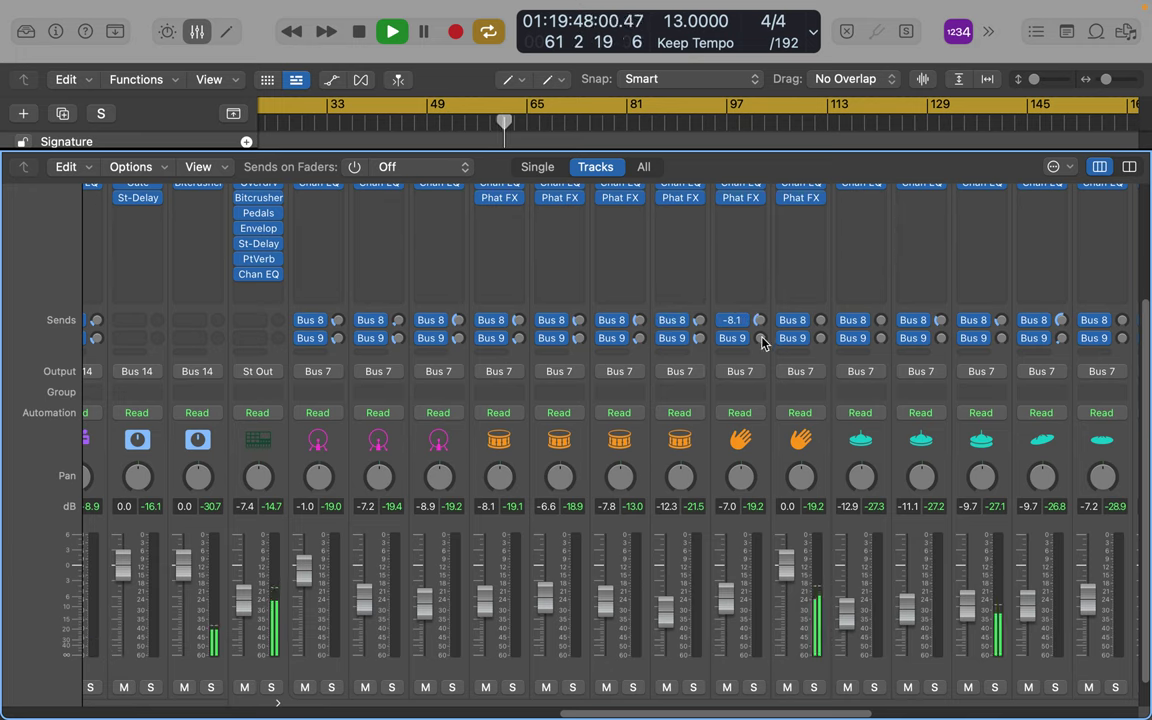
left_click_drag(761, 338, 764, 288)
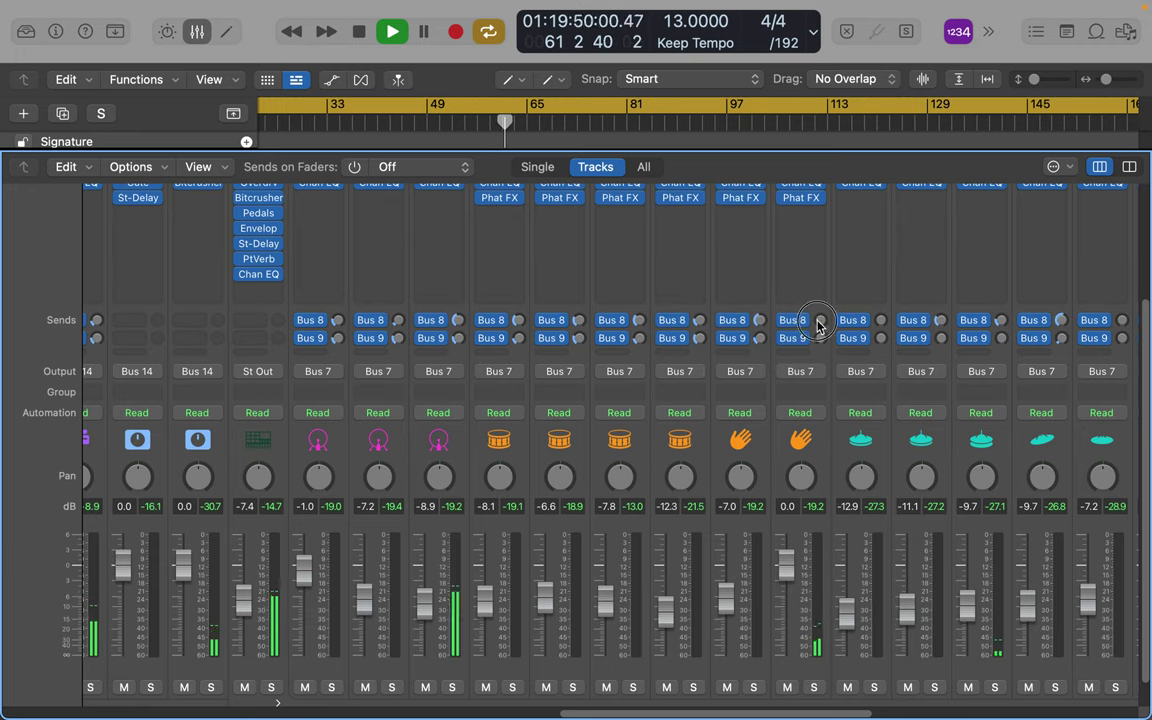
left_click_drag(818, 321, 816, 275)
left_click_drag(820, 338, 819, 275)
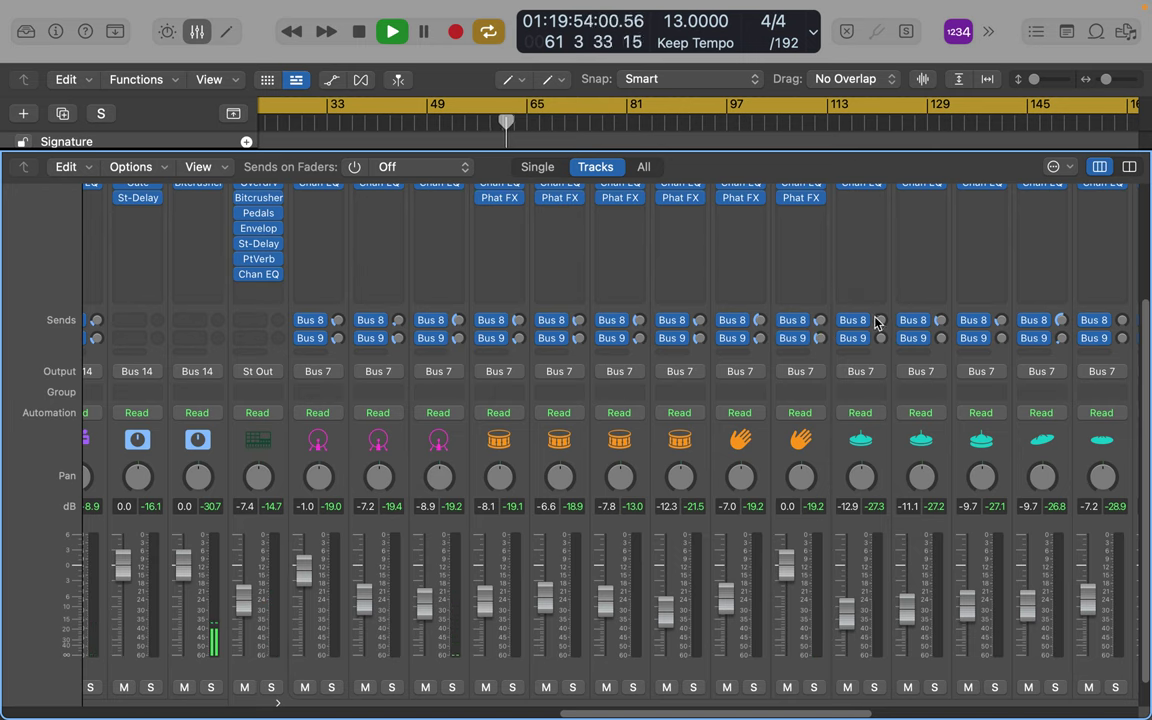
Raise the remaining hi-hat, crash and ride sends, with Bus 9 at -22.1, -16.7 and -27.9 dB on the hi-hats and -28.8 dB on the ride.
left_click_drag(882, 321, 885, 254)
left_click_drag(882, 345, 887, 311)
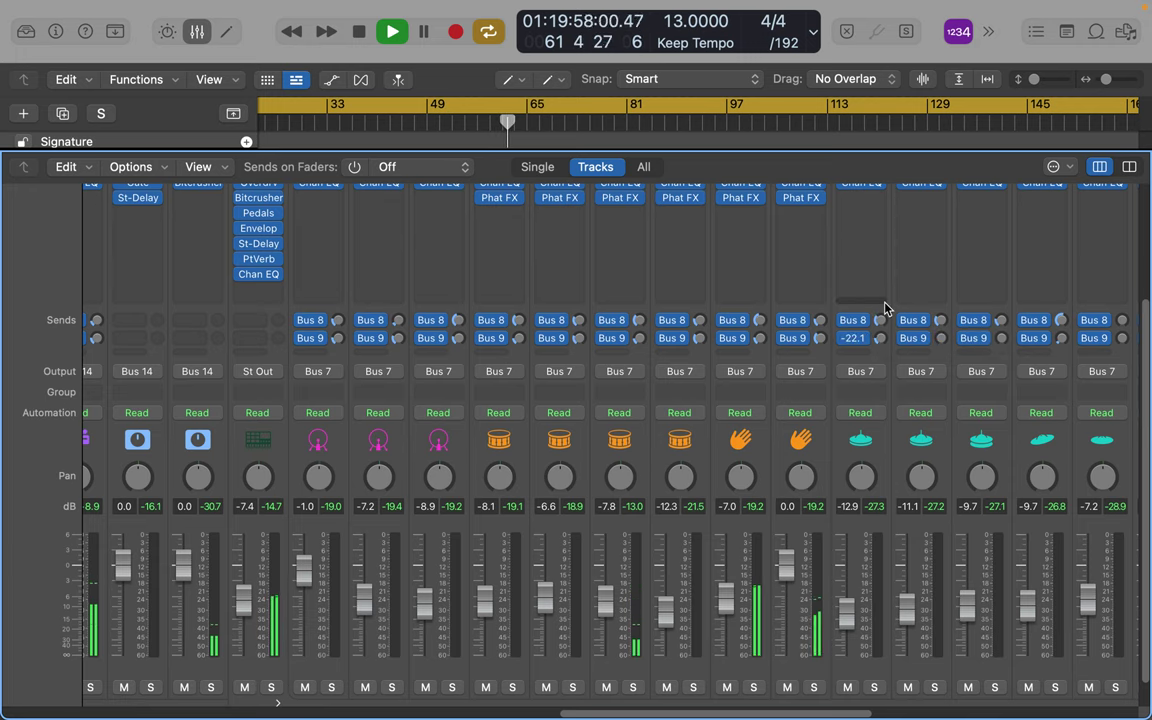
left_click_drag(940, 343, 944, 301)
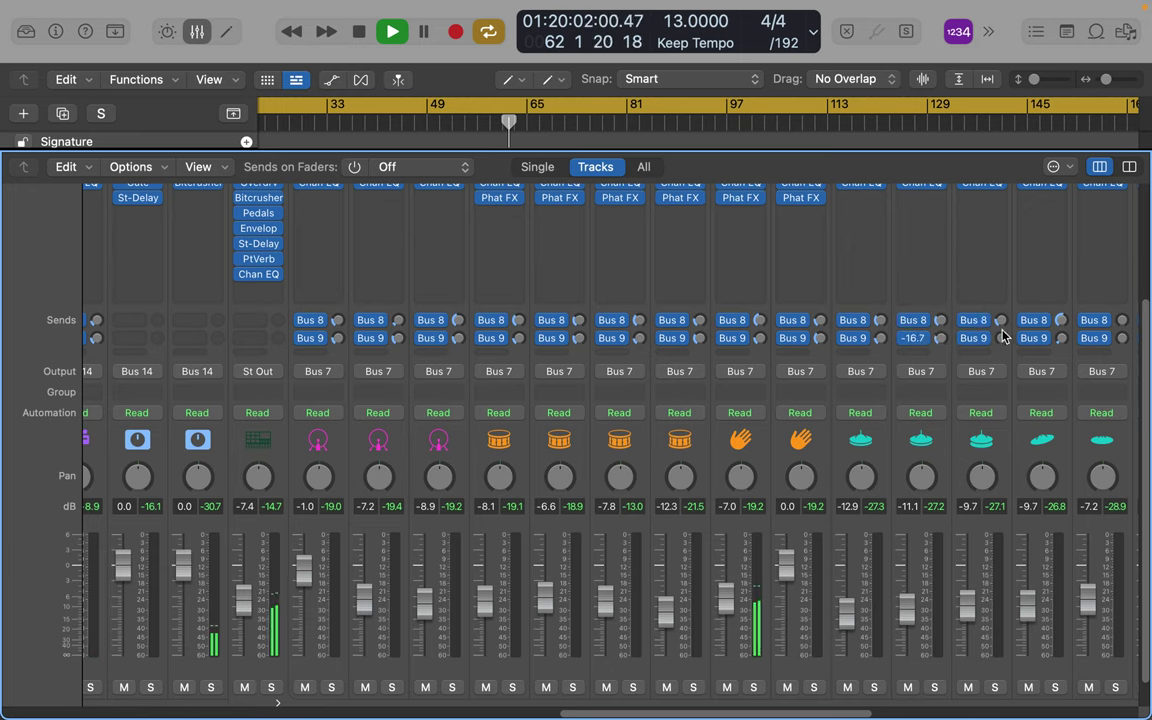
left_click_drag(1002, 340, 1004, 314)
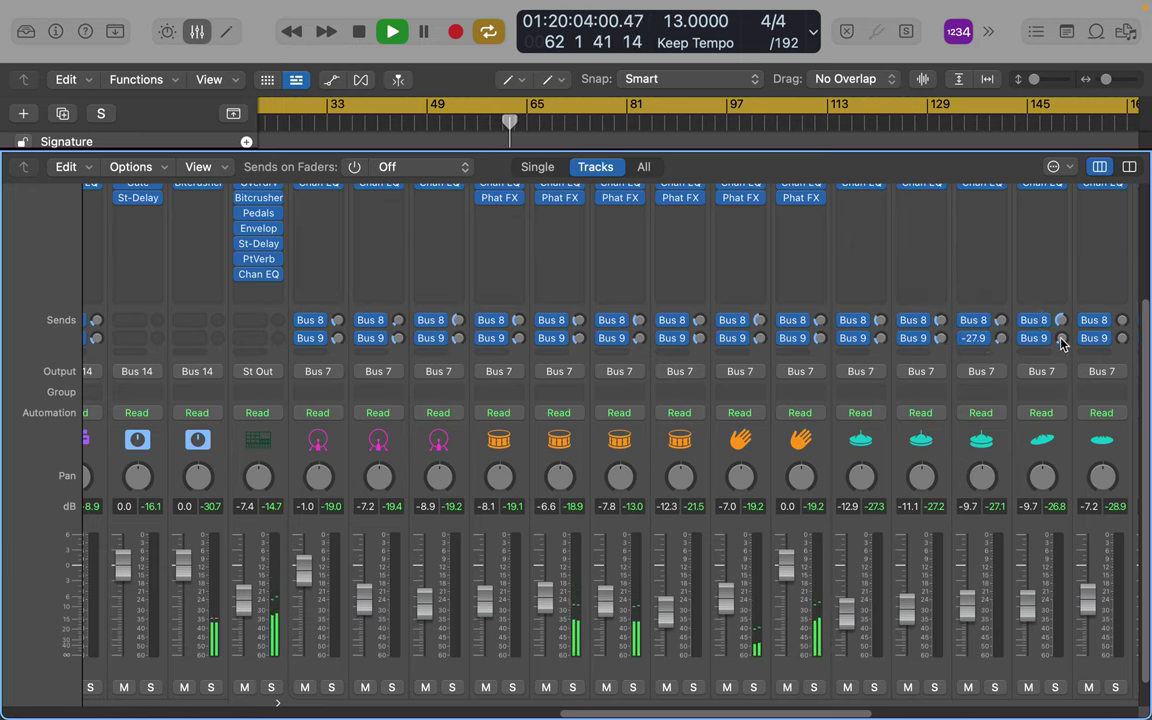
left_click_drag(1062, 344, 1121, 318)
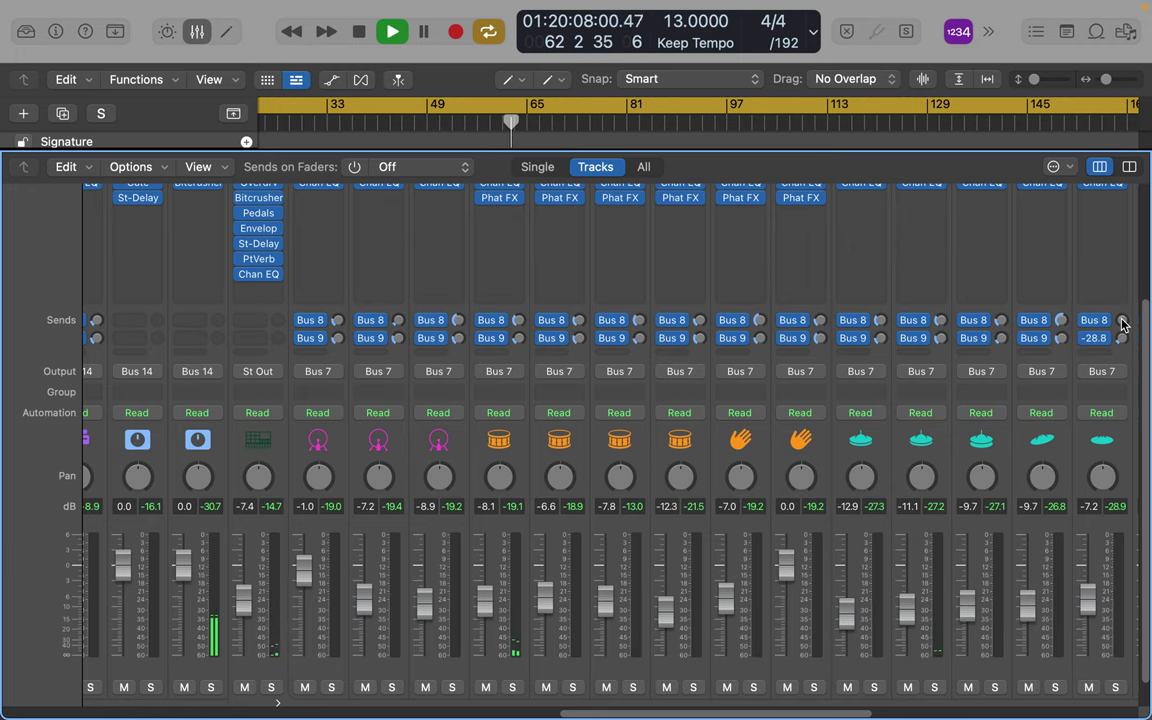
Raise the three toms' sends: low Bus 9 to -10.8 dB, first mid Bus 8 to -12.3 and Bus 9 to -14.6 dB, second mid Bus 8 to -14.9 dB.
scroll(965, 335, "right", 5)
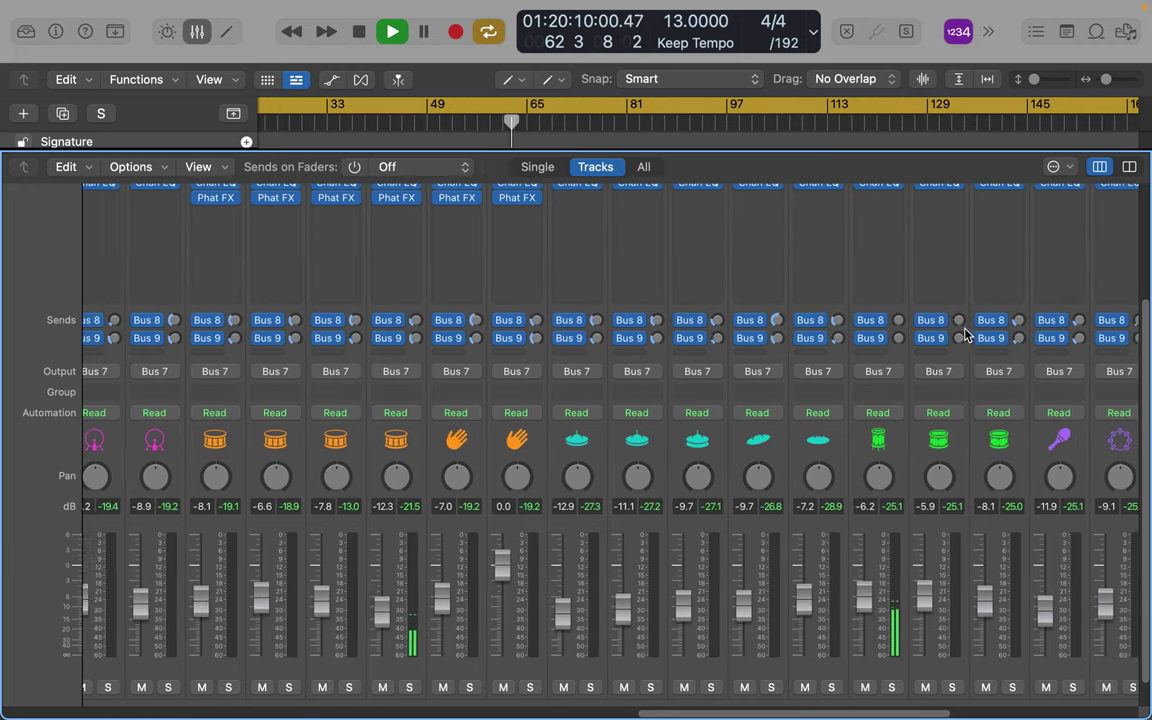
scroll(965, 335, "right", 7)
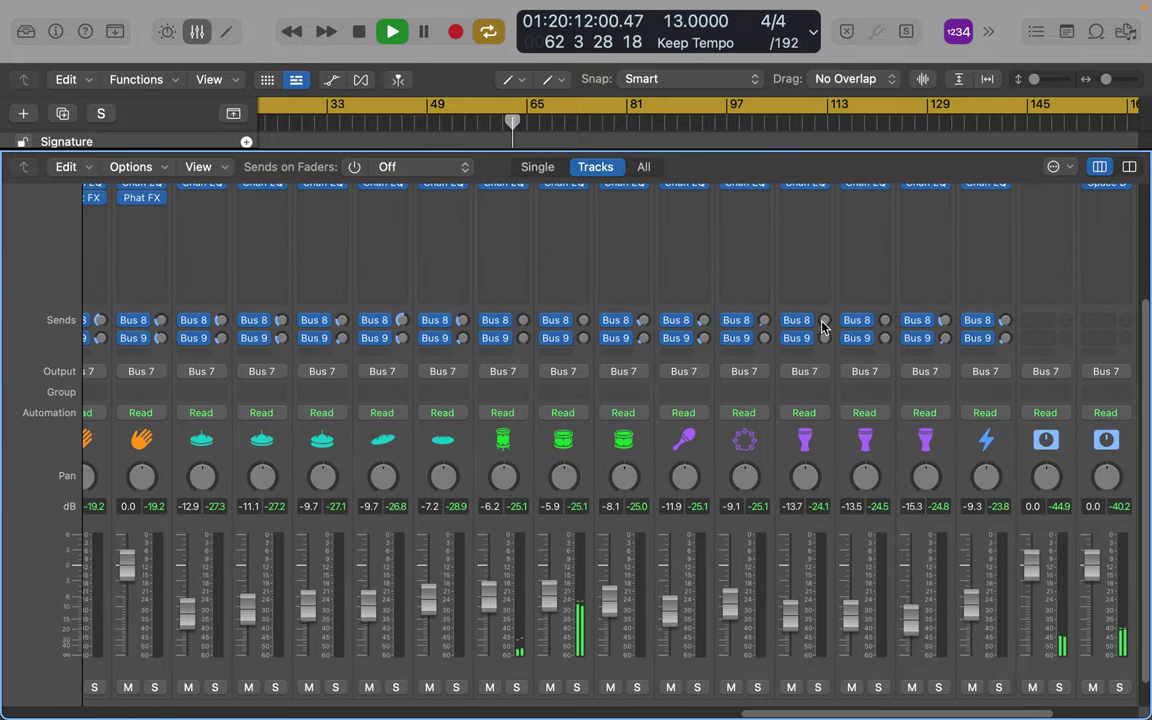
left_click_drag(524, 321, 530, 293)
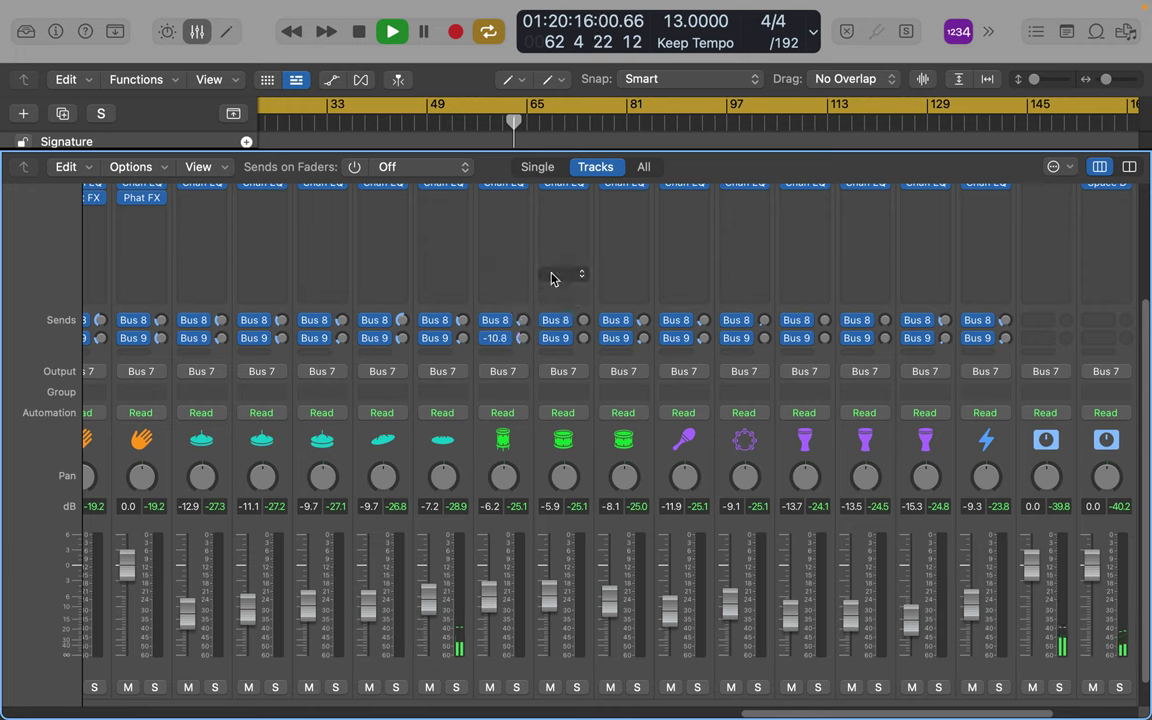
left_click(585, 321)
left_click_drag(586, 321, 601, 262)
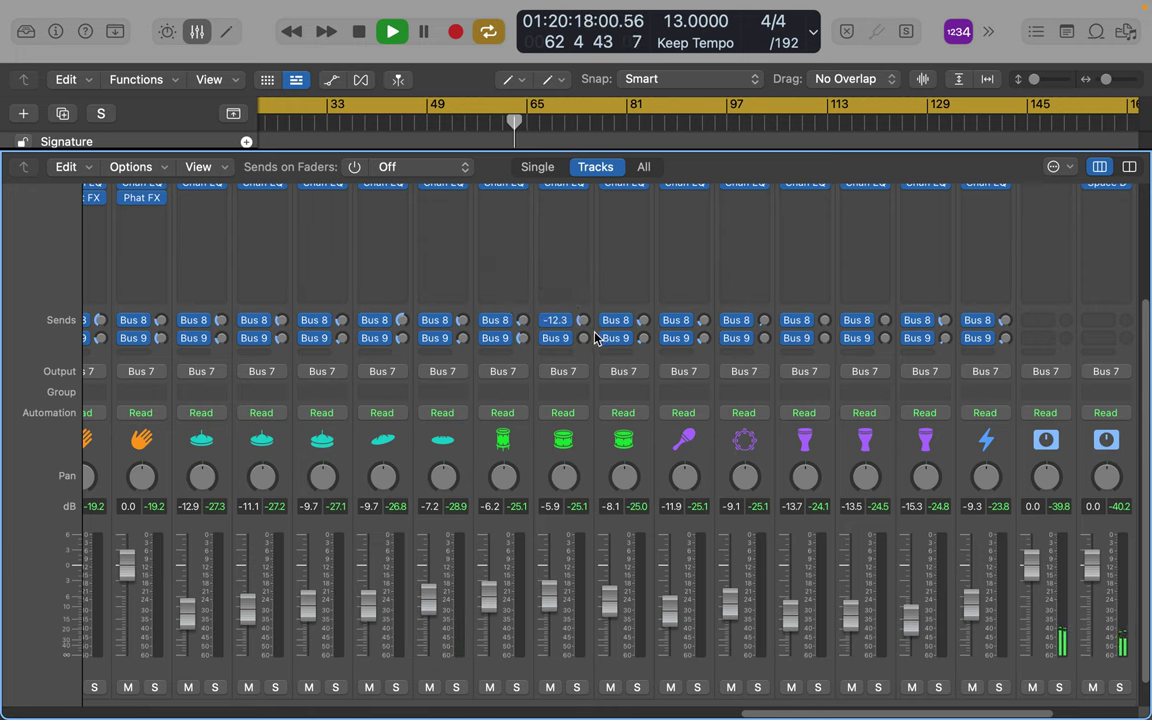
left_click_drag(585, 340, 597, 283)
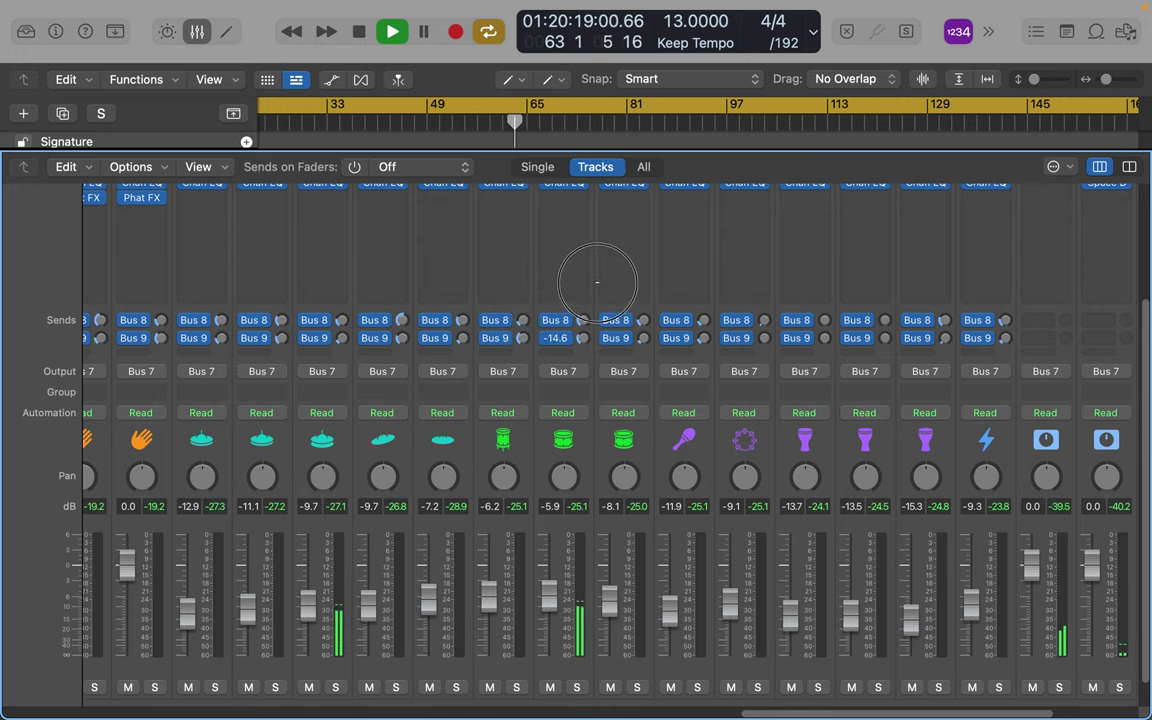
left_click(643, 321)
left_click_drag(645, 322, 647, 305)
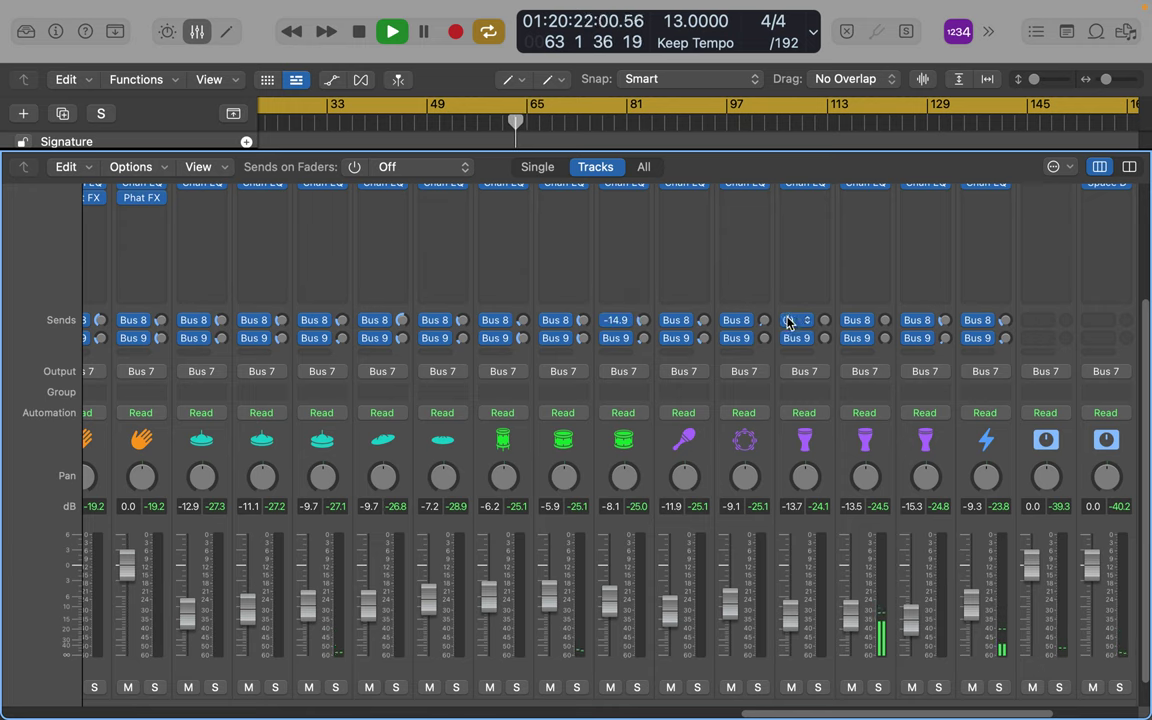
Raise the tambourine and Perc FX sends, with the first Perc FX at -14.8 dB (Bus 8) and -19.5 dB (Bus 9), the second's Bus 8 at -18.3 dB.
left_click_drag(764, 340, 764, 298)
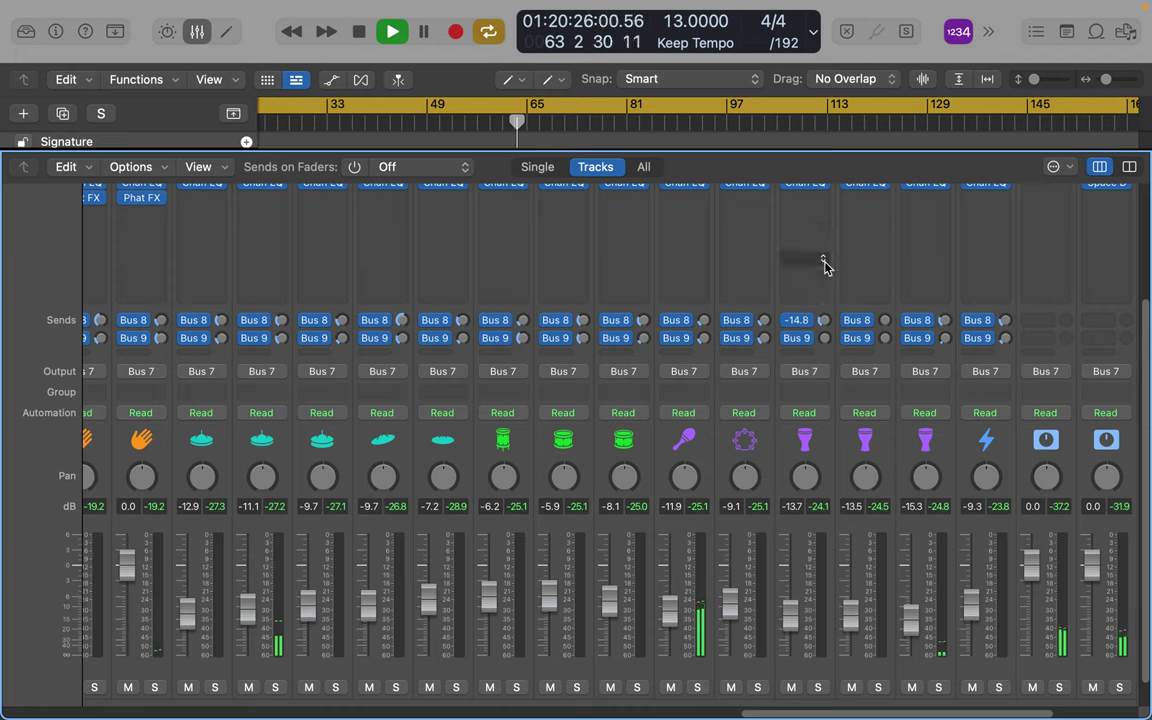
left_click(824, 338)
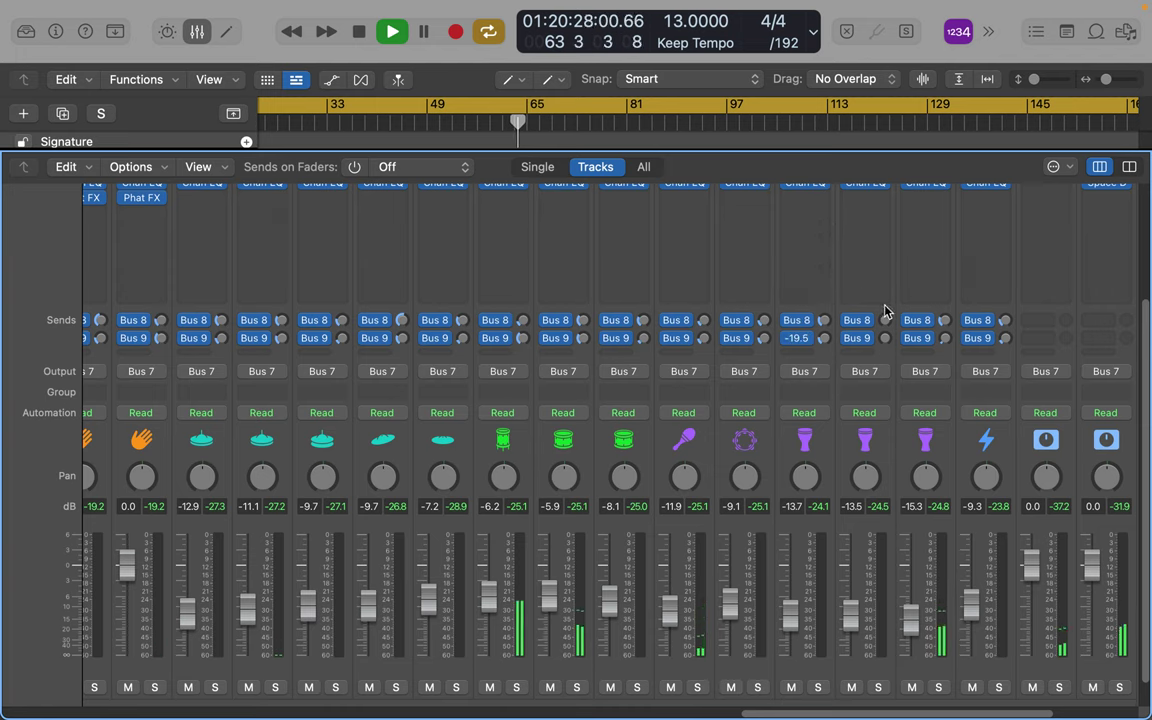
left_click_drag(885, 320, 892, 268)
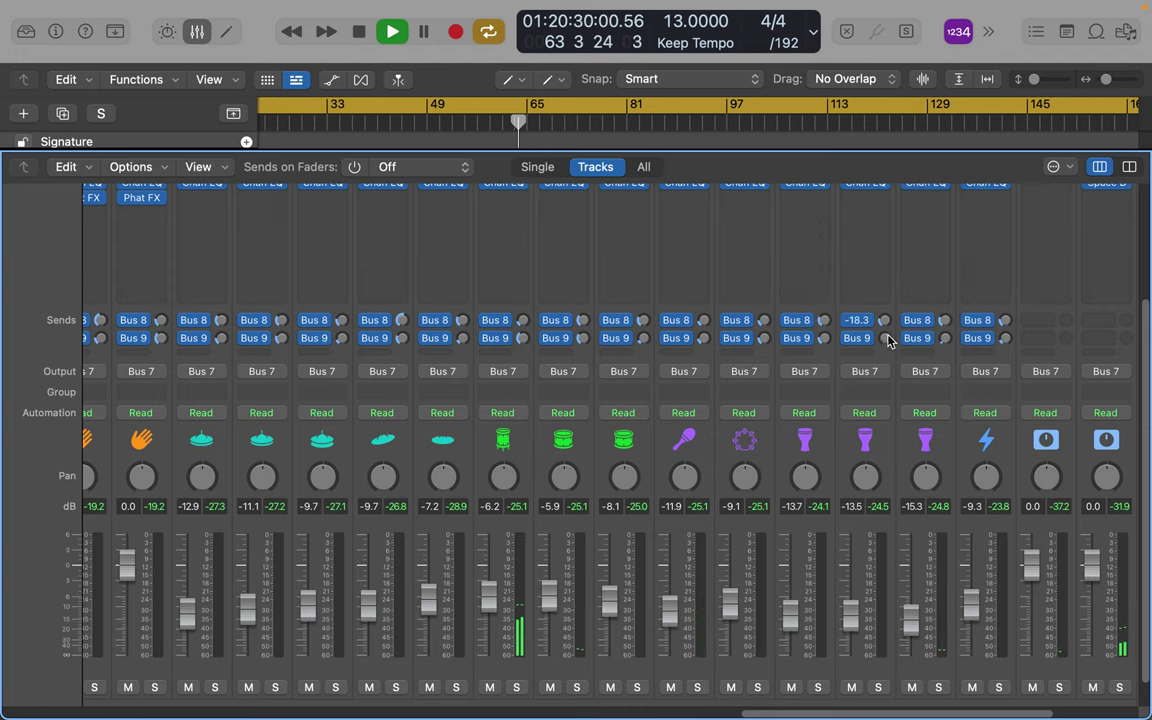
left_click_drag(885, 338, 951, 320)
Add a Bitcrusher as an audio effect on the Reverb channel that follows the Synth track and outputs to Bus 7.
scroll(1018, 320, "right", 5)
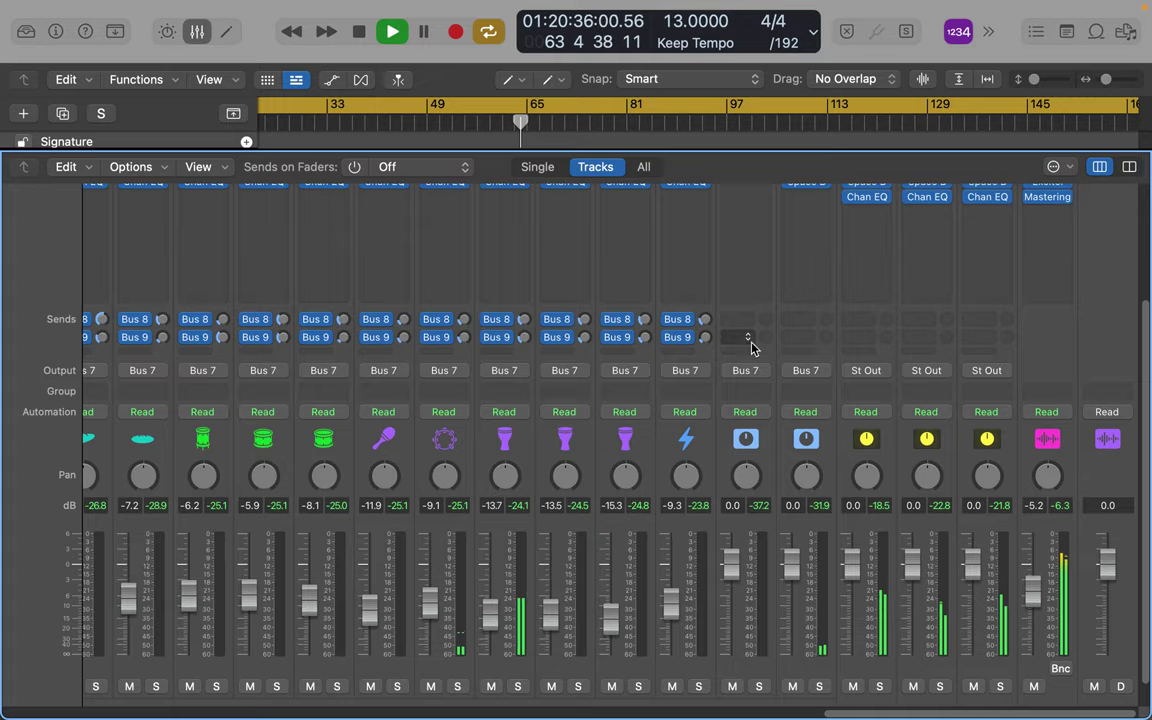
scroll(751, 345, "up", 5)
left_click(758, 342)
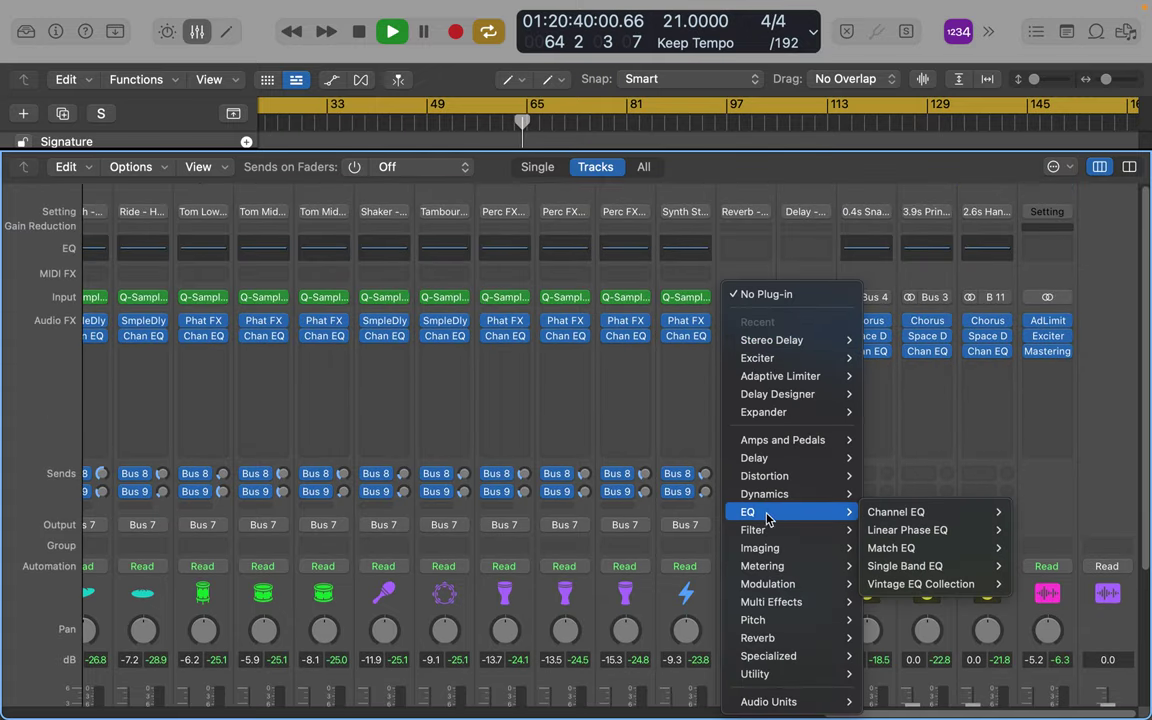
mouse_move(771, 538)
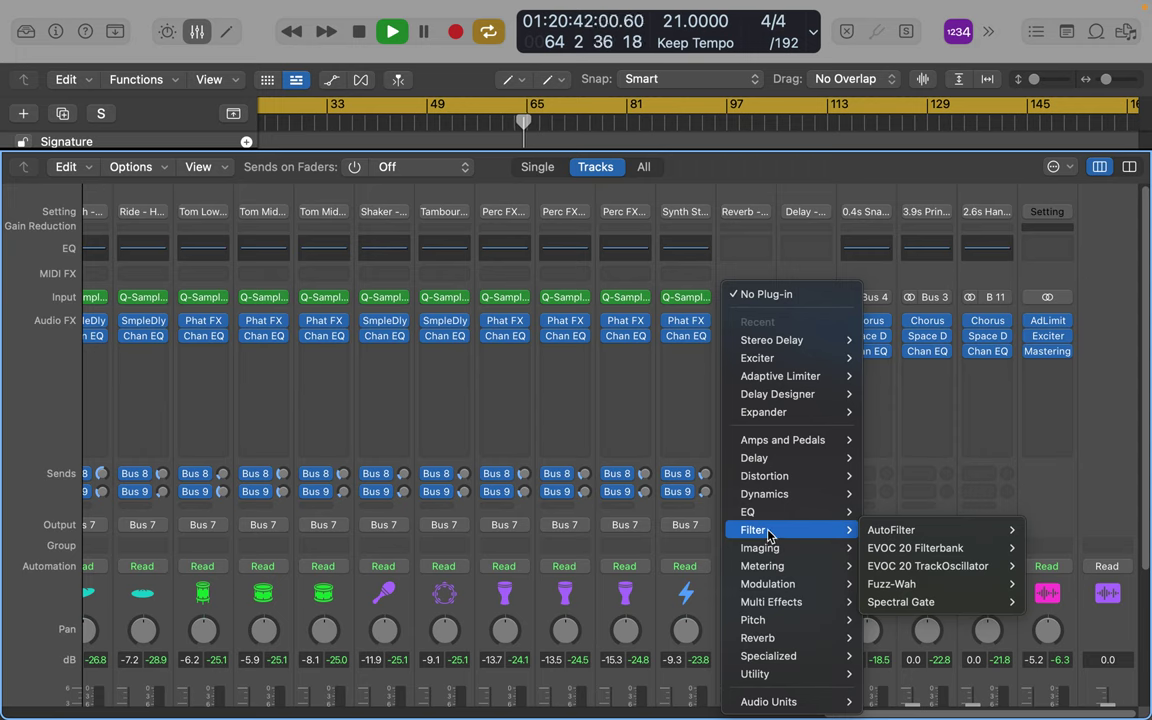
mouse_move(770, 500)
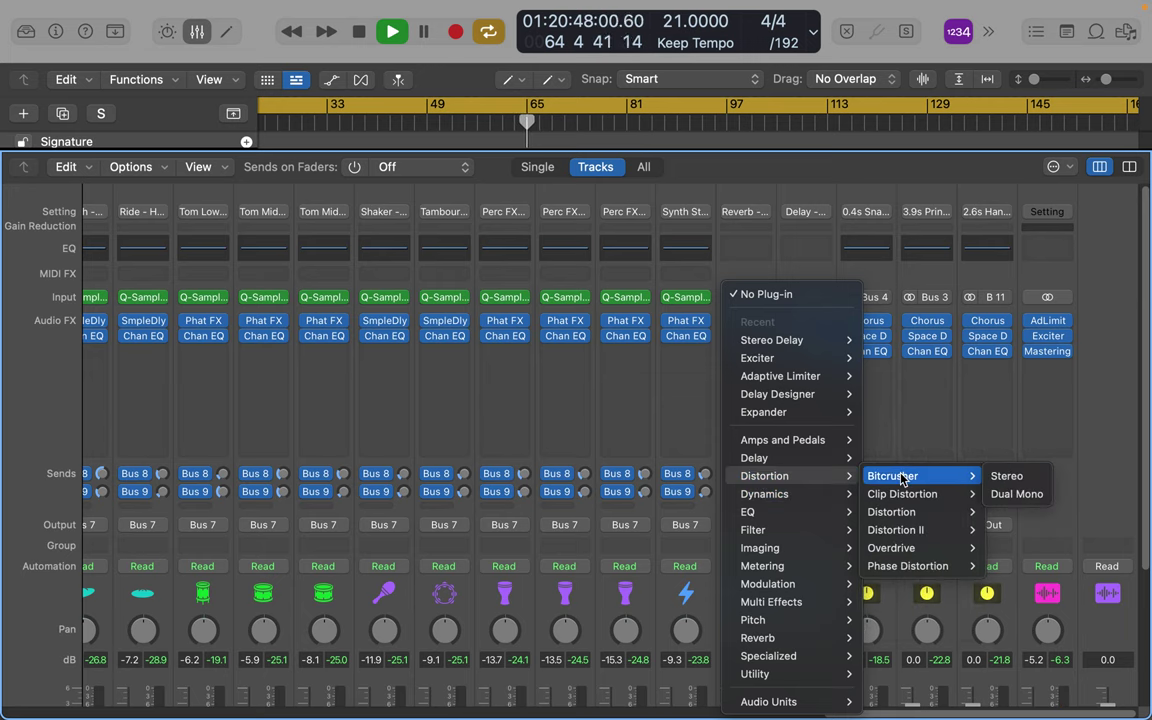
left_click(902, 477)
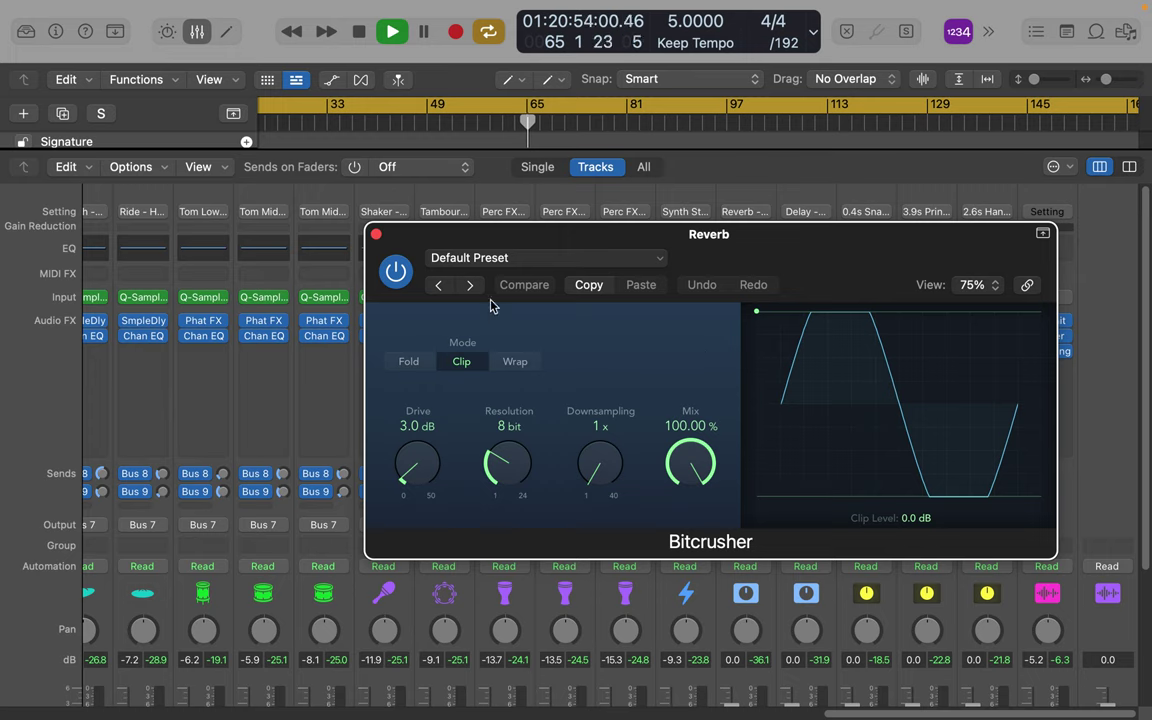
Load the 8-Bit Downshift preset in the Reverb channel's Bitcrusher, with downsampling at 7x, resolution at 10 bit and drive at 0.0 dB.
left_click(496, 262)
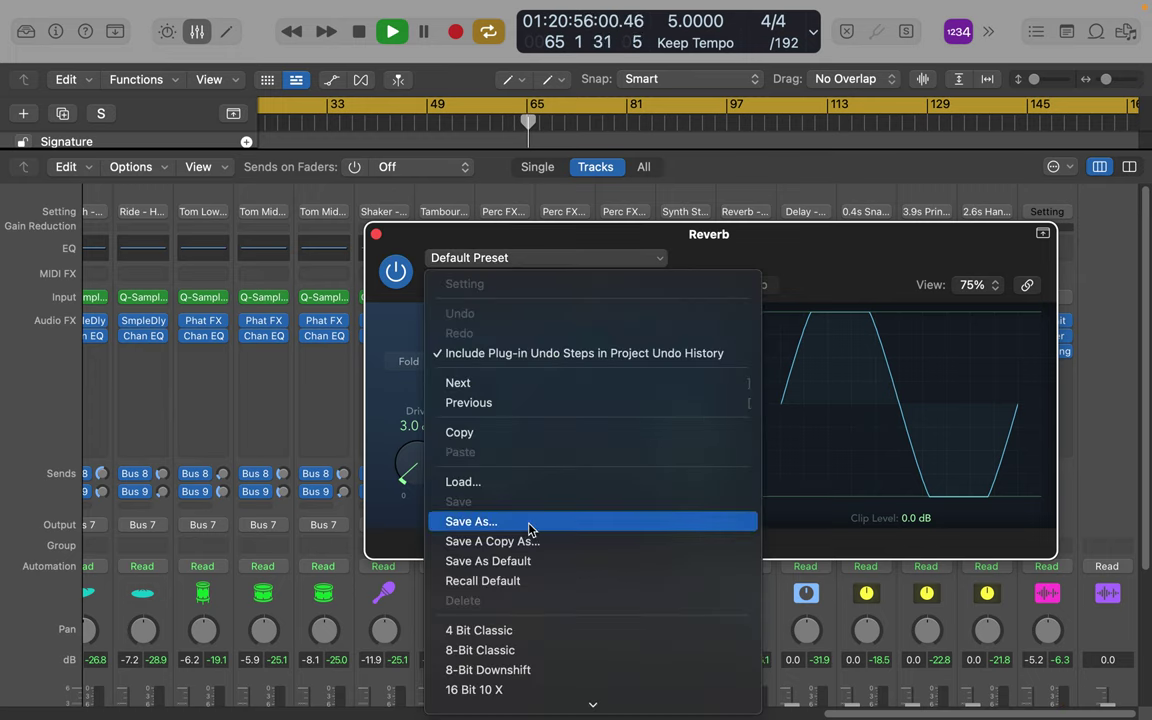
left_click(533, 672)
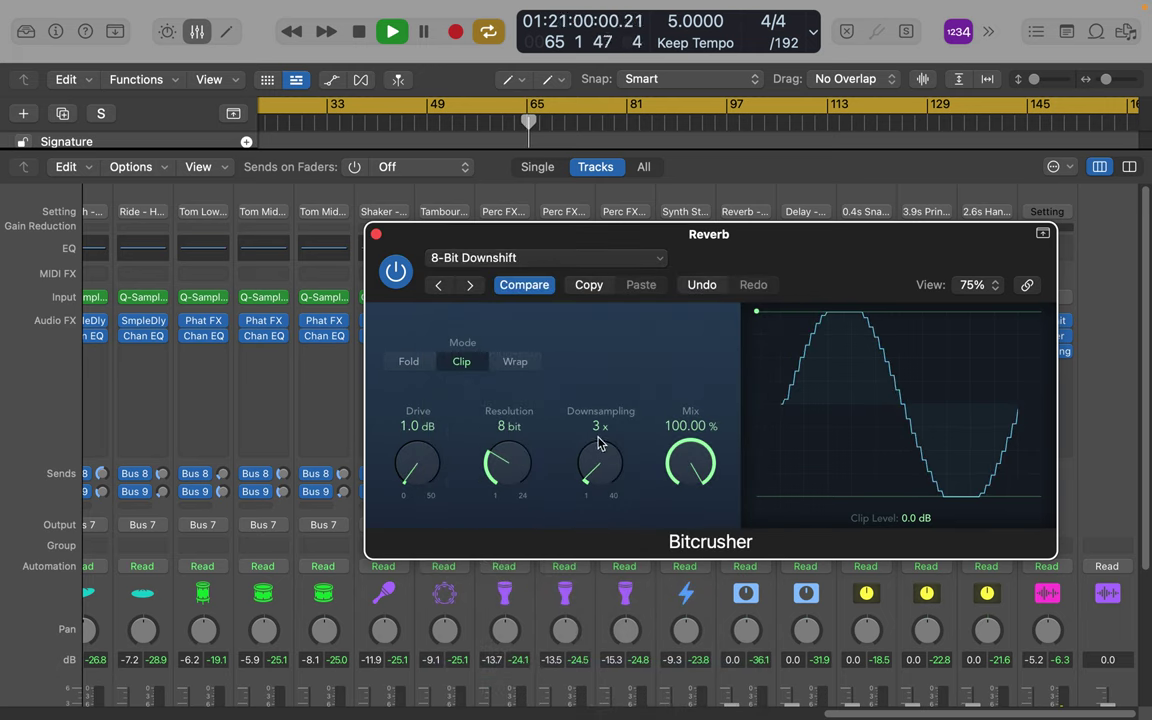
left_click_drag(614, 477, 595, 448)
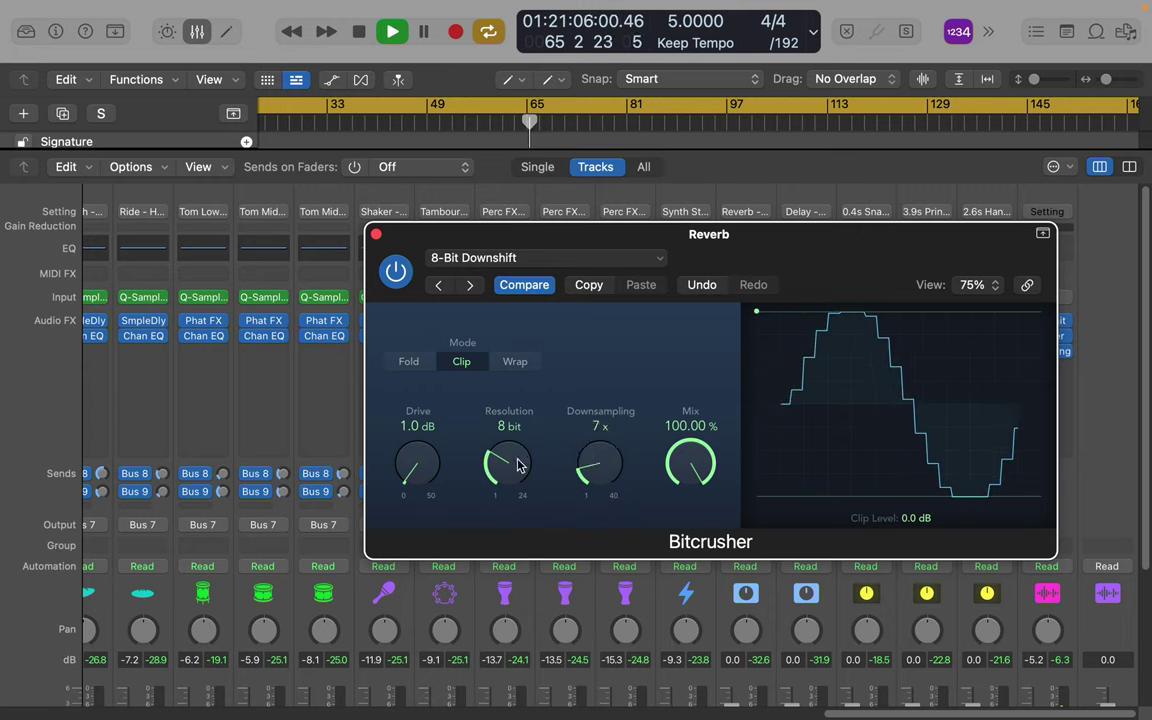
left_click_drag(506, 476, 507, 449)
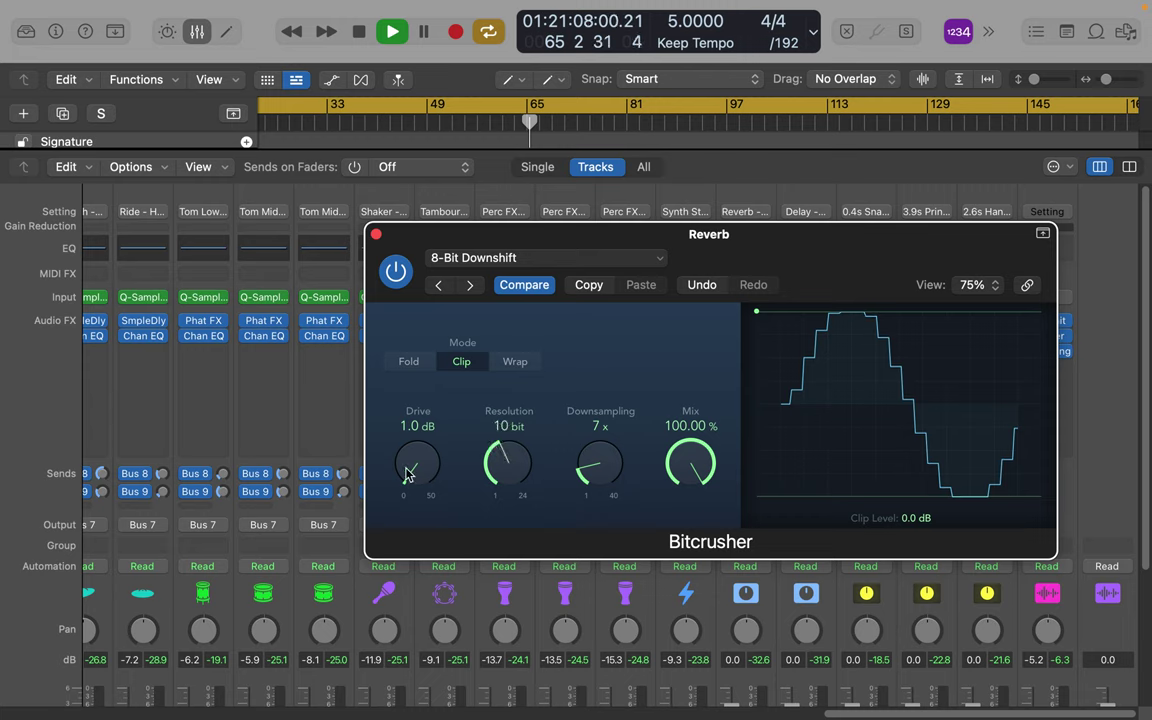
left_click_drag(408, 470, 437, 514)
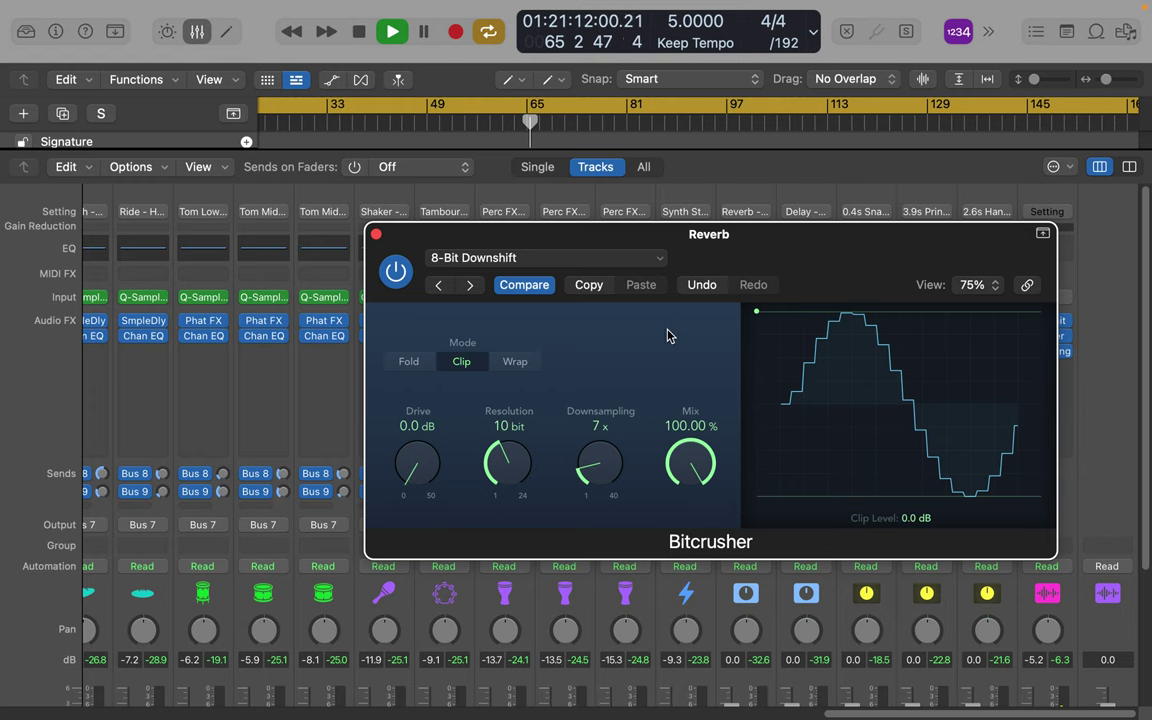
left_click(377, 235)
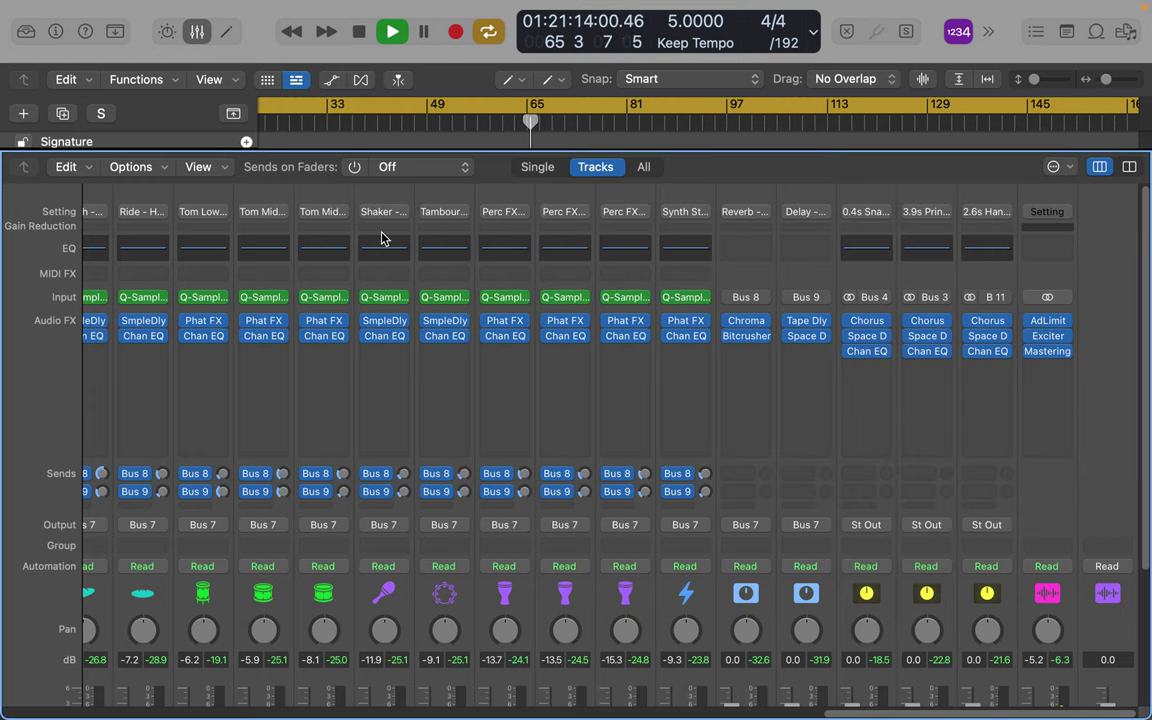
Add a Distortion II as the third audio effect on the Delay channel fed by Bus 9.
left_click(823, 351)
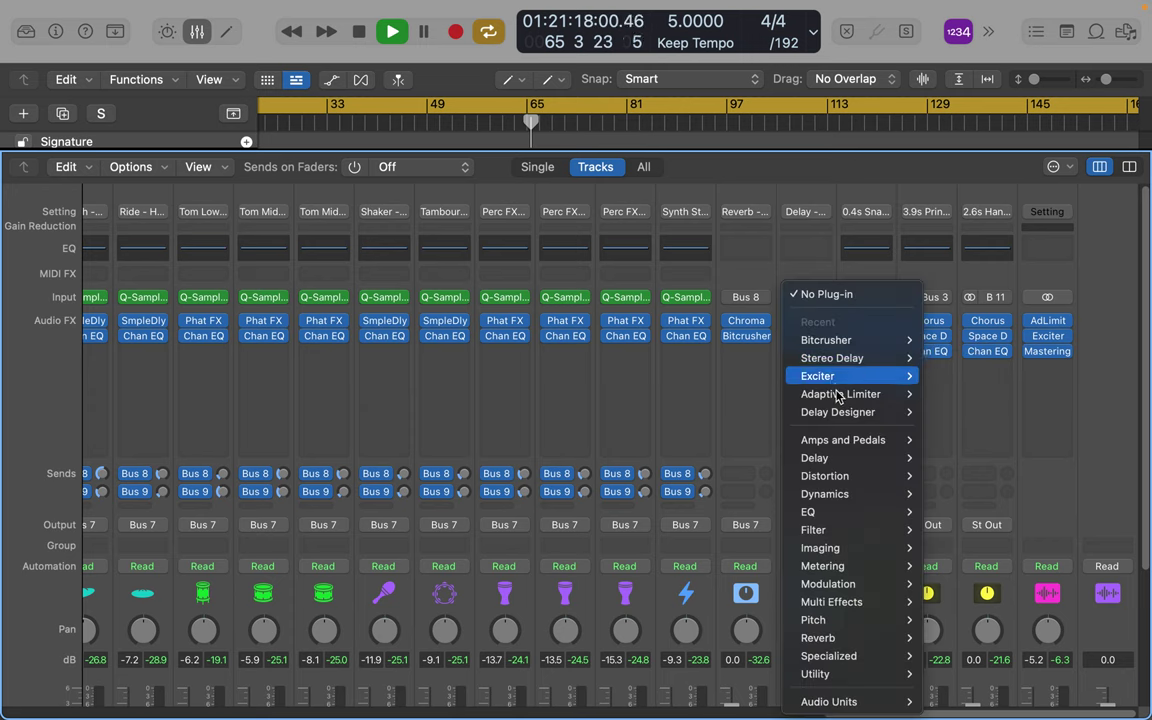
mouse_move(880, 476)
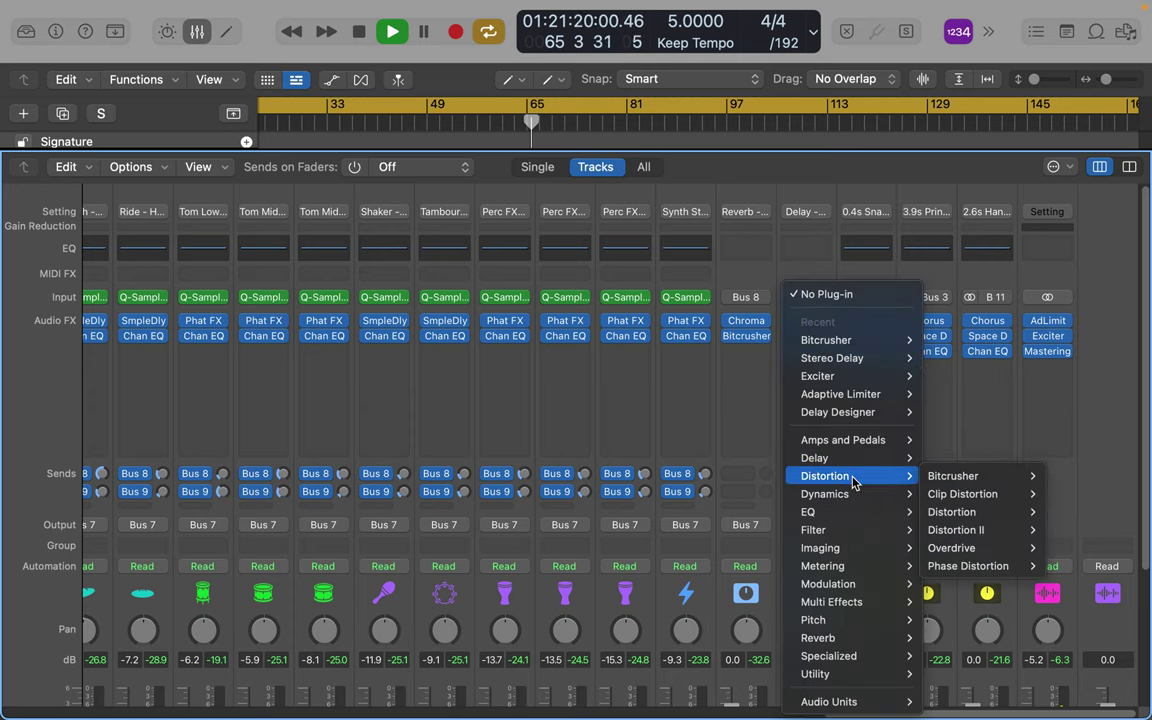
mouse_move(998, 497)
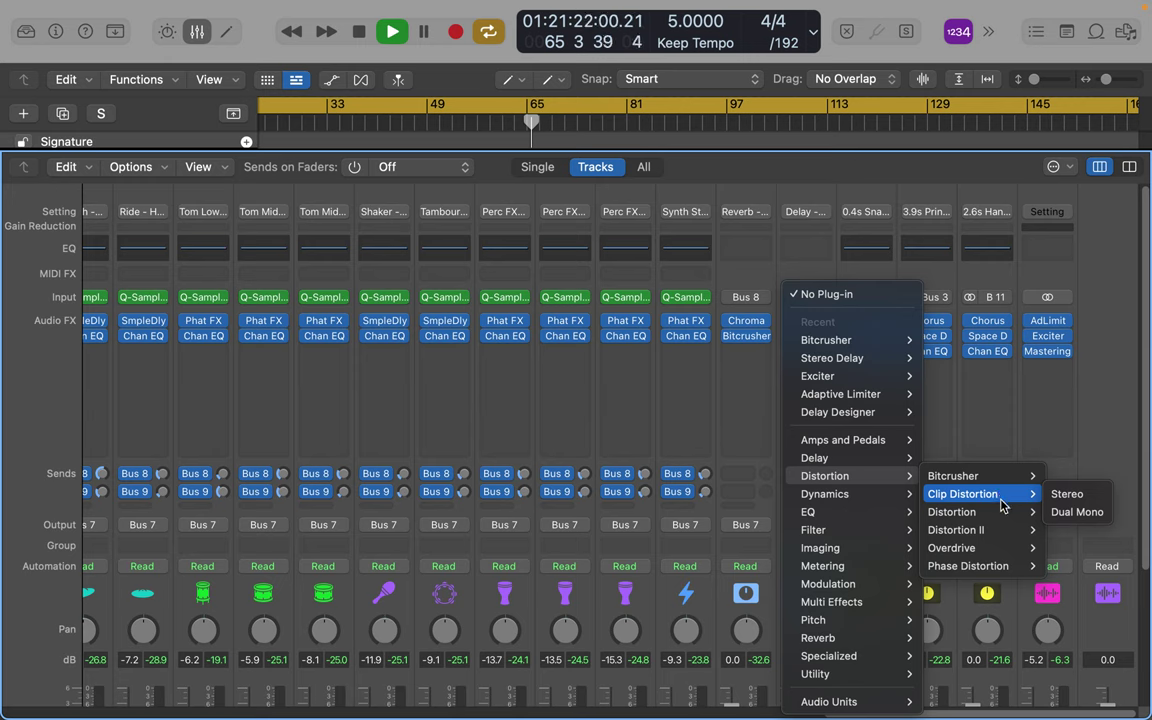
left_click(1063, 530)
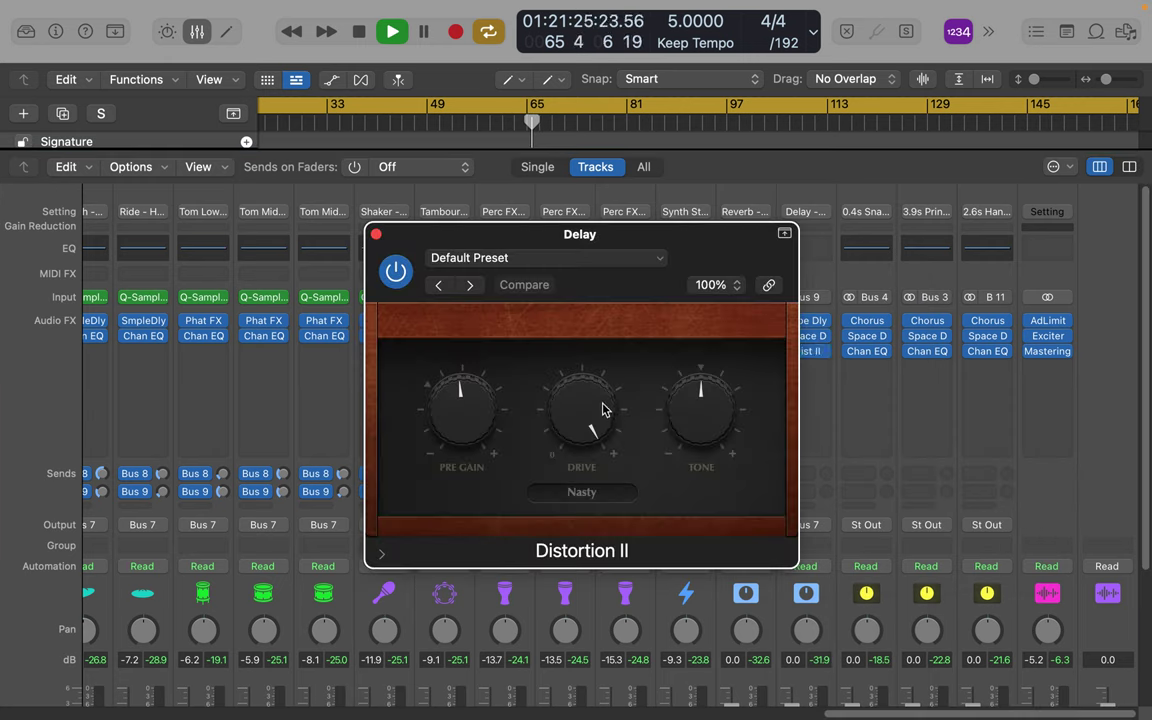
Try a manual Distortion II setting on the Delay channel, with pre gain at 8.0 dB, less drive and a higher tone.
left_click_drag(581, 401, 577, 431)
left_click_drag(463, 433, 457, 381)
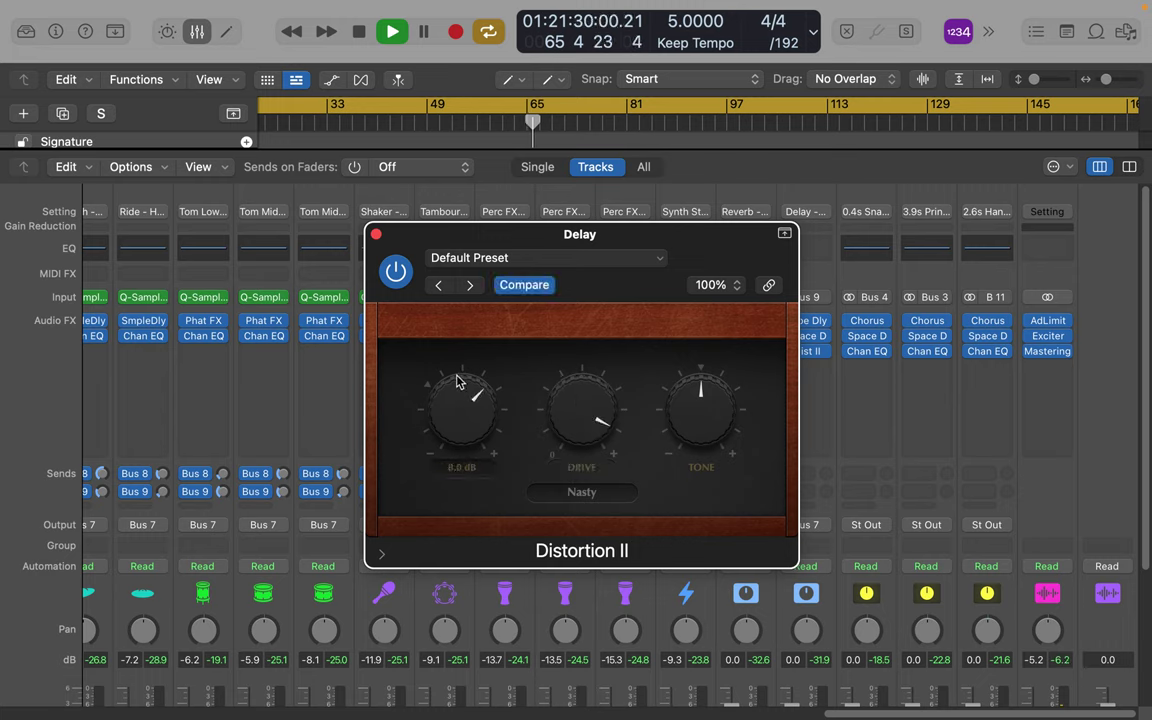
left_click_drag(686, 375, 686, 363)
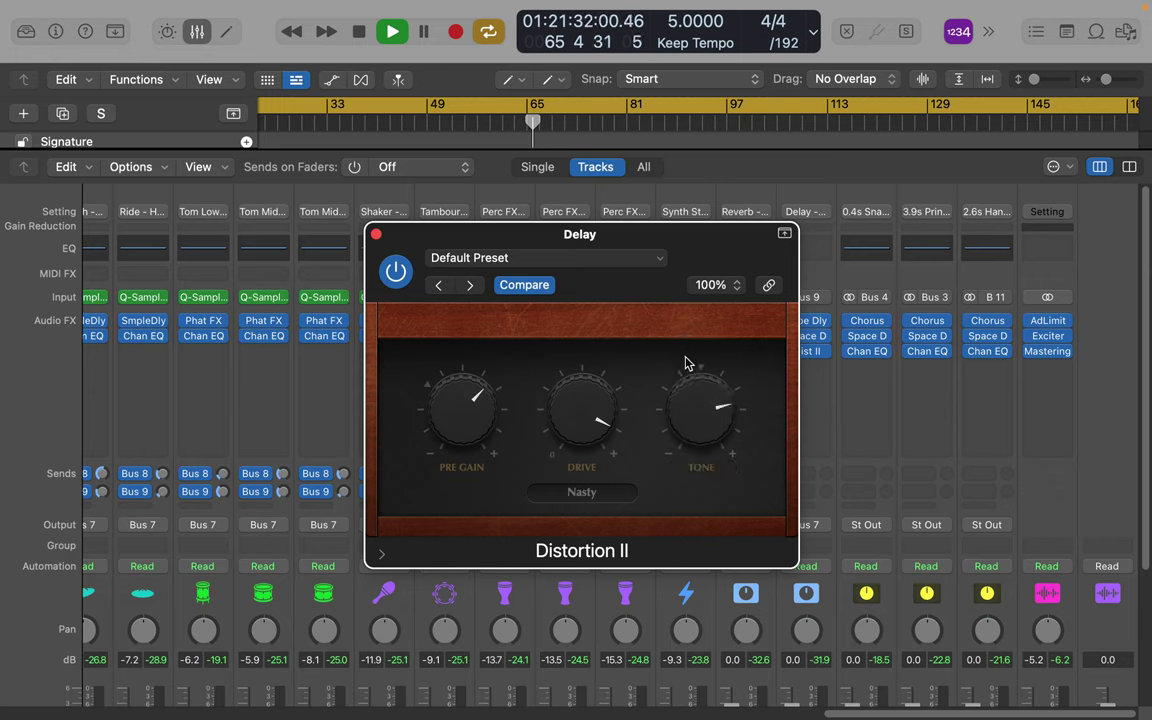
Load the Kick Edge preset in the Delay channel's Distortion II, with drive at 8.73 and pre gain at 8.0 dB.
left_click(612, 260)
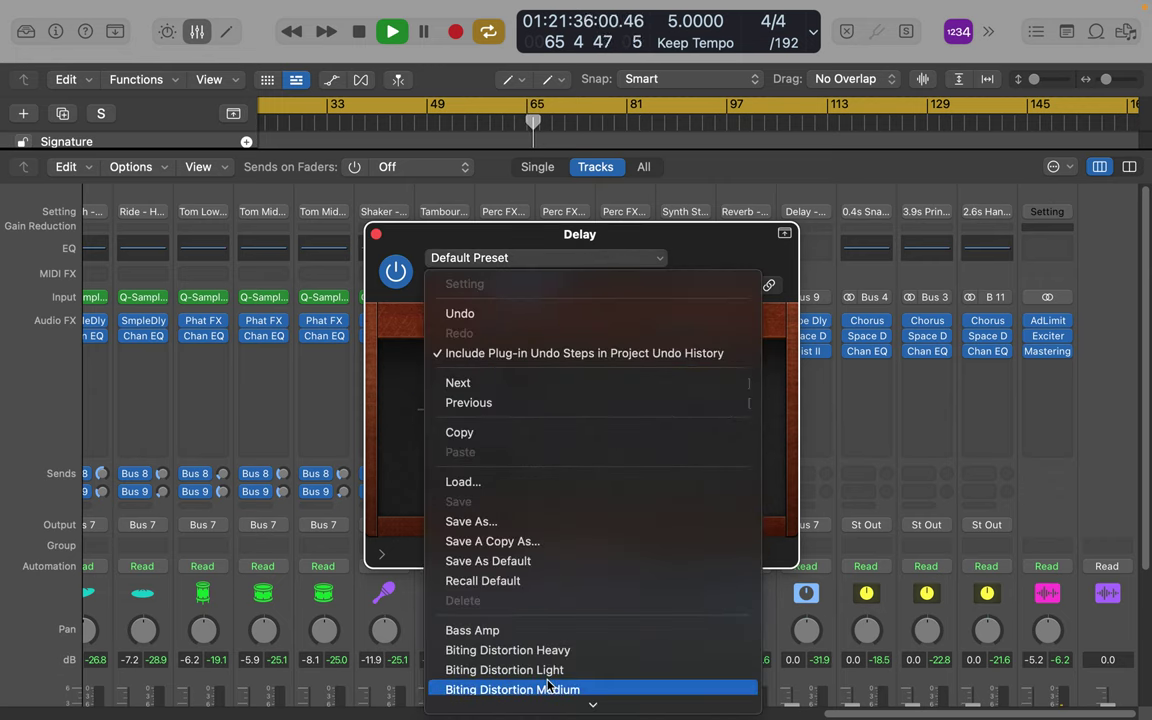
mouse_move(541, 704)
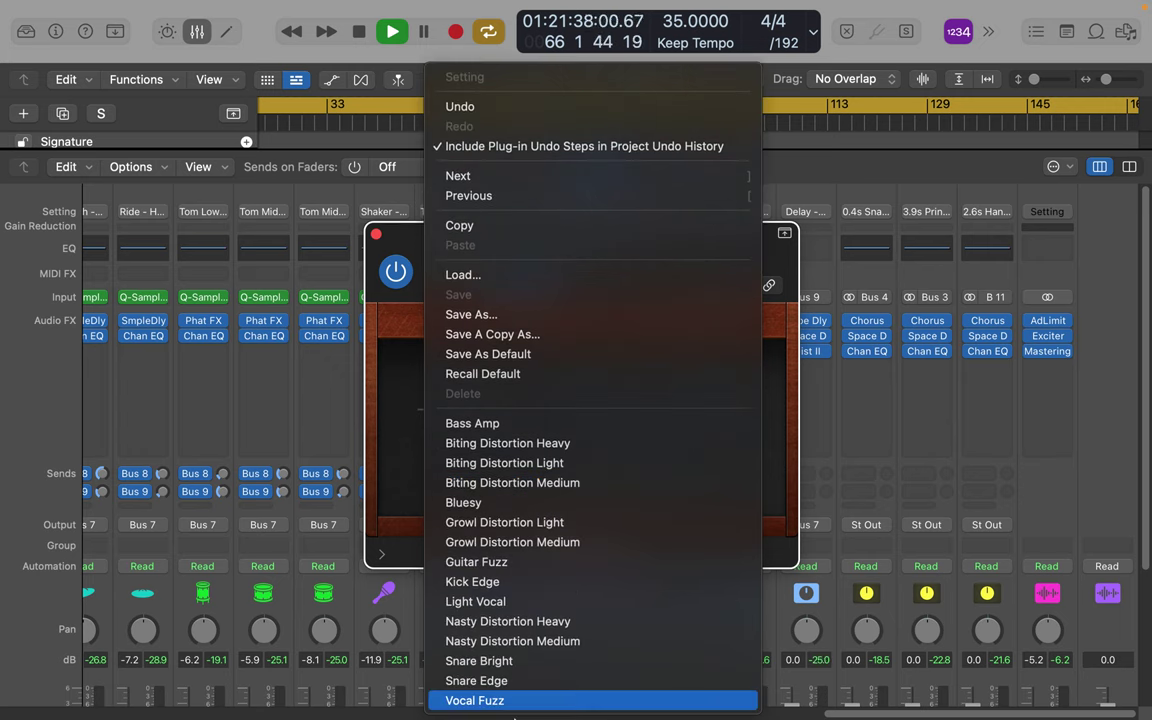
left_click(559, 585)
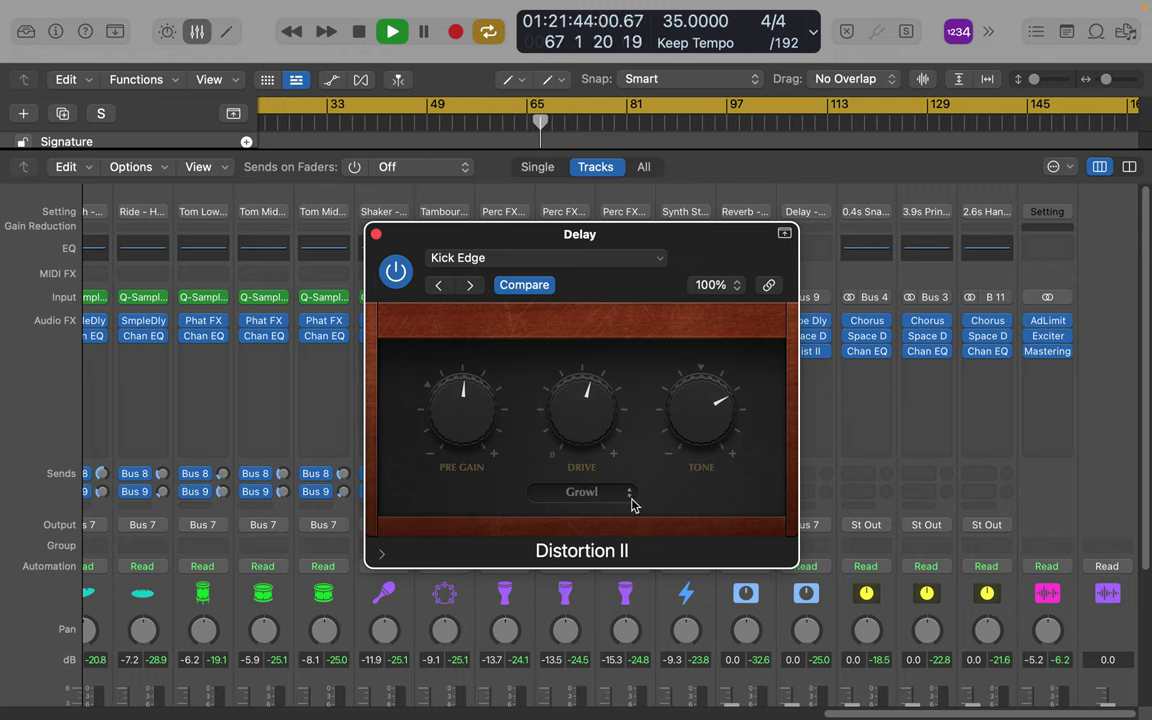
left_click_drag(591, 411, 597, 360)
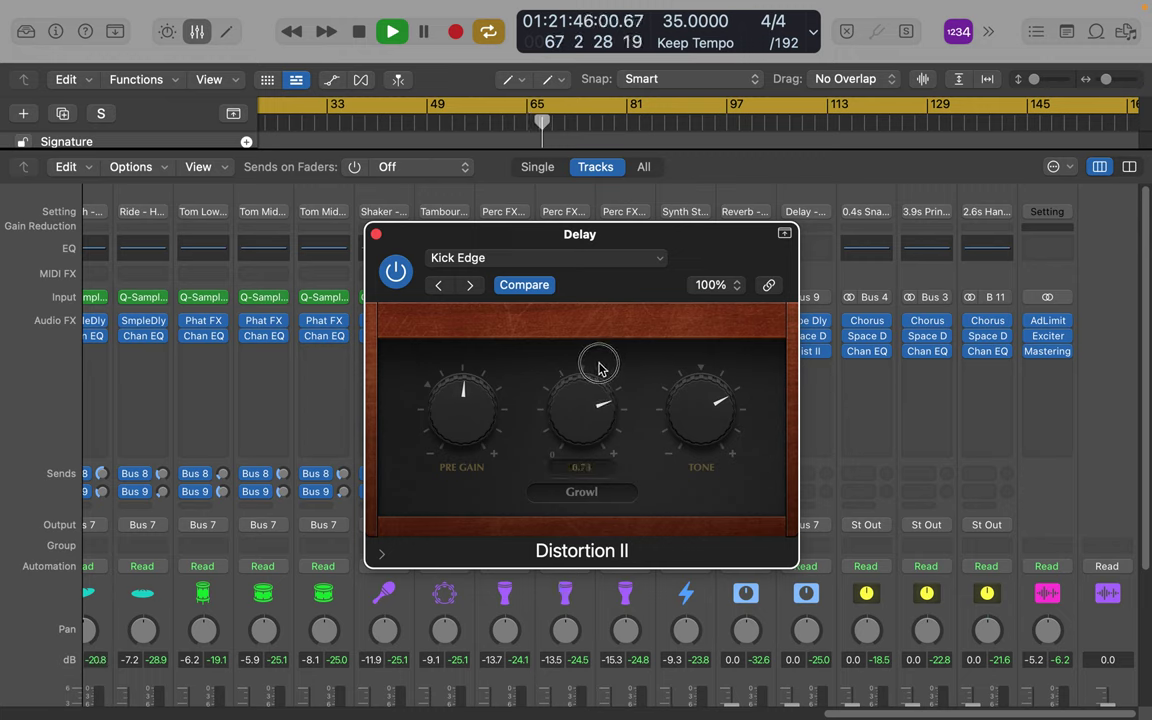
mouse_move(465, 413)
left_mouse_down()
mouse_move(466, 382)
mouse_move(470, 411)
left_mouse_up()
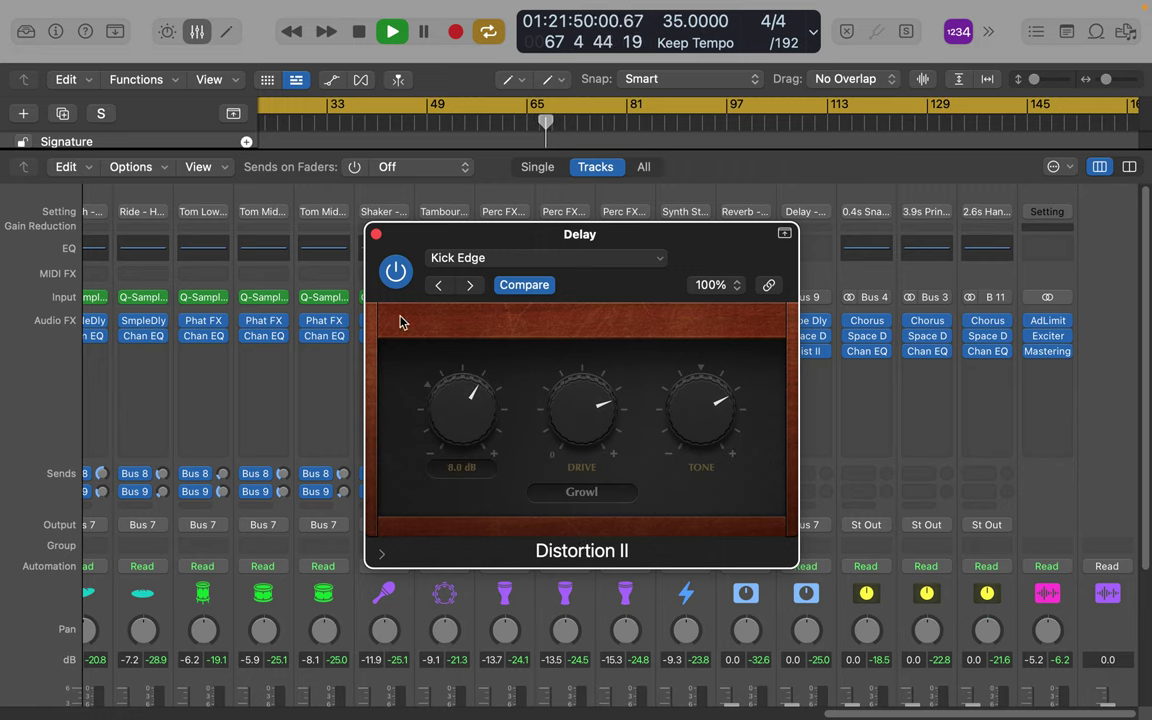
left_click(376, 234)
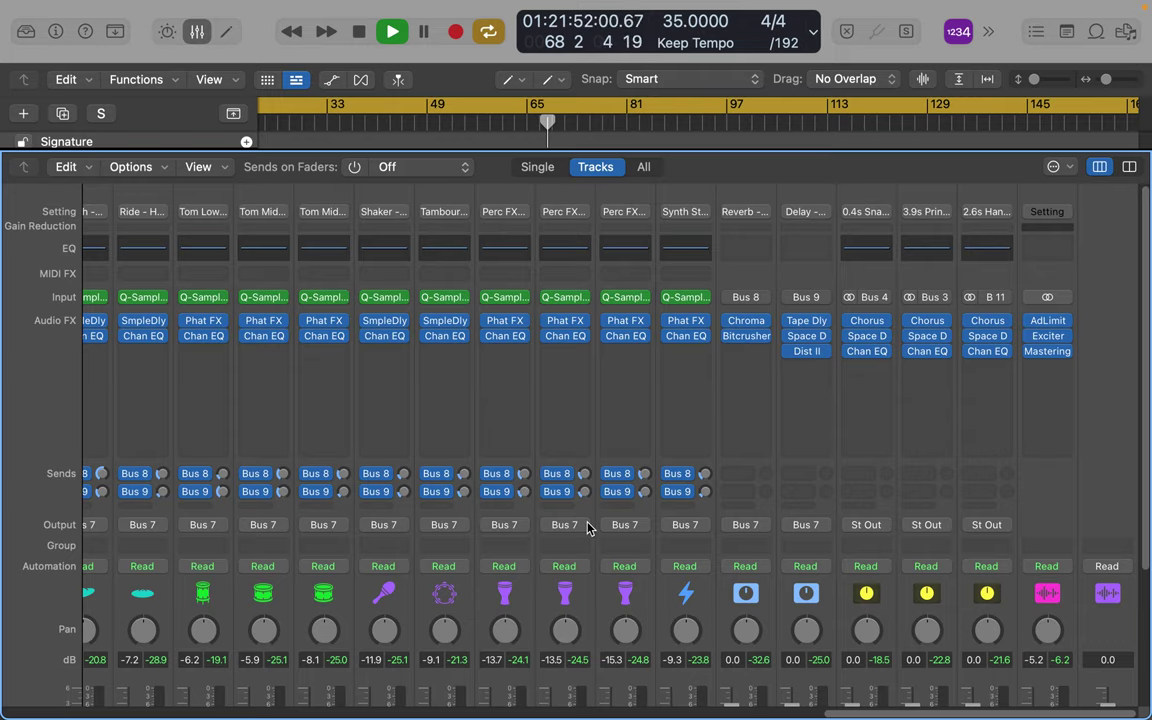
Lower the volume of the Bus 4 0.4s Snare Chamber return channel to -0.7 dB.
scroll(588, 528, "down", 5)
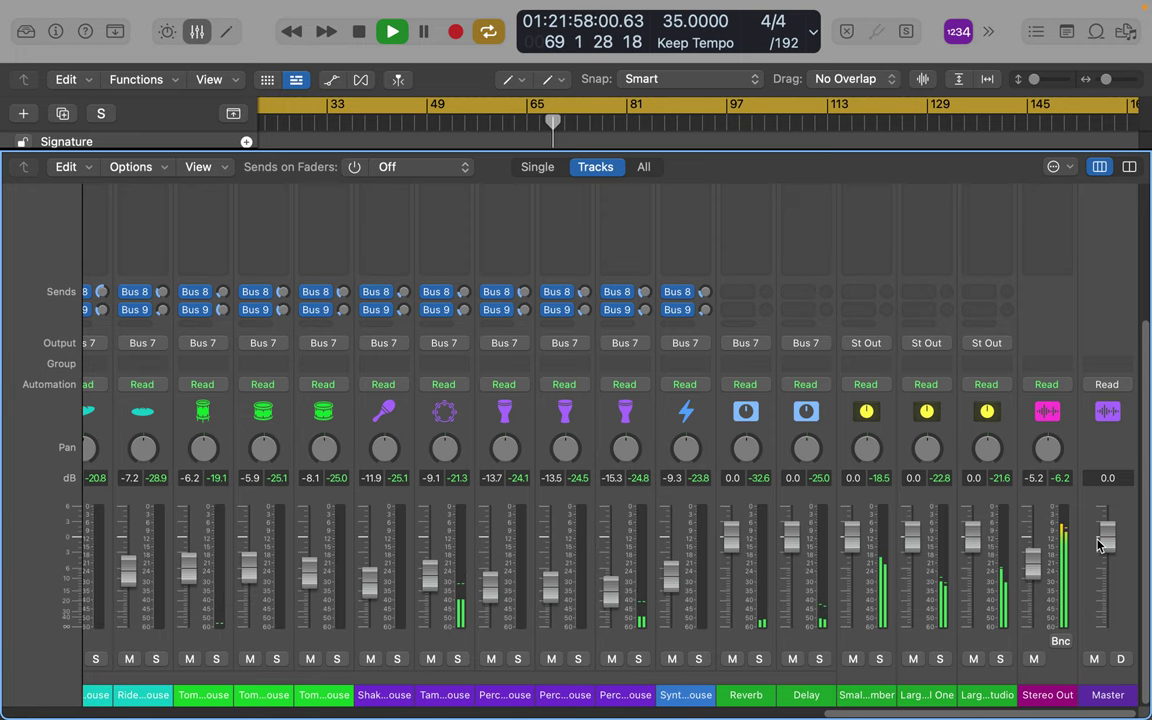
scroll(851, 558, "up", 1)
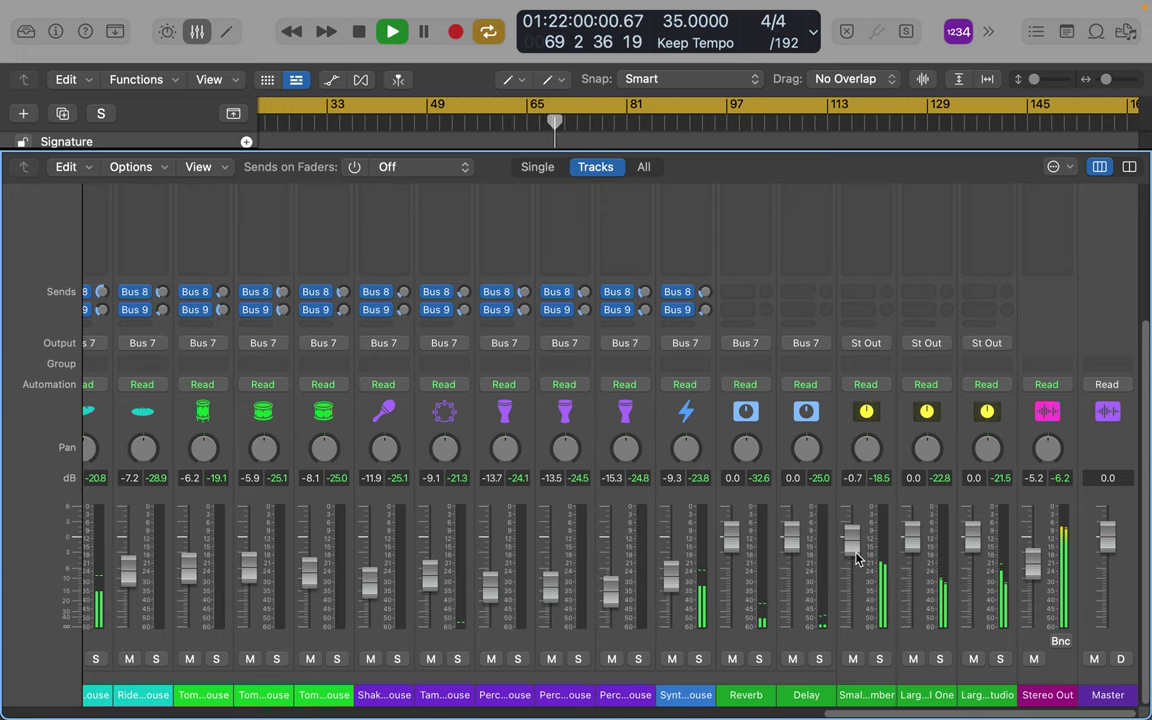
scroll(850, 490, "up", 5)
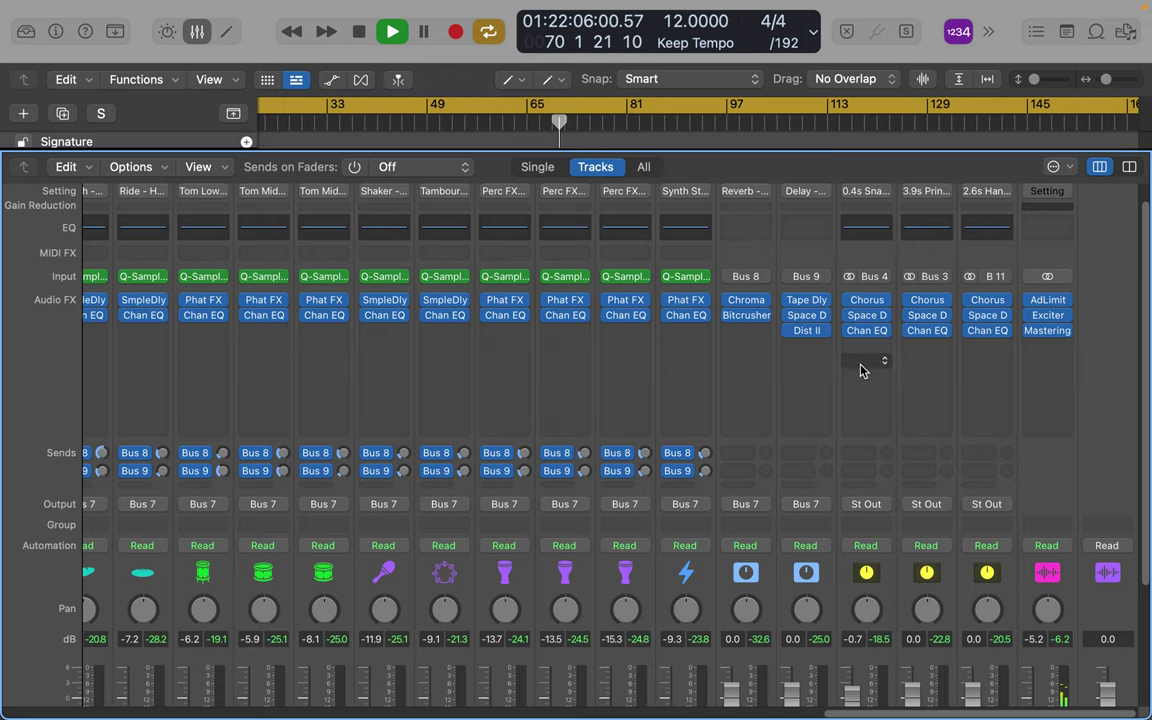
scroll(862, 365, "down", 1)
Show the Bus 1 Gated Reverb send levels on the mixer faders.
scroll(770, 337, "left", 15)
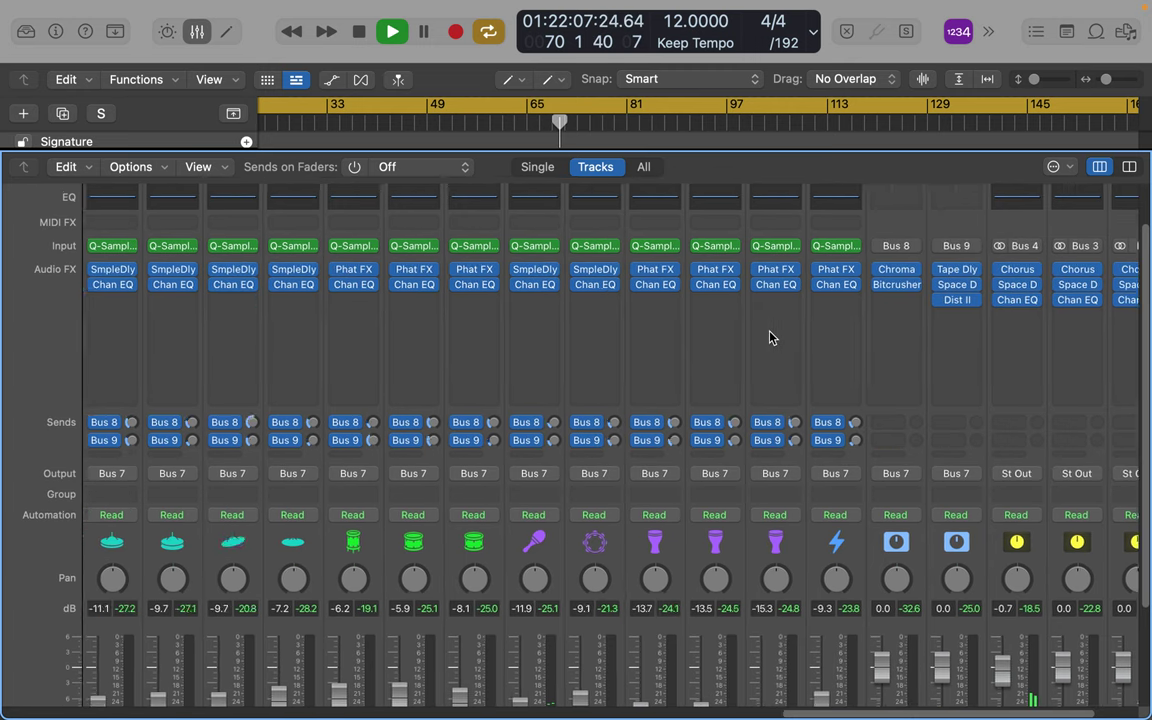
scroll(770, 337, "left", 10)
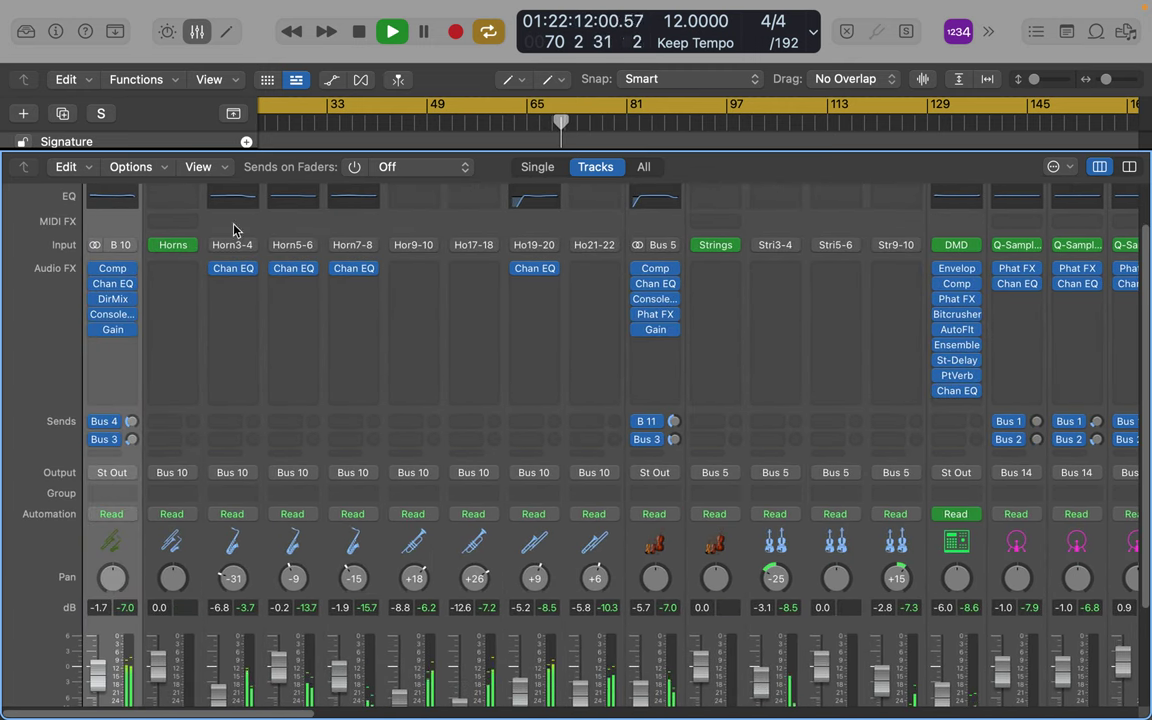
left_click(465, 168)
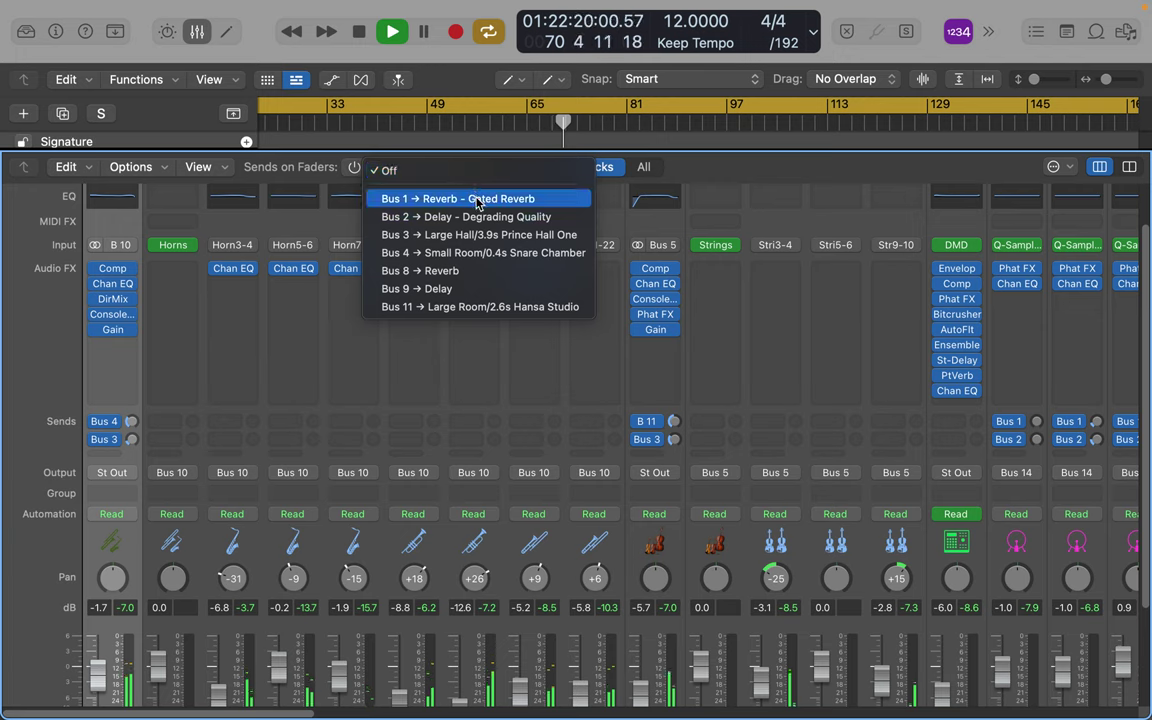
left_click(474, 199)
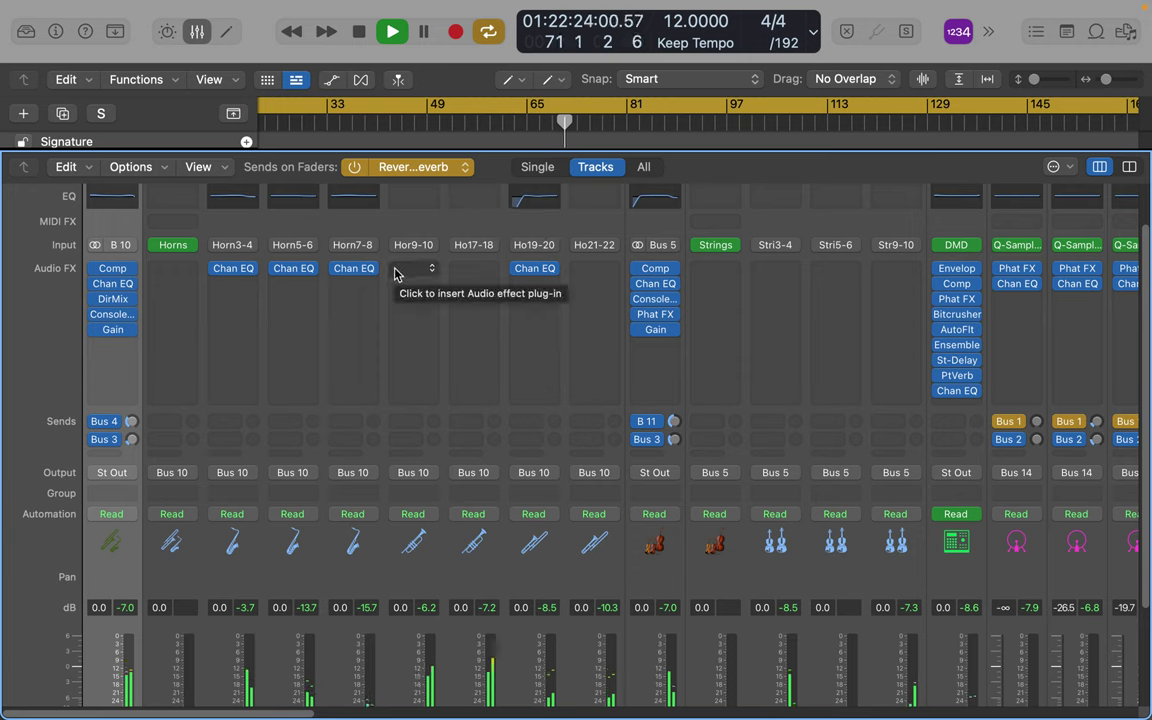
left_click(354, 168)
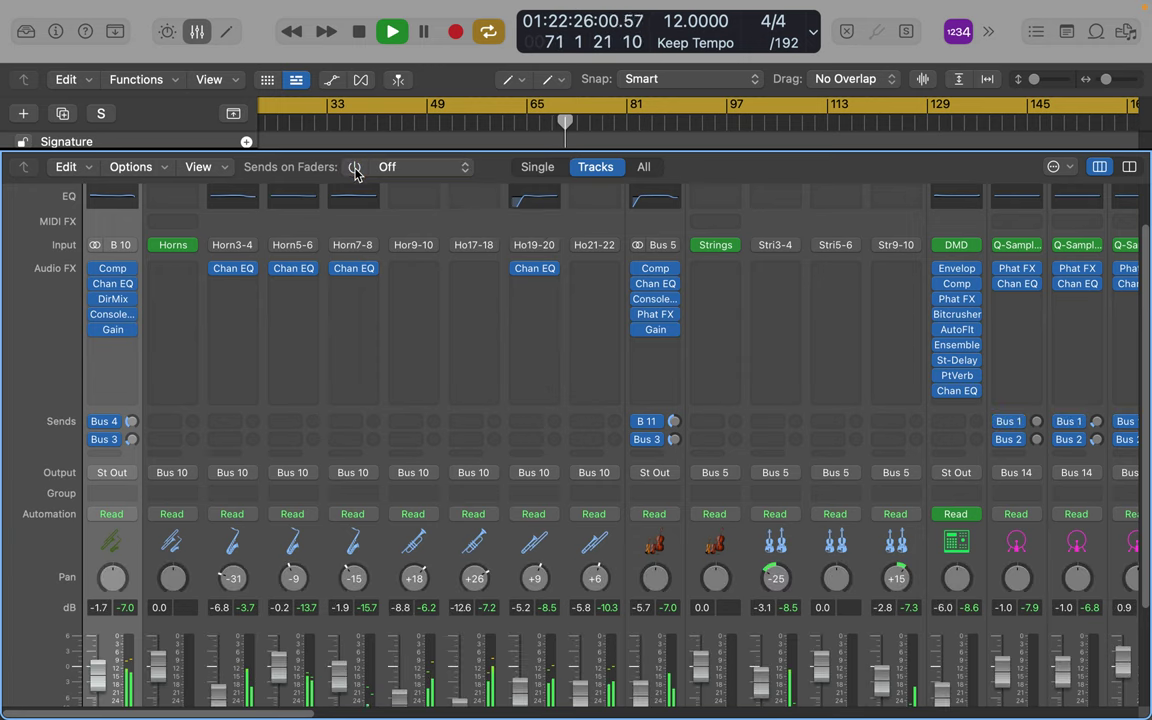
left_click(355, 168)
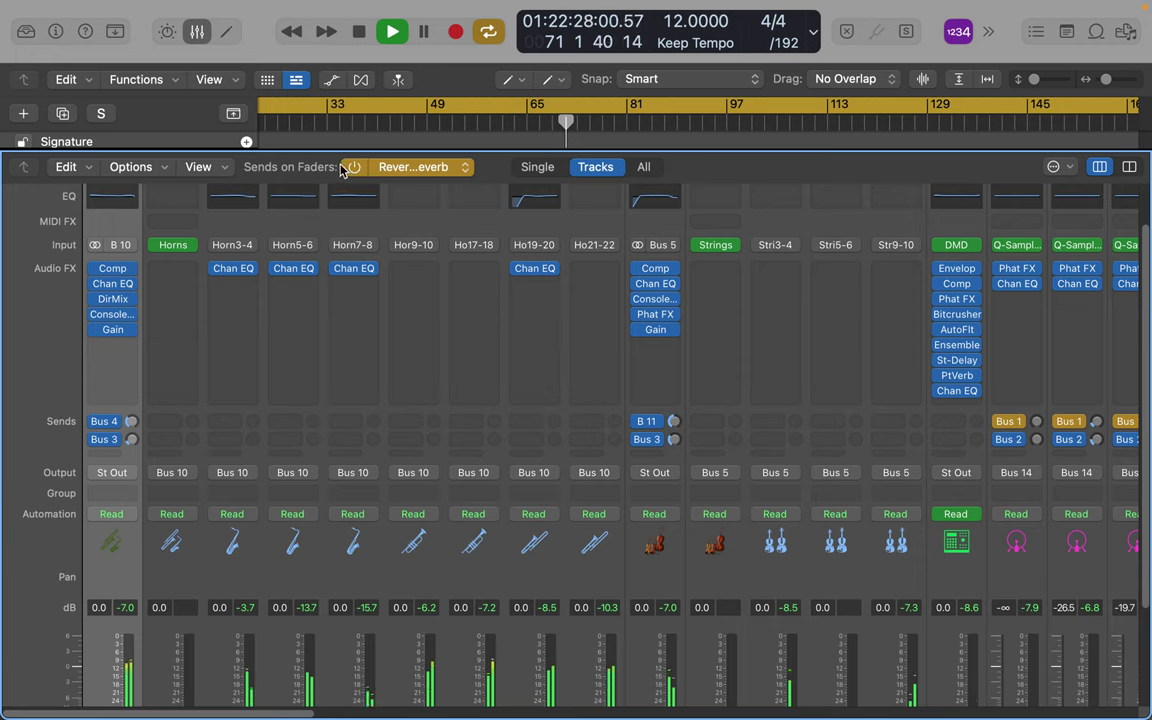
left_click(222, 168)
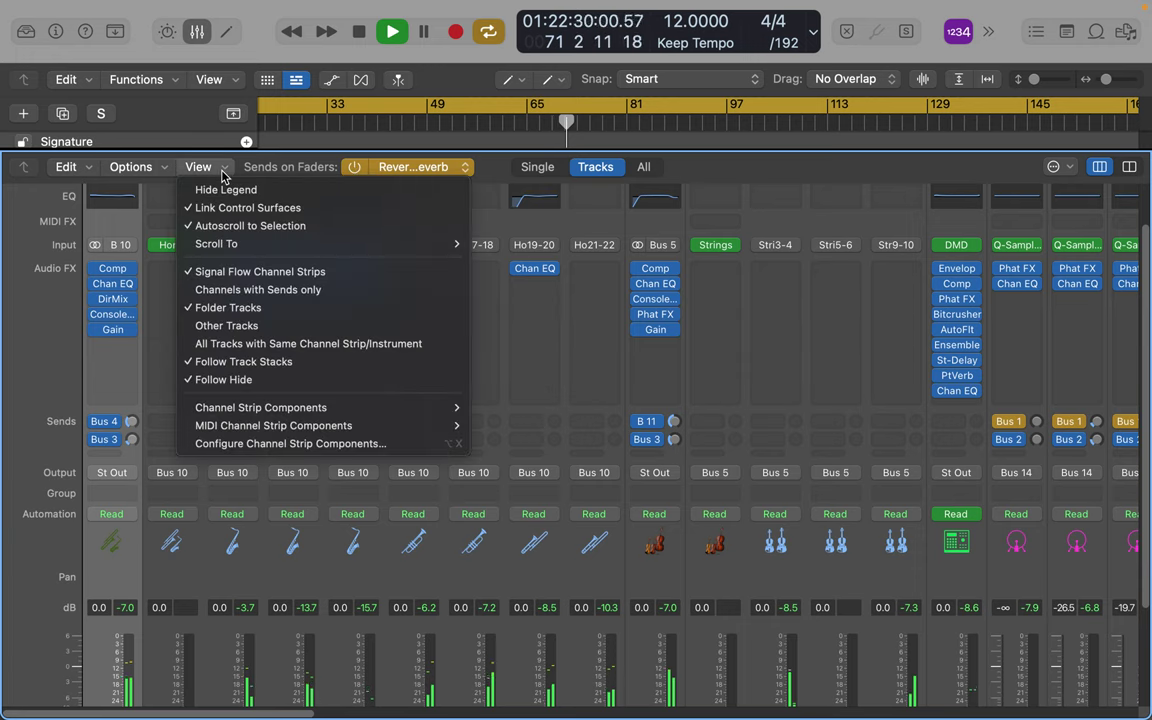
left_click(222, 172)
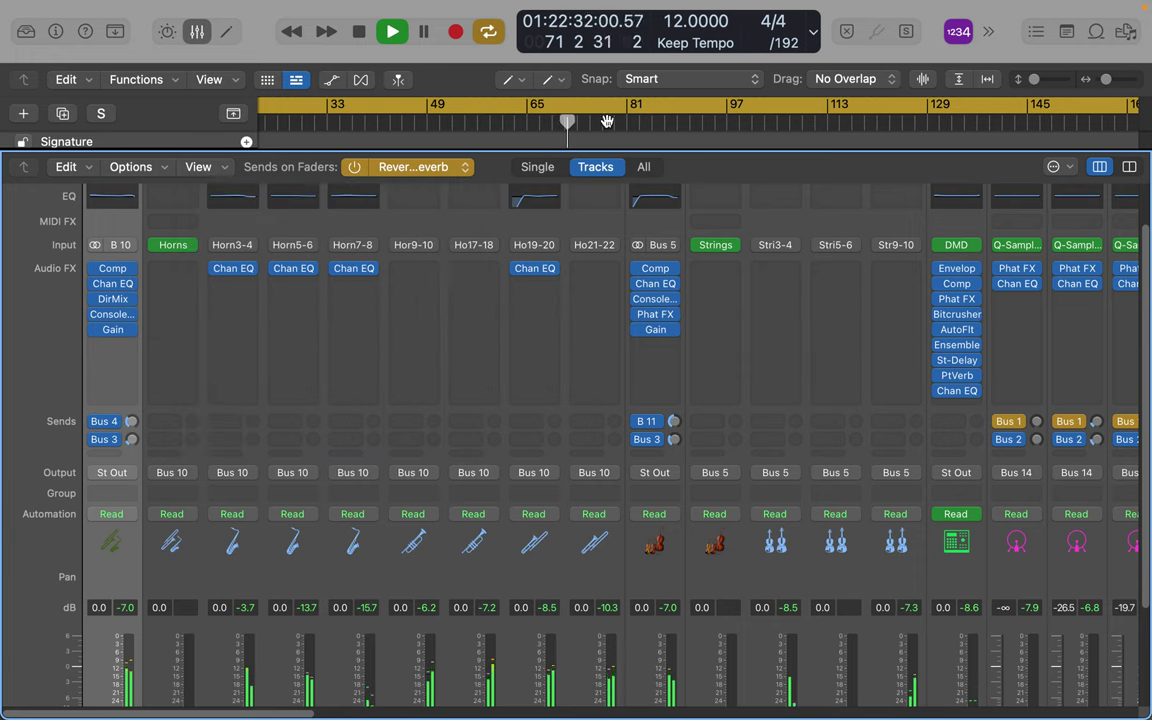
scroll(586, 246, "up", 3)
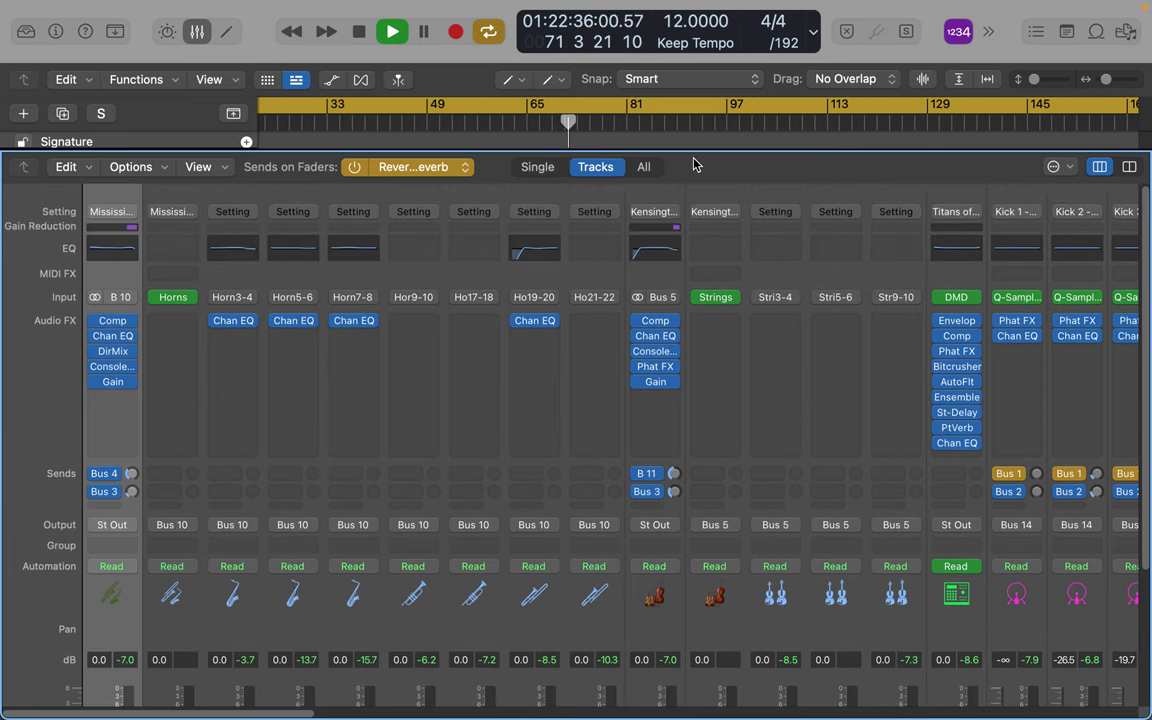
mouse_move(727, 300)
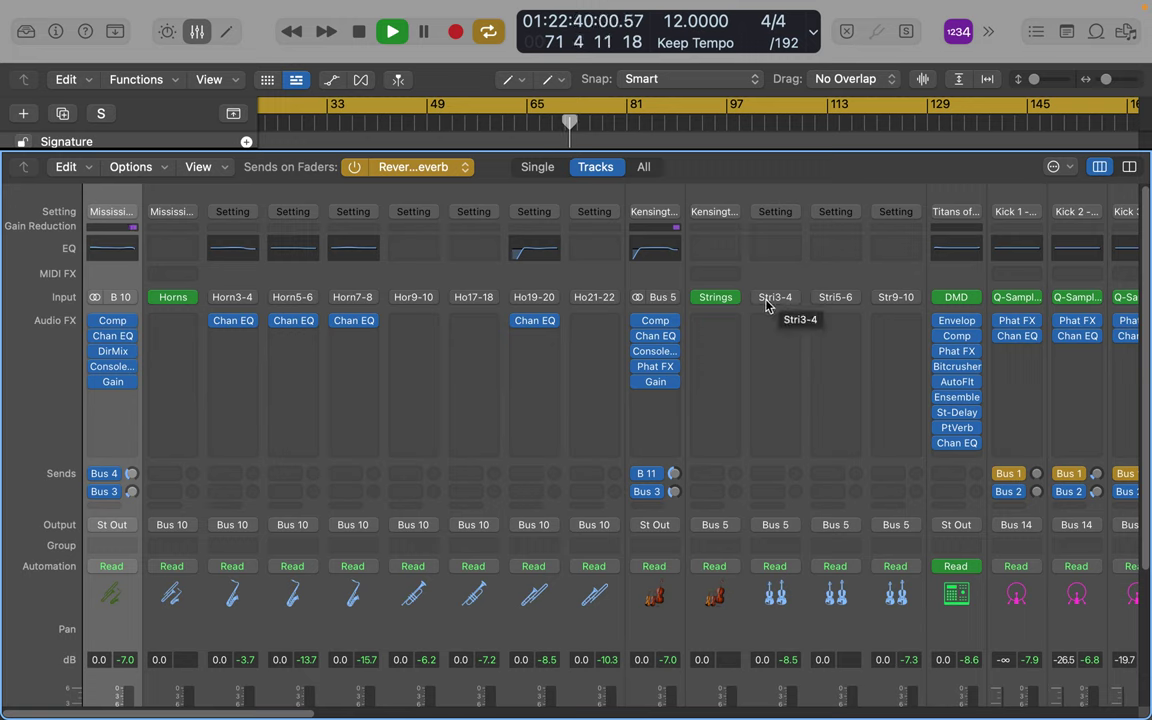
left_click(760, 300)
left_click(761, 300)
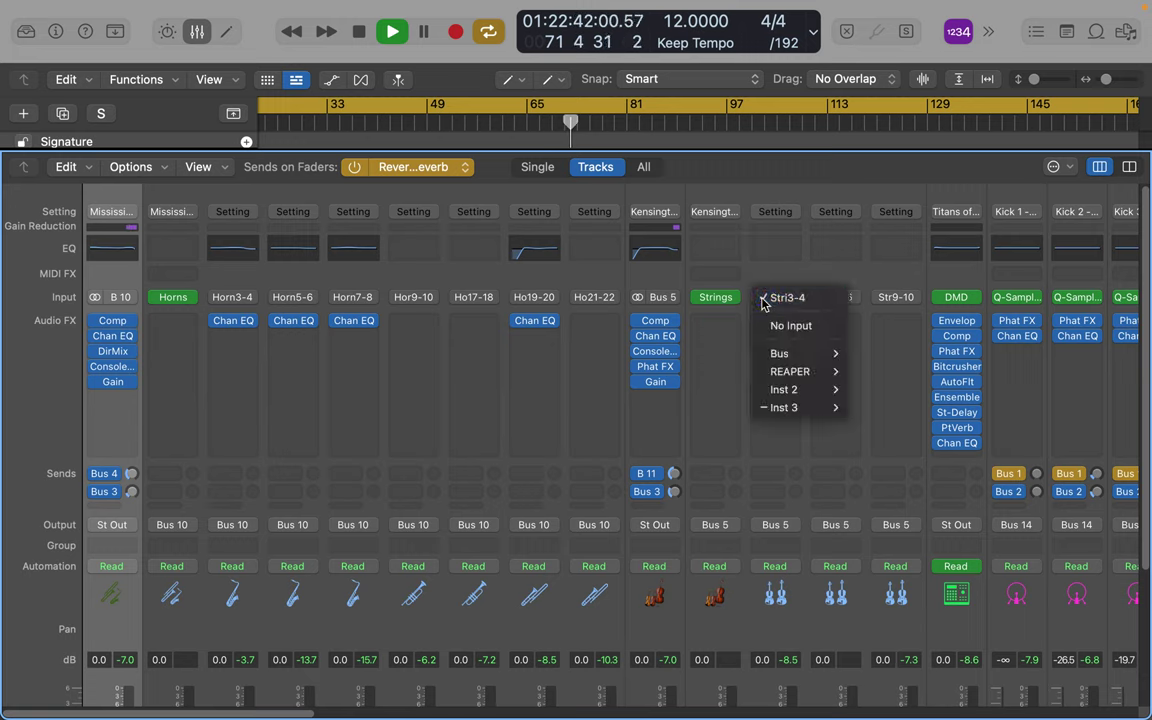
Set the Bus 1 sends of Kick 1, 2 and 3 to -9.0, -10.0 and -3.9 dB and Snare 1's to -5.6 dB.
scroll(748, 306, "right", 1)
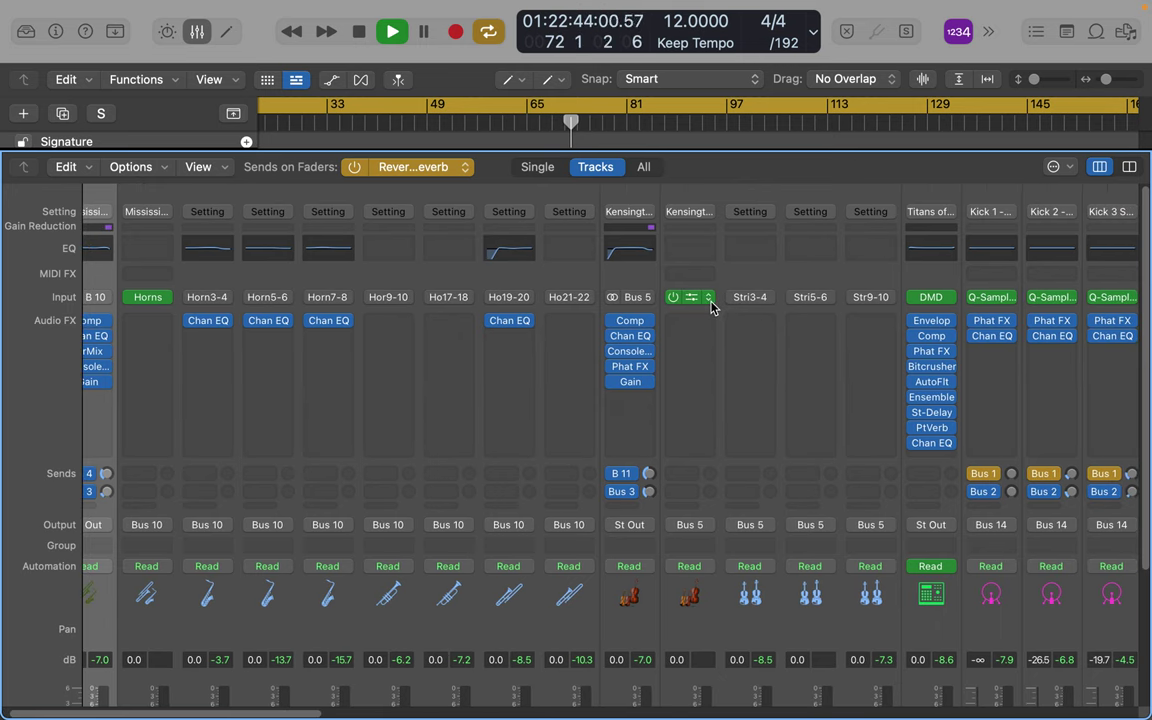
scroll(711, 307, "down", 5)
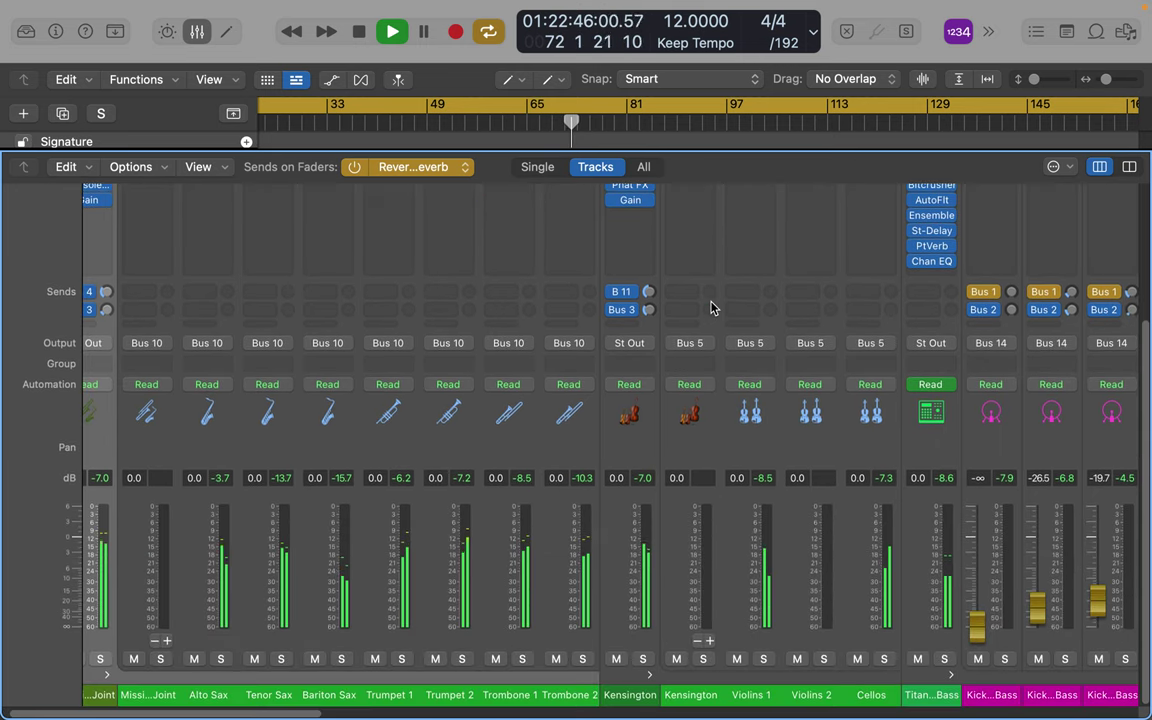
scroll(711, 307, "right", 5)
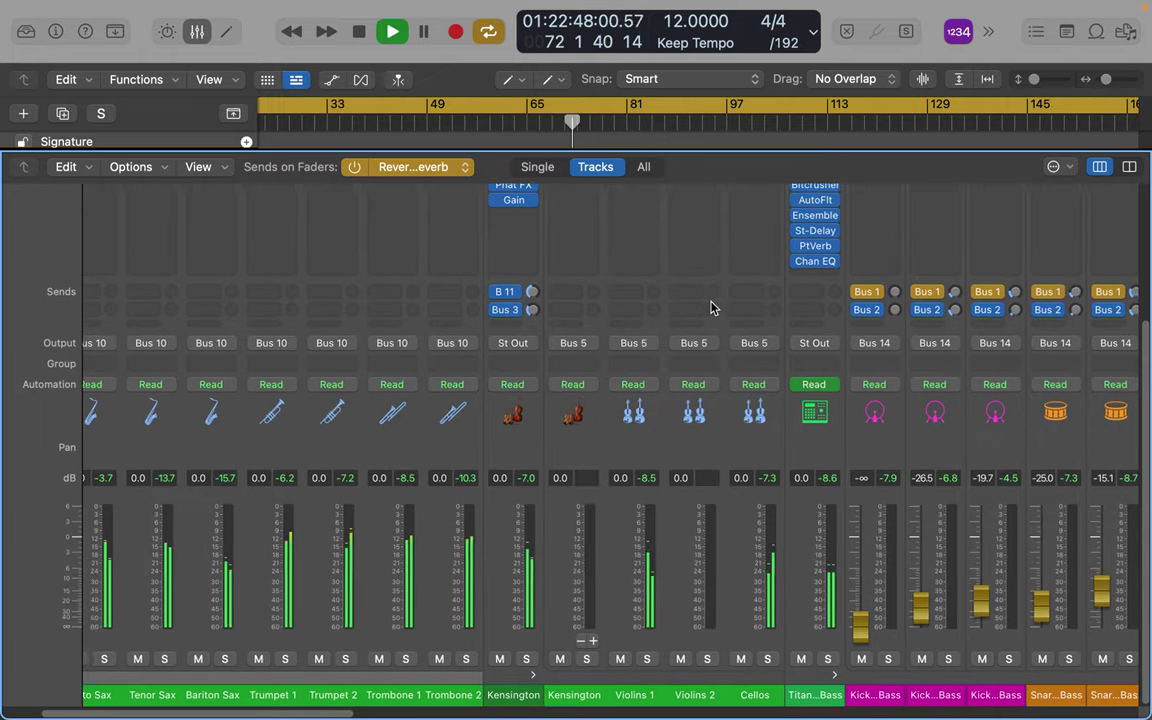
scroll(711, 307, "right", 5)
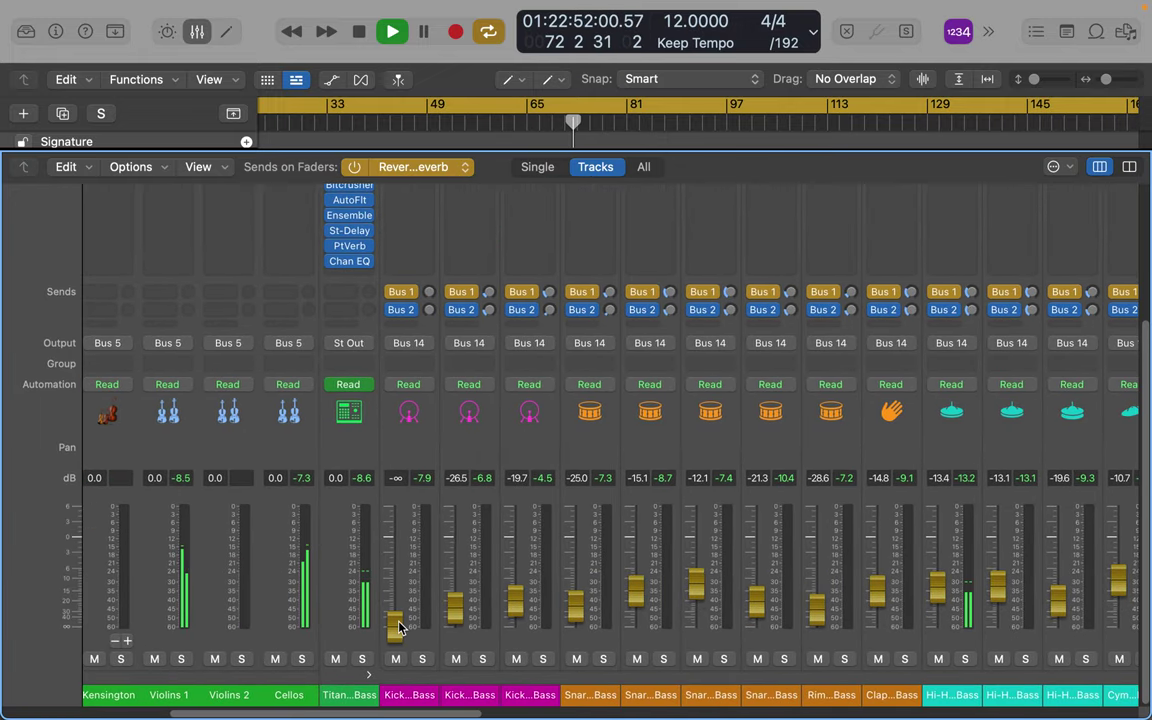
left_click_drag(398, 627, 413, 533)
left_click_drag(453, 613, 459, 480)
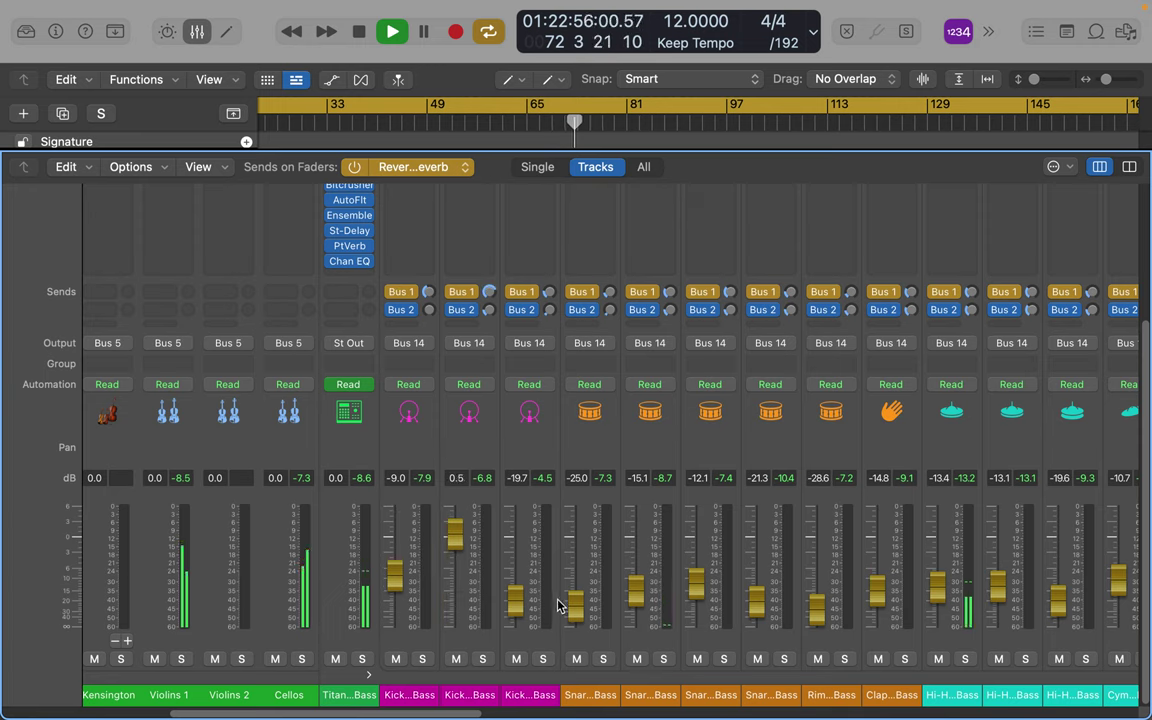
left_click_drag(518, 602, 522, 519)
left_click_drag(515, 601, 516, 553)
left_click_drag(574, 606, 576, 537)
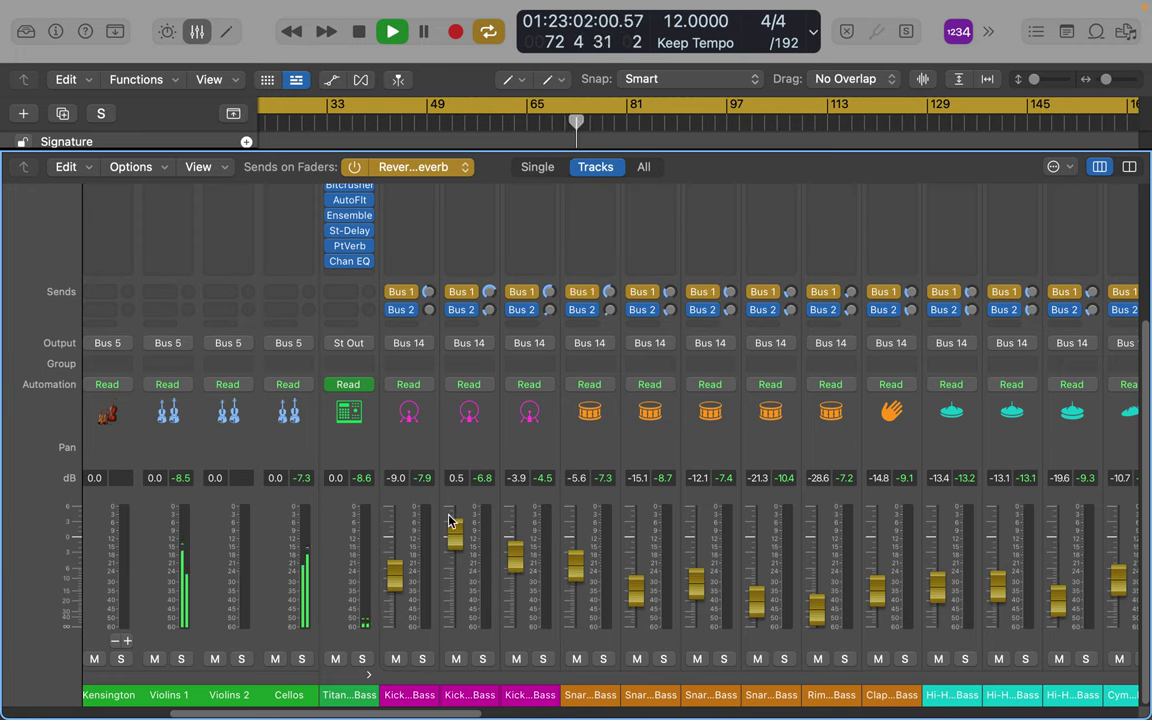
left_click_drag(449, 521, 452, 560)
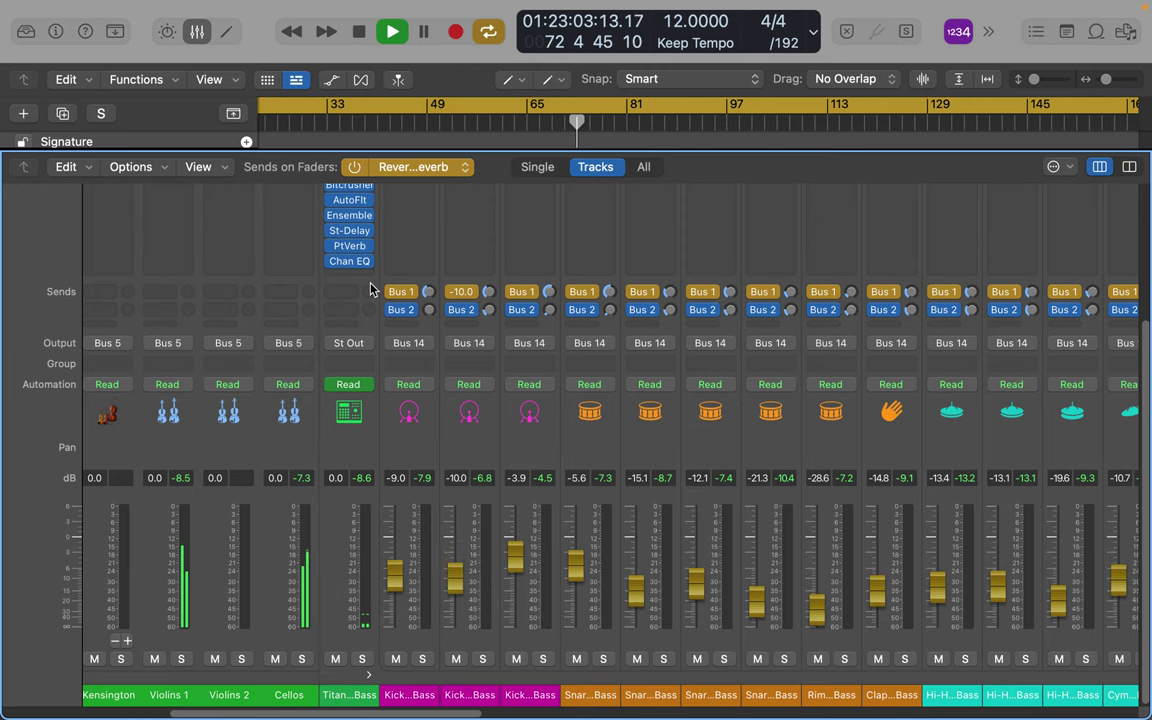
Turn off Sends on Faders, display all channel strips in the mixer and look through the drum channels.
left_click(354, 167)
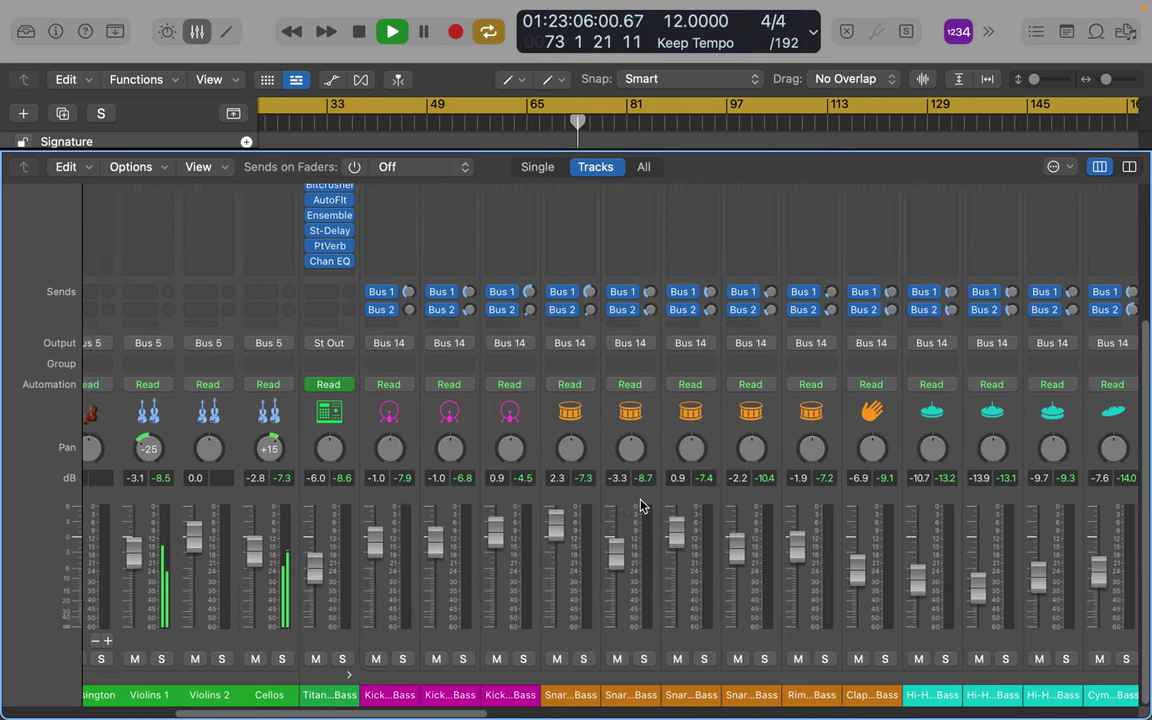
scroll(641, 506, "right", 10)
scroll(641, 506, "right", 15)
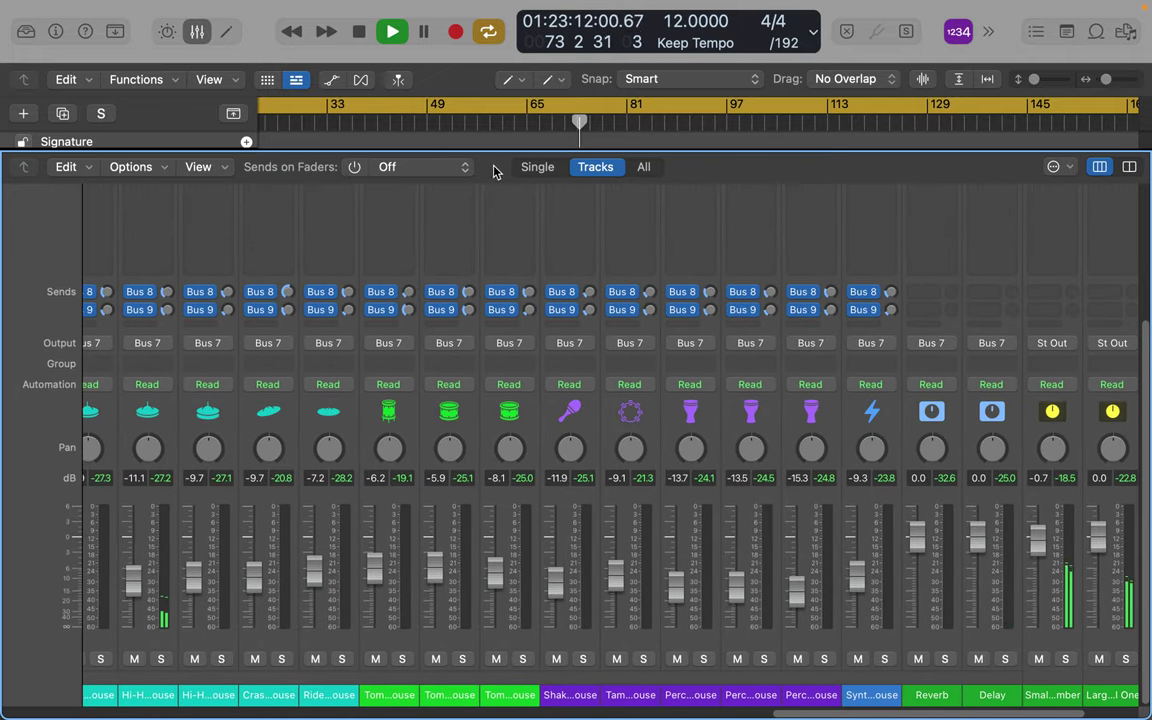
left_click(643, 168)
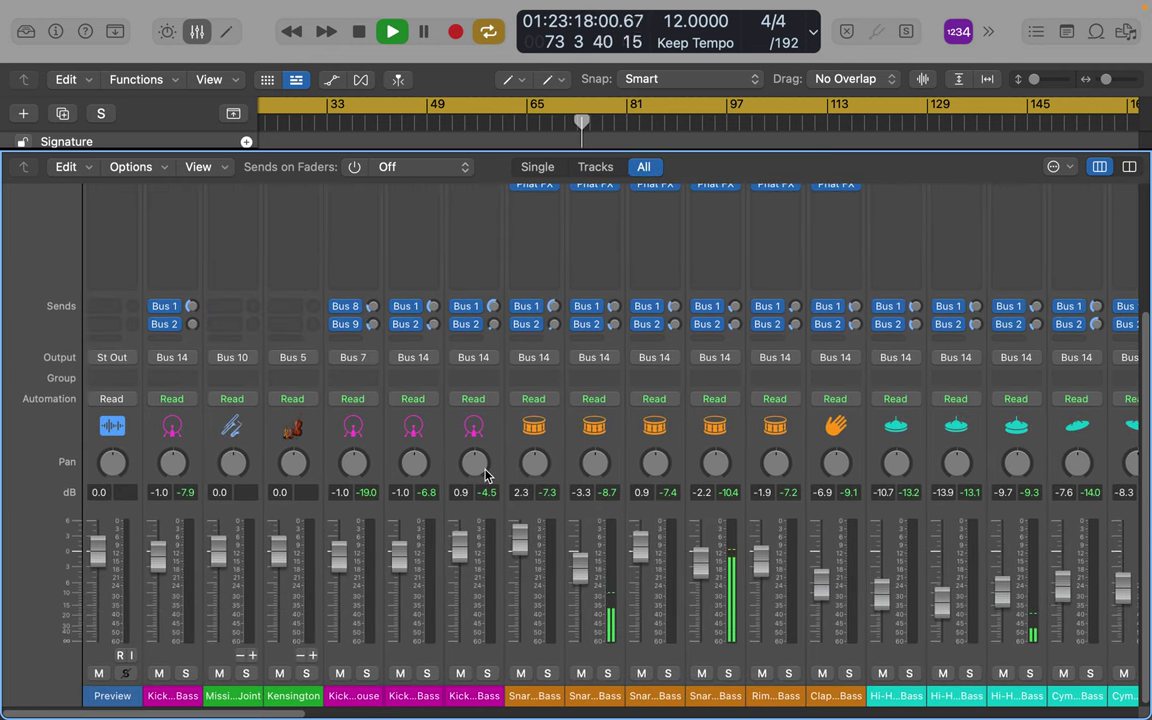
scroll(486, 476, "up", 5)
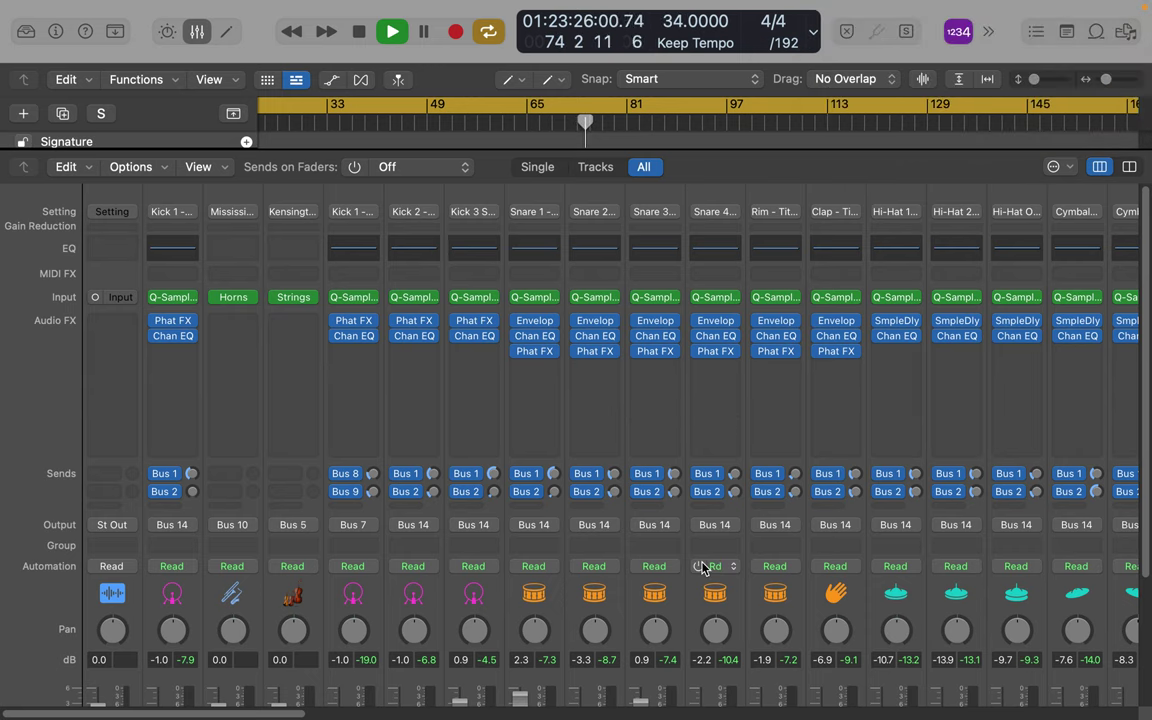
scroll(703, 567, "right", 10)
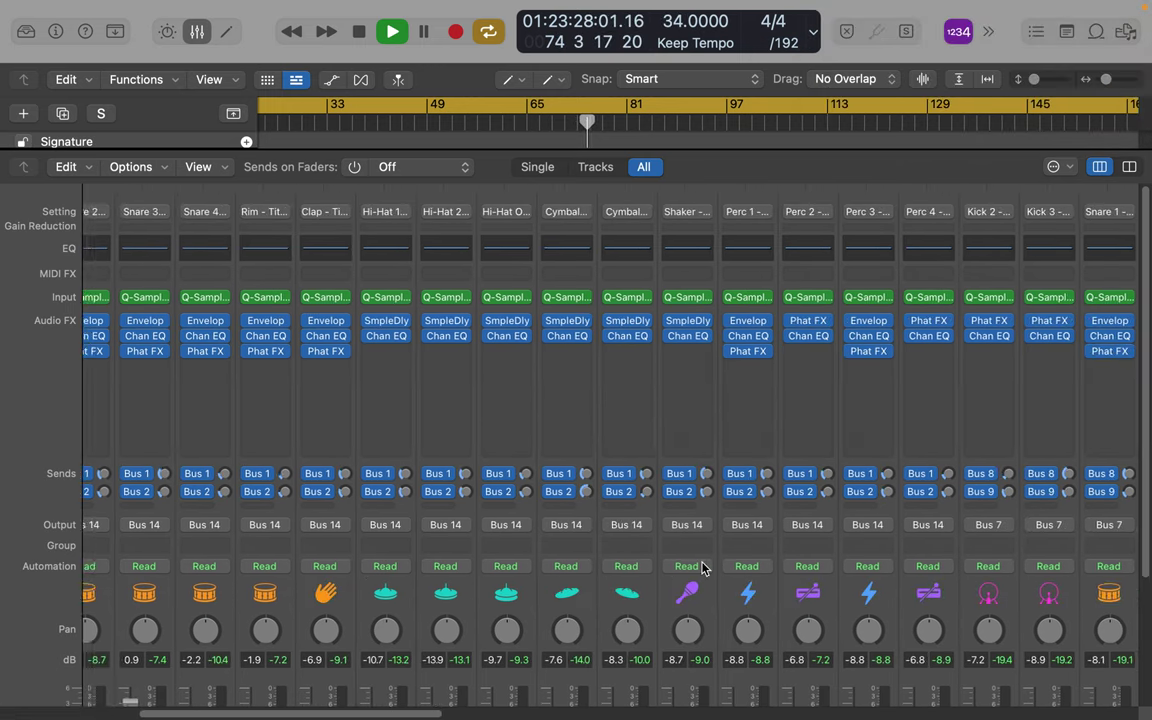
scroll(703, 567, "right", 15)
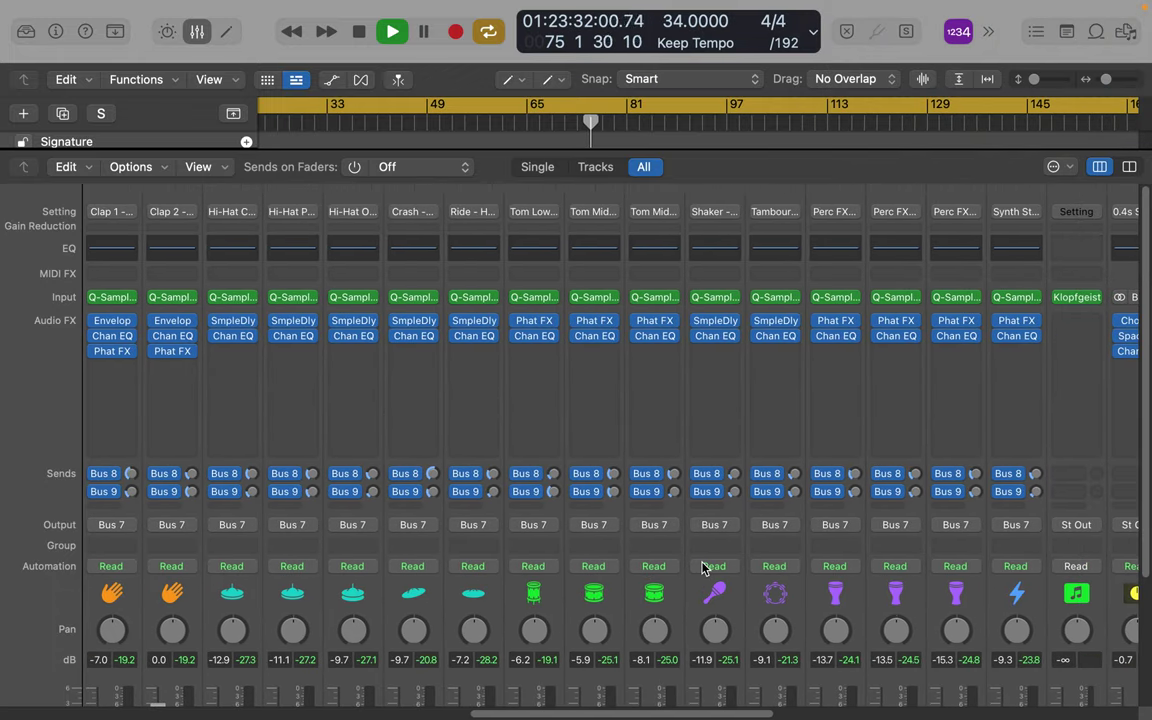
Switch to Chrome and advance the draft Movie 23 07 05 20h08m50s past its details page in YouTube Studio.
mouse_move(85, 8)
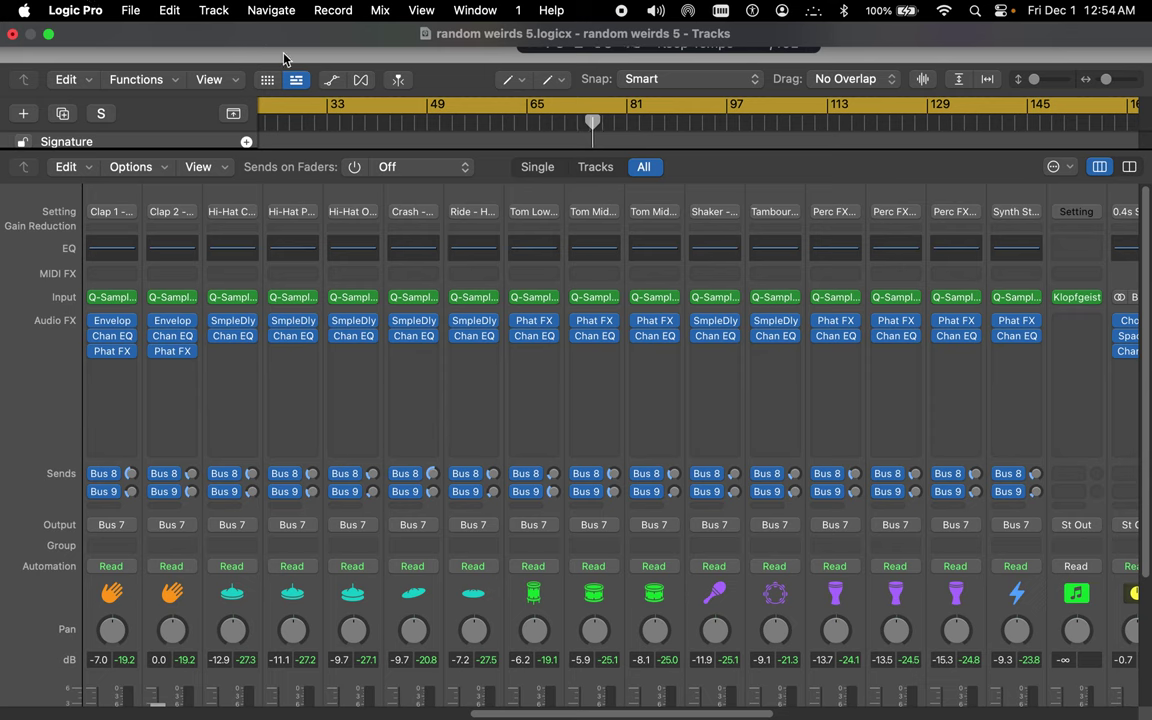
mouse_move(455, 712)
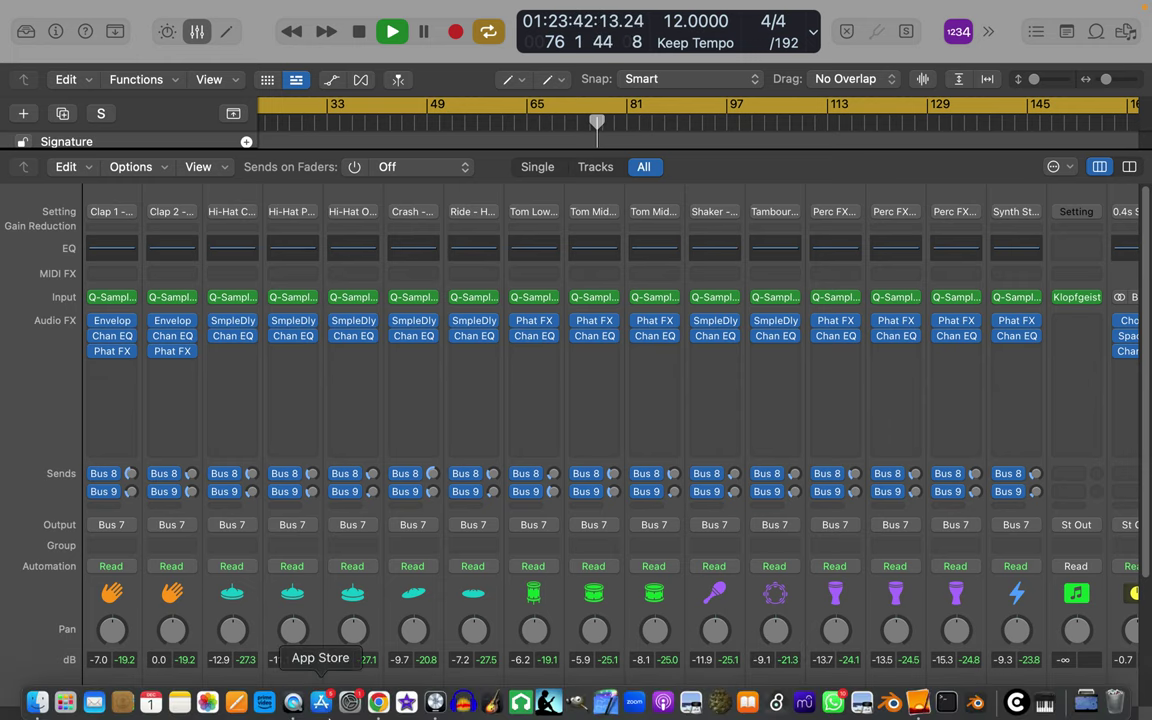
left_click(378, 702)
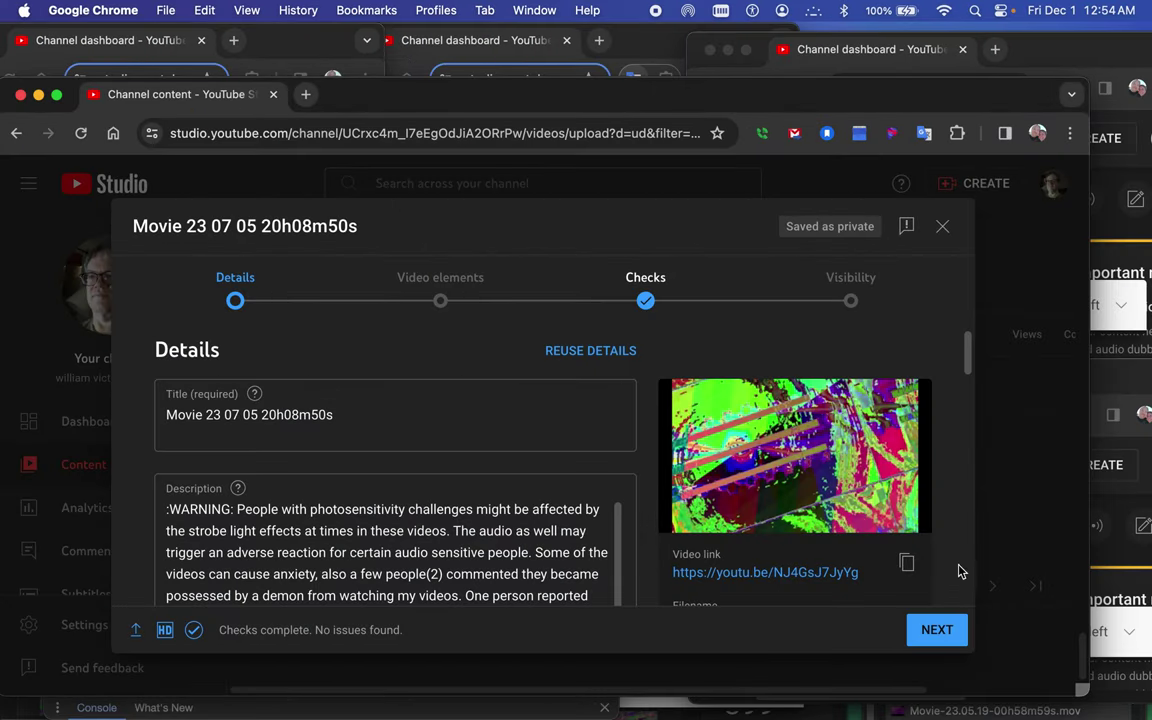
left_click(937, 629)
left_click(937, 628)
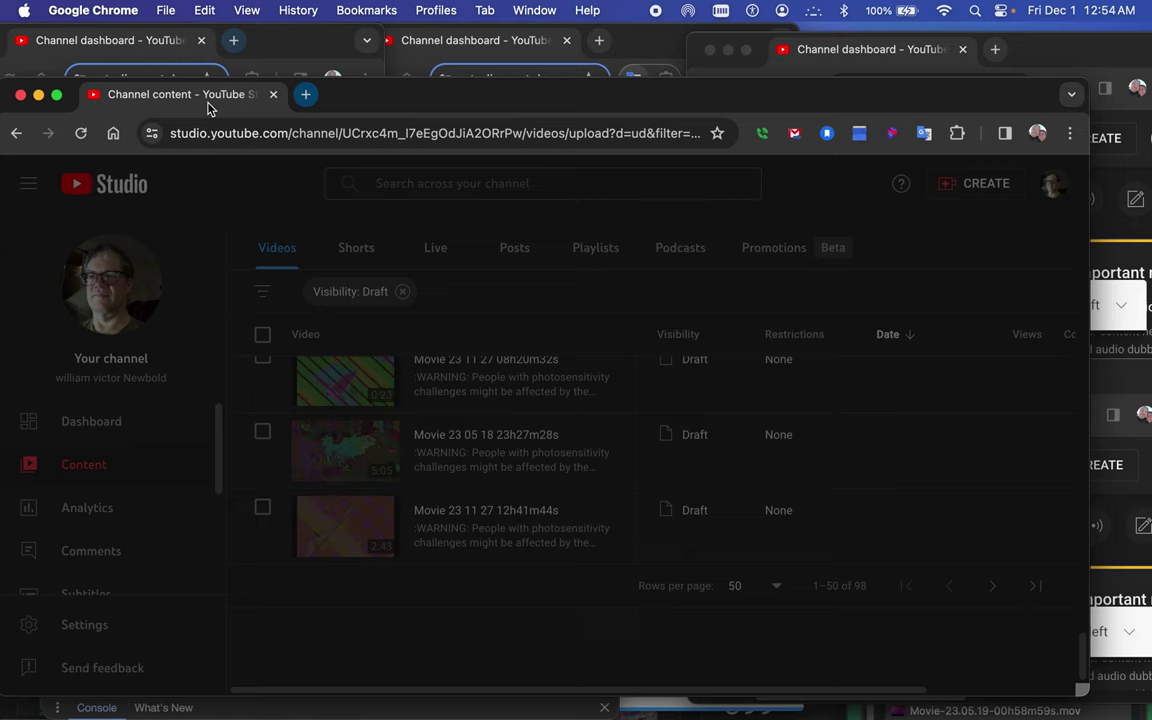
Move the Channel content window beneath the tabs of the dashboard windows and enlarge it to fit the whole publishing dialog.
left_click_drag(211, 100, 238, 46)
left_click(447, 35)
left_click_drag(447, 35, 455, 191)
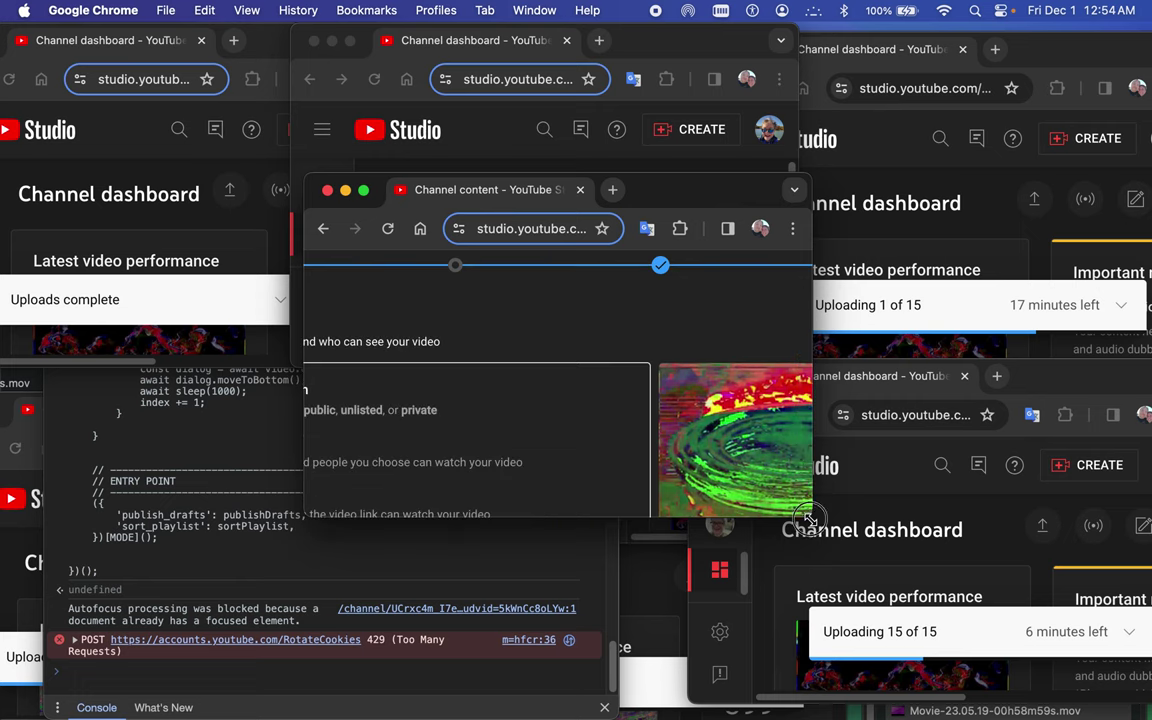
left_click_drag(810, 520, 1088, 698)
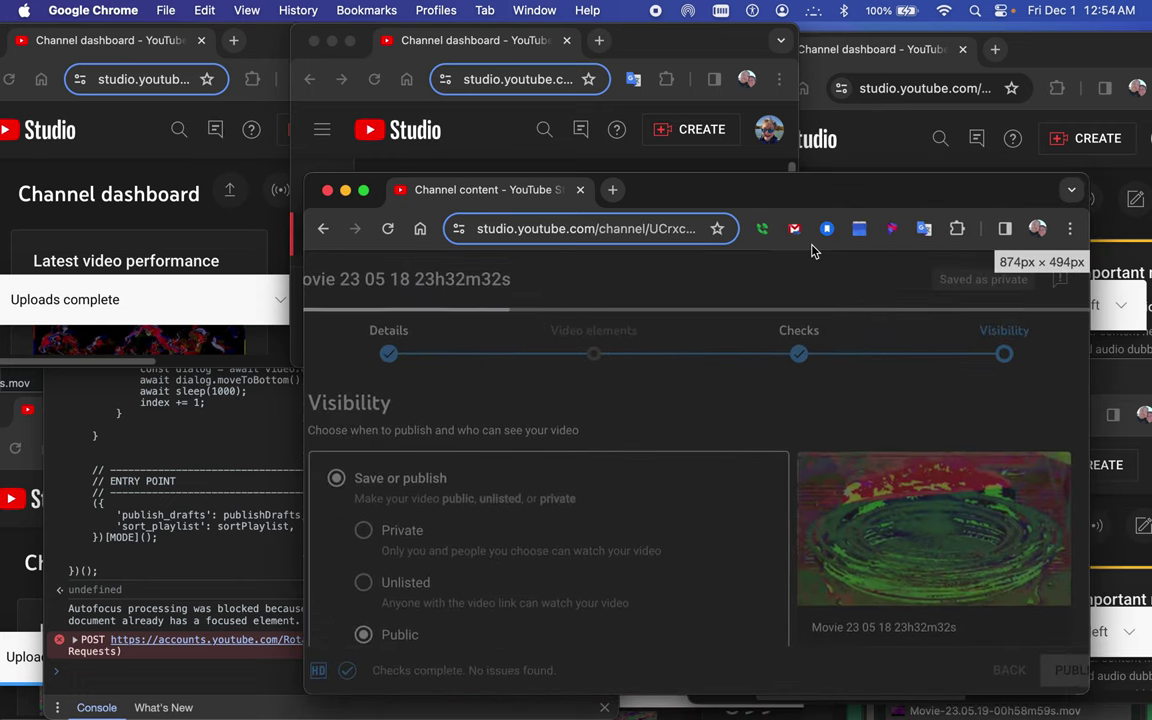
left_click_drag(790, 189, 530, 113)
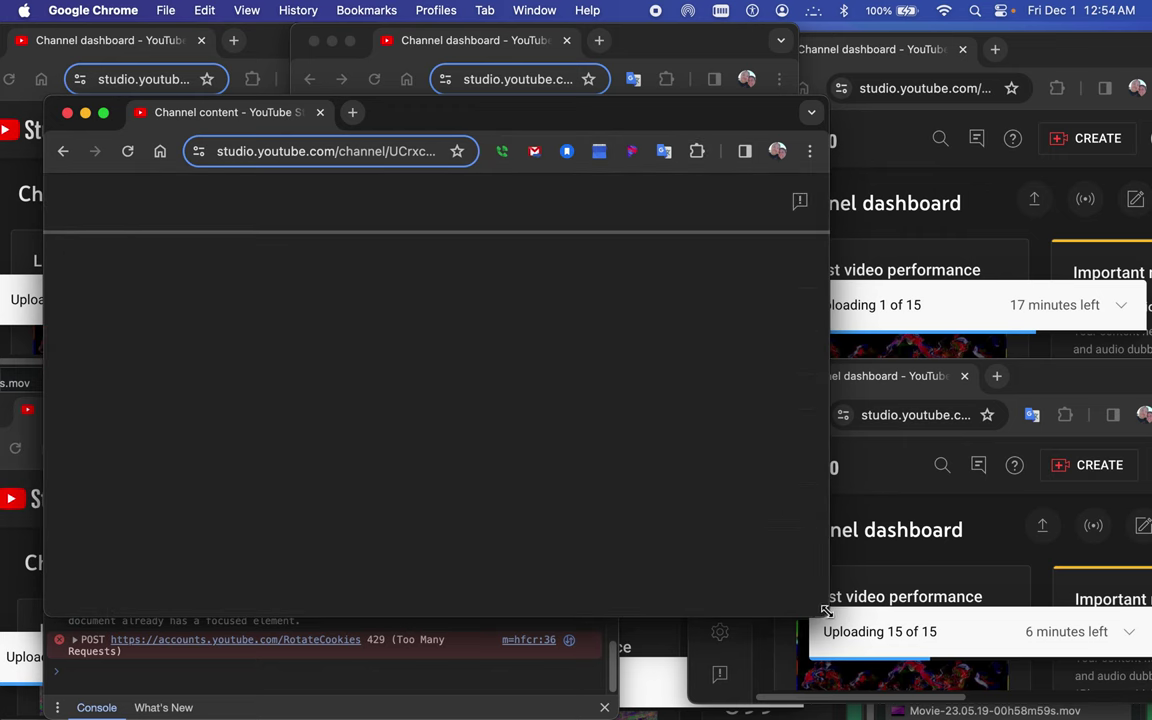
left_click_drag(828, 614, 1000, 680)
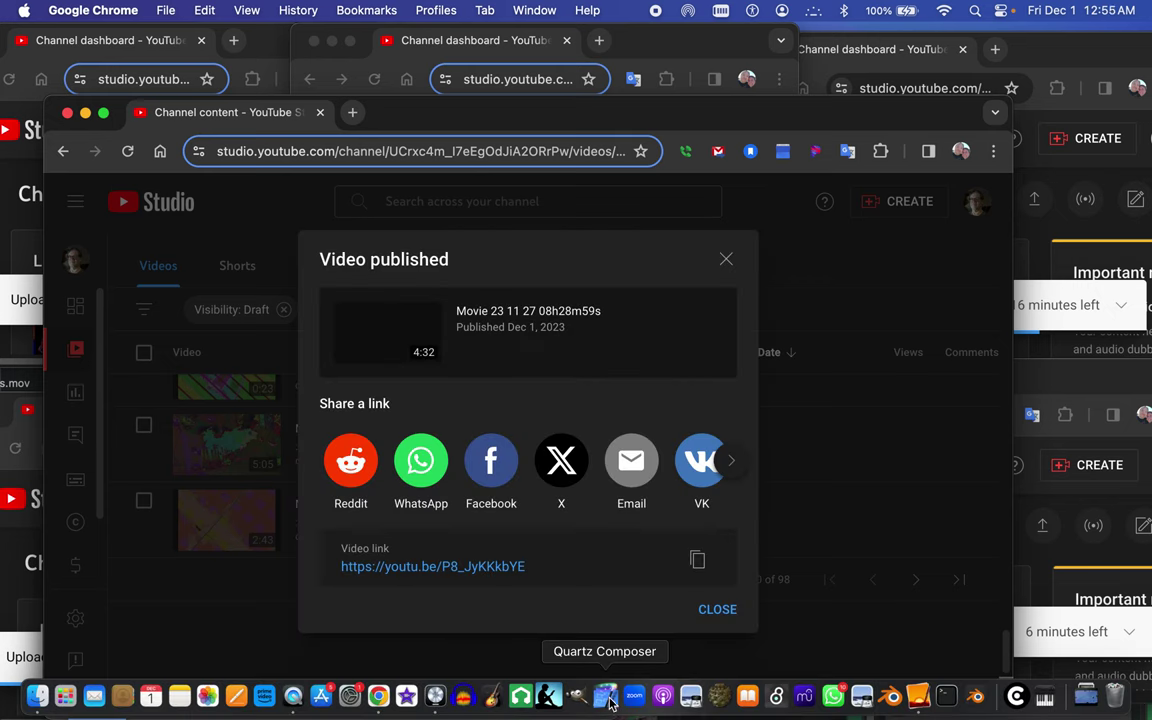
Switch to Quartz Composer and bring up the file browser for opening an existing composition.
key("Escape")
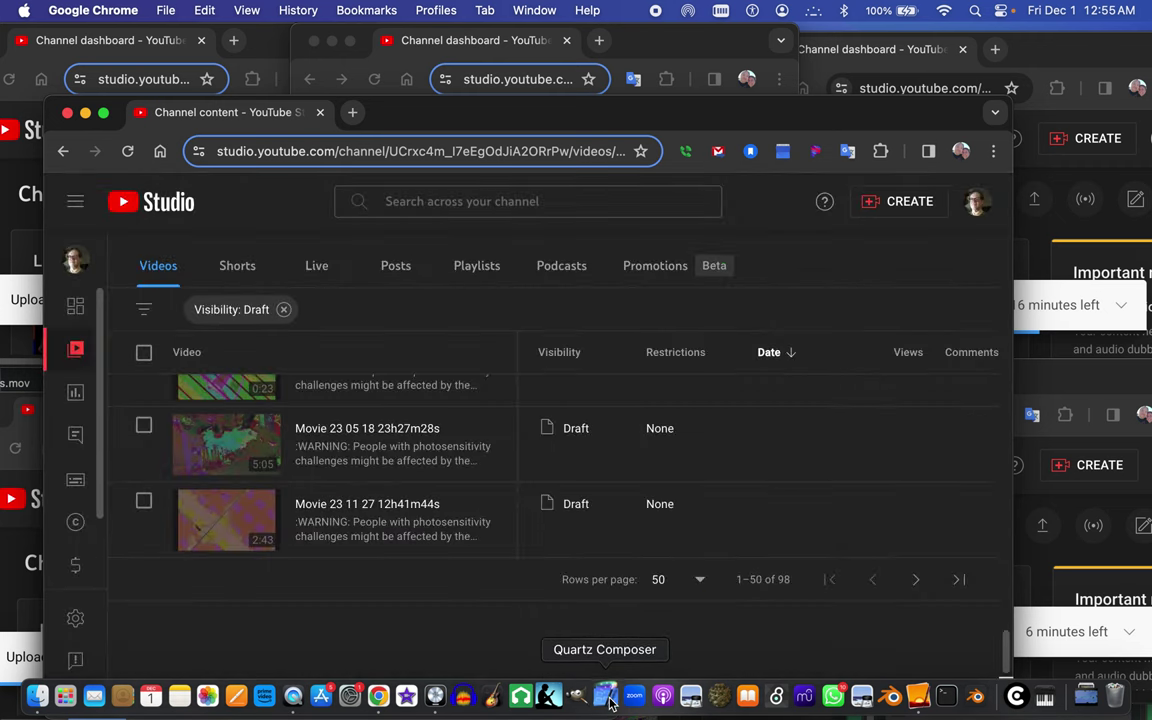
left_click(611, 703)
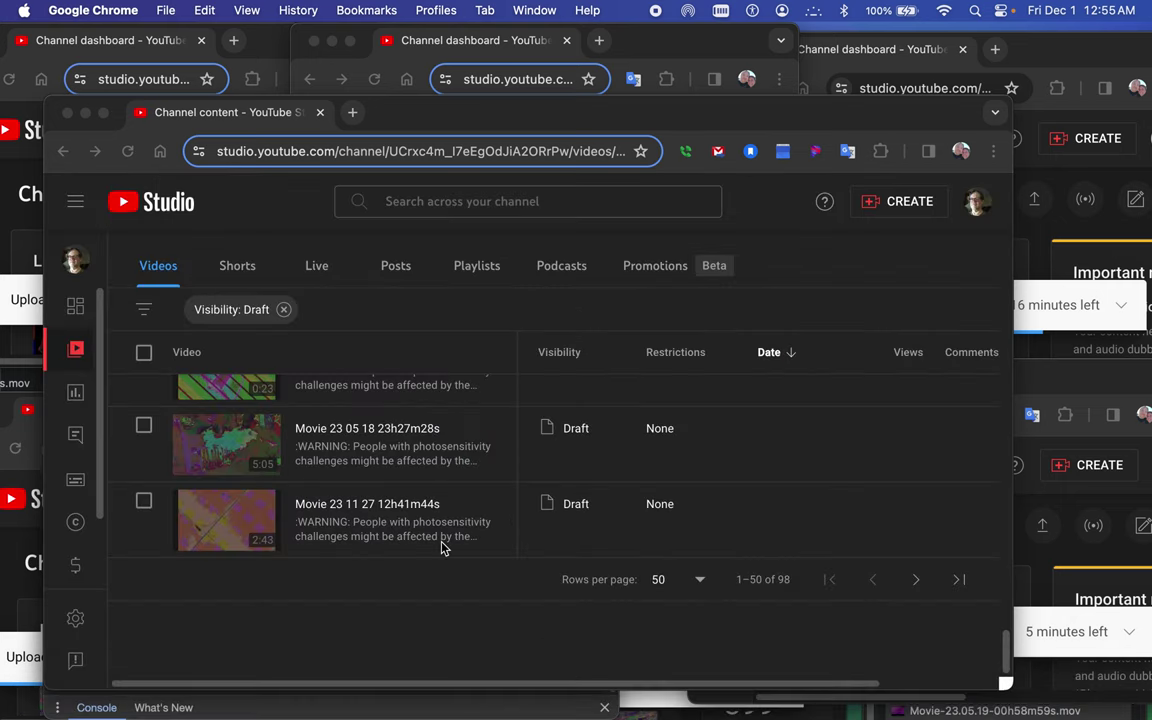
left_click(346, 450)
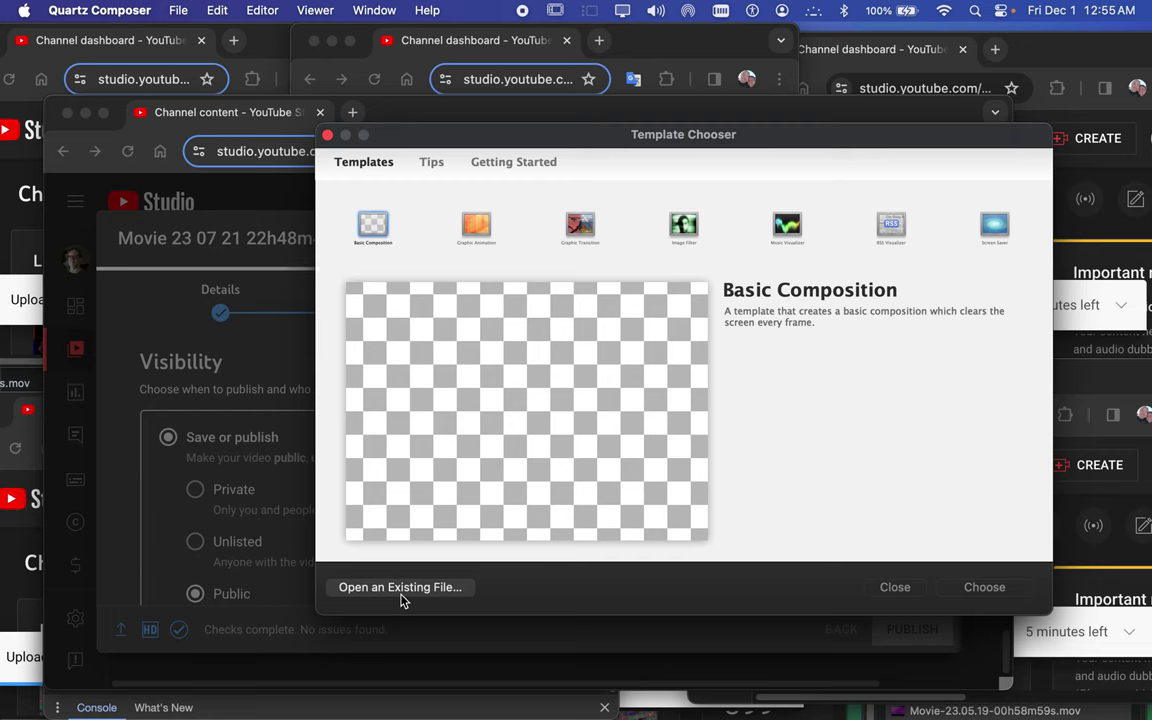
left_click(400, 589)
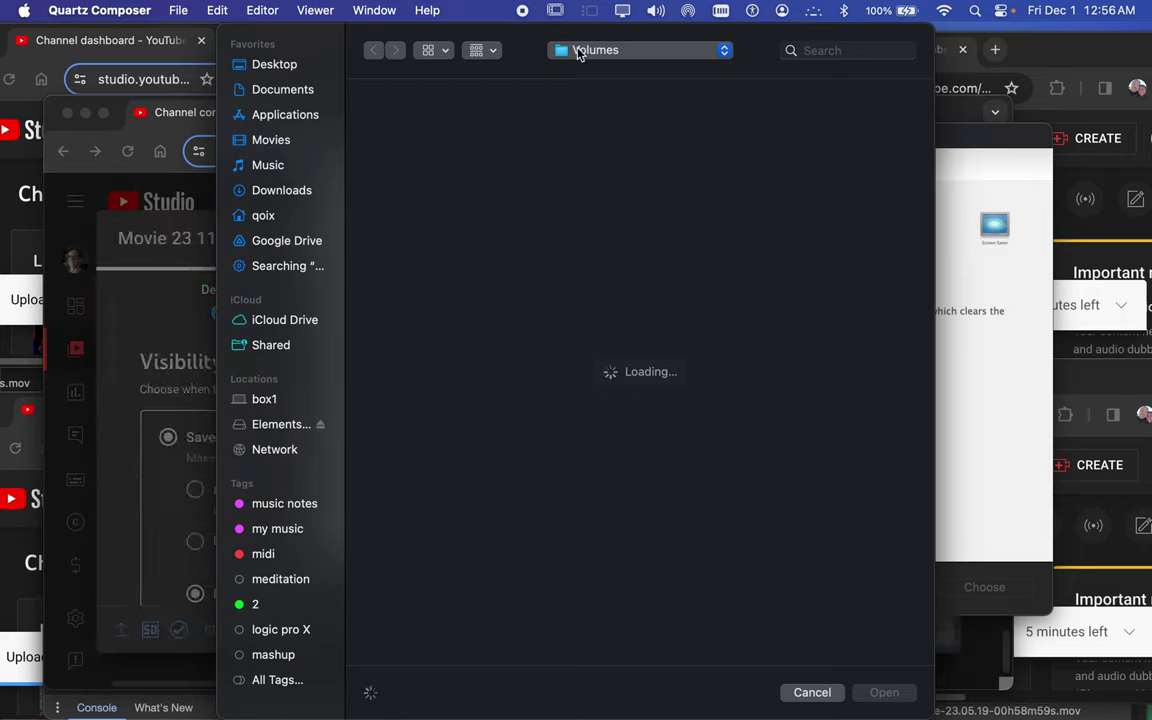
Browse to the Documents folder in the open-file dialog.
left_click(726, 52)
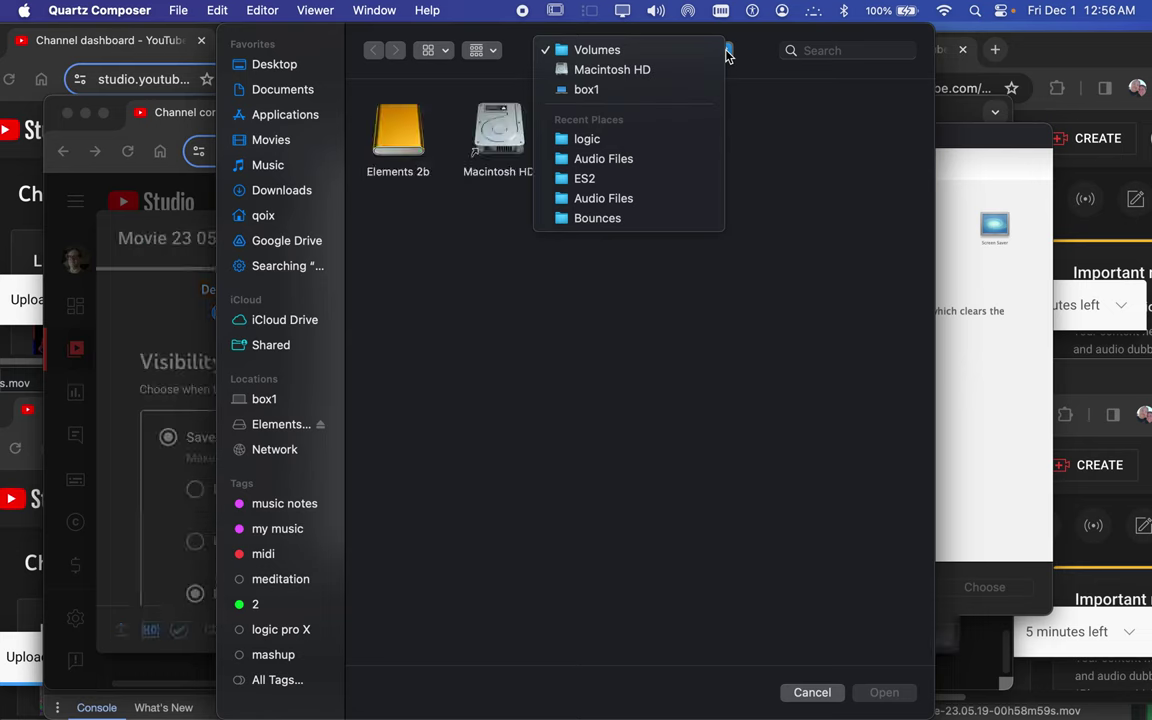
left_click(726, 56)
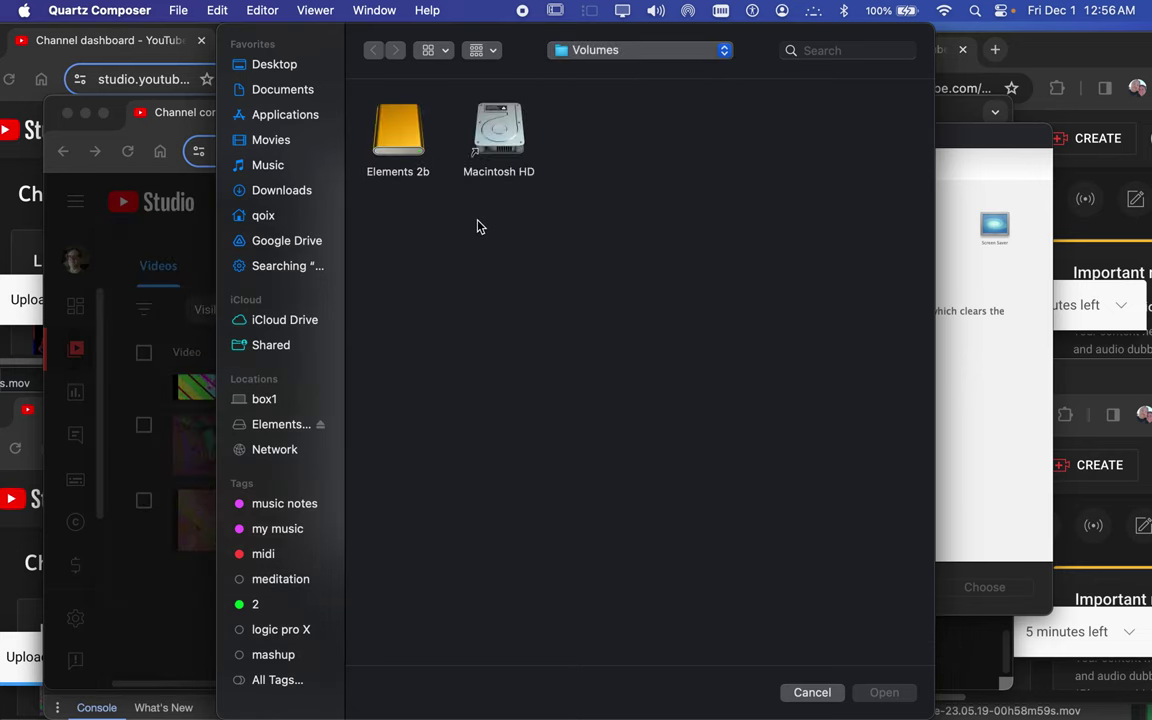
left_click(291, 92)
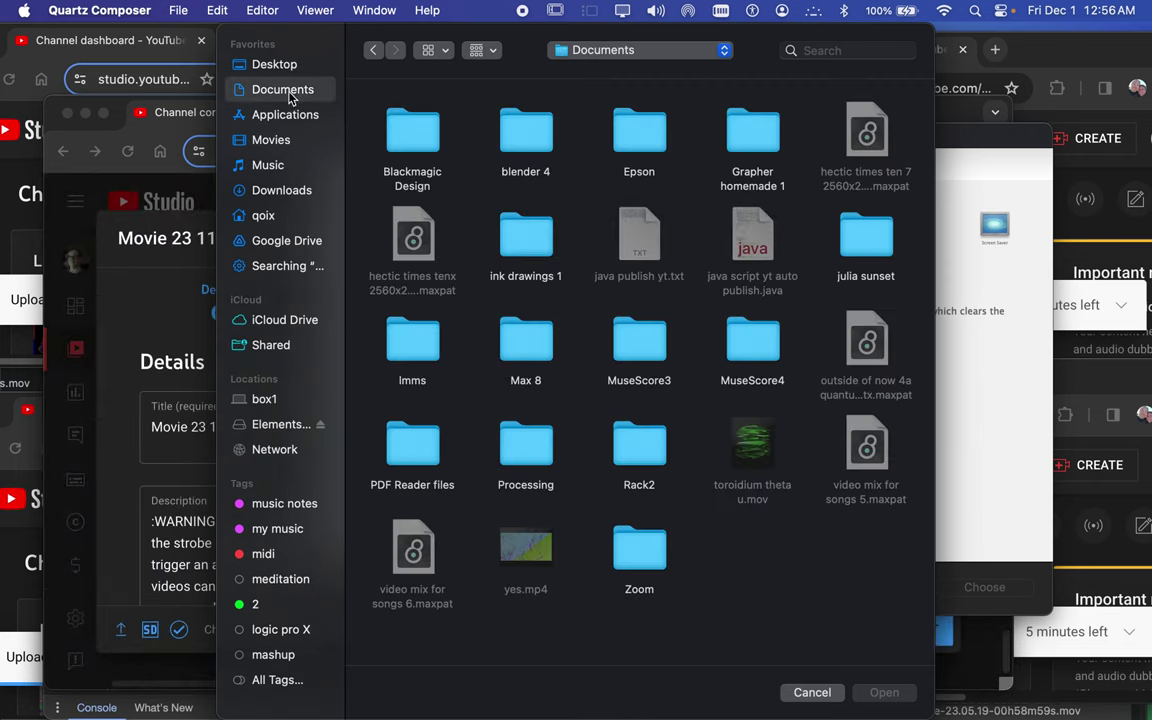